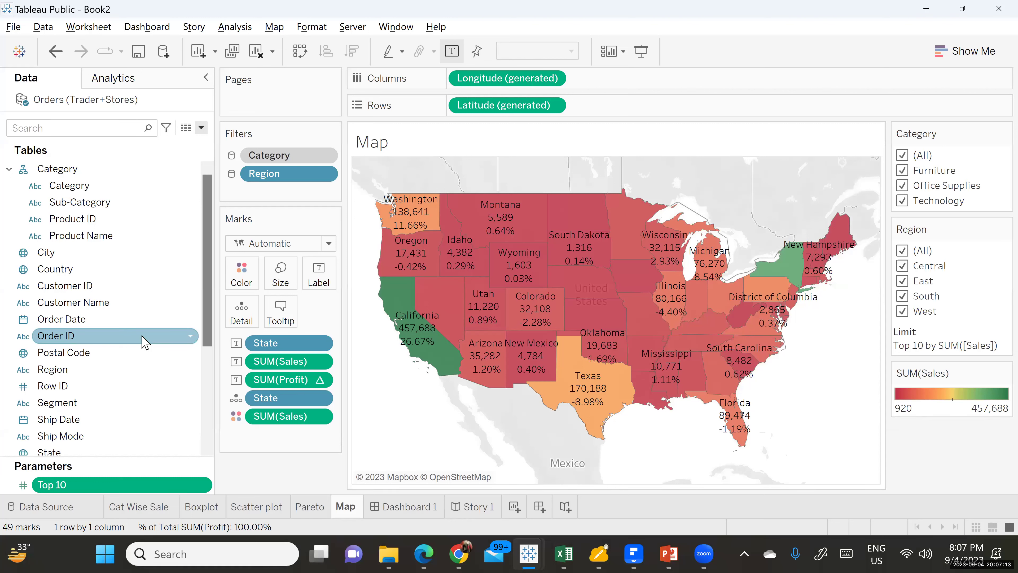
- Switch to the Trader+Stores workbook in Excel and examine the City and other location columns of the Orders sheet
mouse_move(490, 227)
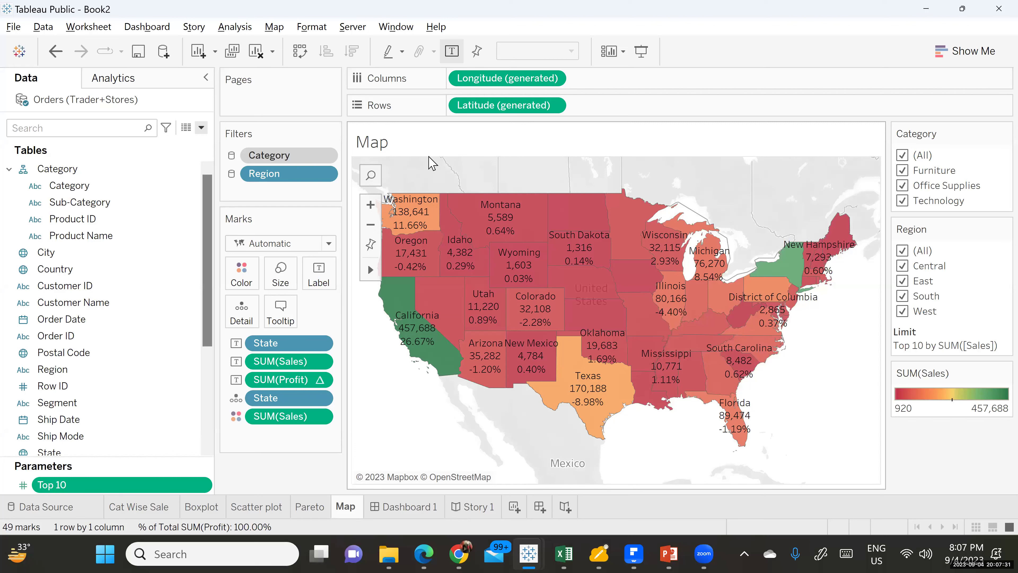
mouse_move(563, 555)
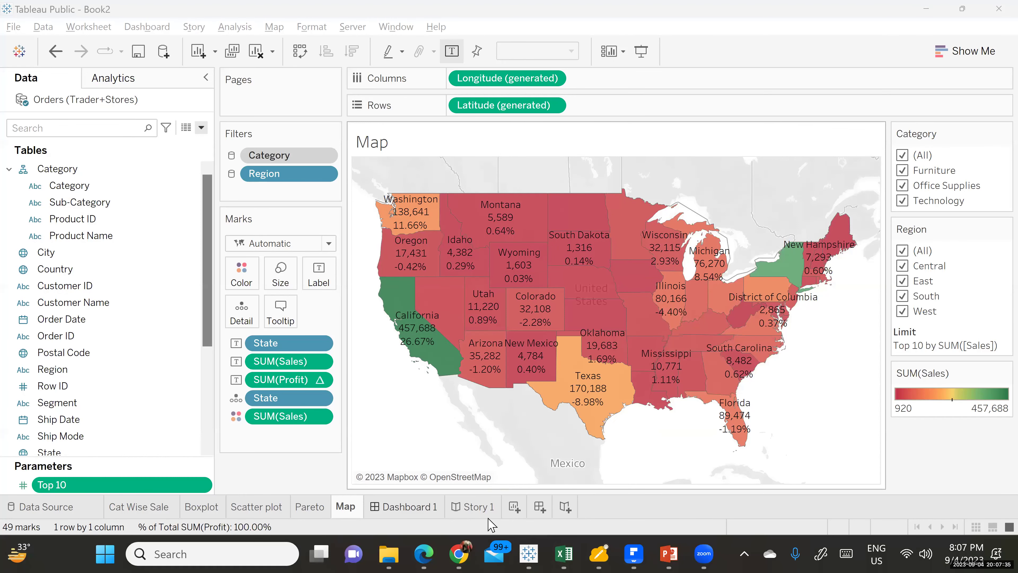
left_click(491, 524)
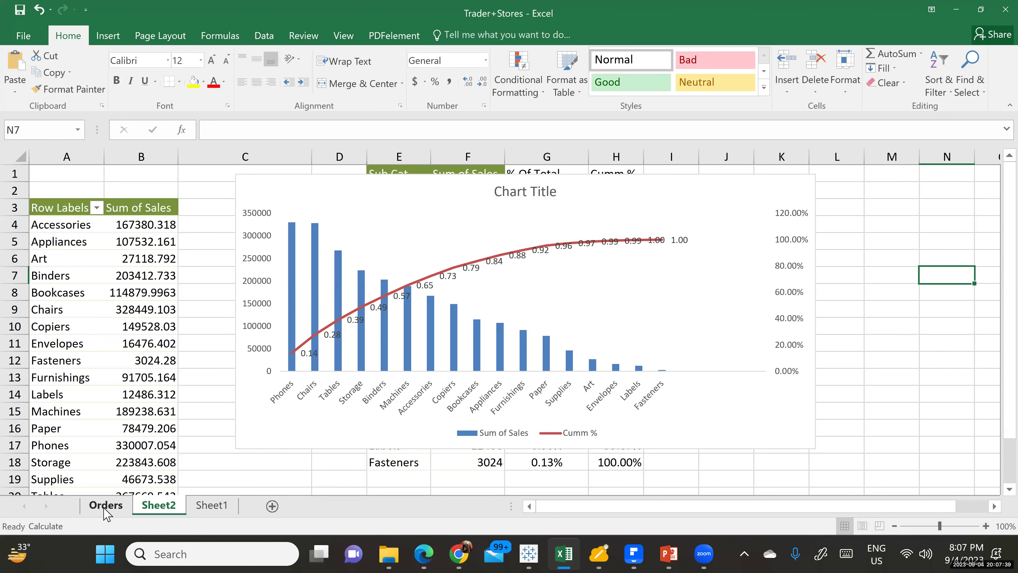
left_click(105, 506)
left_click(392, 330)
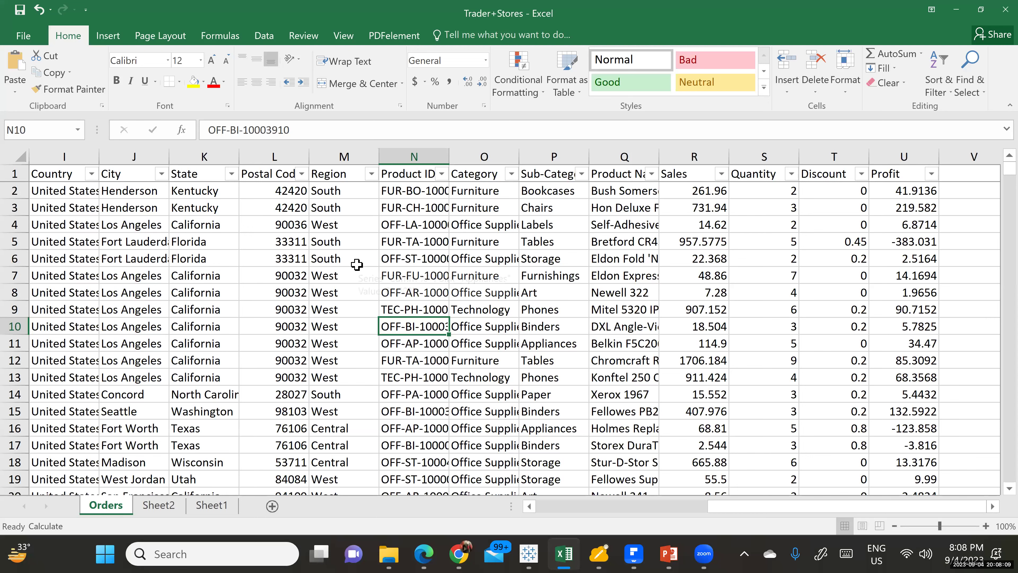
mouse_move(357, 264)
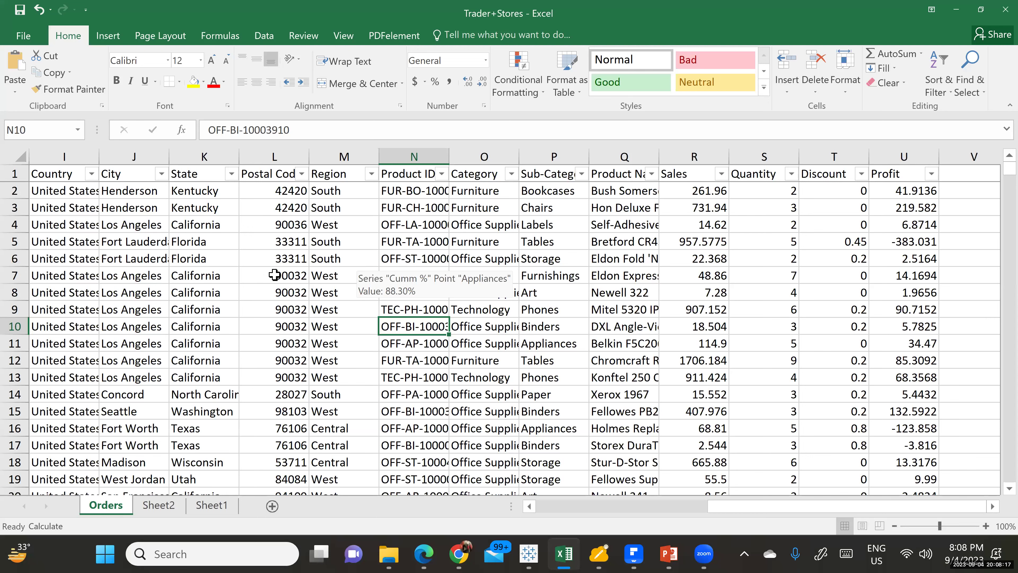
left_click(120, 276)
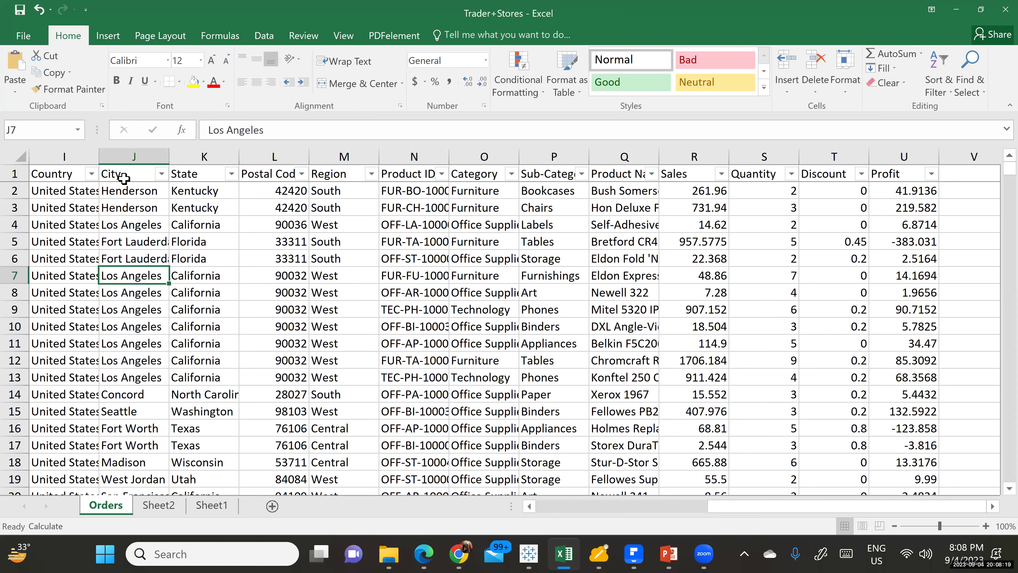
left_click(120, 289)
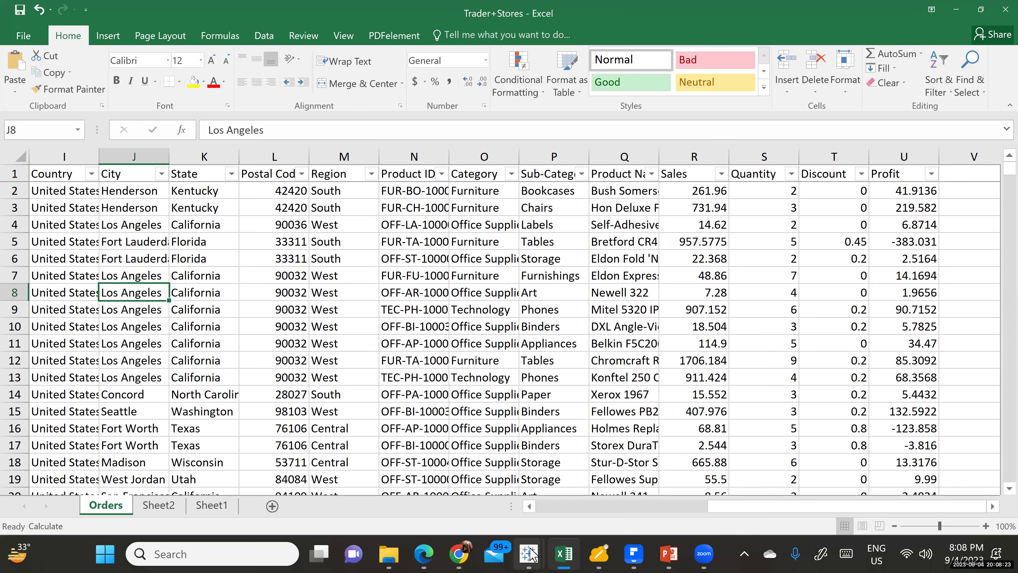
- Switch back to Tableau Public and examine the data source page and the options of its Trader+Stores connection
mouse_move(529, 554)
left_click(561, 479)
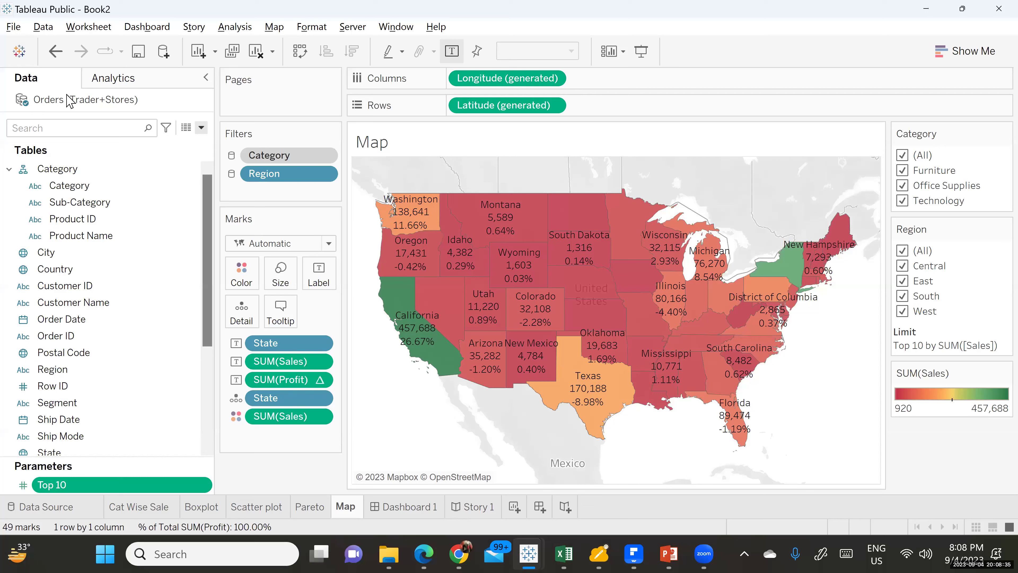
left_click(15, 27)
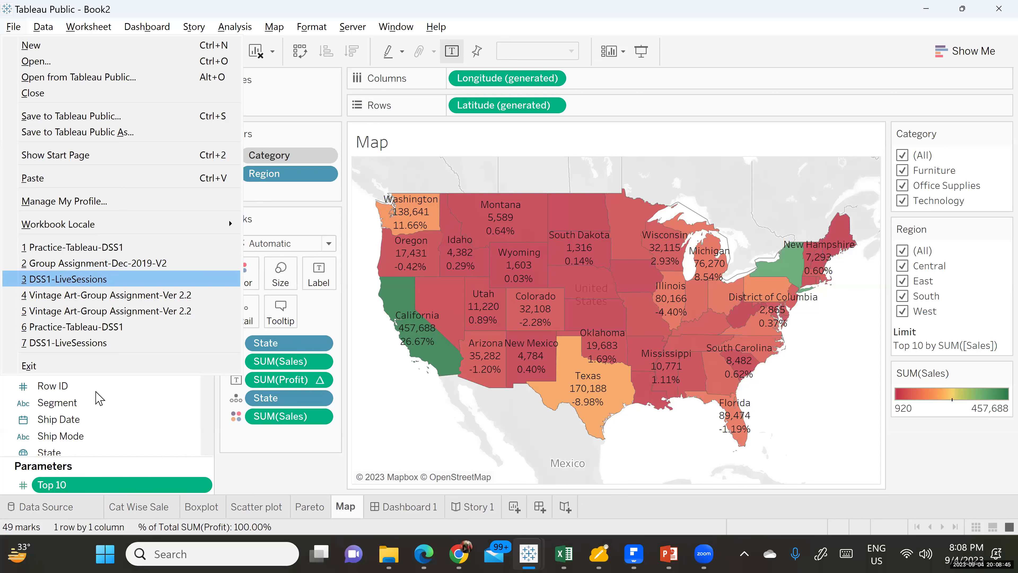
left_click(303, 485)
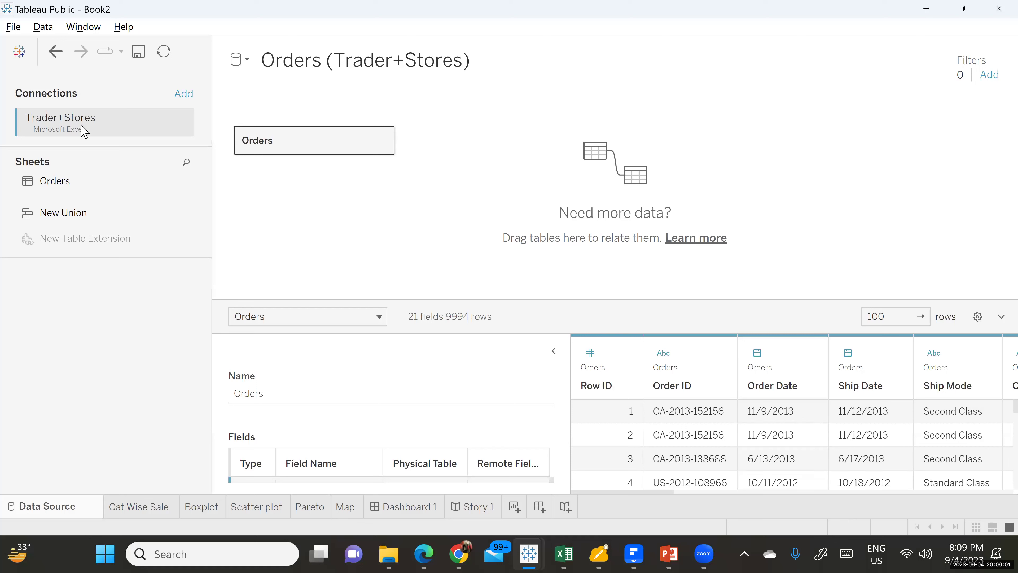
left_click(180, 123)
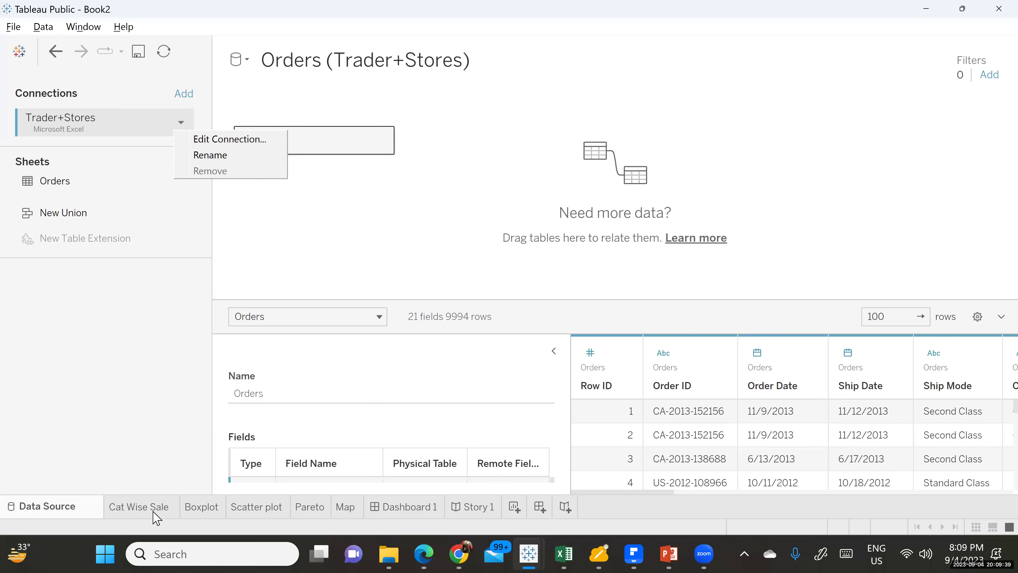
key("Escape")
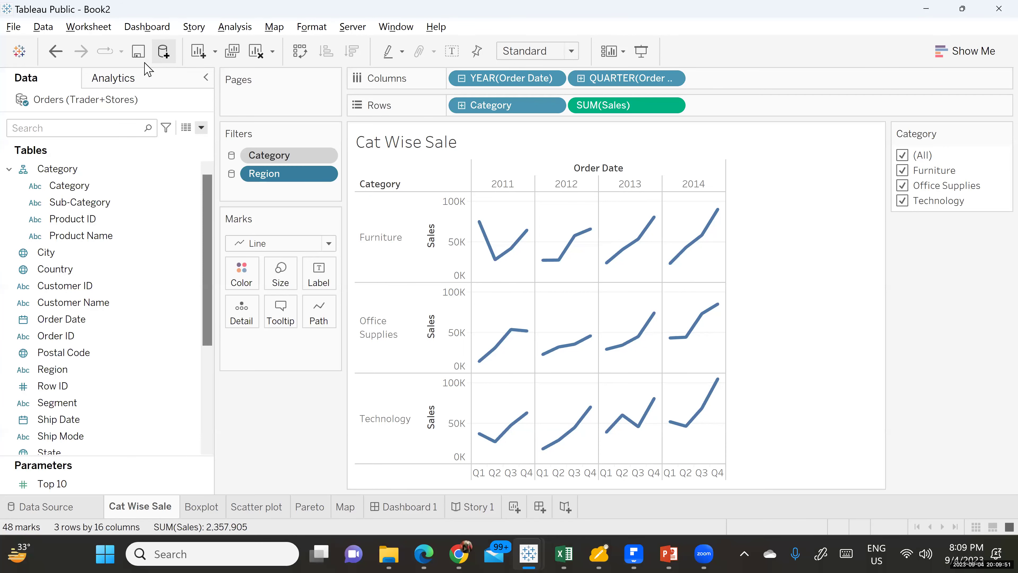
- Add a new worksheet after Cat Wise Sale and look through the fields available in the Orders table
left_click(101, 27)
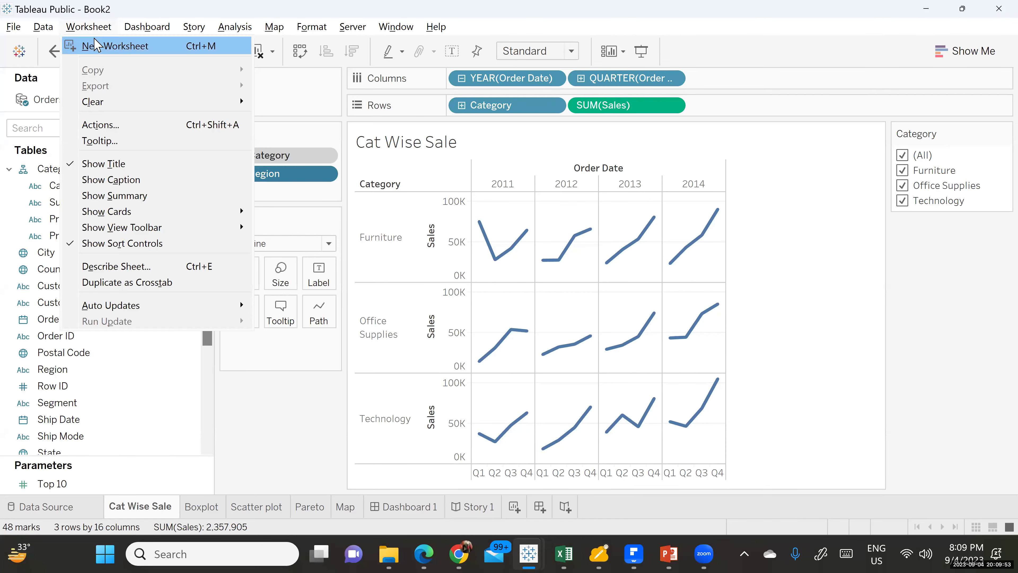
left_click(96, 43)
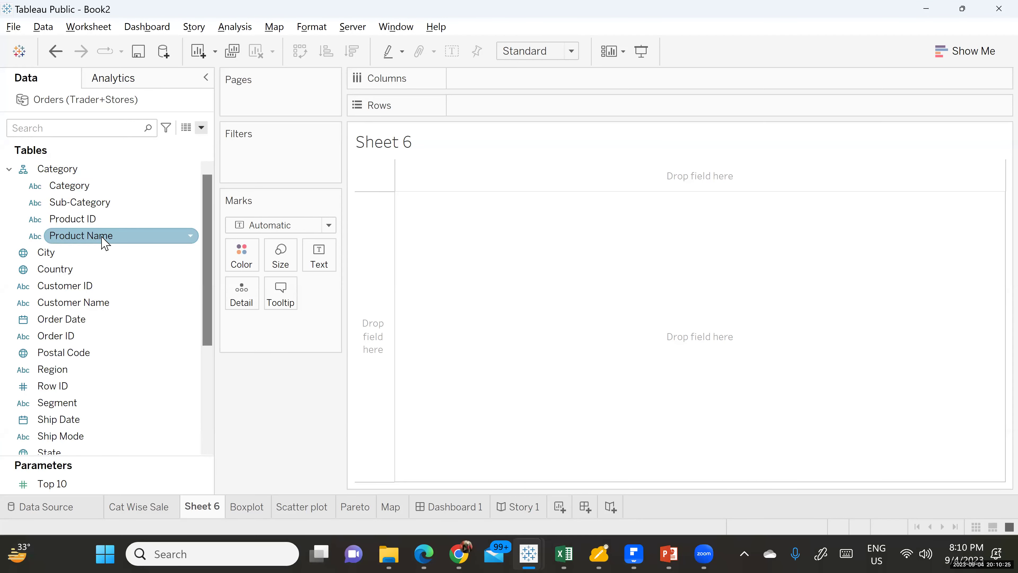
left_click(101, 202)
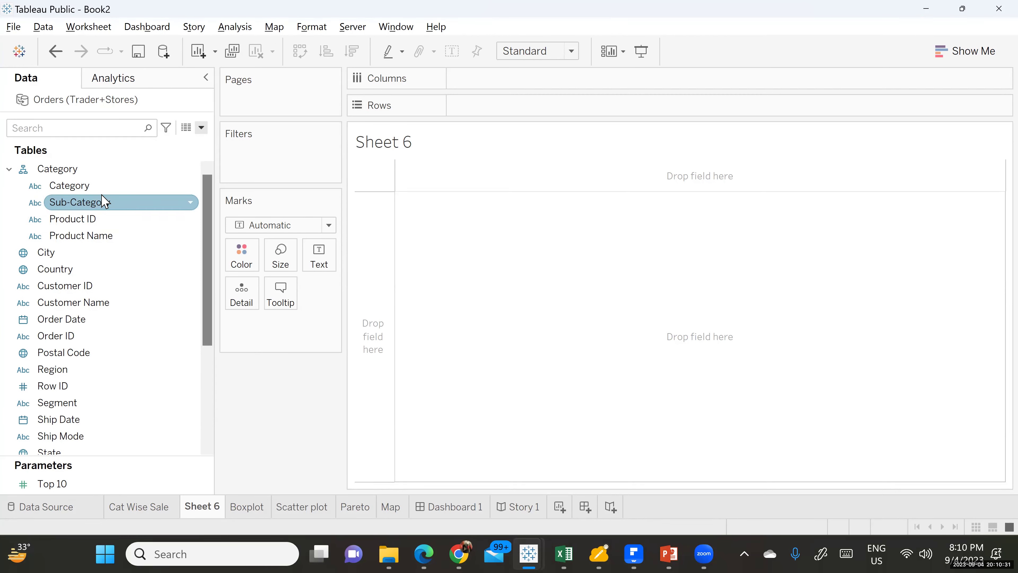
scroll(168, 284, "down", 3)
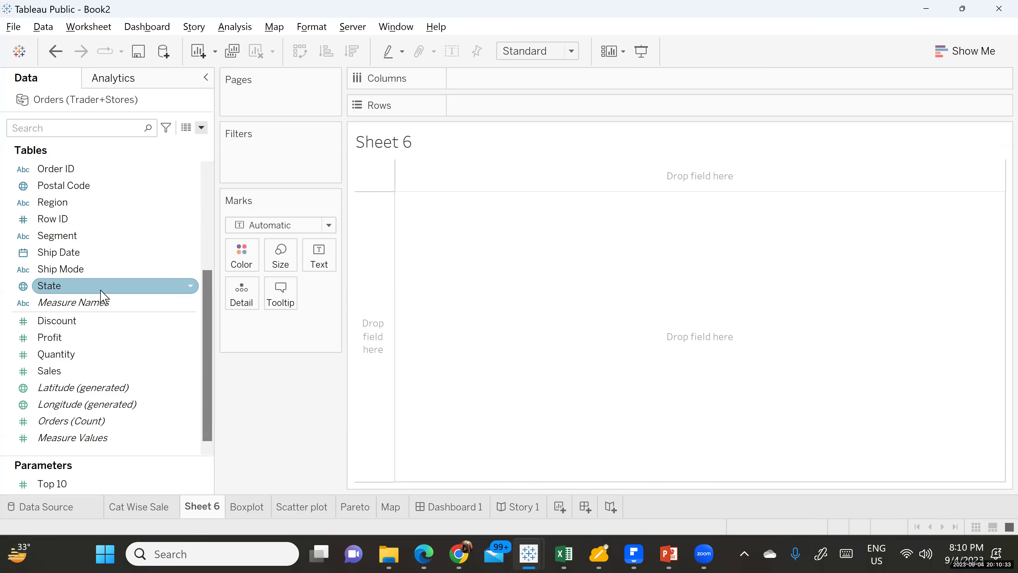
scroll(138, 263, "up", 3)
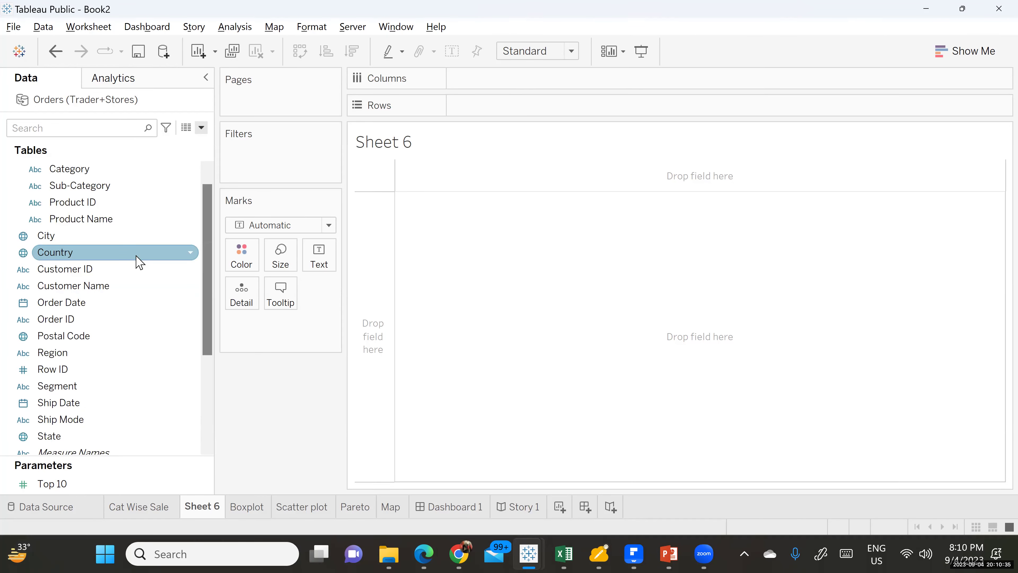
scroll(139, 263, "up", 1)
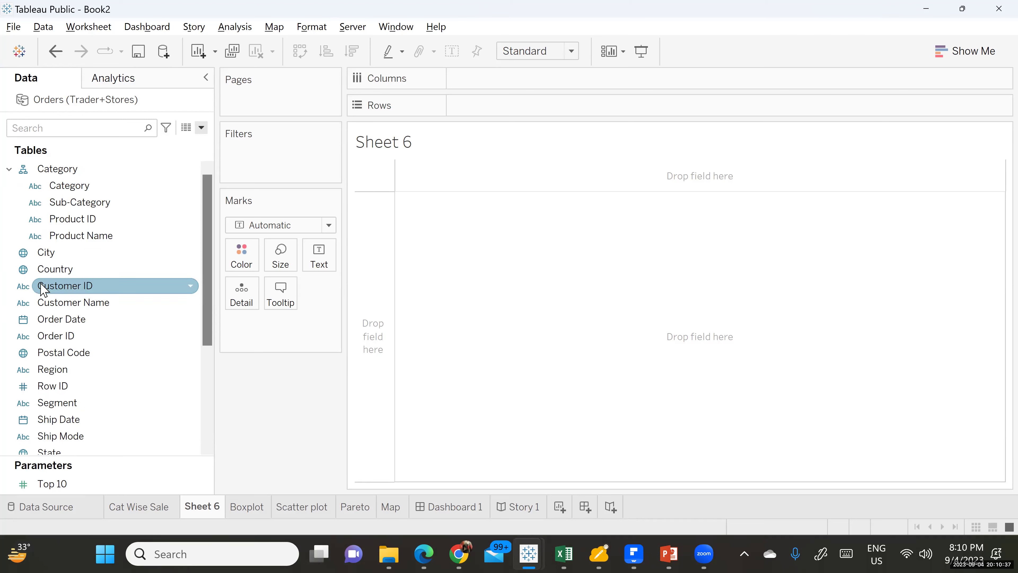
- Create a hierarchy from the Country field, keeping the name Country
left_click(75, 270)
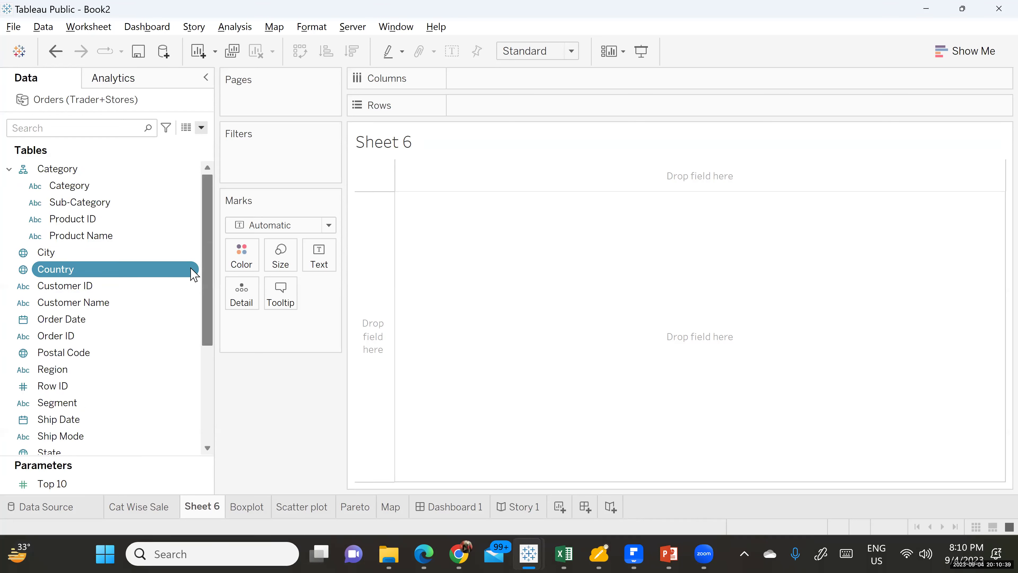
left_click(194, 275)
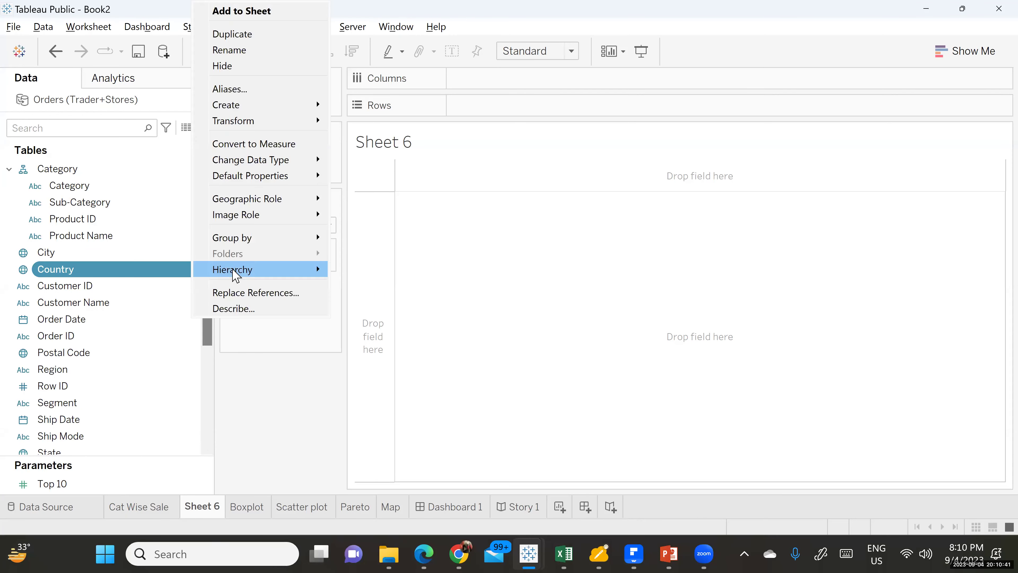
mouse_move(255, 276)
mouse_move(372, 276)
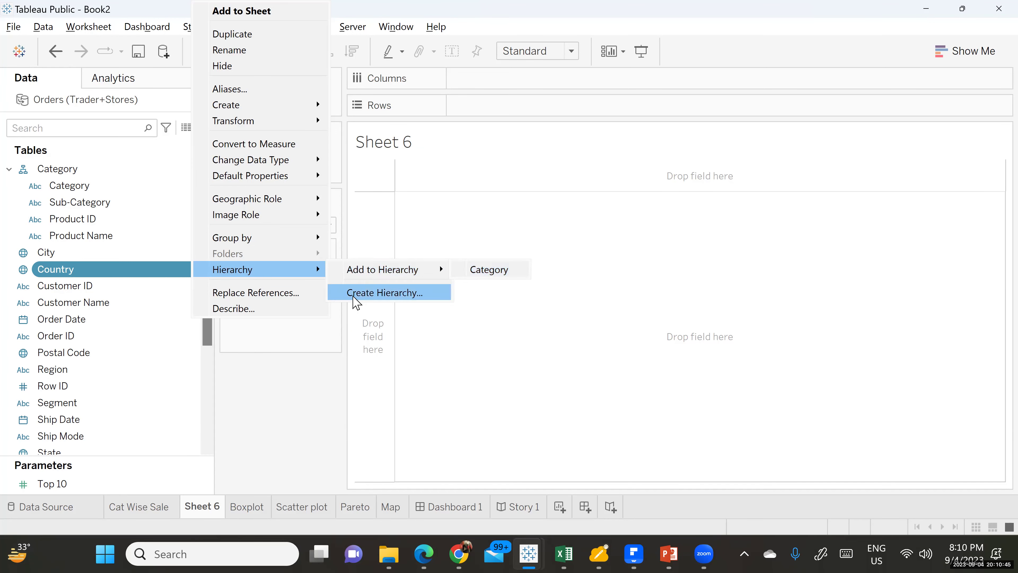
left_click(366, 295)
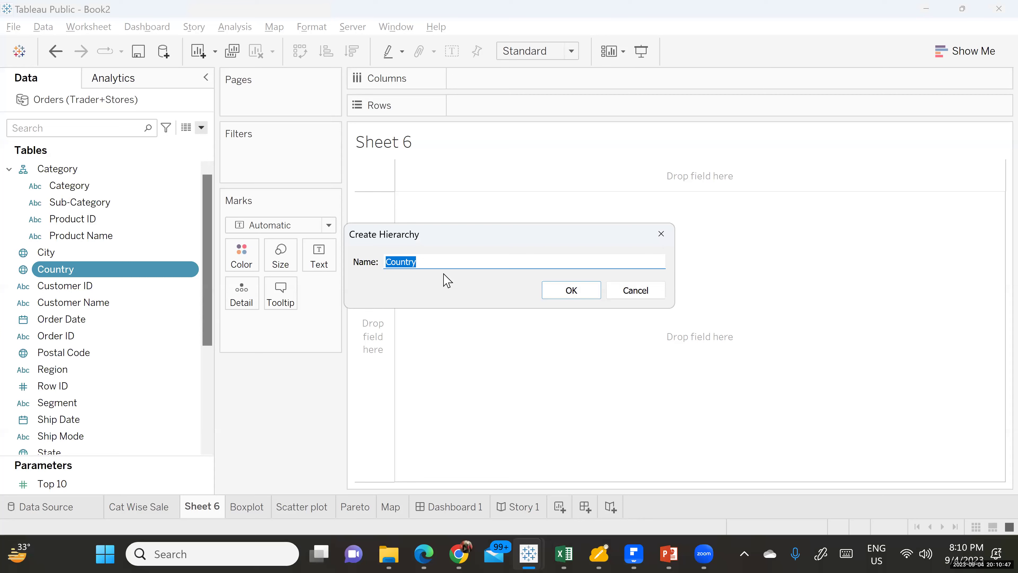
left_click(570, 291)
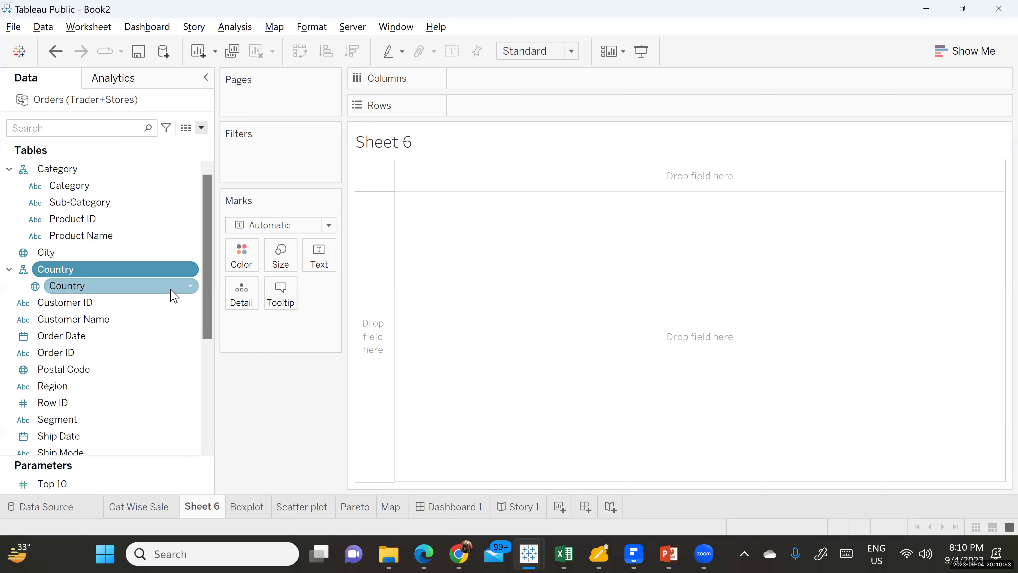
- Check the hierarchy options of the Country entries and remove the Country field from its hierarchy
left_click(190, 285)
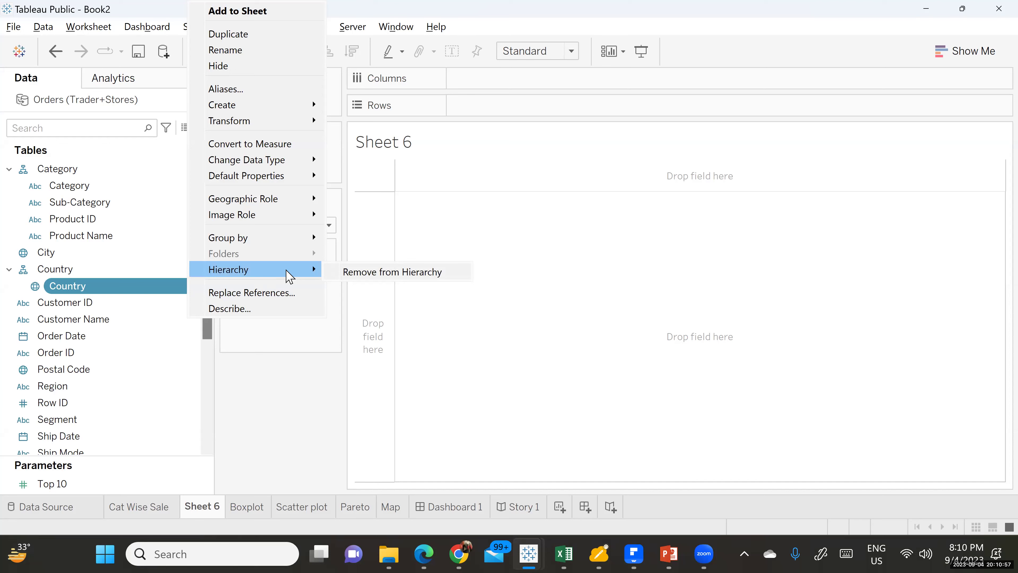
left_click(191, 270)
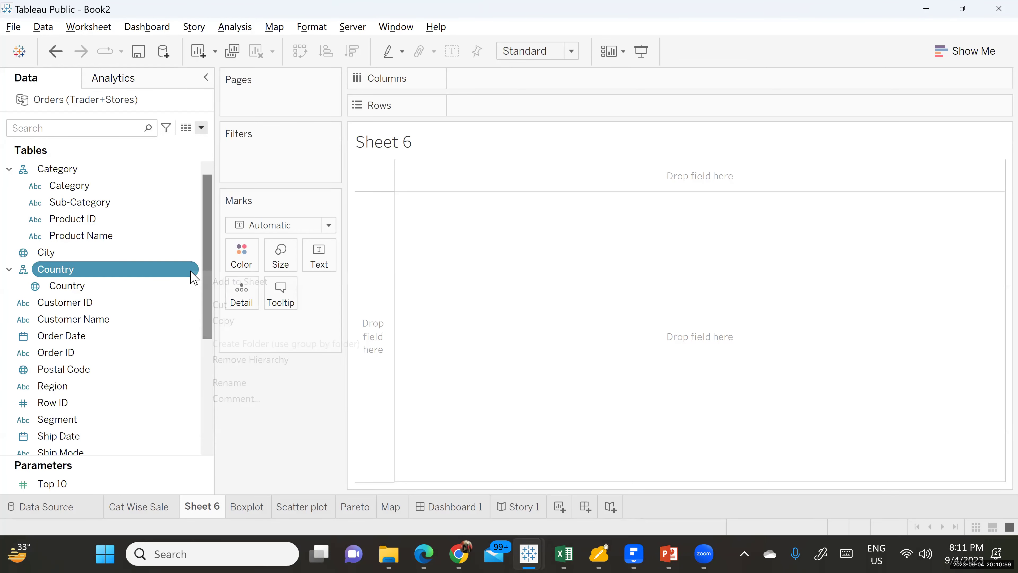
left_click(190, 270)
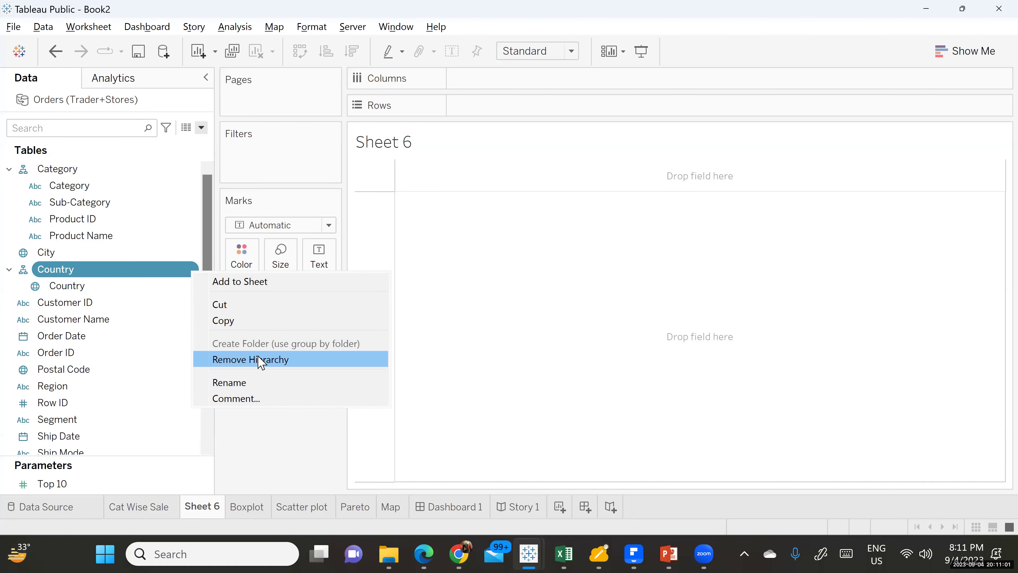
left_click(155, 286)
left_click(155, 287)
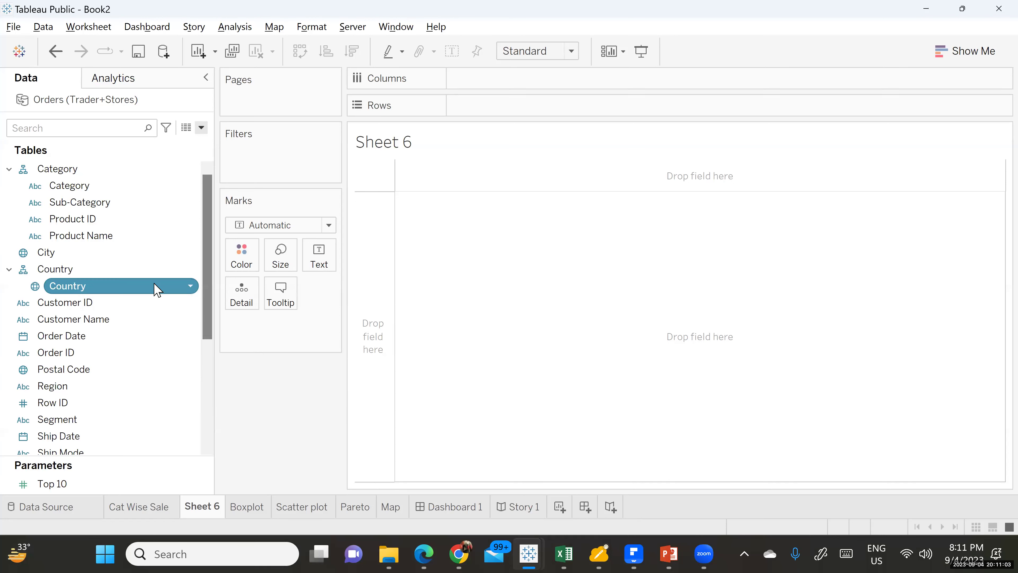
left_click(190, 287)
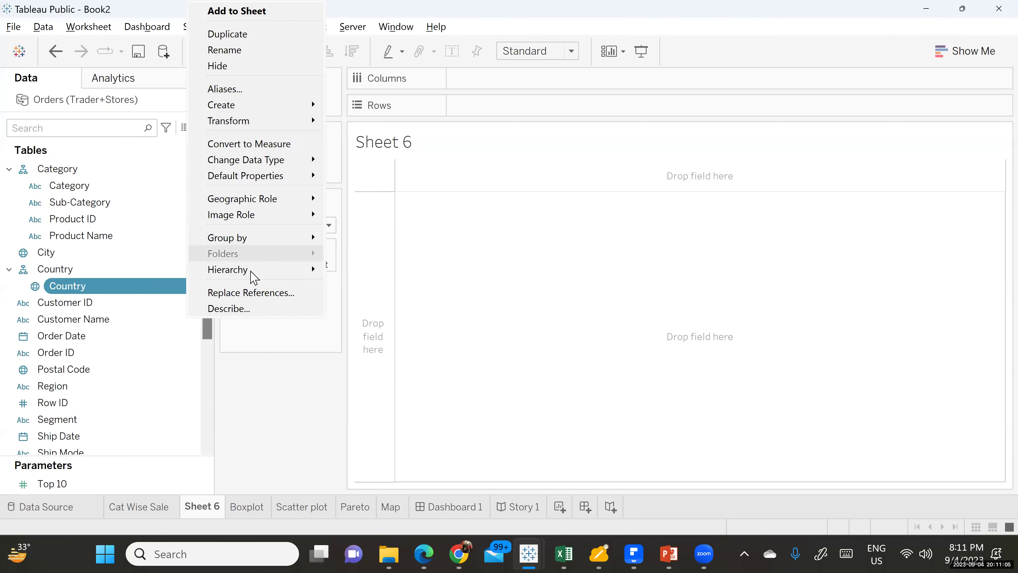
mouse_move(253, 276)
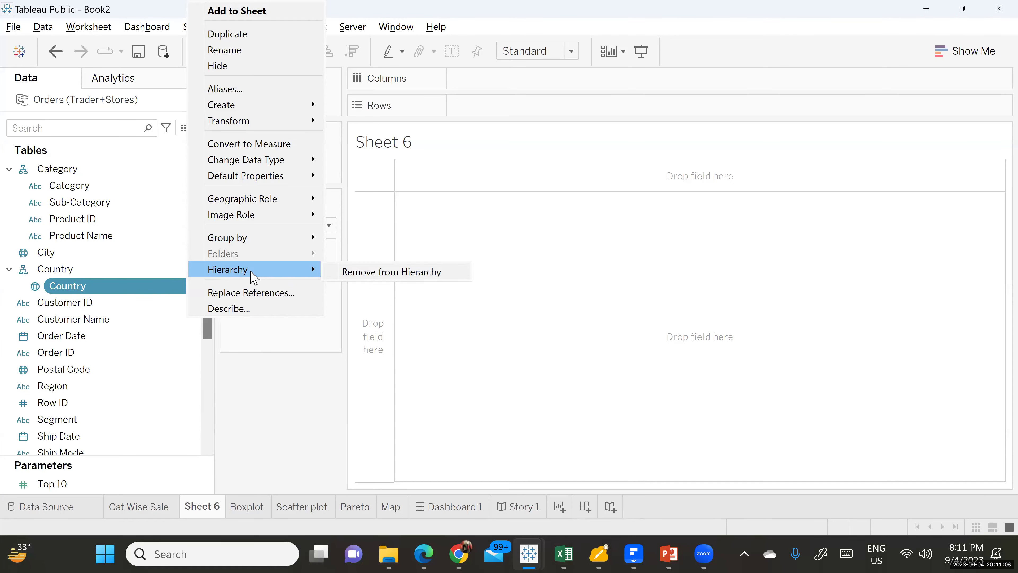
left_click(378, 277)
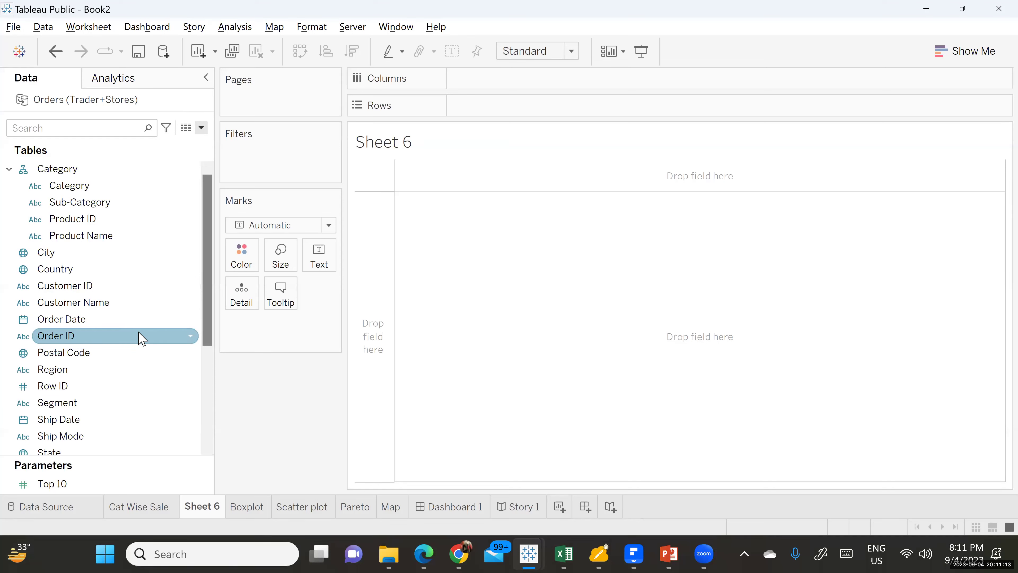
- Create the hierarchy again from the standalone Country field with the name Country
left_click(173, 277)
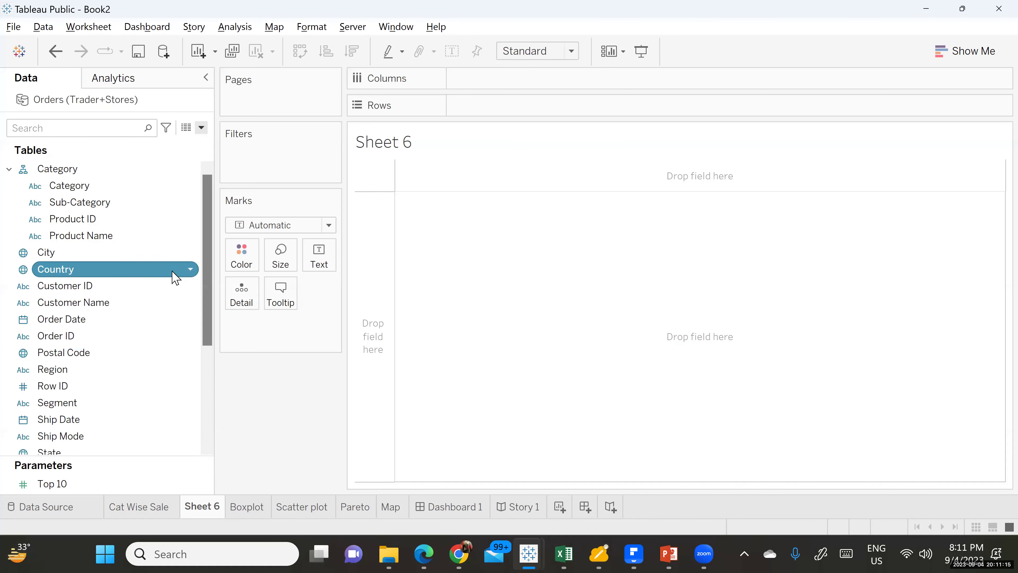
right_click(173, 276)
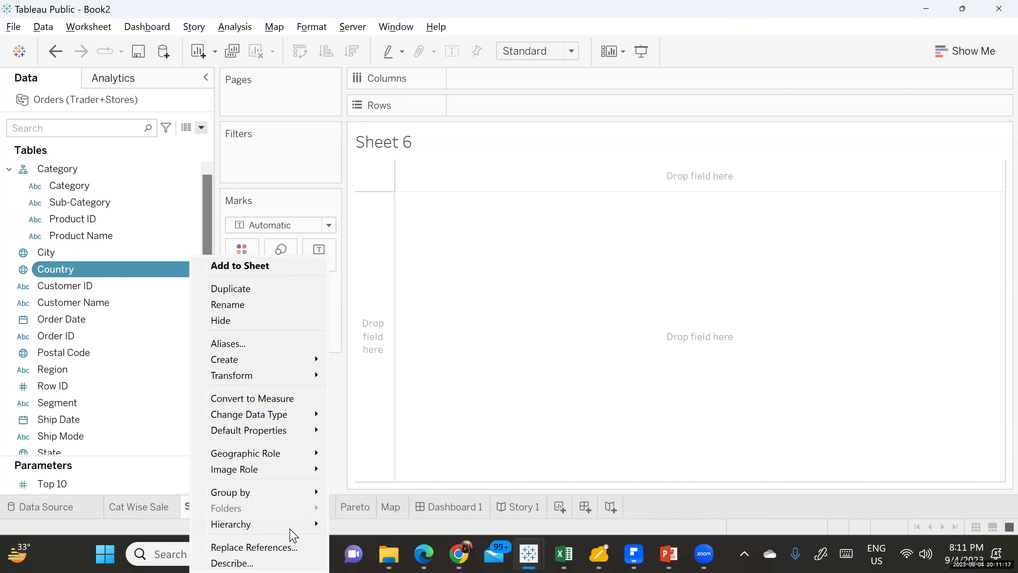
mouse_move(293, 525)
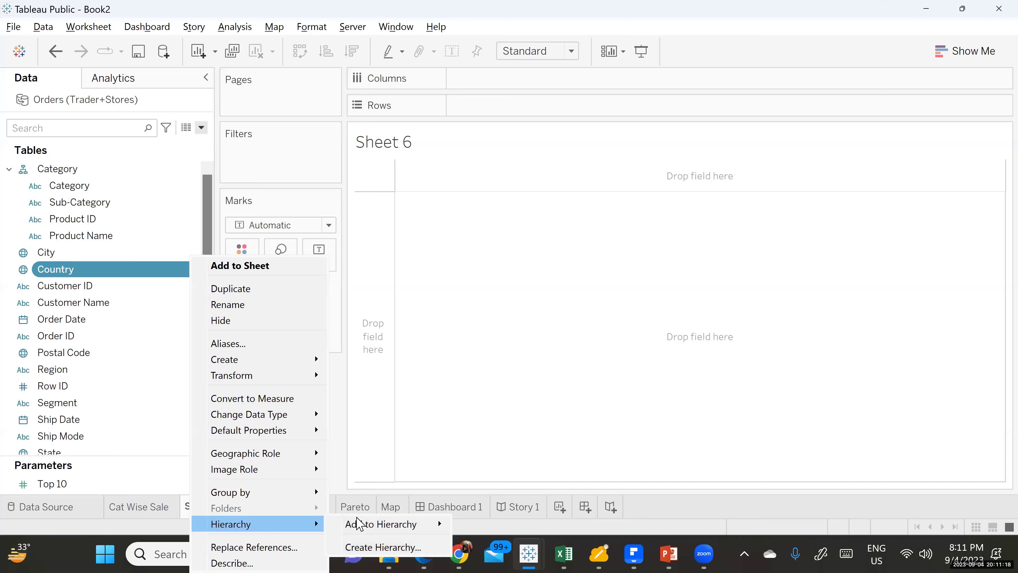
left_click(366, 546)
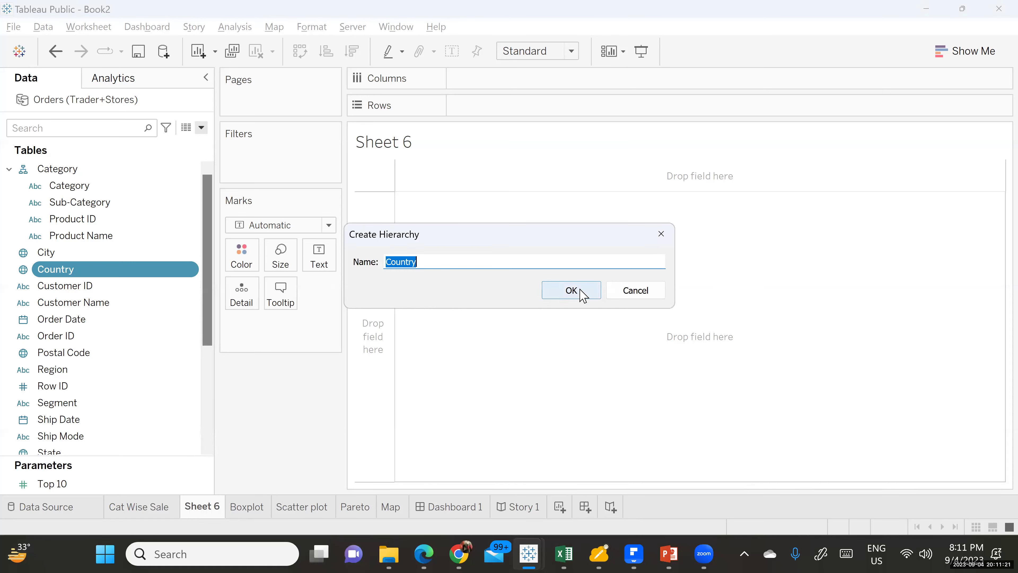
key("Return")
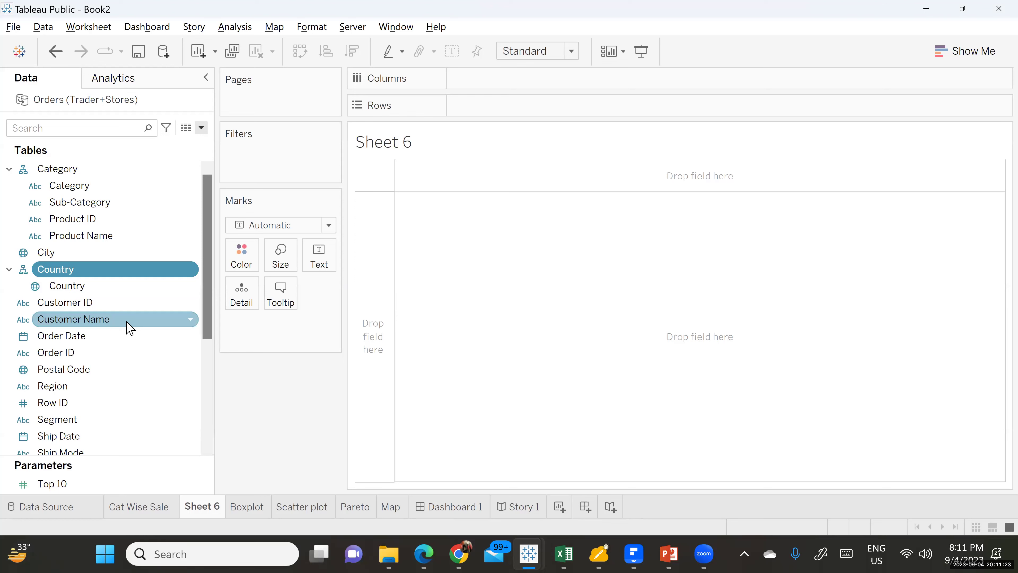
- Add the State field to the Country hierarchy
scroll(126, 333, "down", 2)
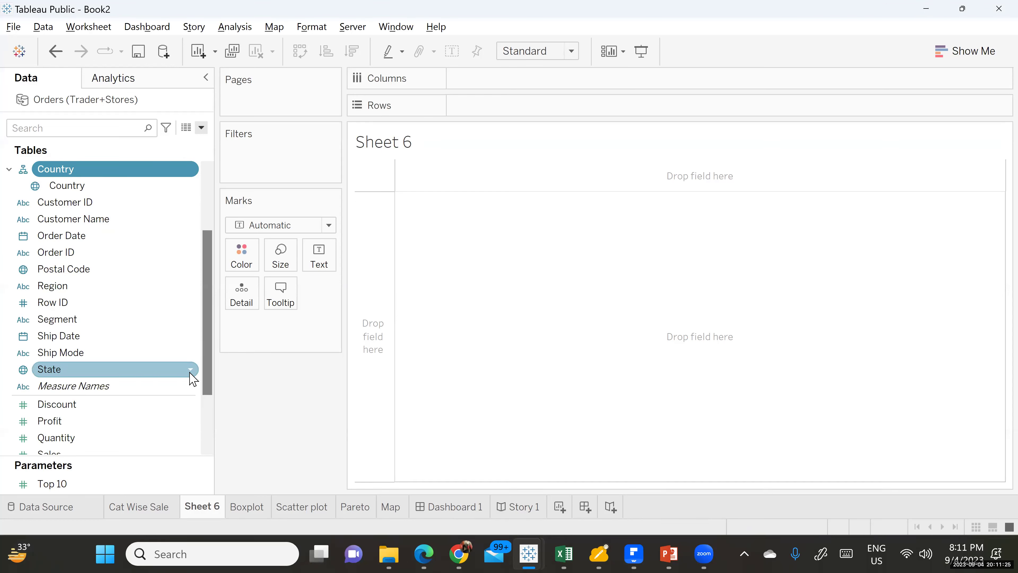
left_click(196, 376)
left_click(196, 377)
mouse_move(257, 523)
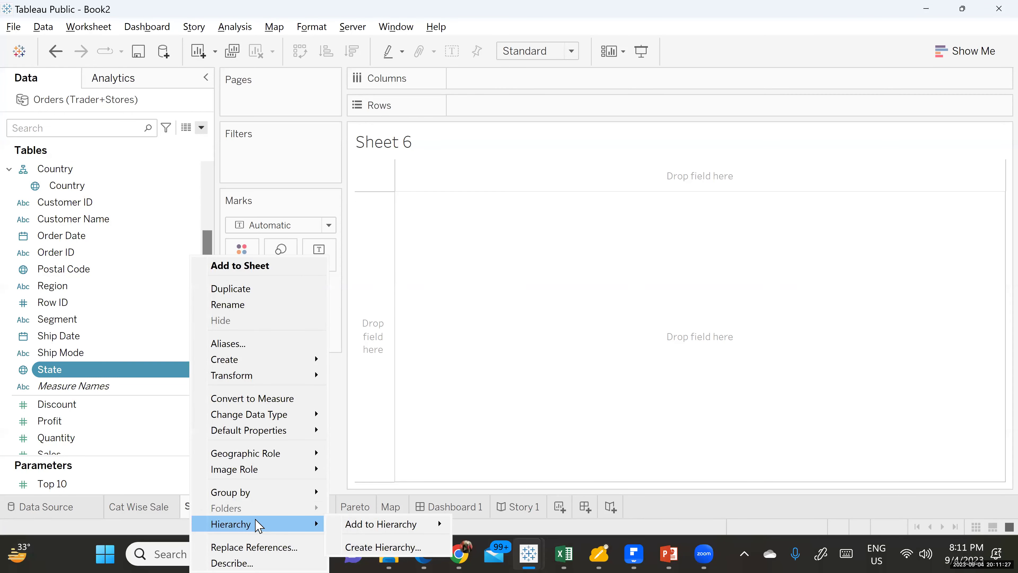
mouse_move(380, 528)
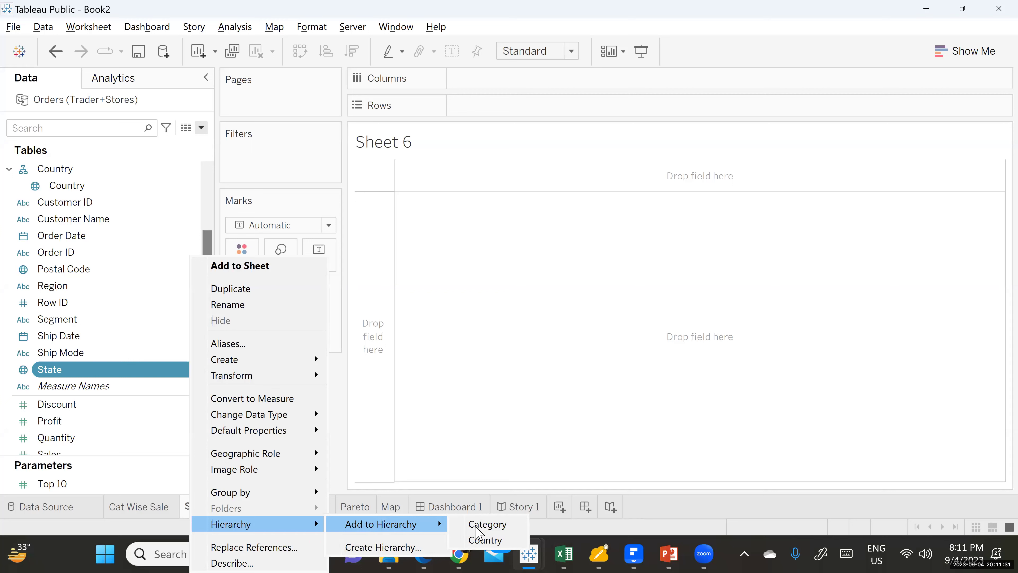
left_click(485, 540)
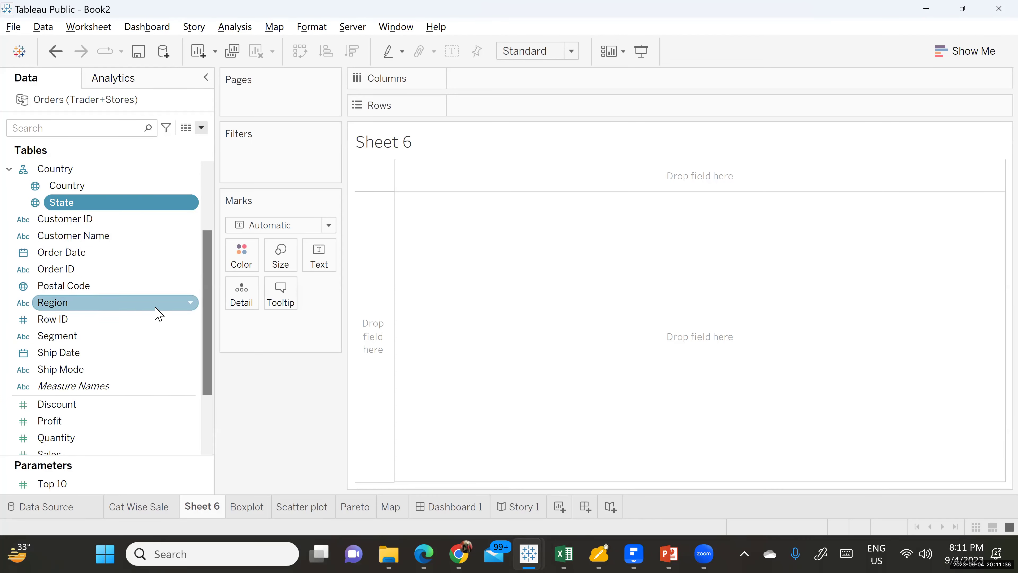
- Add the Region field to the Country hierarchy beneath State
left_click(190, 302)
mouse_move(270, 276)
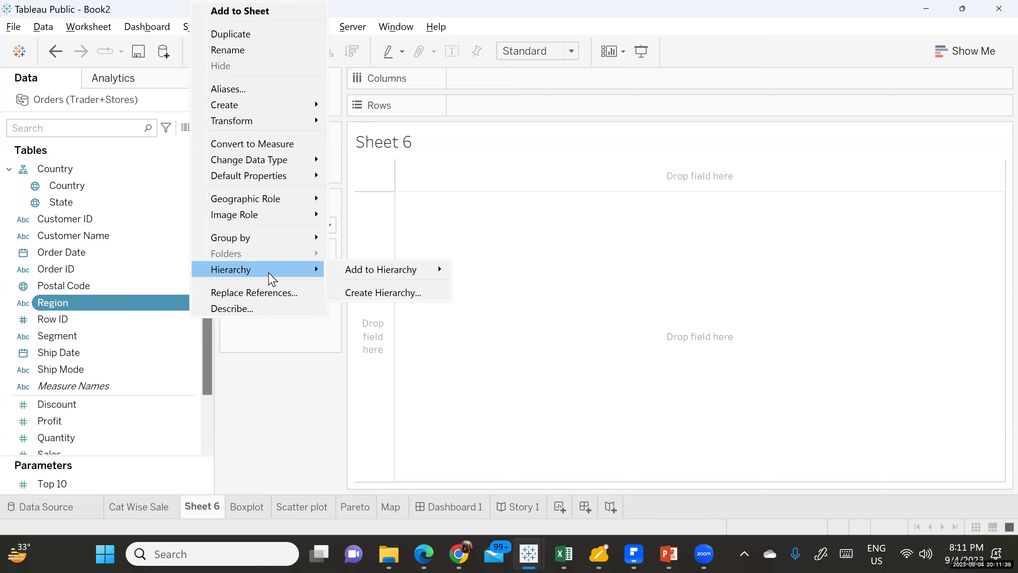
mouse_move(392, 276)
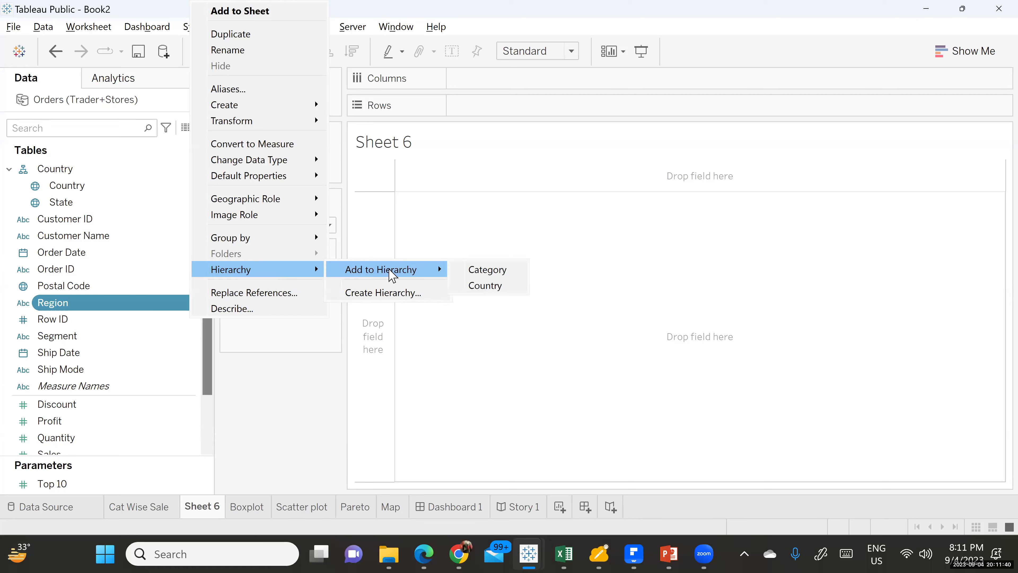
left_click(494, 285)
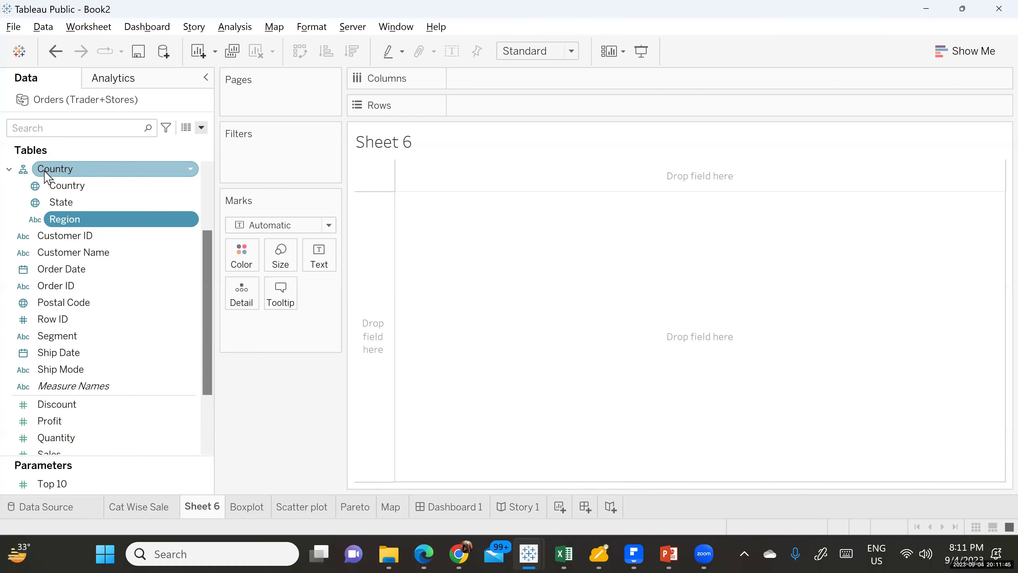
- Look through the dimensions and measures of the Orders data and check the options offered for Latitude (generated)
scroll(25, 176, "up", 3)
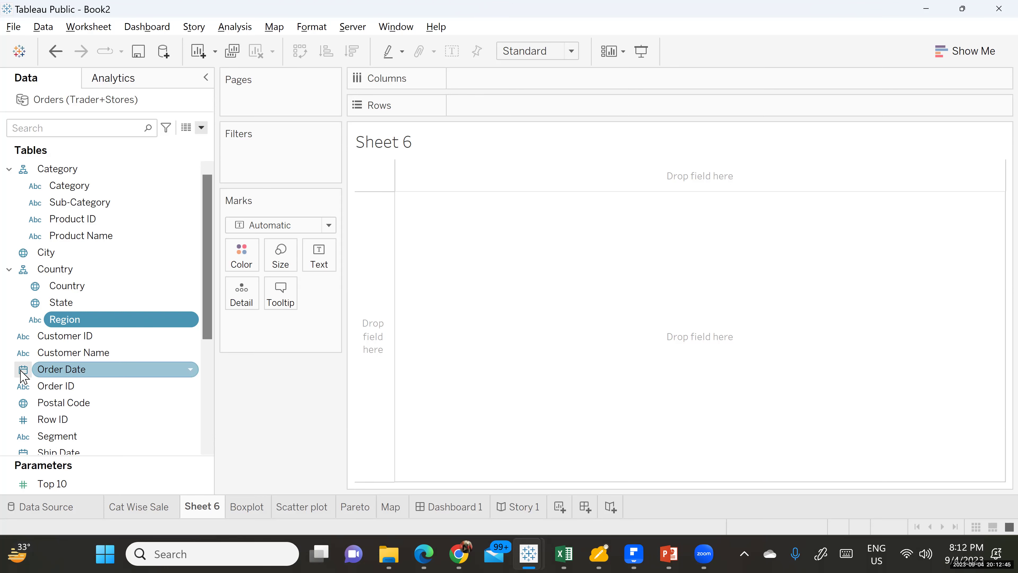
scroll(22, 375, "down", 3)
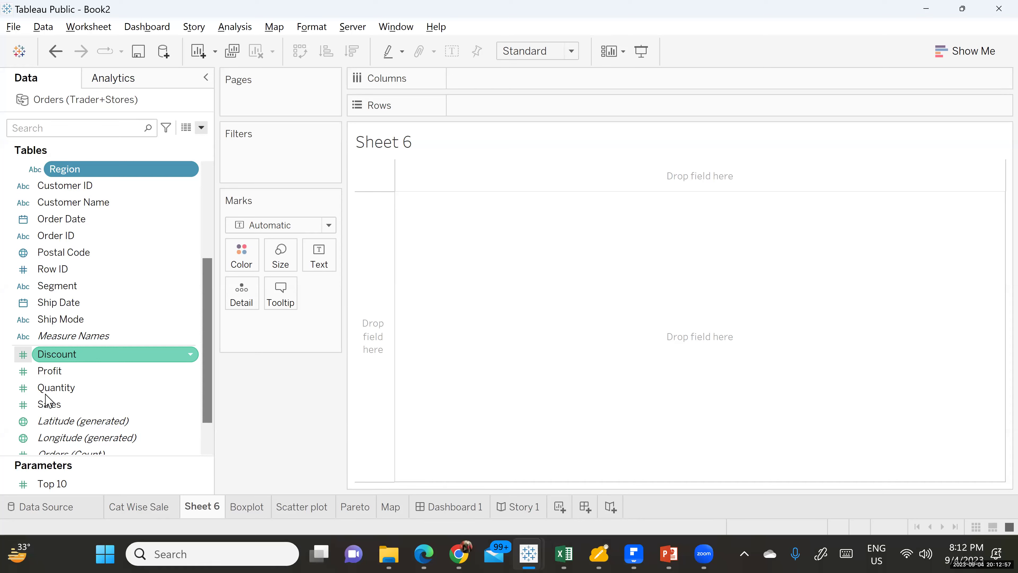
scroll(119, 372, "down", 1)
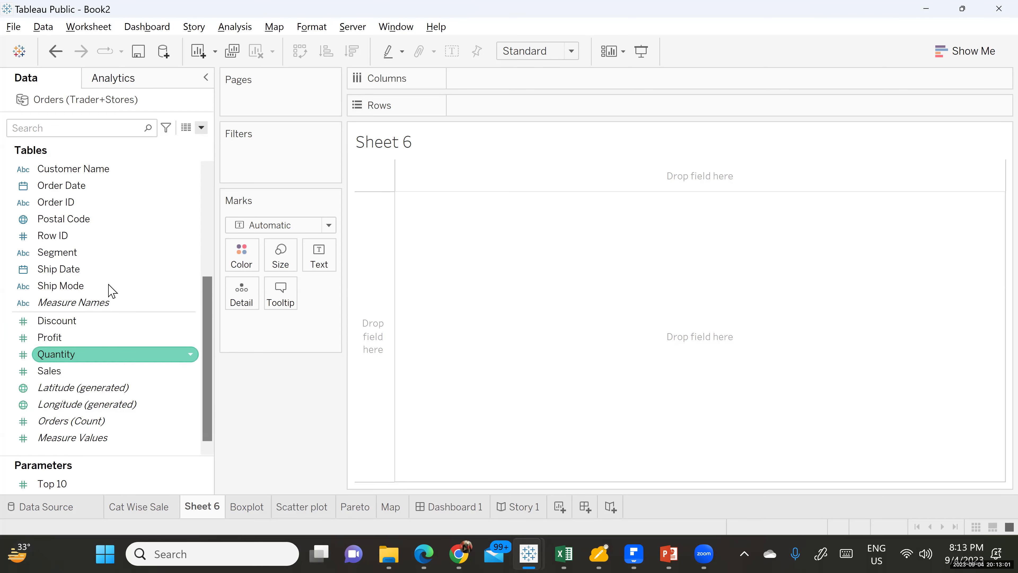
scroll(97, 256, "up", 4)
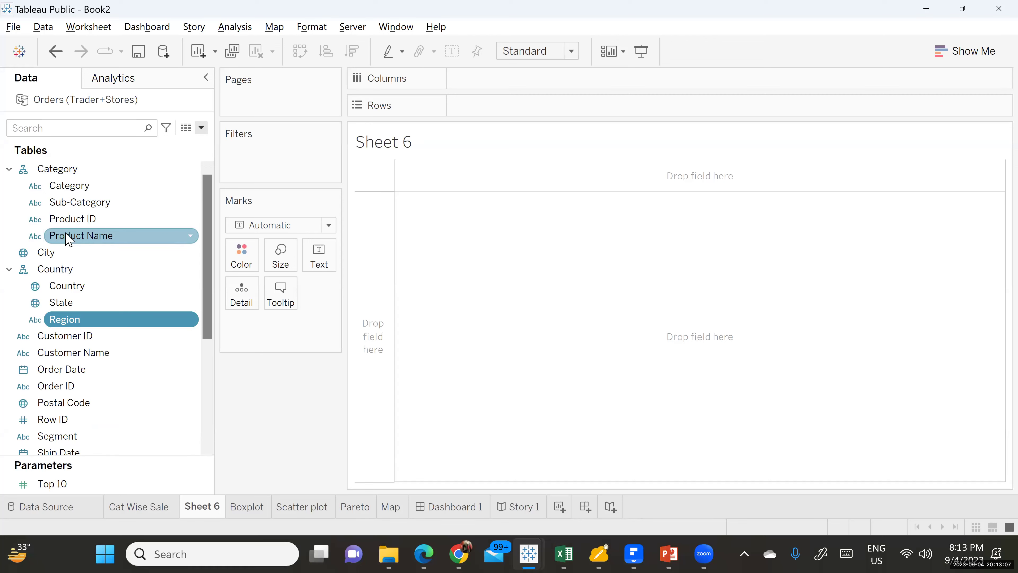
scroll(68, 239, "down", 3)
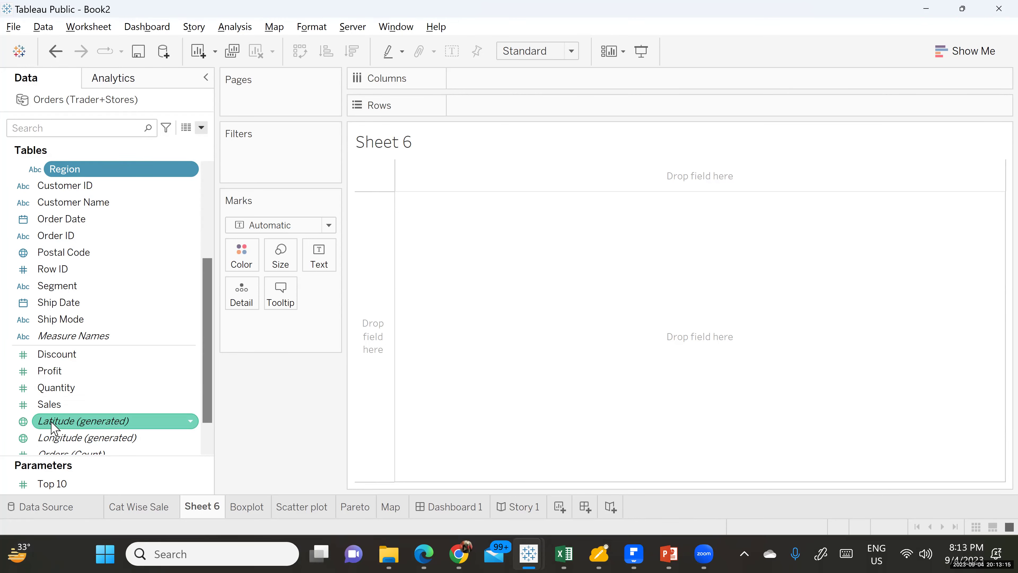
left_click_drag(54, 427, 86, 271)
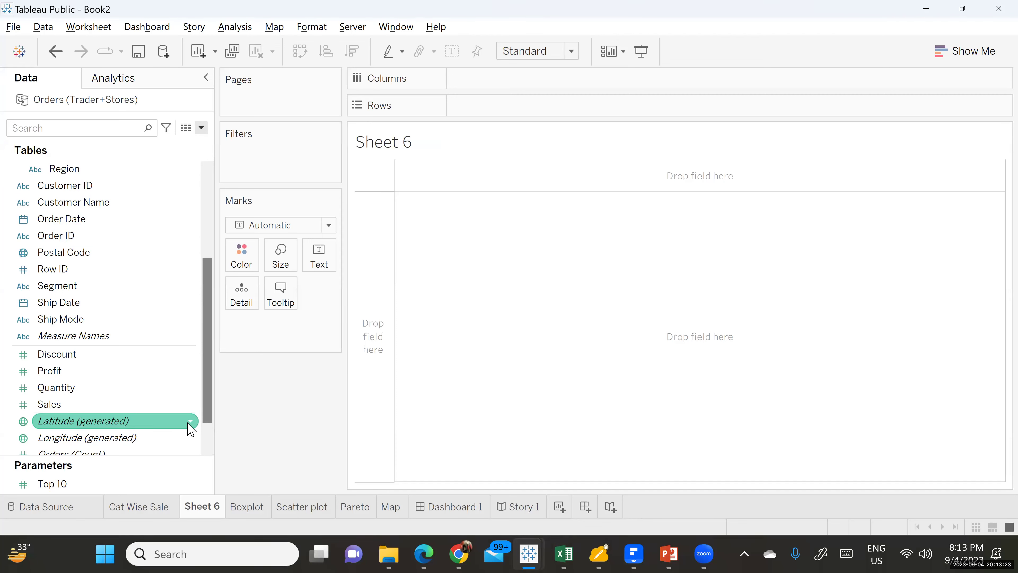
left_click(190, 422)
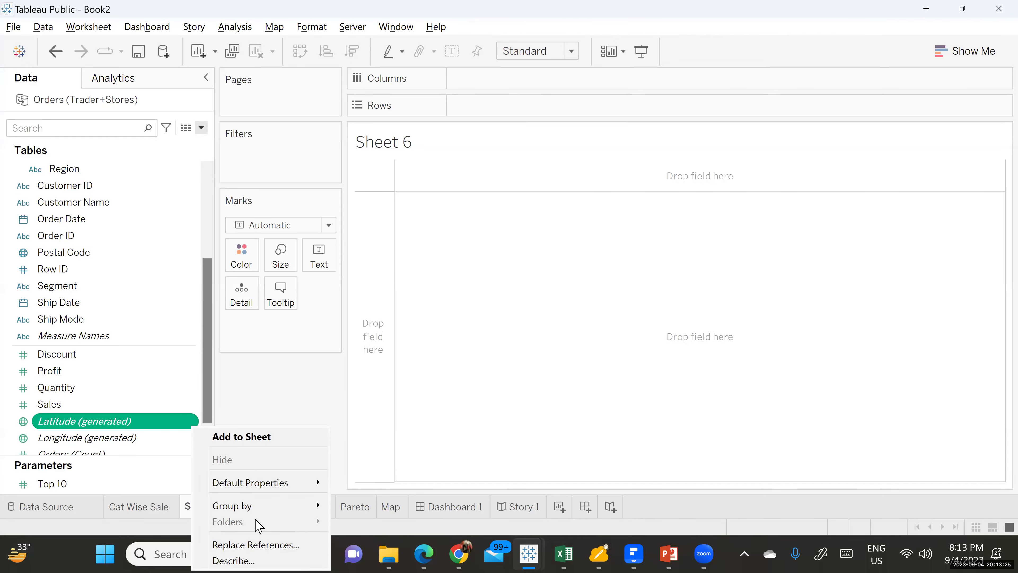
left_click(159, 355)
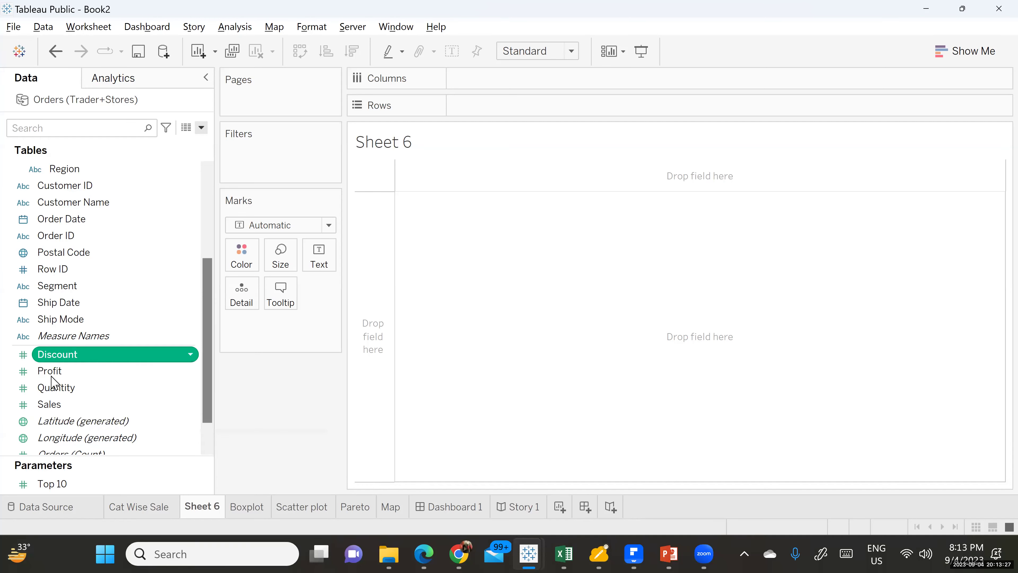
- Try to convert the Discount measure to a dimension
left_click(191, 354)
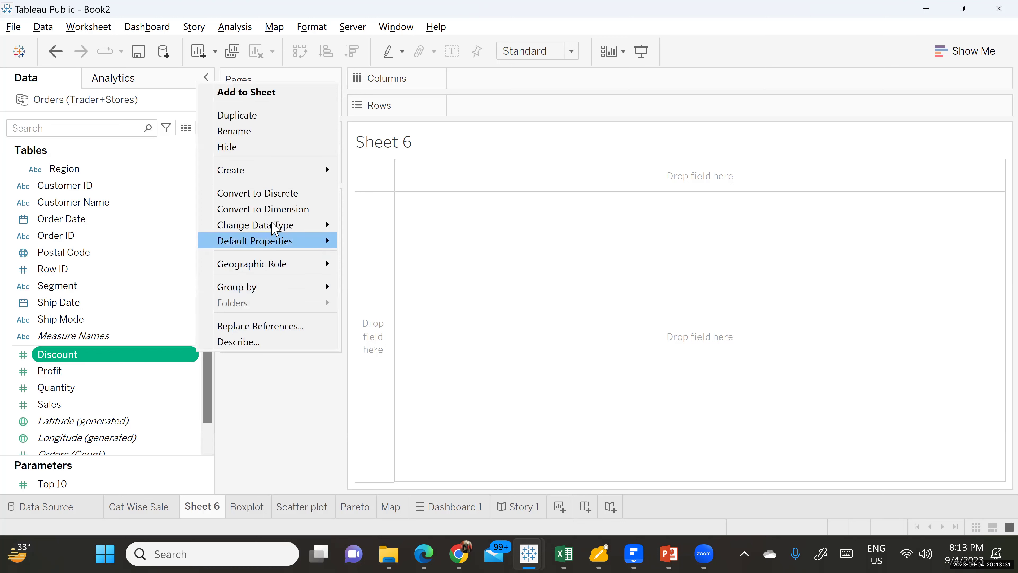
mouse_move(291, 224)
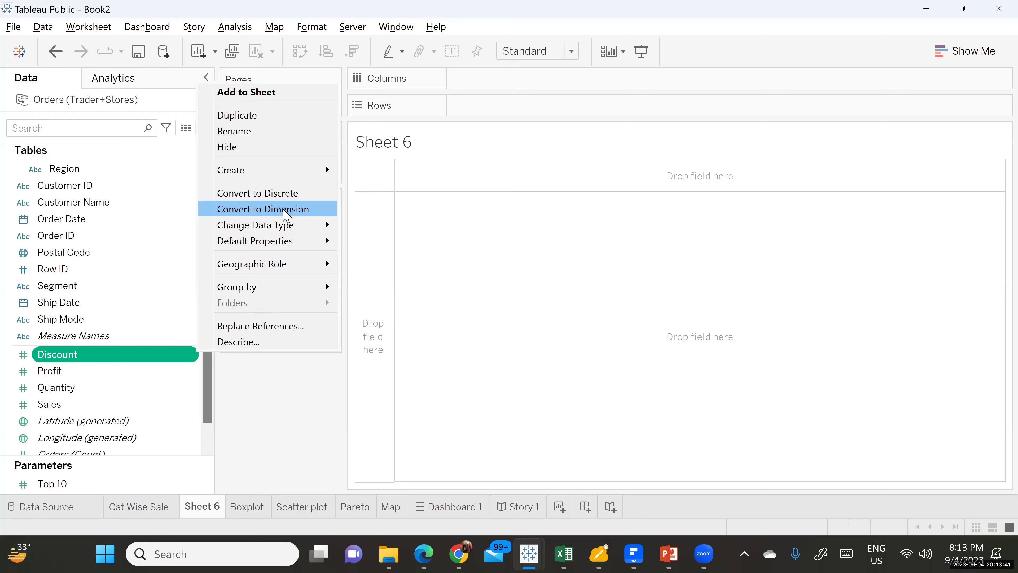
left_click(287, 209)
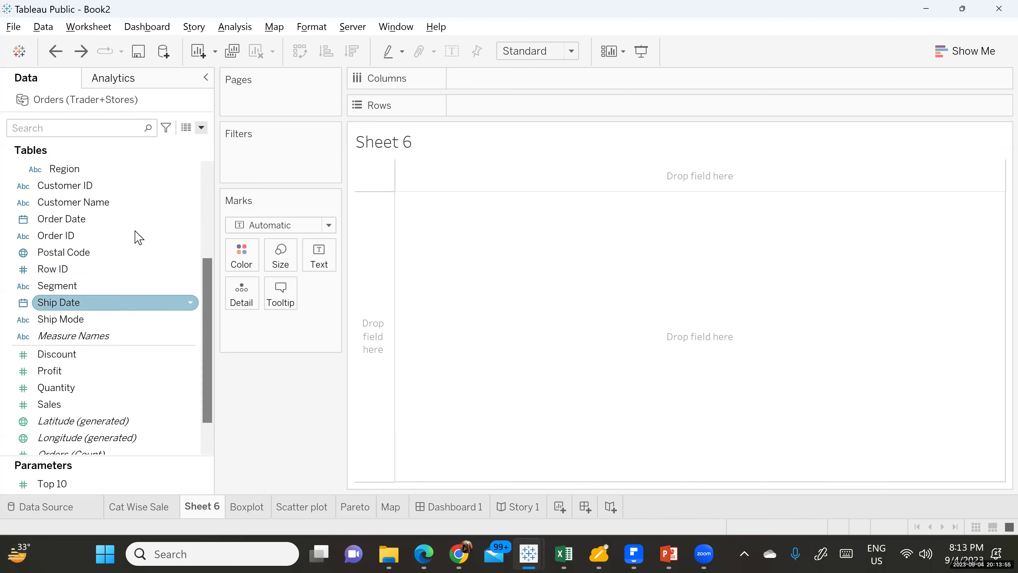
- Create a symbol map on Sheet 6 from the State and Sales fields using Show Me
left_click(996, 47)
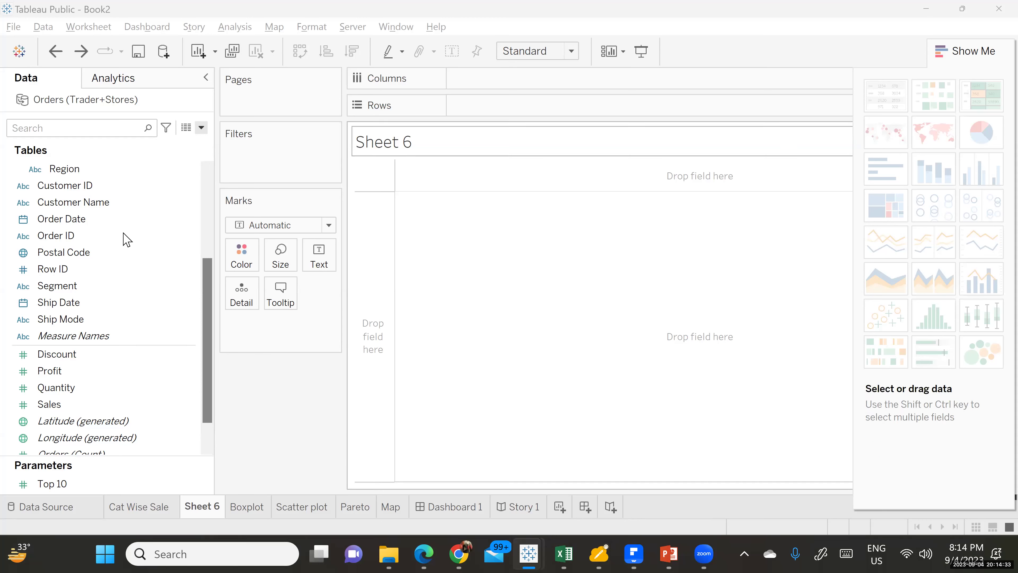
left_click(74, 205)
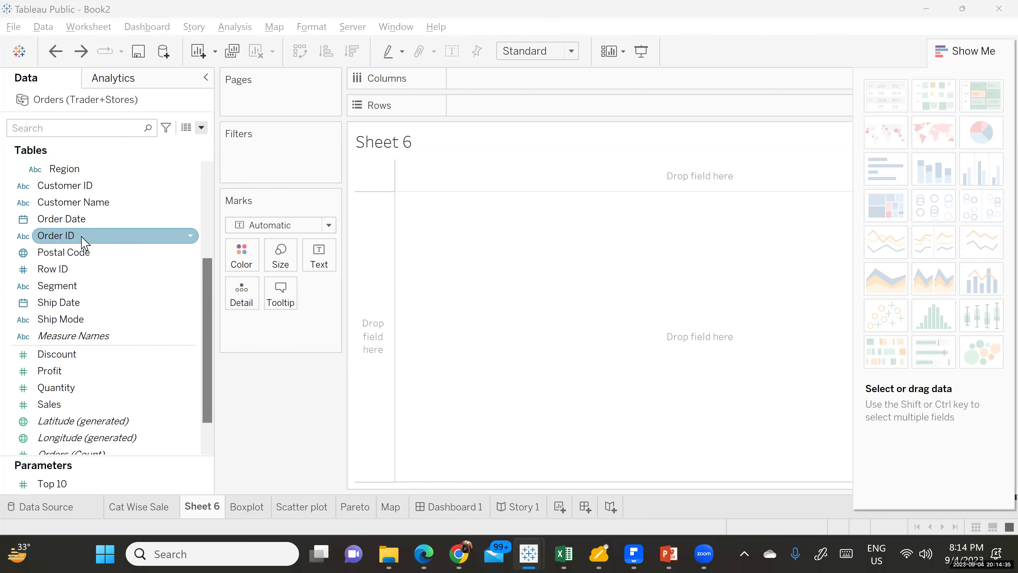
scroll(84, 242, "up", 3)
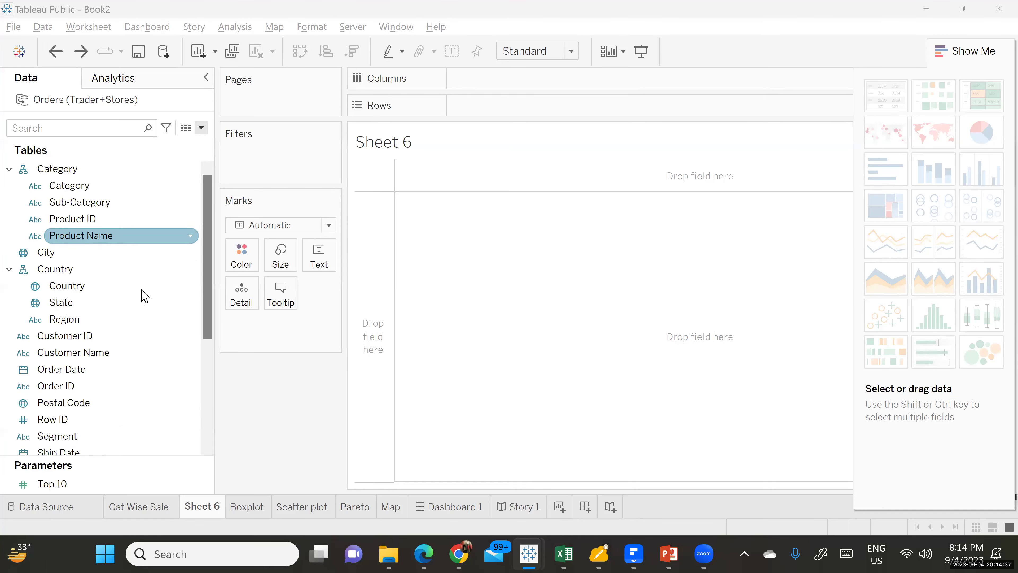
left_click(58, 307)
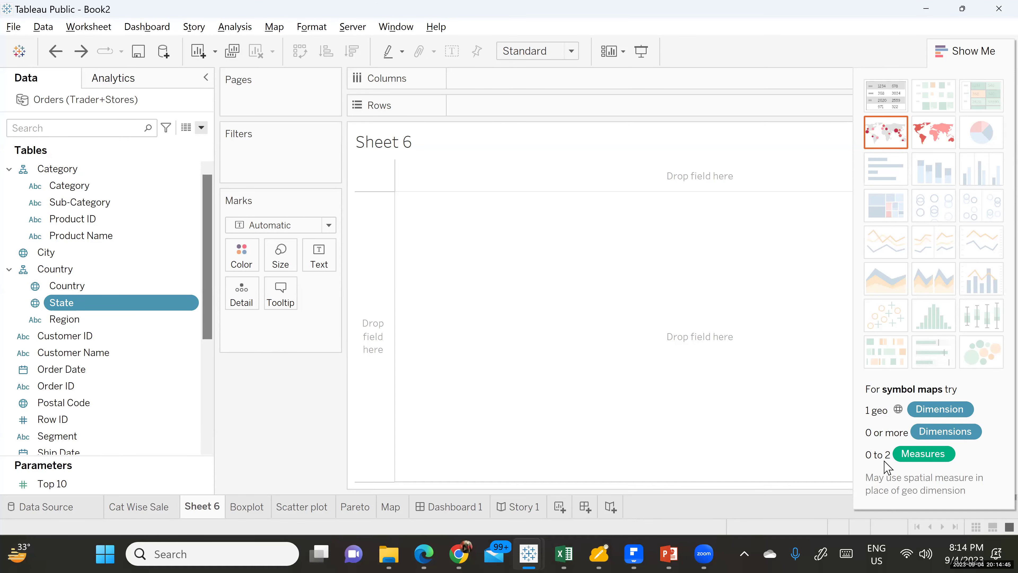
left_click_drag(207, 274, 206, 361)
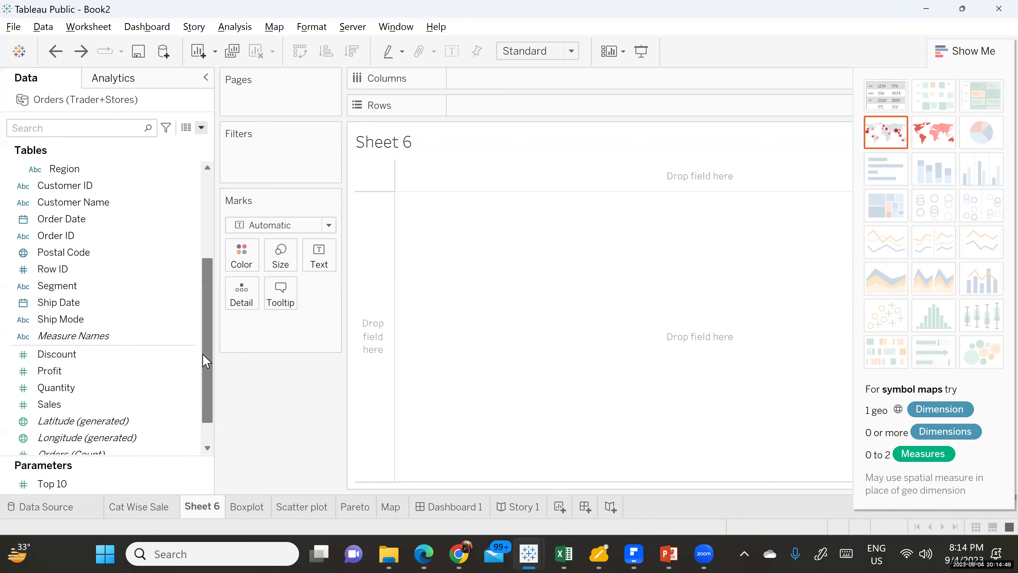
scroll(111, 379, "up", 3)
scroll(136, 368, "down", 4)
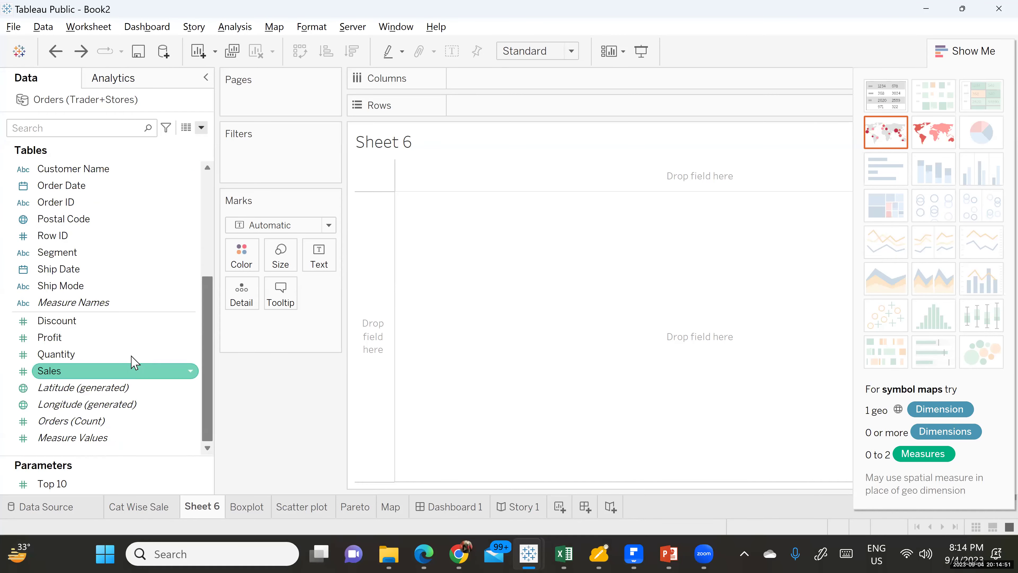
scroll(135, 353, "up", 2)
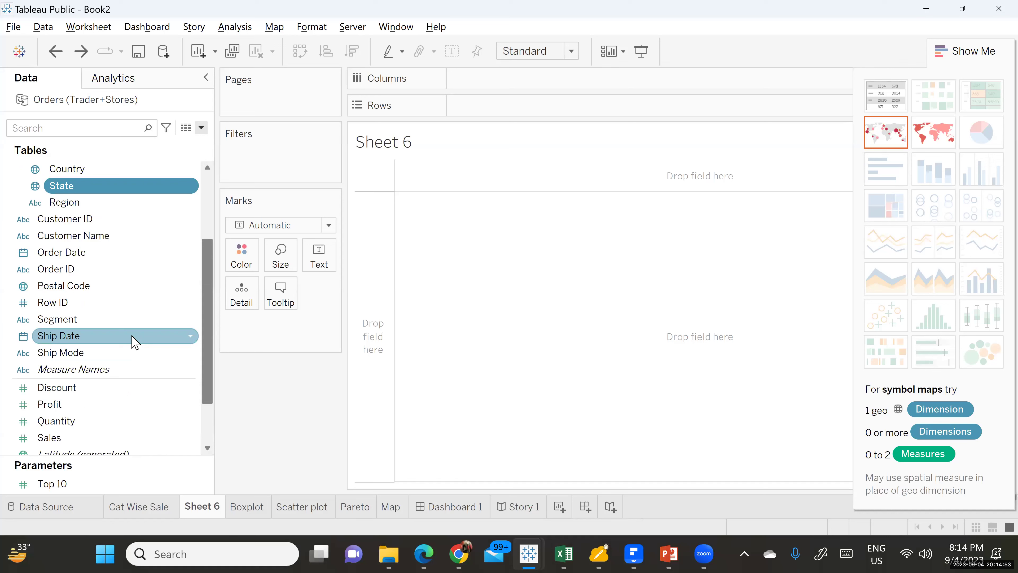
scroll(128, 381, "down", 2)
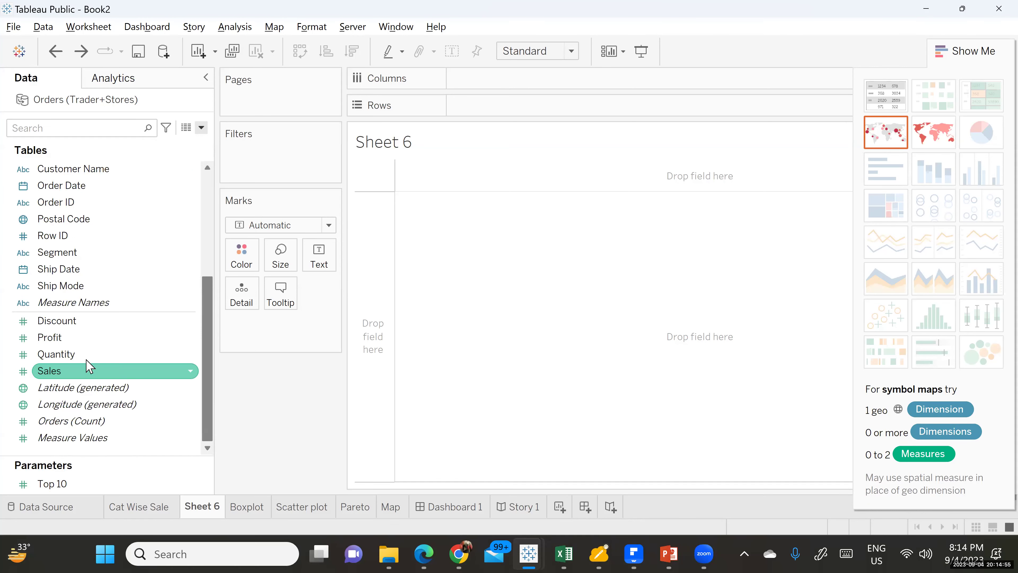
scroll(86, 353, "up", 5)
scroll(180, 411, "down", 5)
left_click(128, 375)
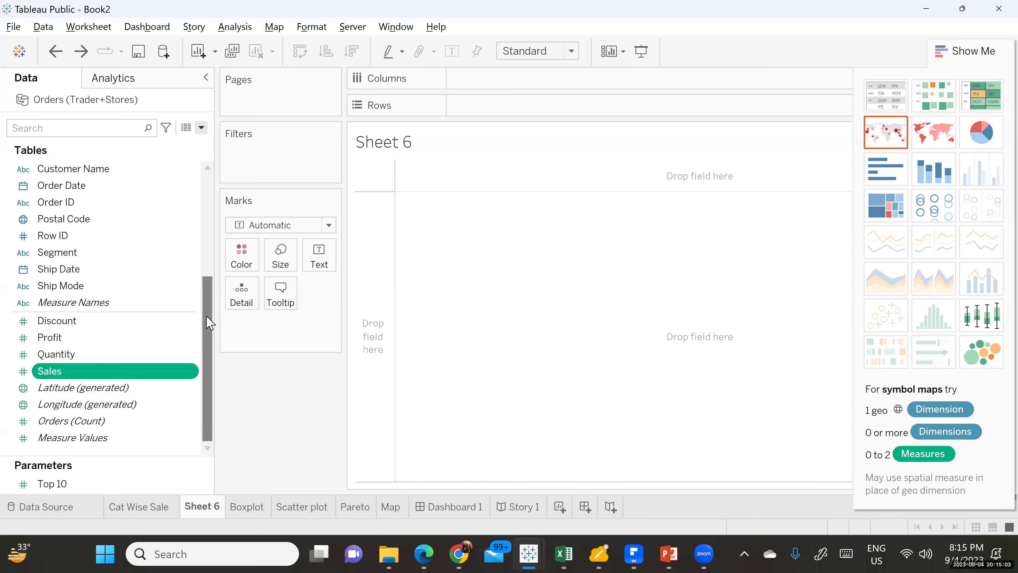
left_click_drag(210, 319, 226, 218)
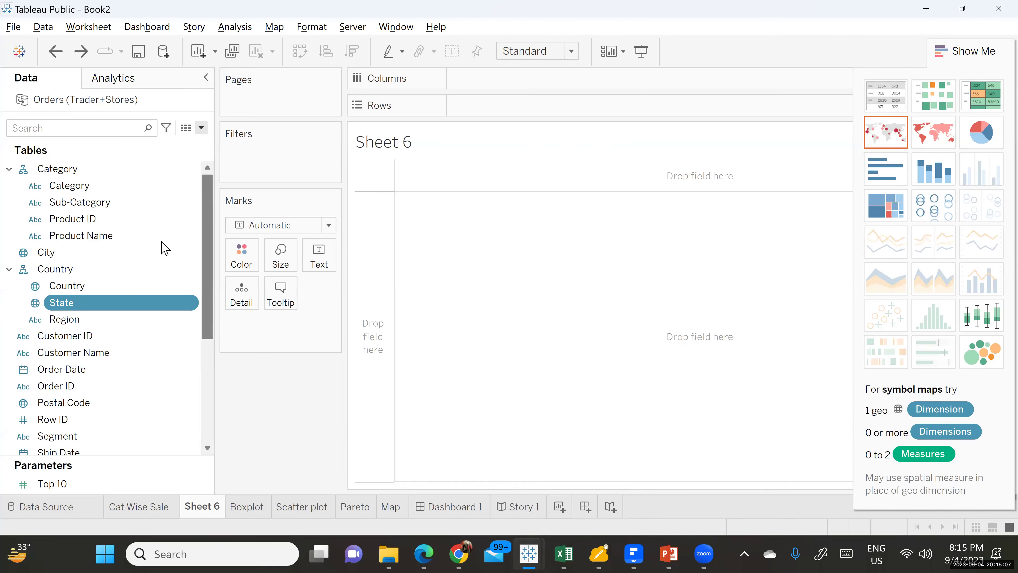
scroll(120, 277, "down", 5)
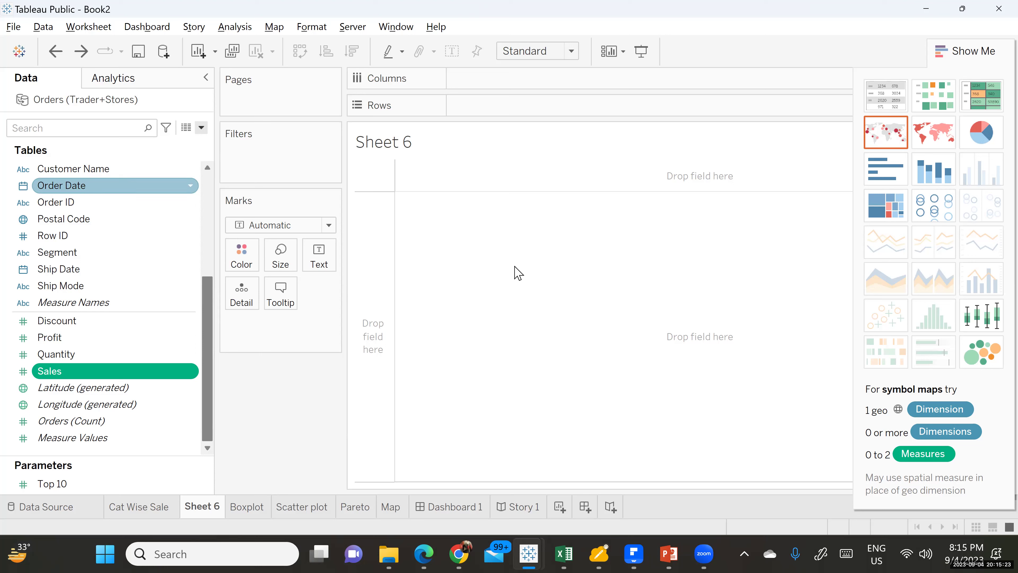
left_click(894, 134)
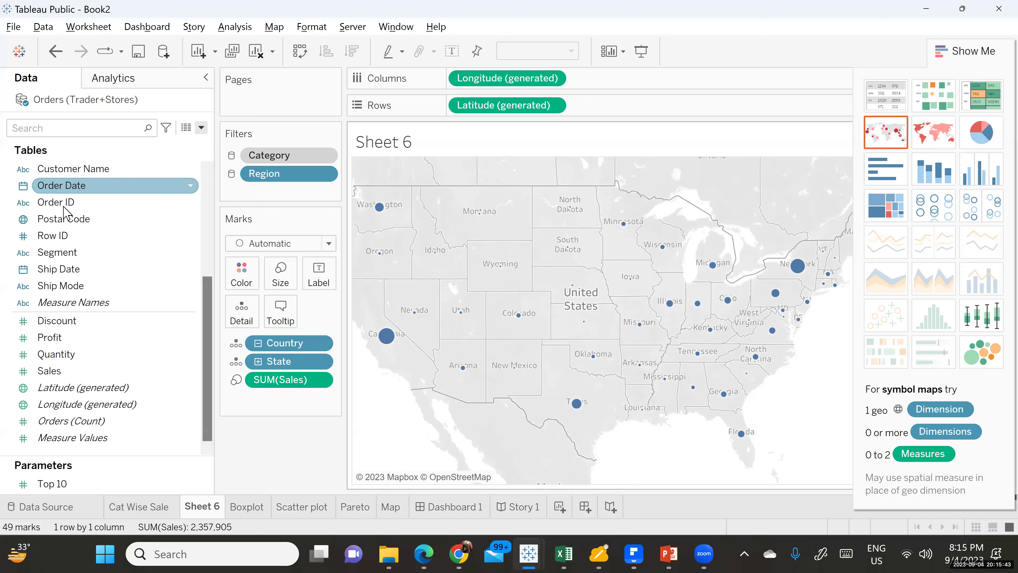
- Color the map's symbols by the State field from the Country hierarchy
left_click(64, 219)
left_click(82, 338)
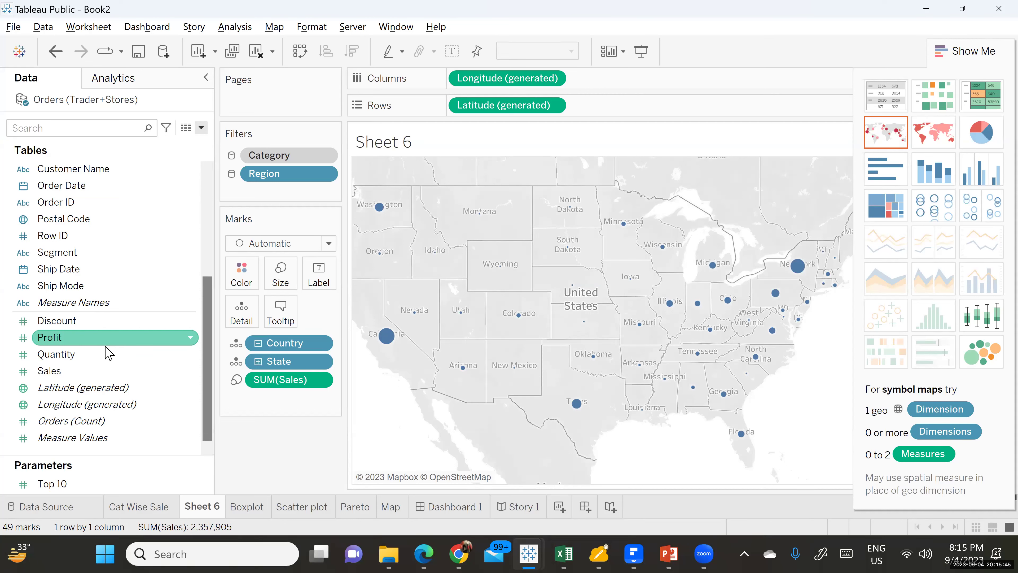
scroll(85, 257, "up", 3)
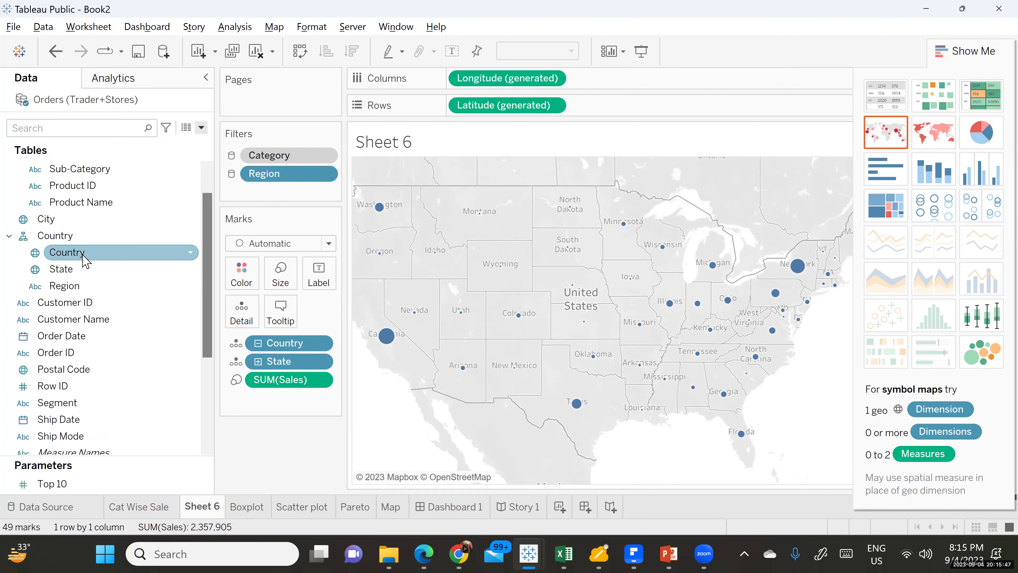
scroll(76, 218, "up", 1)
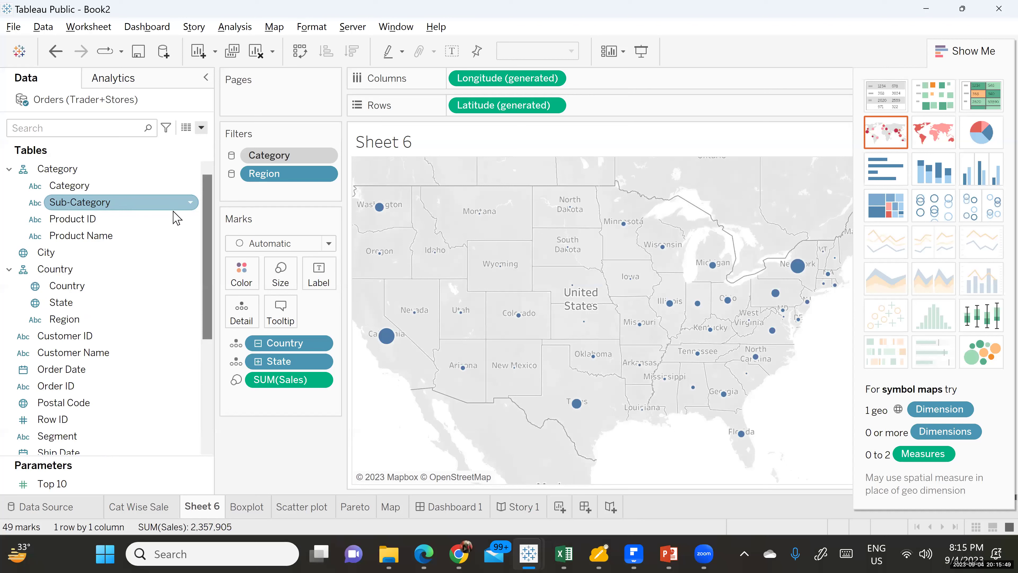
left_click_drag(69, 309, 247, 282)
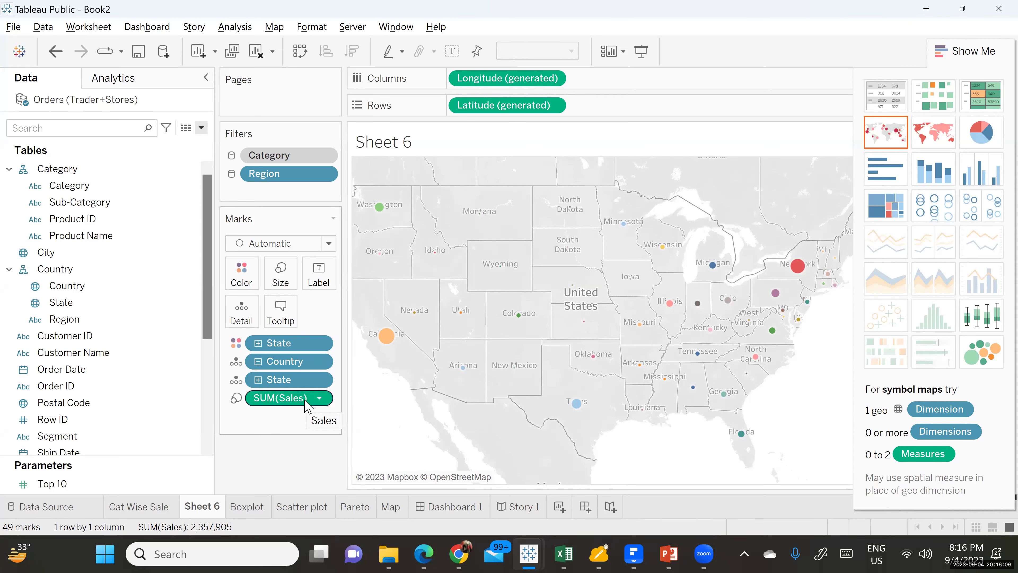
mouse_move(772, 264)
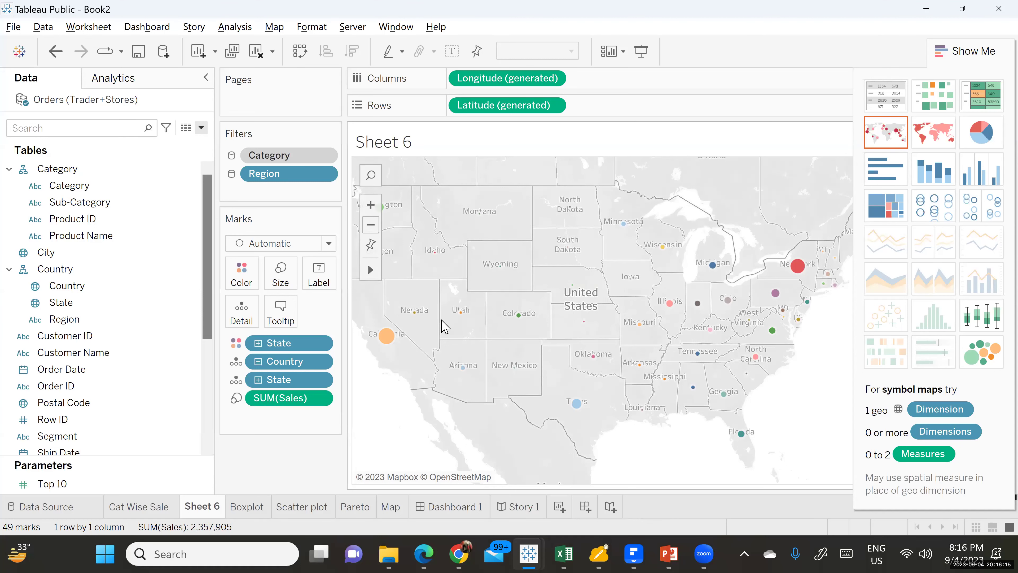
- Remove the Sales measure from the symbol sizing and take the Country field off the map's marks
mouse_move(804, 268)
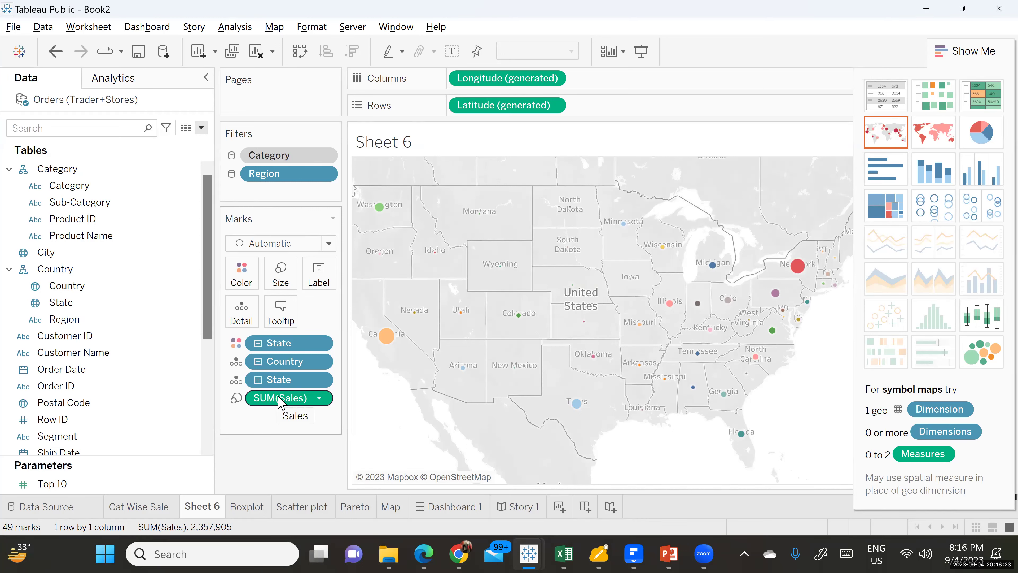
left_click_drag(279, 402, 84, 335)
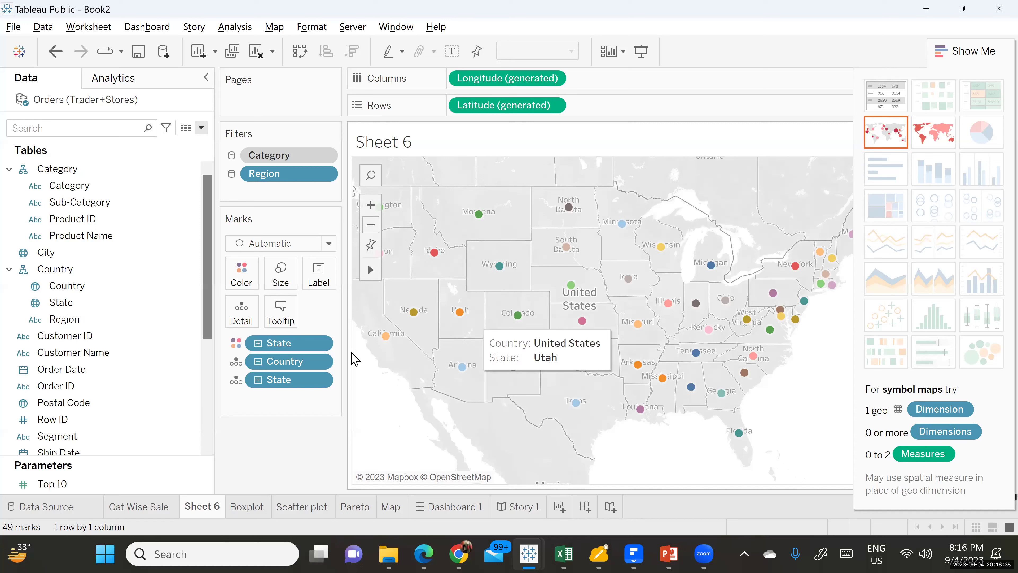
left_click(258, 362)
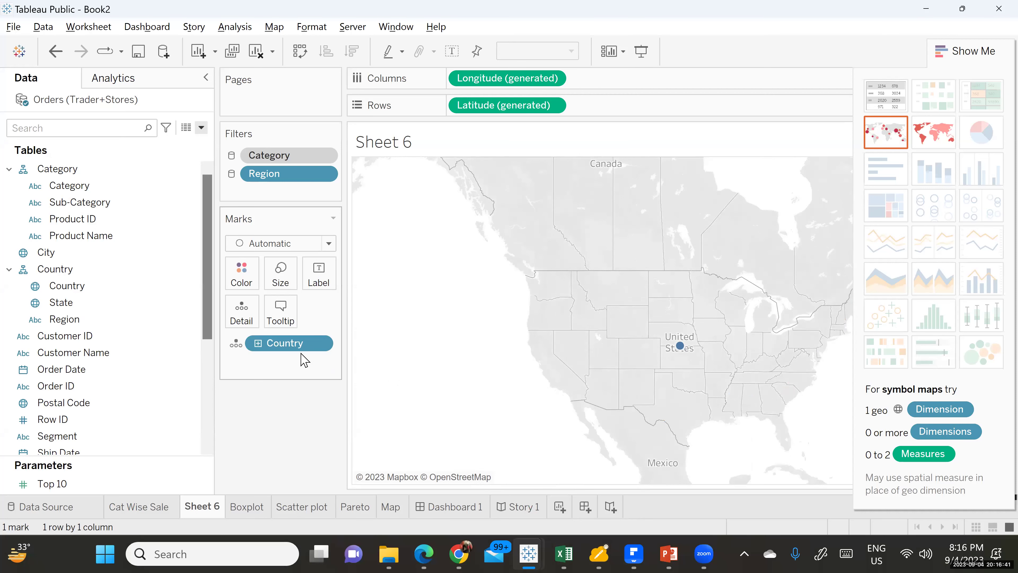
left_click(259, 343)
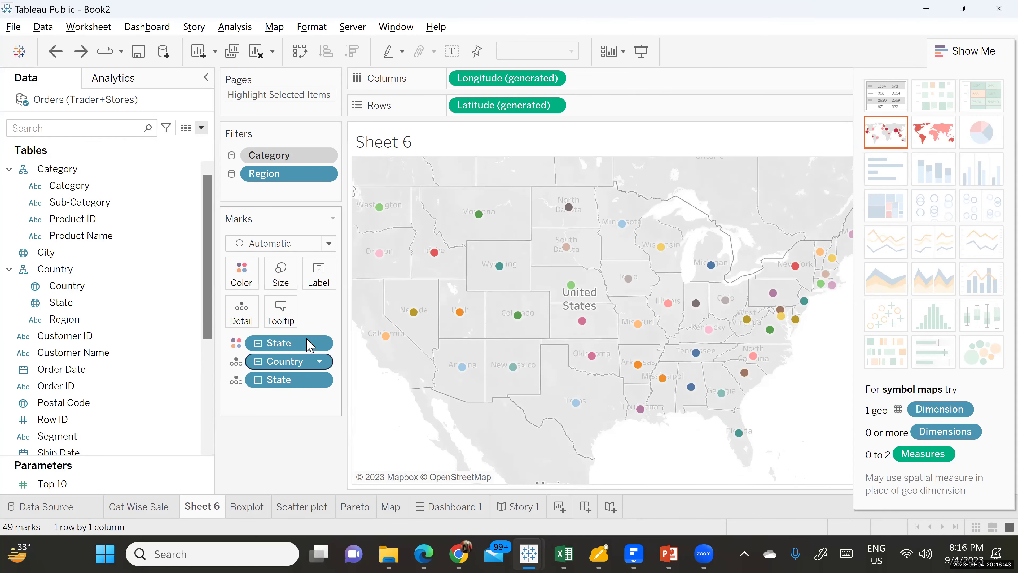
left_click_drag(249, 365, 112, 359)
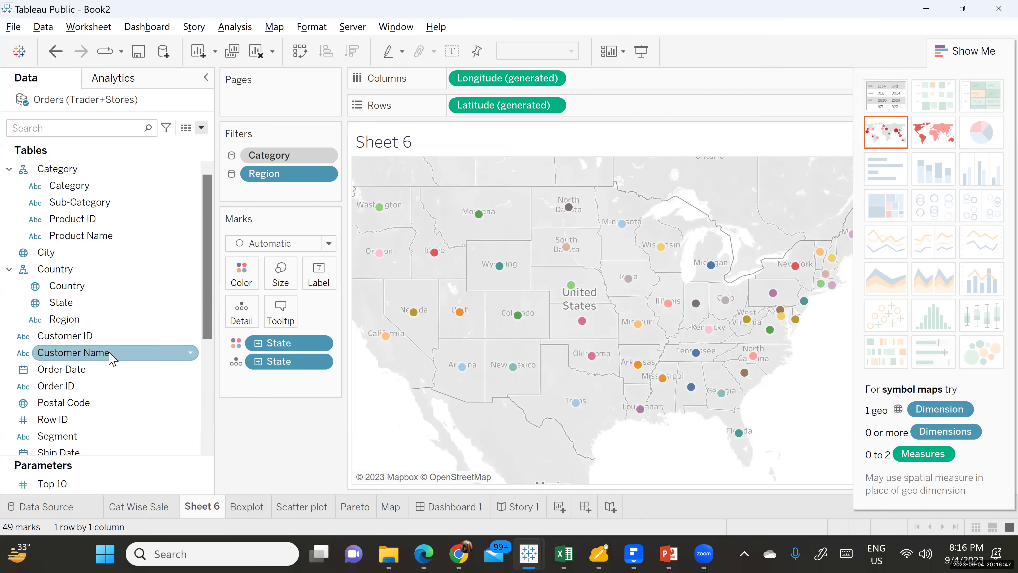
- Label each state's symbol on the map with its Sales
left_click(122, 336)
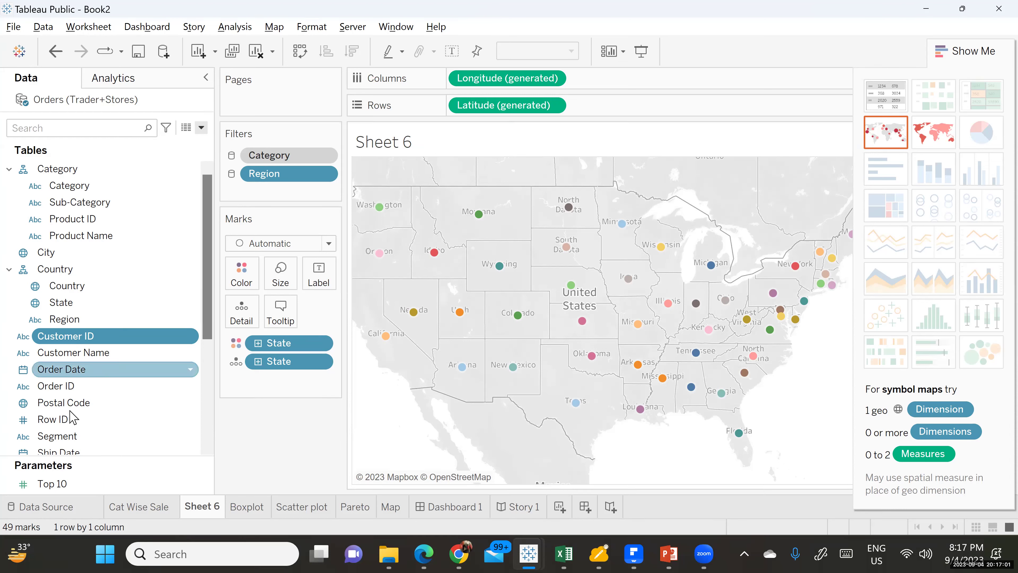
scroll(80, 405, "down", 1)
scroll(94, 399, "down", 2)
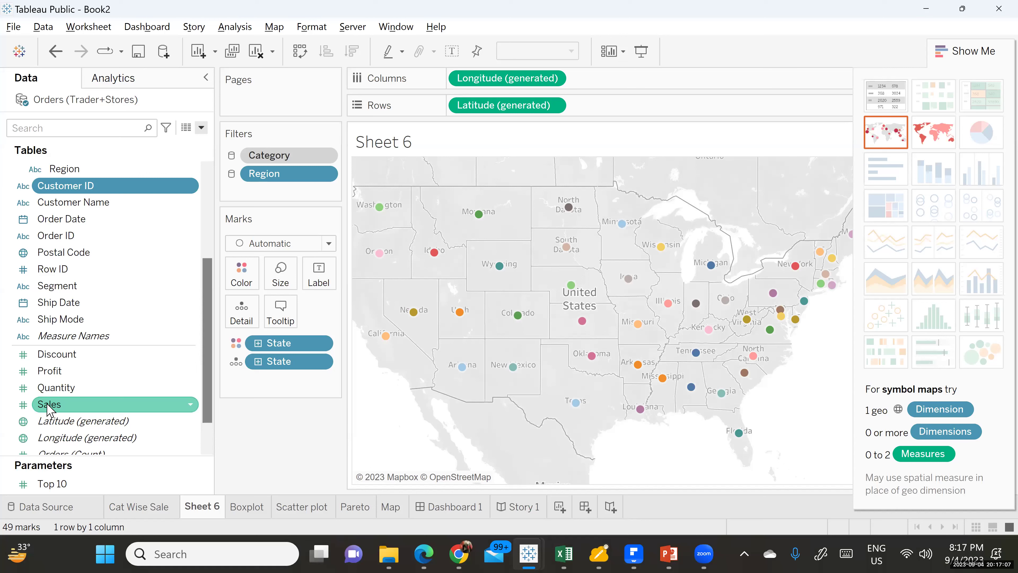
left_click_drag(48, 406, 320, 277)
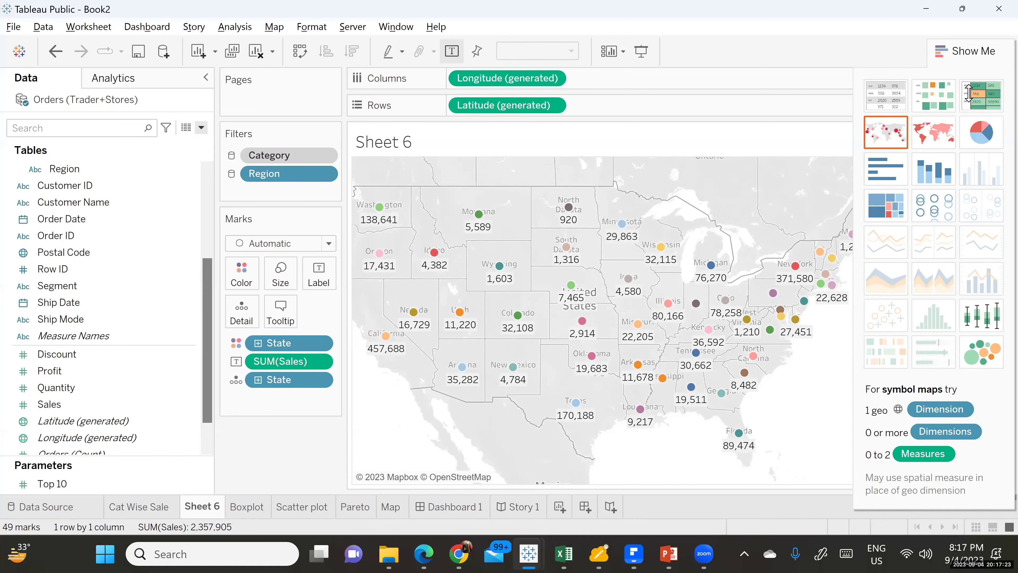
- Close the Show Me chart choices and hide the State color legend
left_click(993, 56)
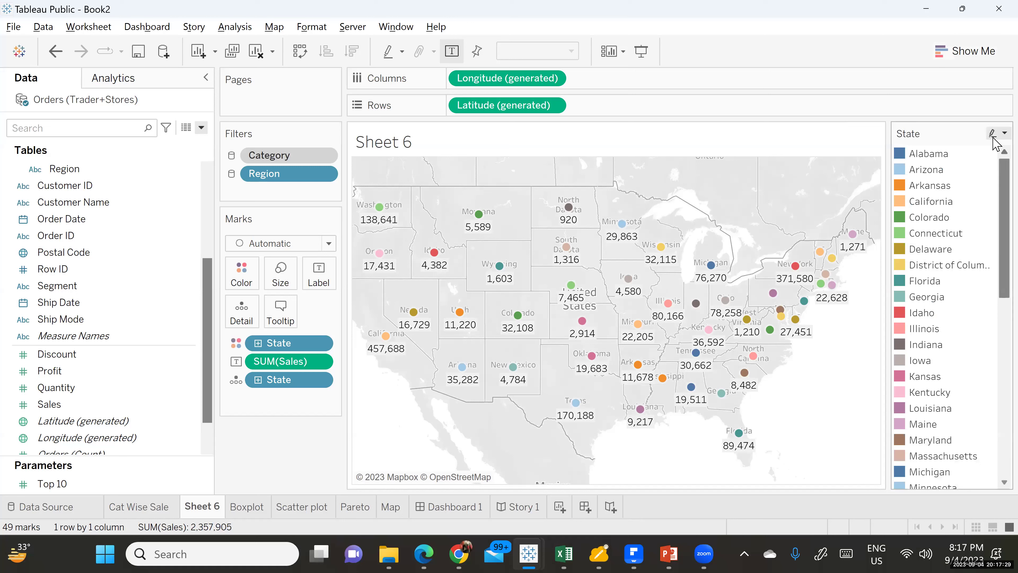
left_click(1004, 133)
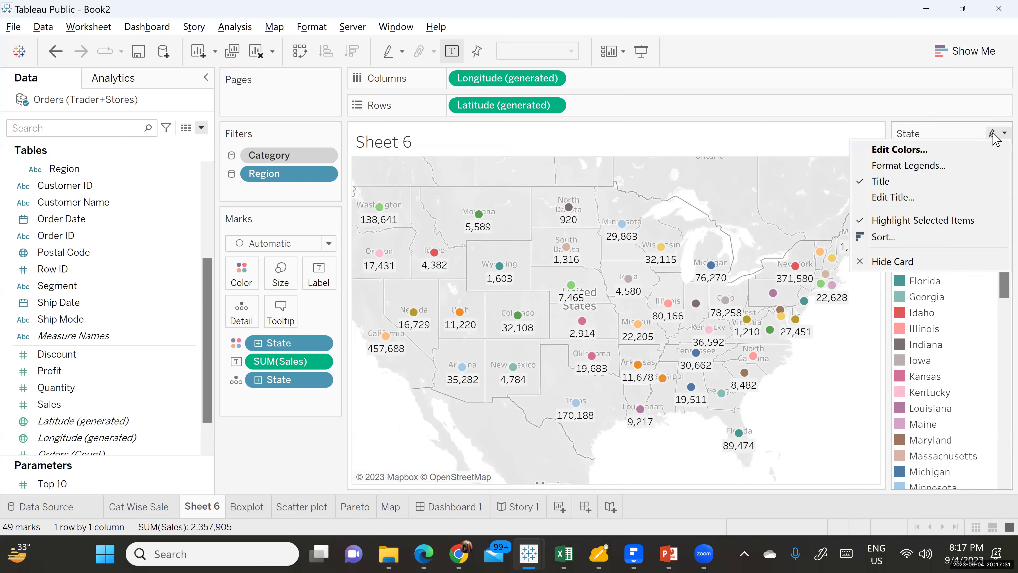
left_click(897, 263)
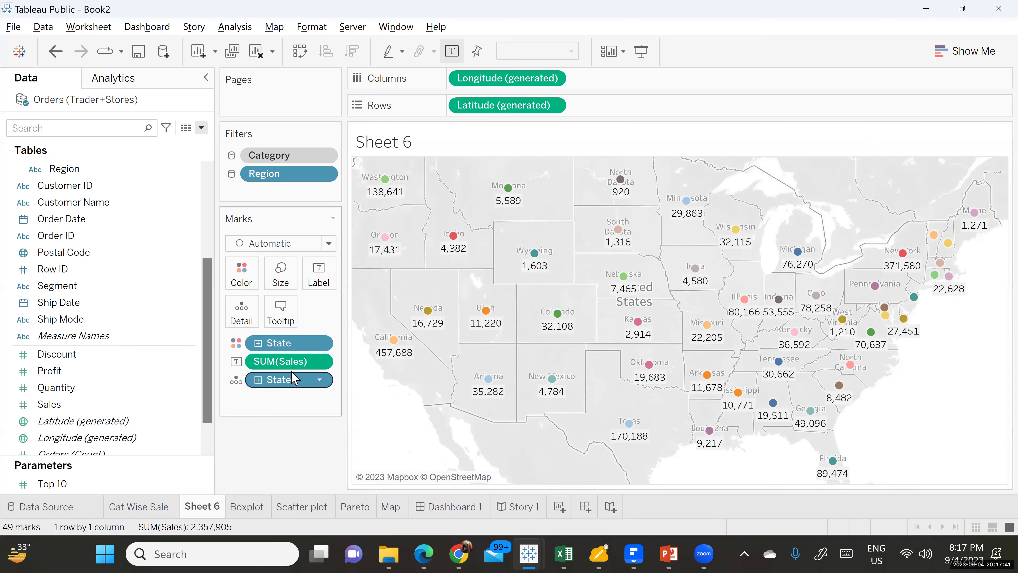
- Change the aggregation of the Sales label from sum to Average
left_click(320, 363)
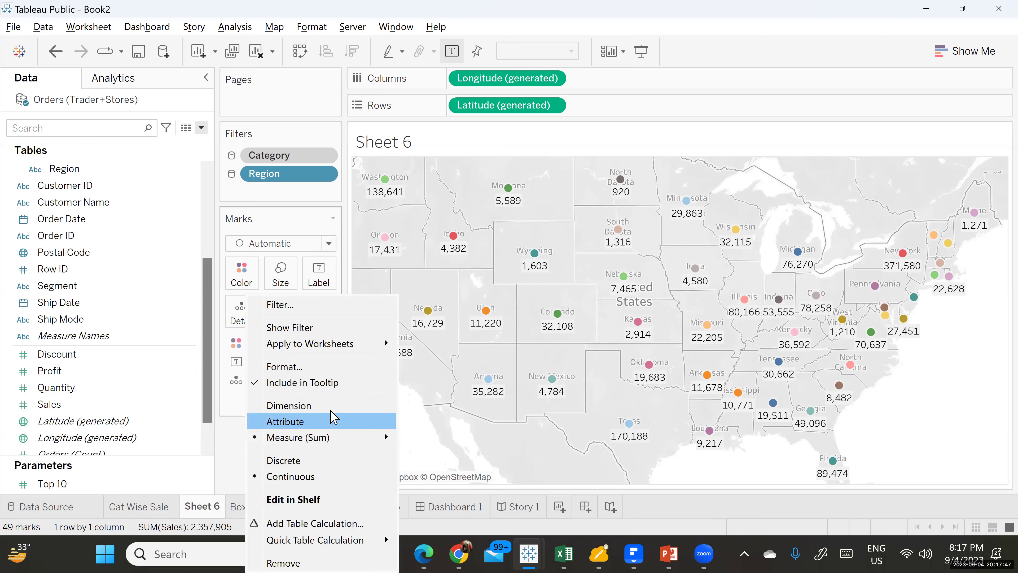
mouse_move(326, 439)
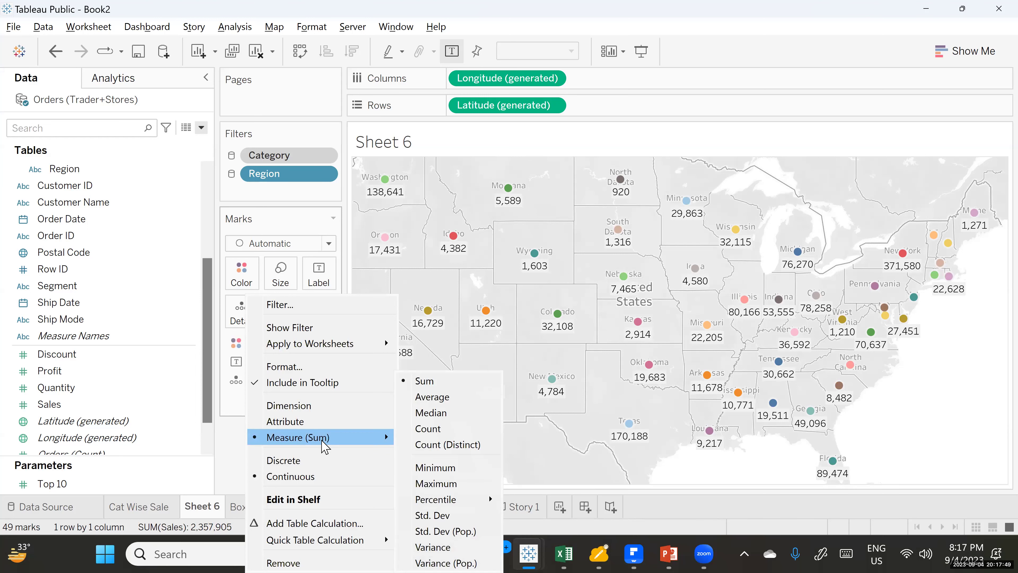
left_click(437, 397)
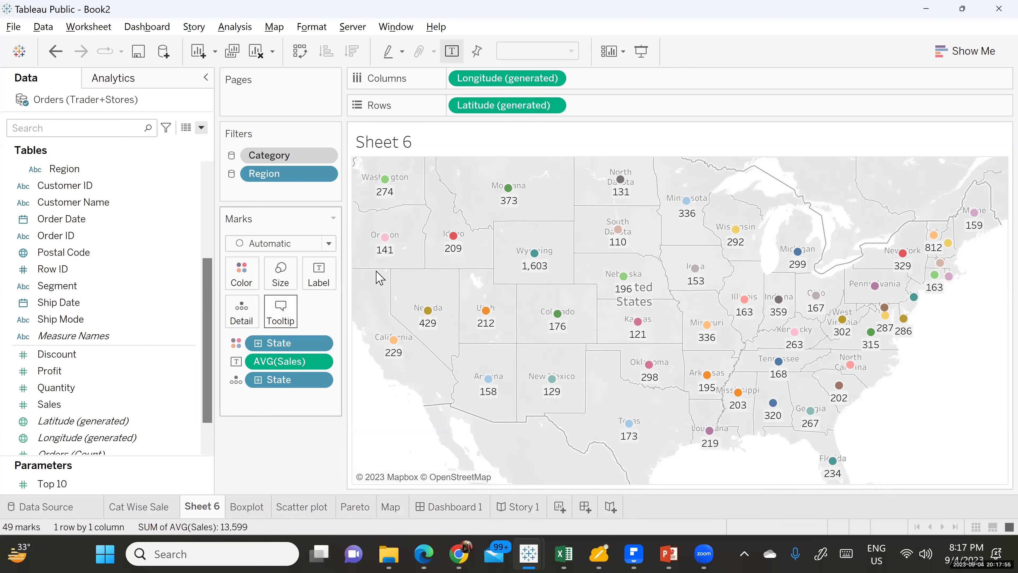
mouse_move(566, 331)
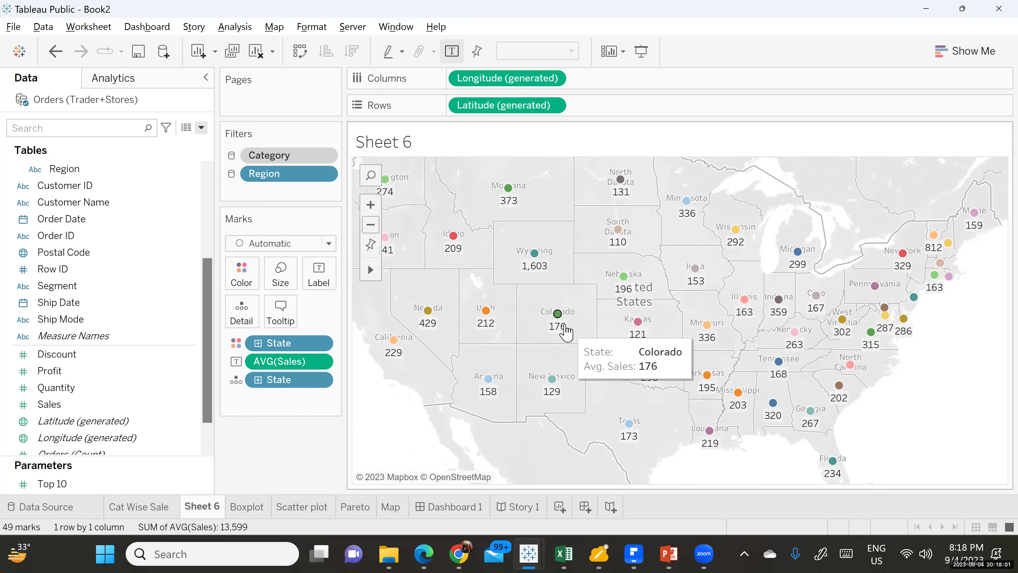
- Add the Profit measure as a second label on the state symbols
left_click(48, 371)
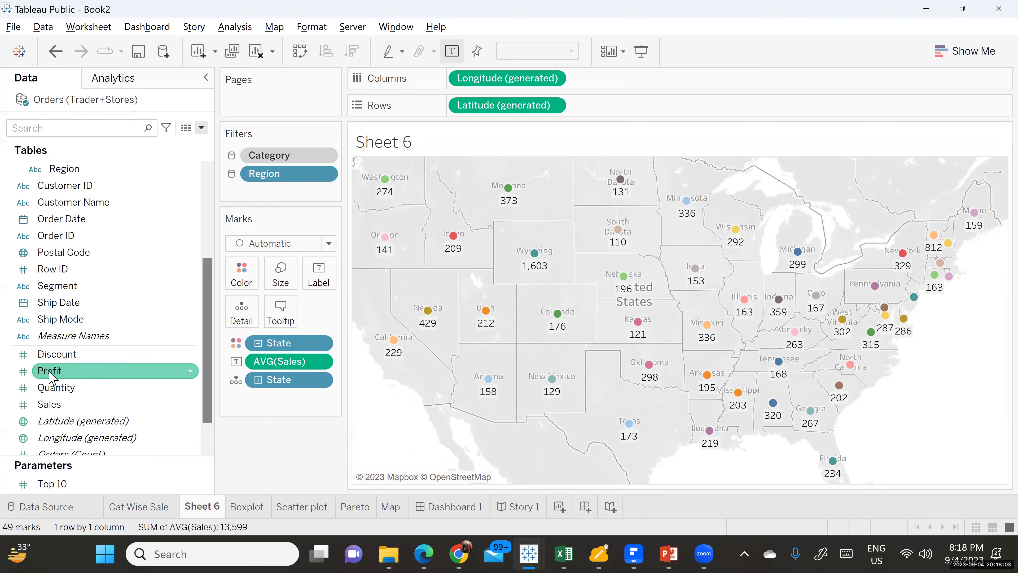
left_click_drag(49, 373, 323, 272)
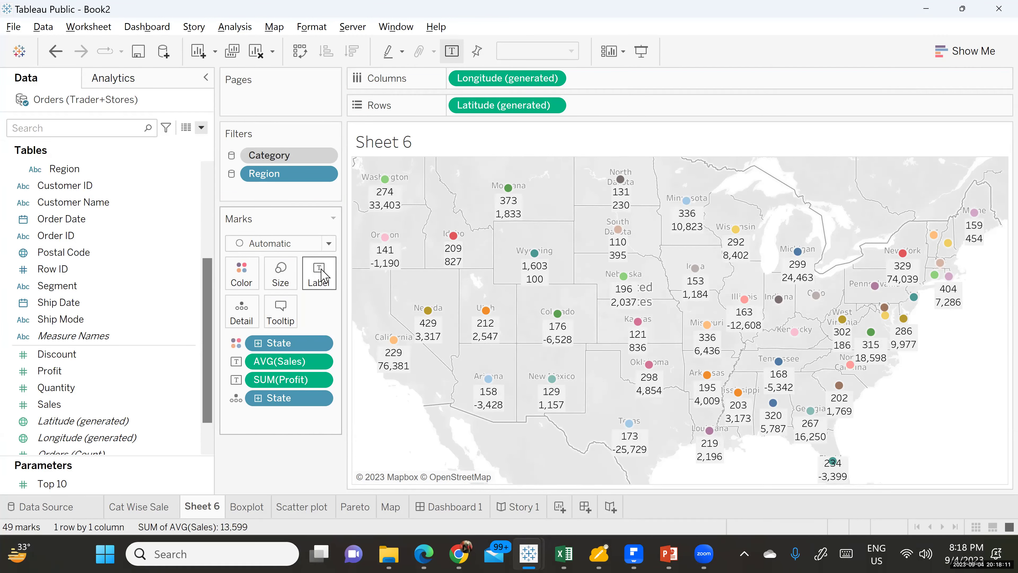
mouse_move(436, 342)
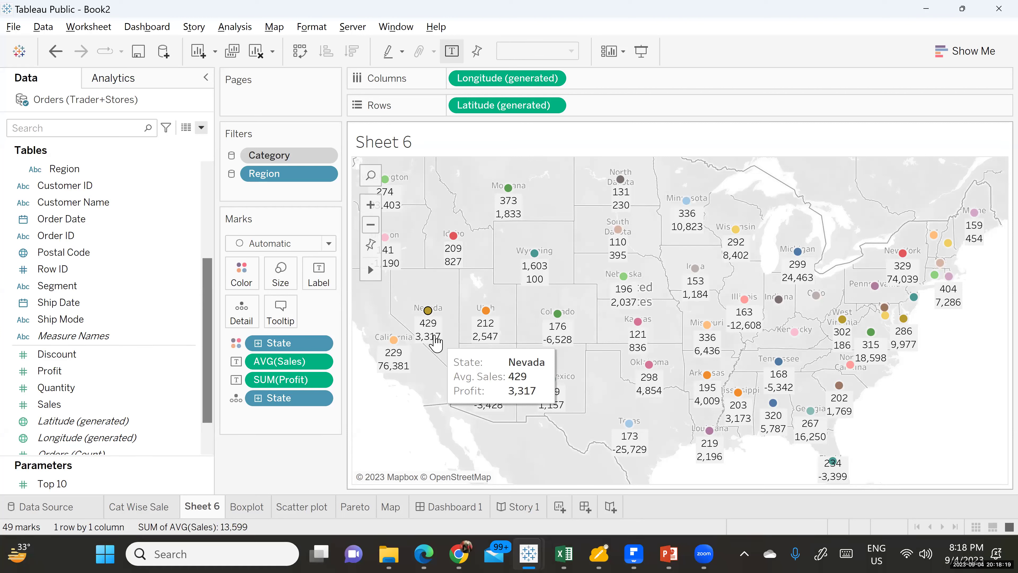
- Apply the Percent of Total quick table calculation to the Profit label
left_click(320, 380)
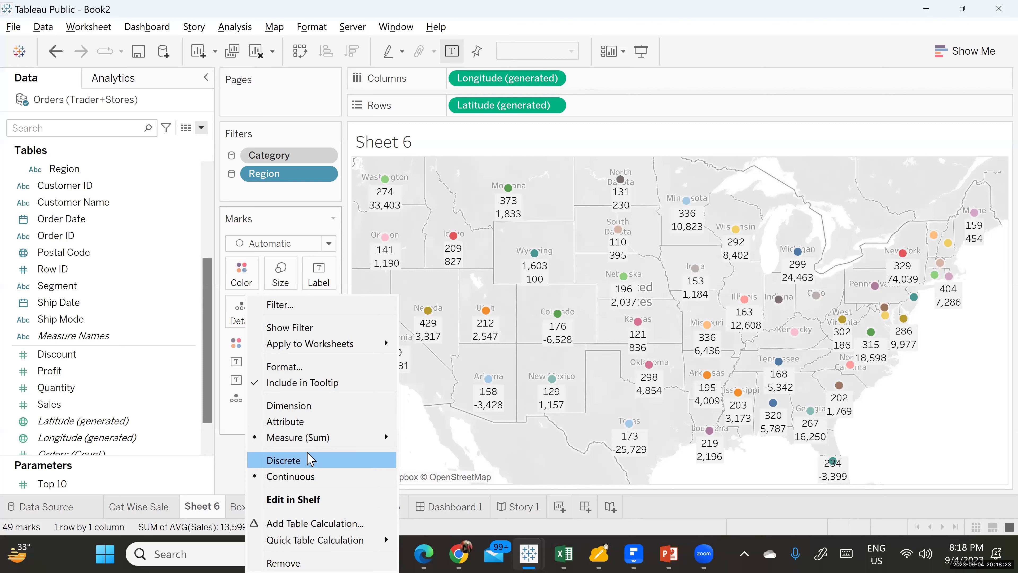
mouse_move(326, 438)
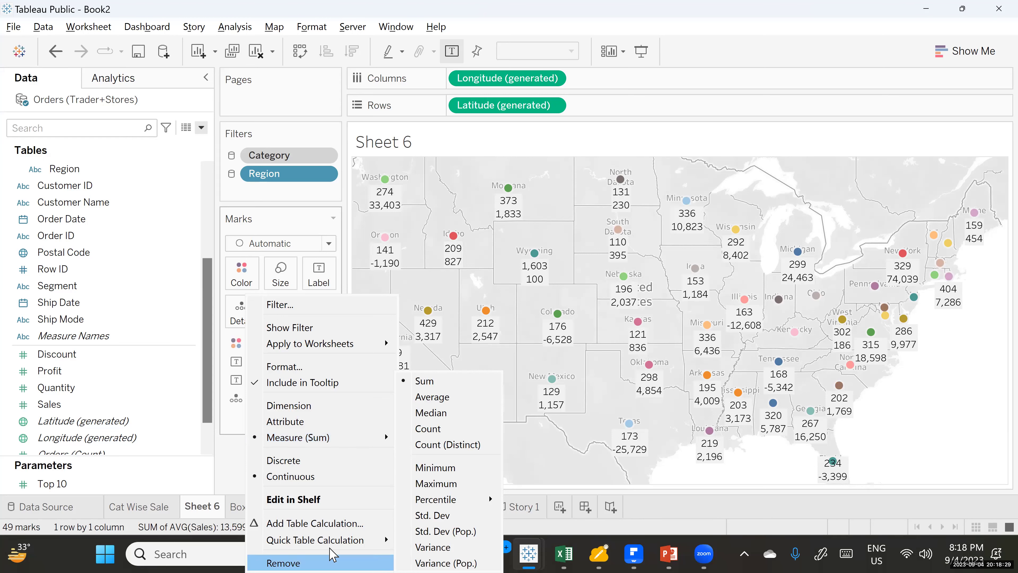
mouse_move(351, 549)
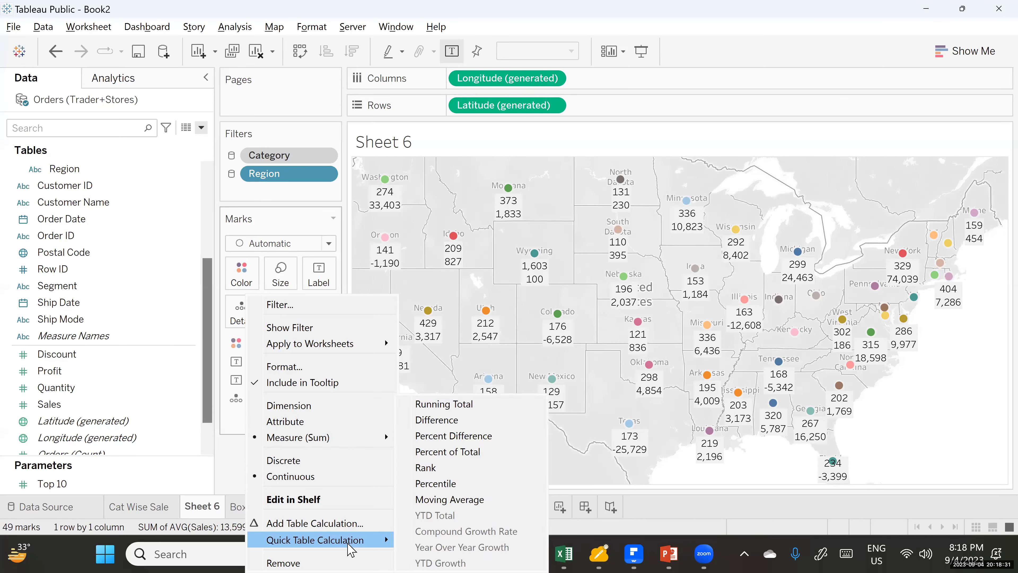
left_click(474, 454)
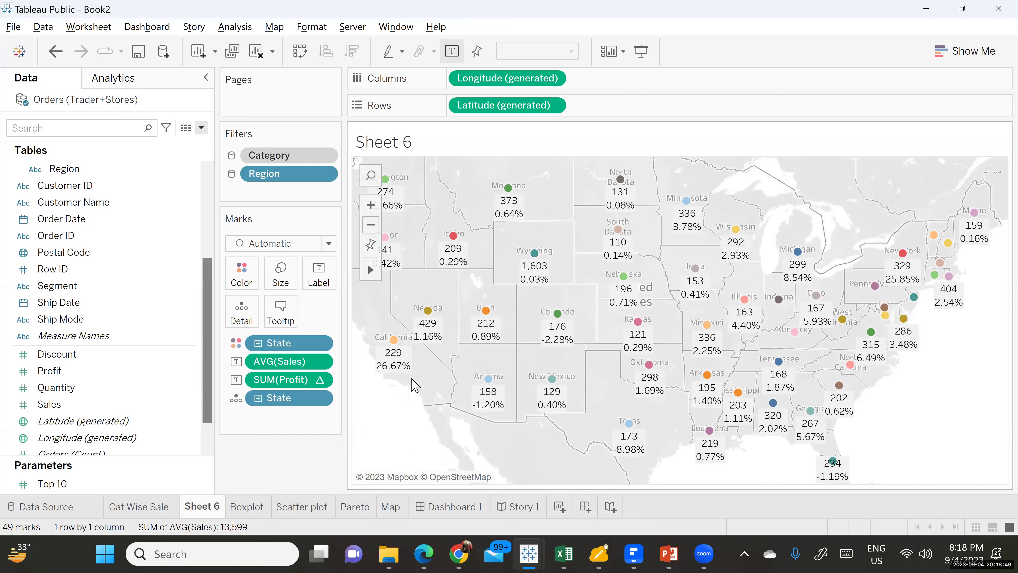
mouse_move(402, 359)
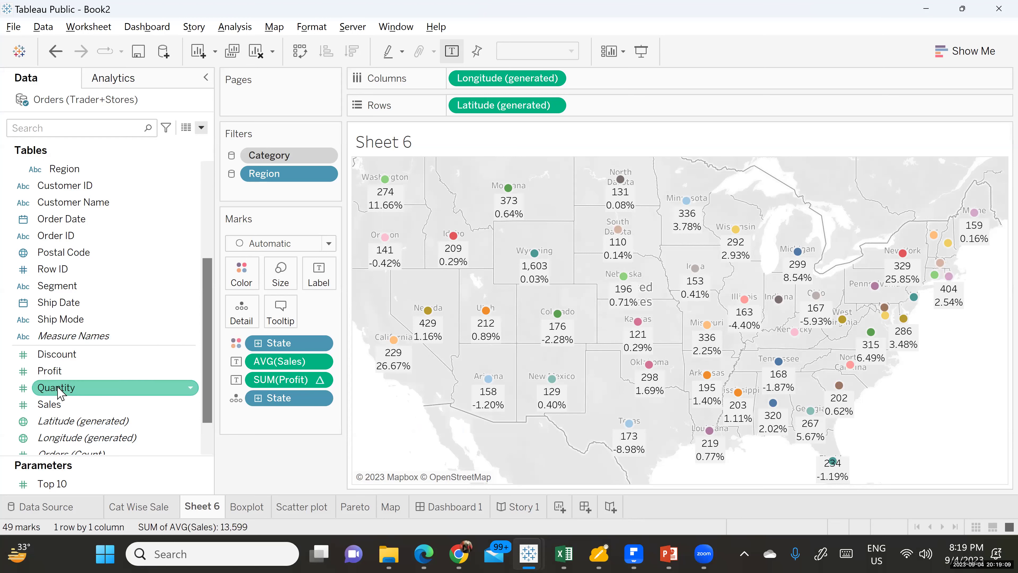
- Size the state marks by Profit and change the mark type to Square
left_click_drag(62, 377, 283, 274)
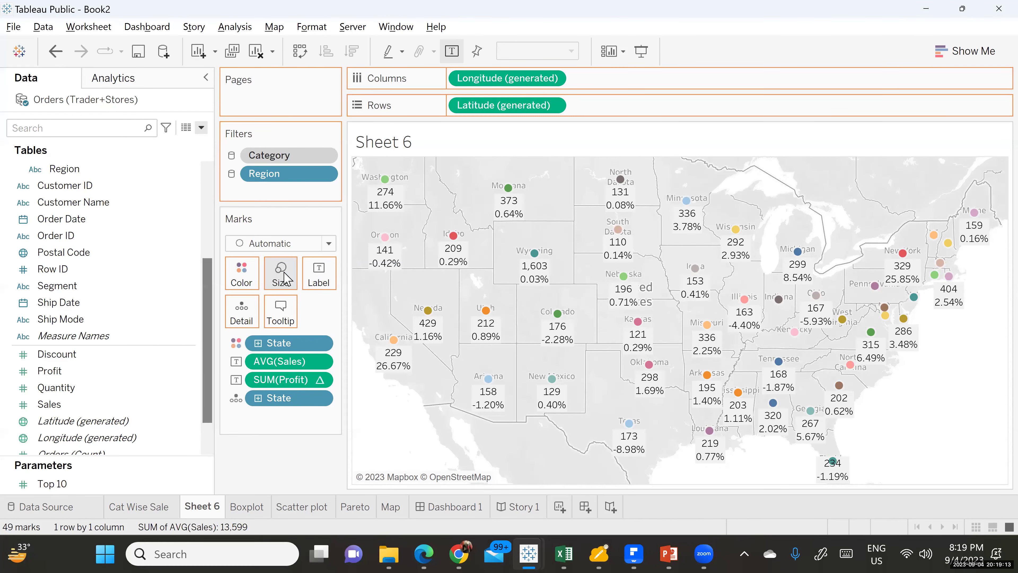
left_click(329, 244)
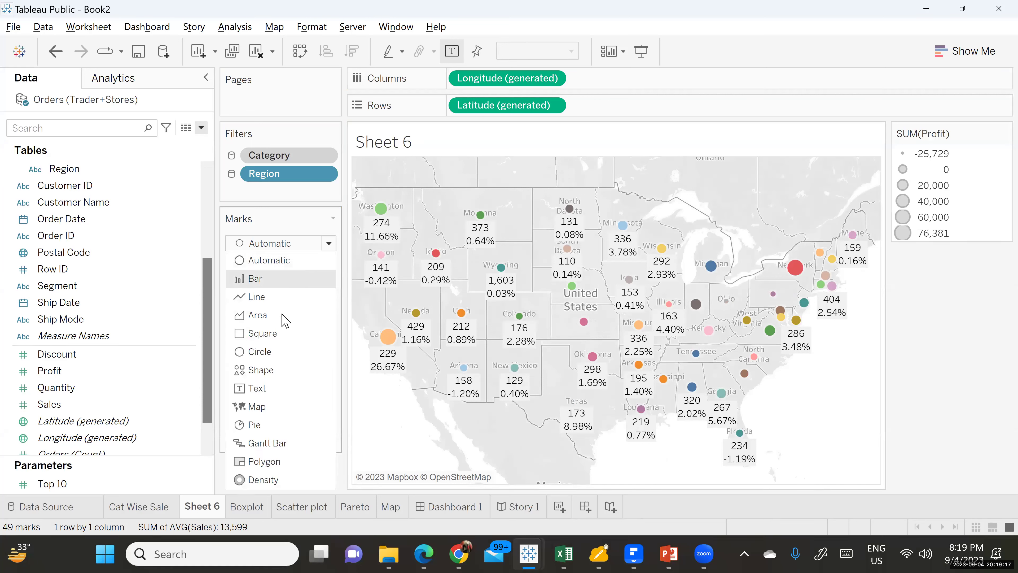
left_click(267, 343)
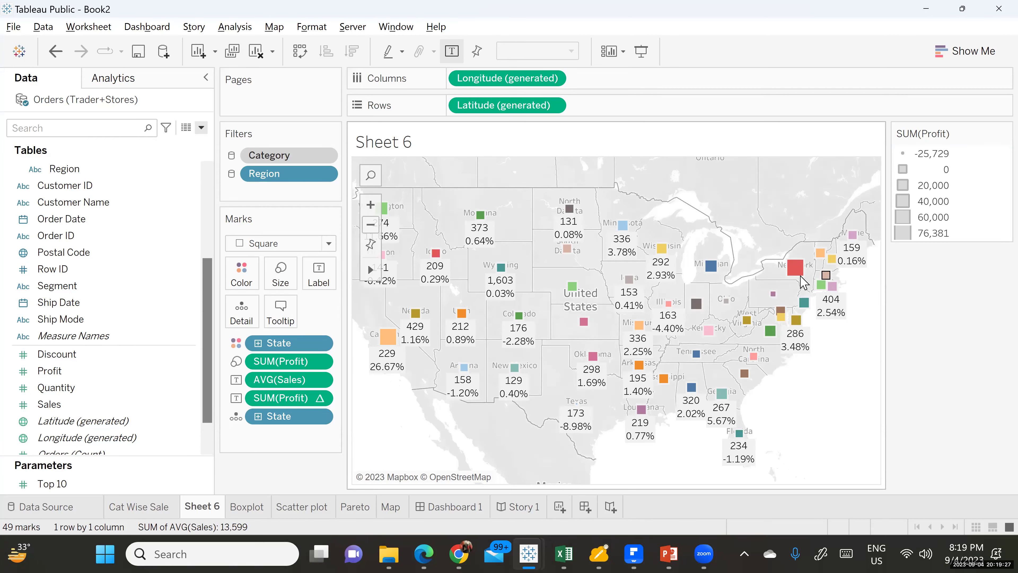
mouse_move(804, 277)
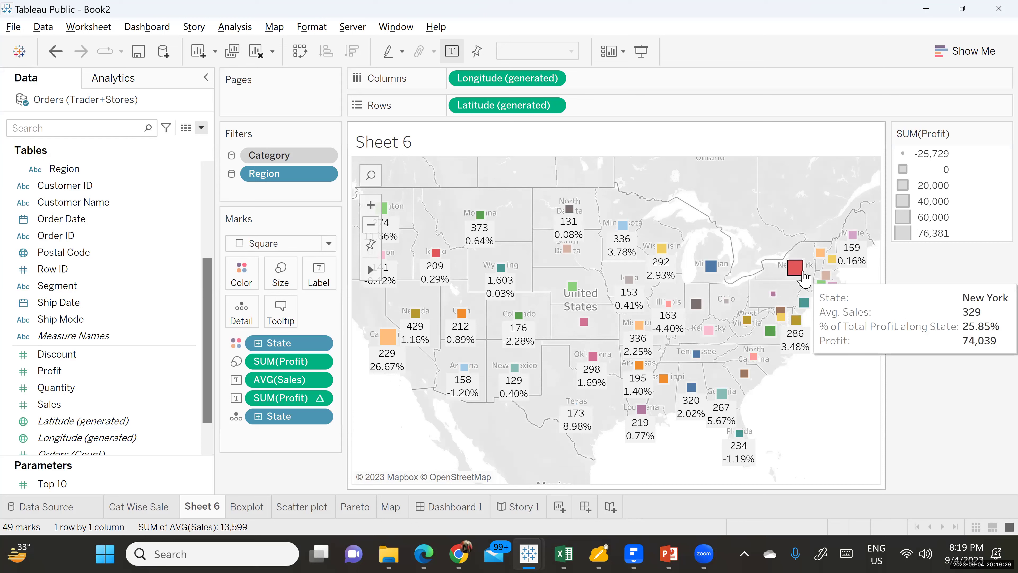
mouse_move(391, 339)
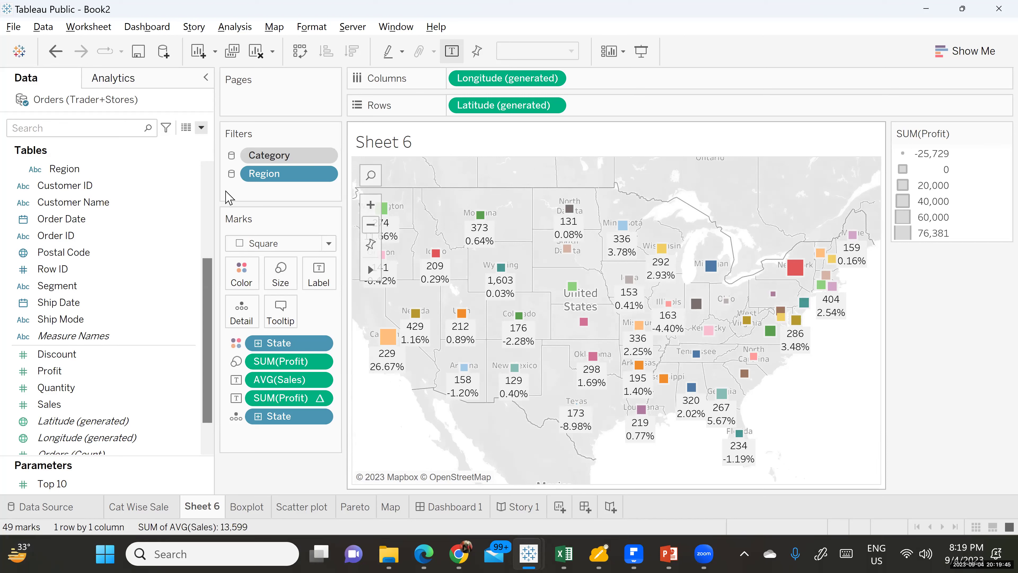
- Replace the existing Category and Region filters with a new Region filter that uses all values
left_click_drag(276, 162, 98, 200)
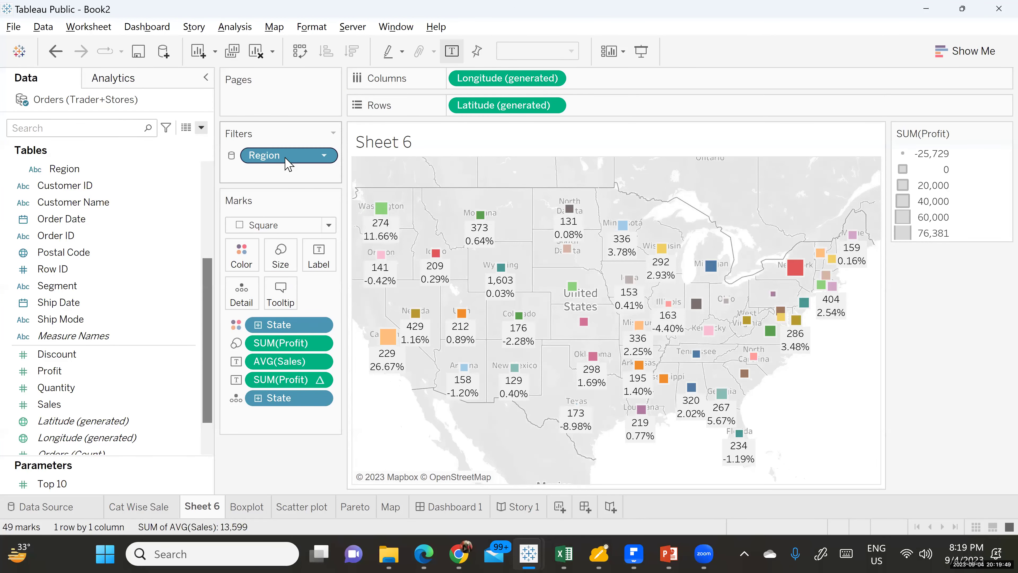
left_click_drag(289, 166, 95, 387)
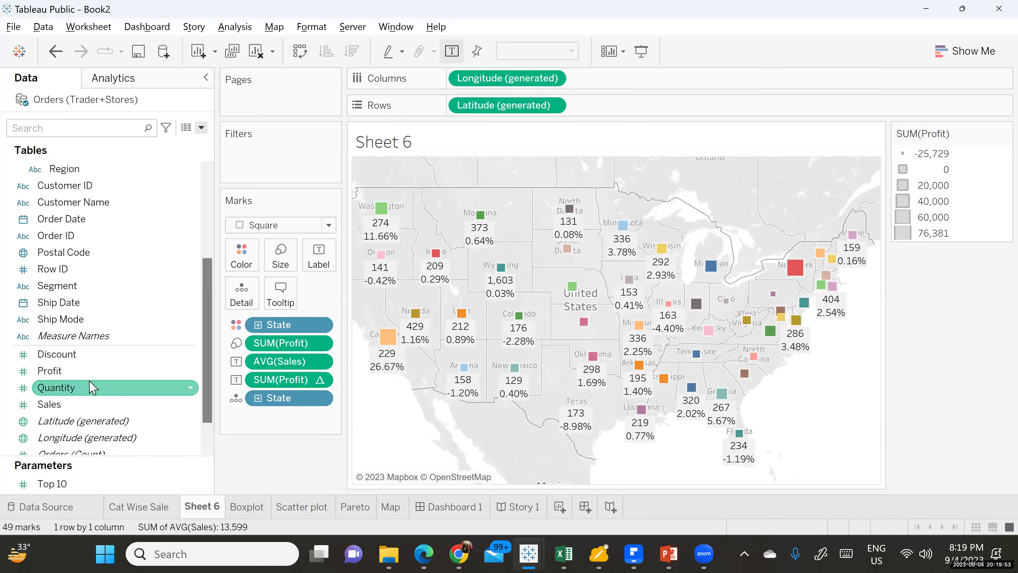
scroll(95, 387, "down", 1)
scroll(103, 343, "up", 1)
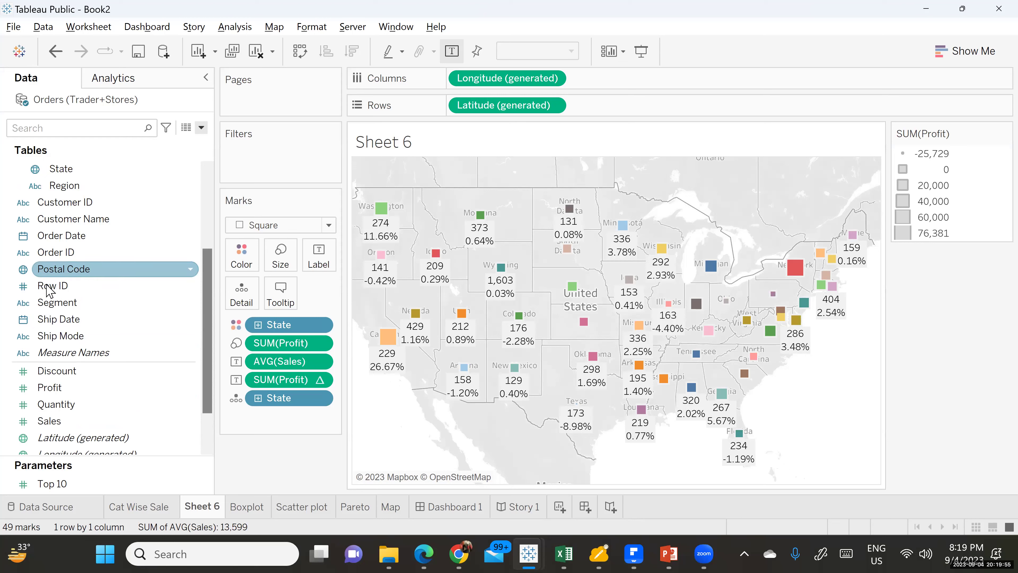
scroll(104, 305, "up", 2)
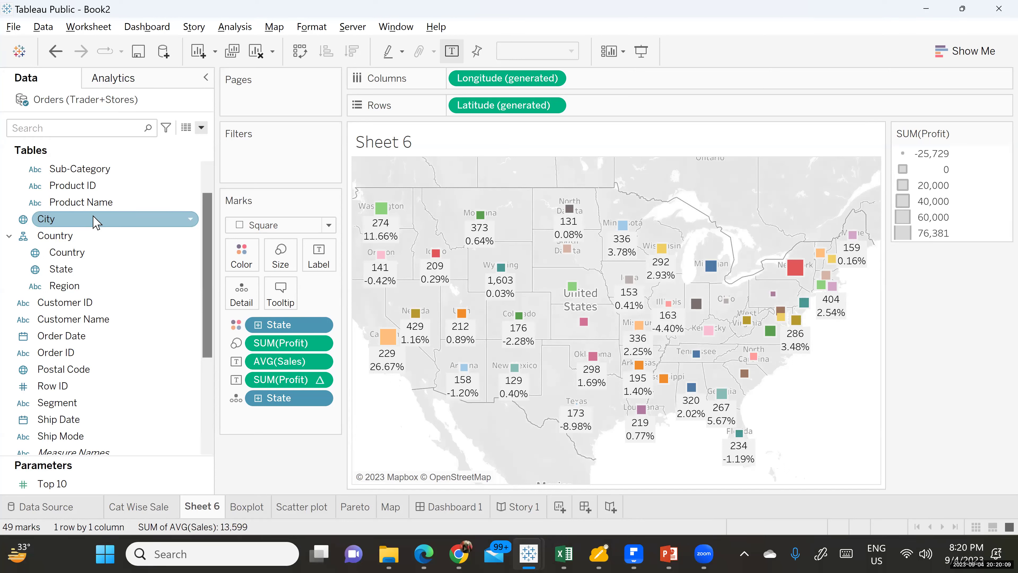
mouse_move(66, 286)
left_mouse_down()
mouse_move(244, 208)
mouse_move(271, 152)
mouse_move(247, 153)
left_mouse_up()
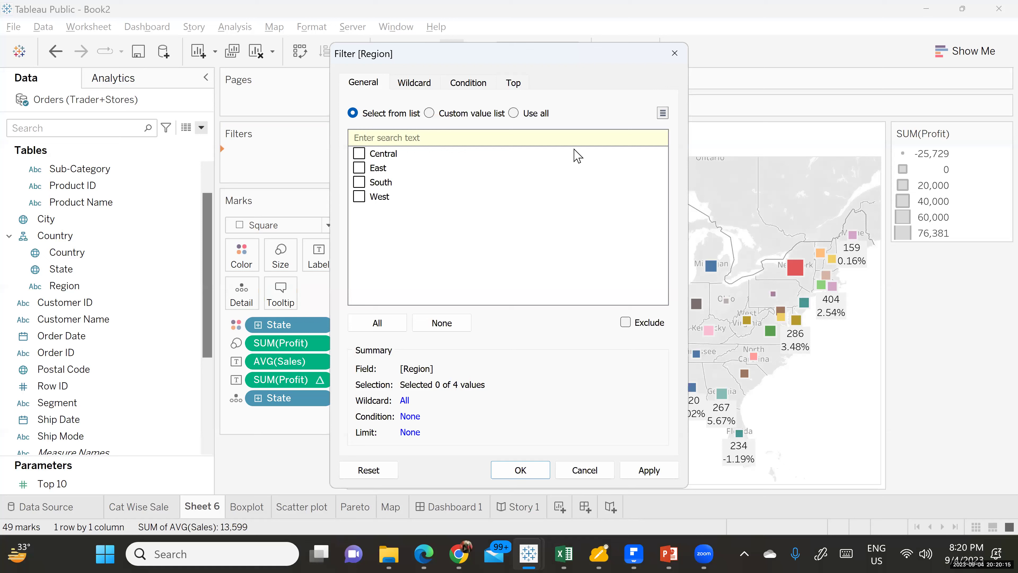
left_click(517, 115)
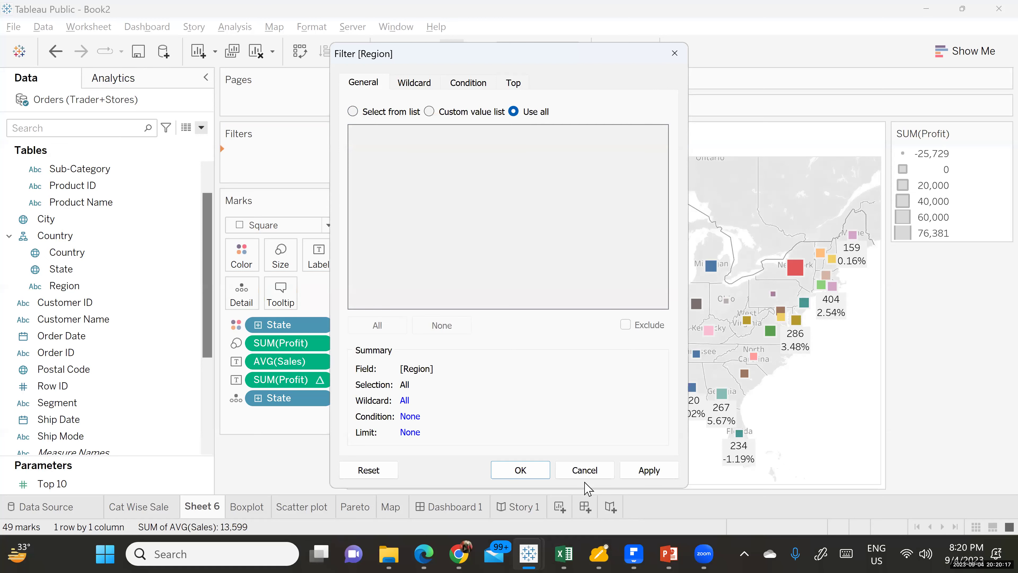
left_click(649, 471)
left_click(521, 470)
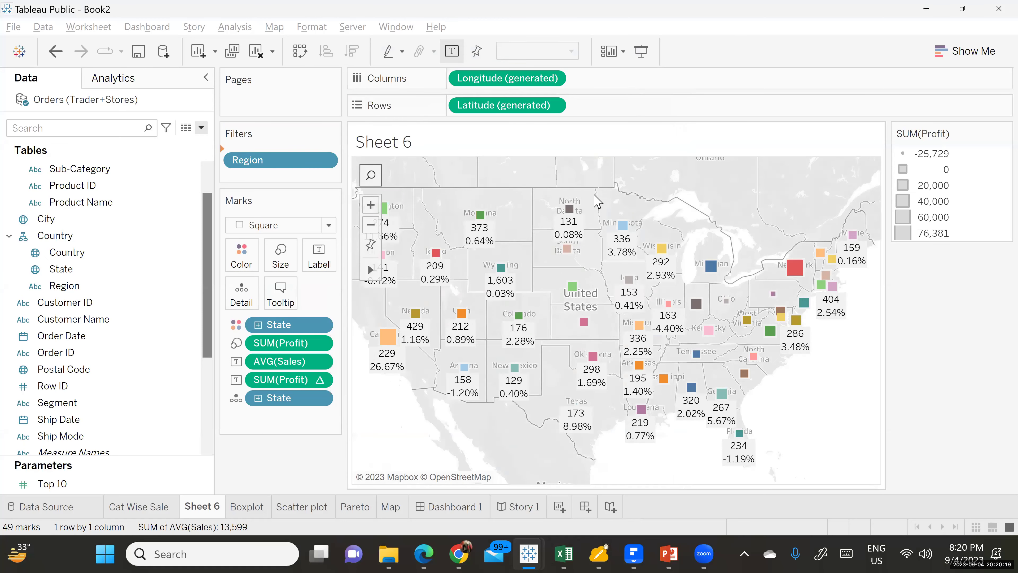
- Show the Region filter as a card beside the state map and hide the Profit size legend
left_click(324, 156)
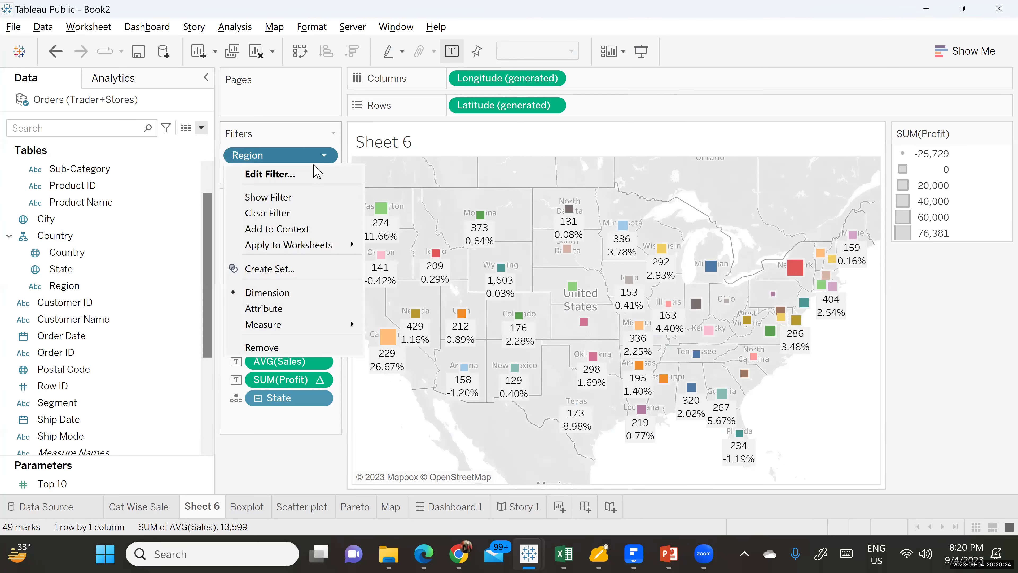
left_click(278, 196)
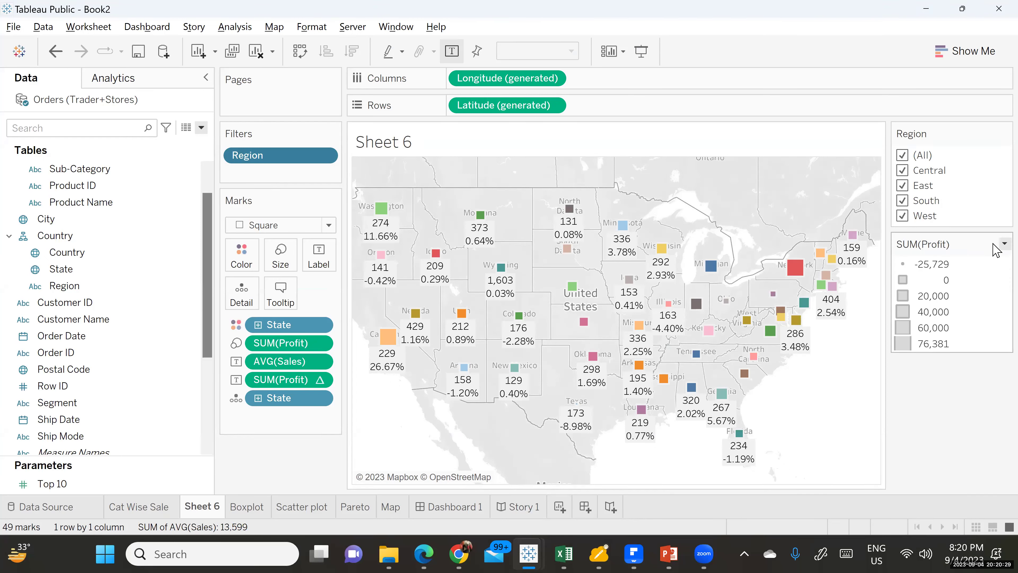
left_click(1002, 245)
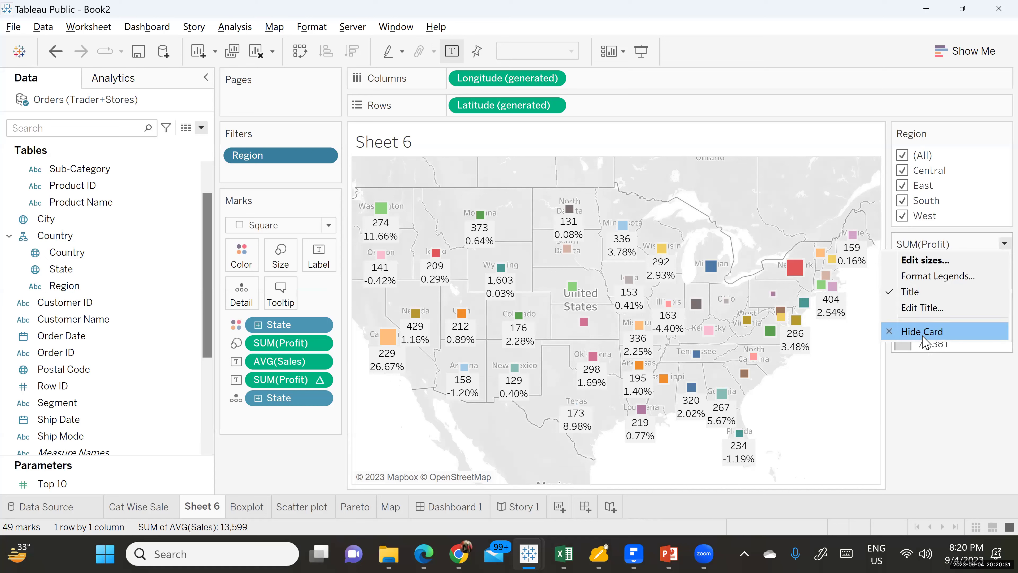
left_click(926, 333)
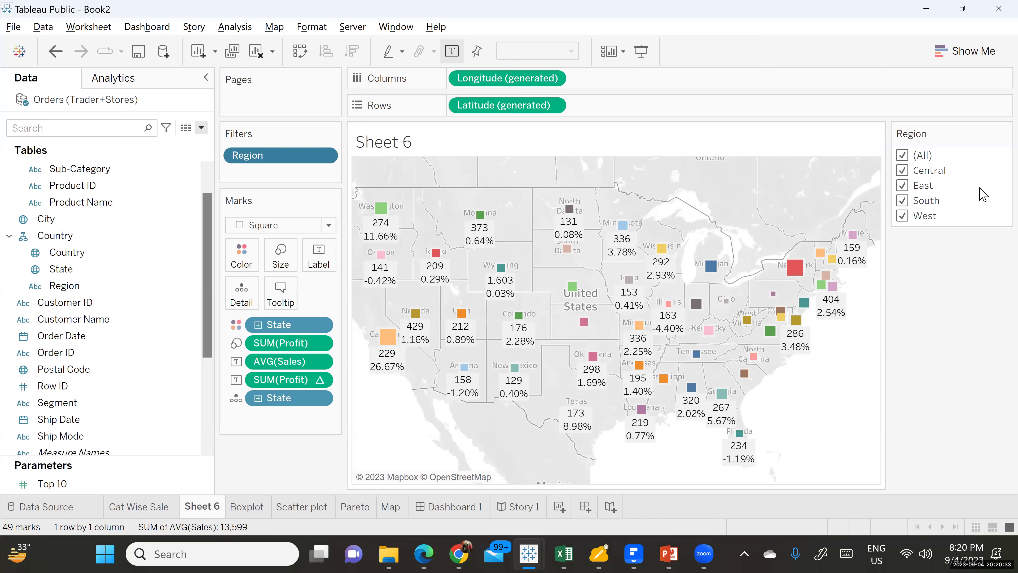
left_click(1005, 133)
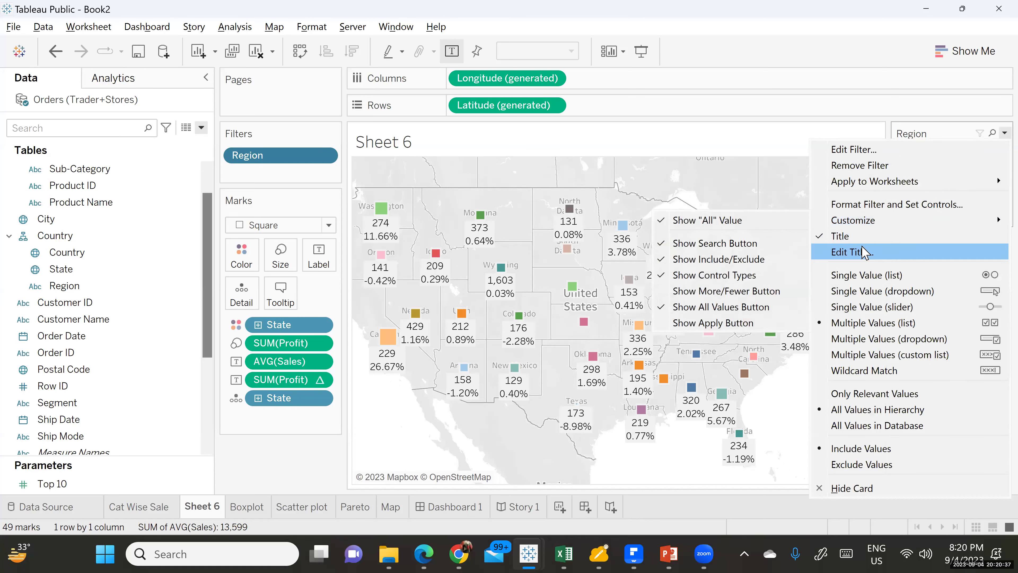
left_click(869, 153)
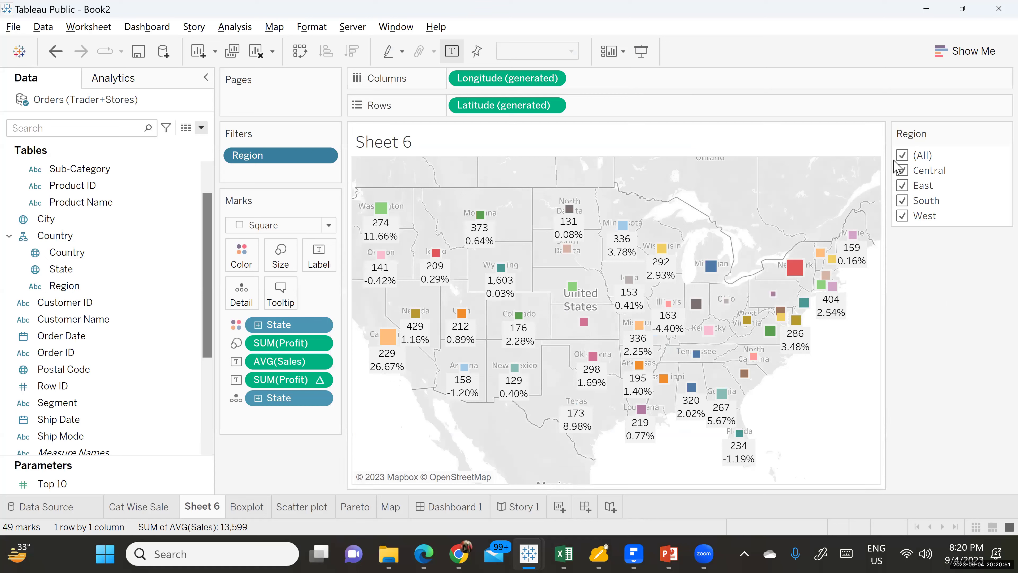
- Filter the map to only the East region and restore all regions
left_click(916, 158)
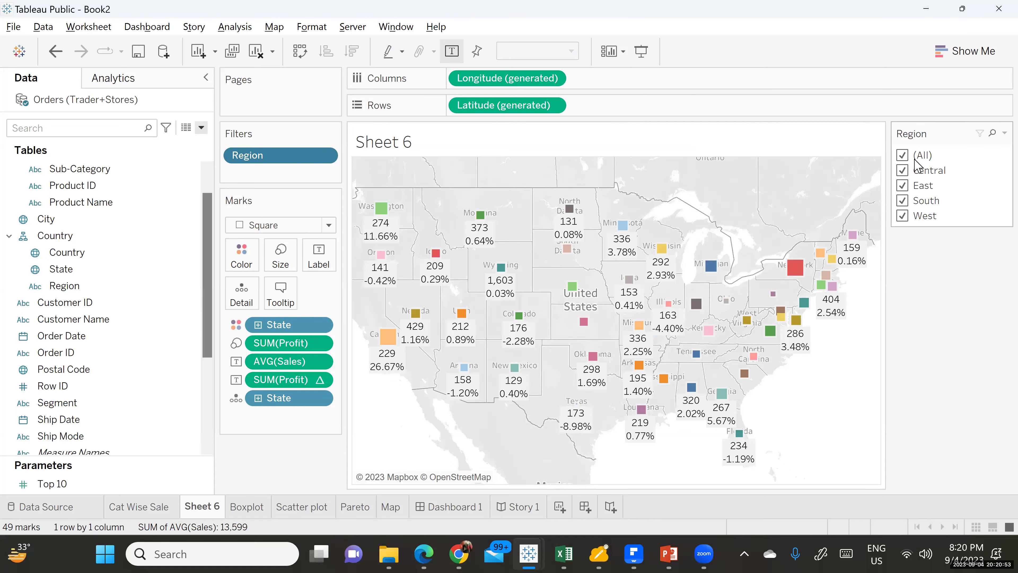
left_click(904, 186)
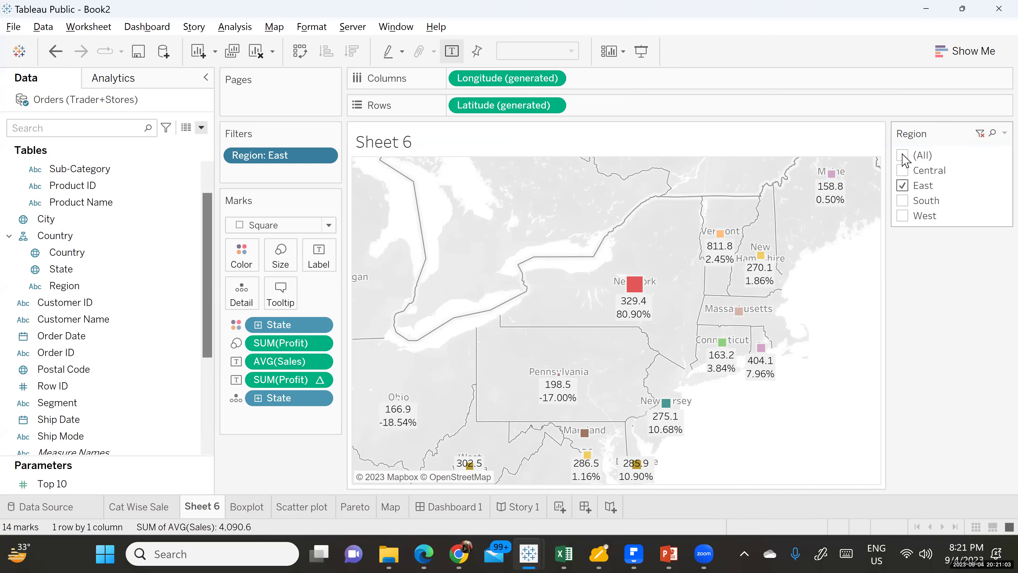
left_click(903, 156)
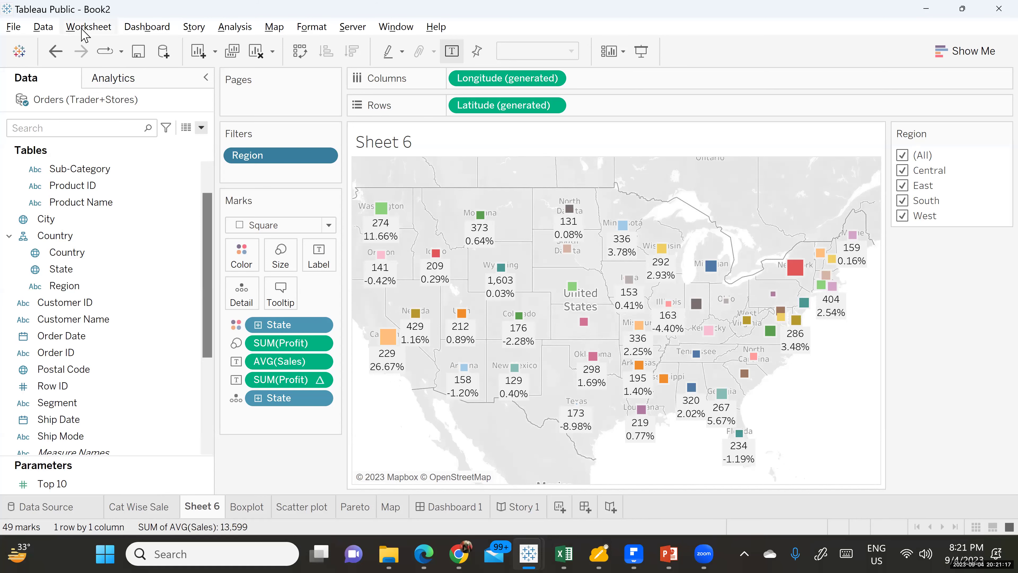
- Create a new worksheet that plots Sales in rows against the year of Order Date in columns
left_click(86, 27)
left_click(108, 47)
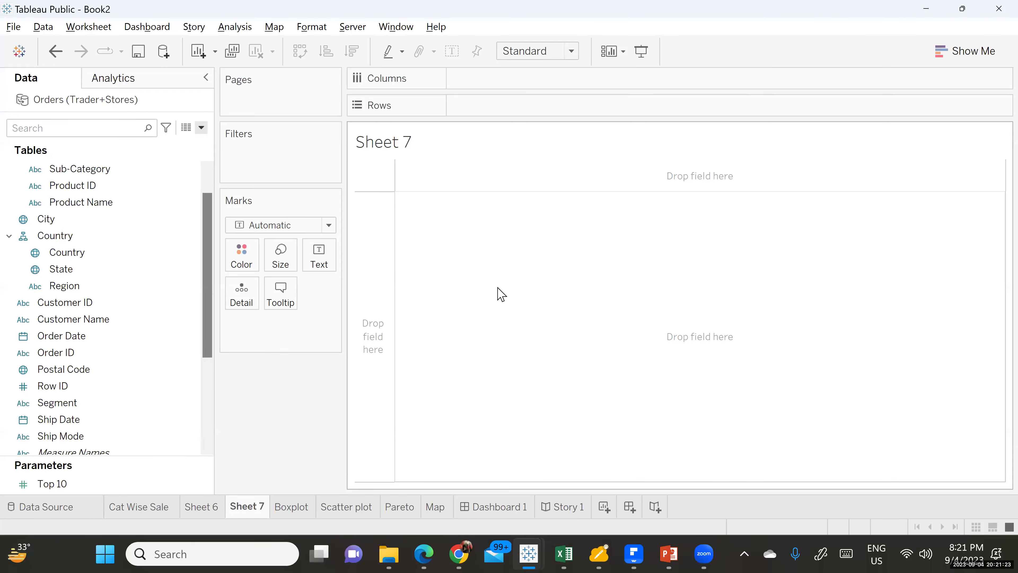
left_click(168, 202)
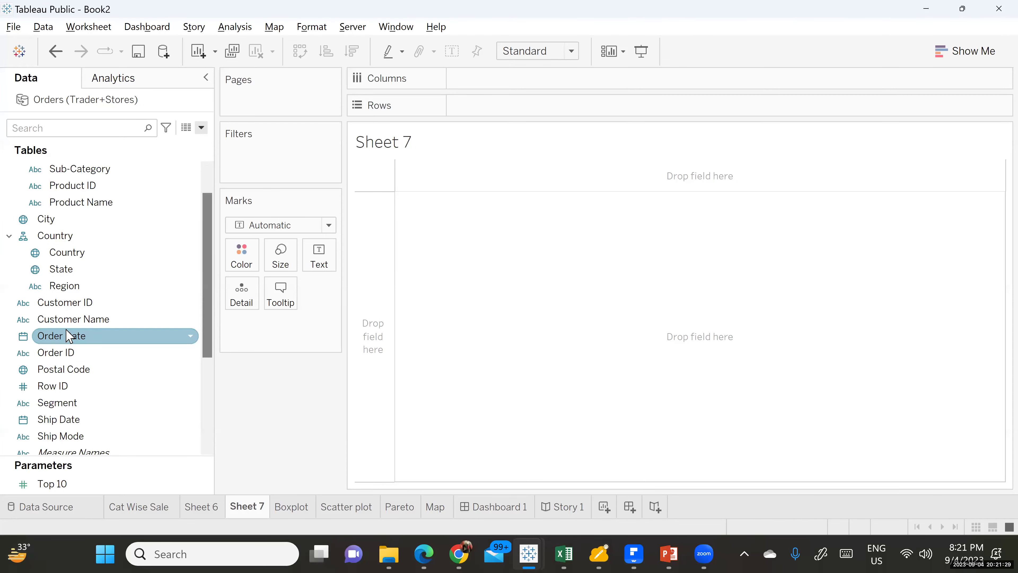
left_click_drag(67, 342, 494, 82)
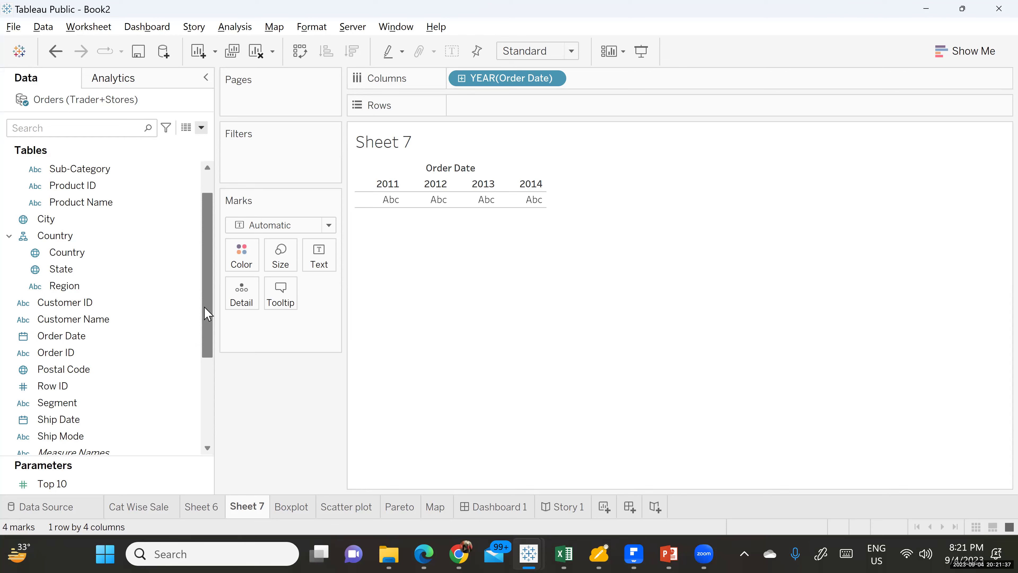
left_click_drag(206, 321, 196, 412)
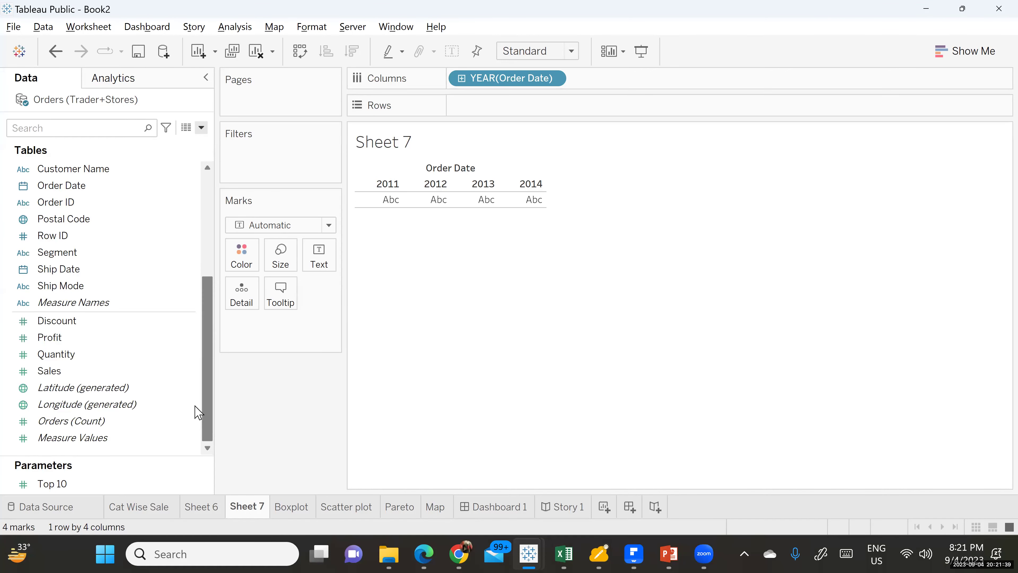
left_click_drag(40, 376, 493, 107)
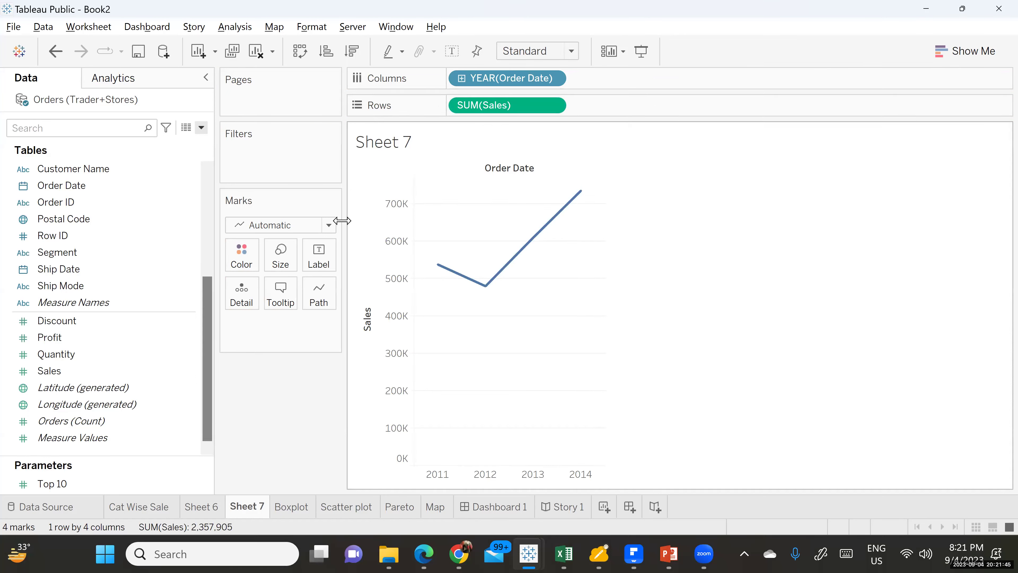
- Try the Bar, Area and Circle mark types on the yearly Sales chart
left_click(327, 229)
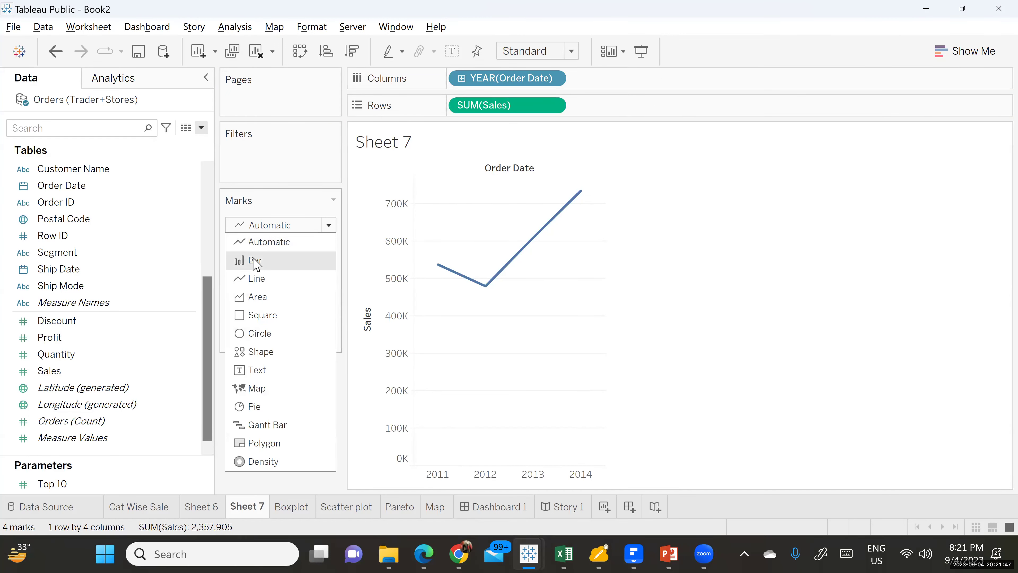
left_click(254, 261)
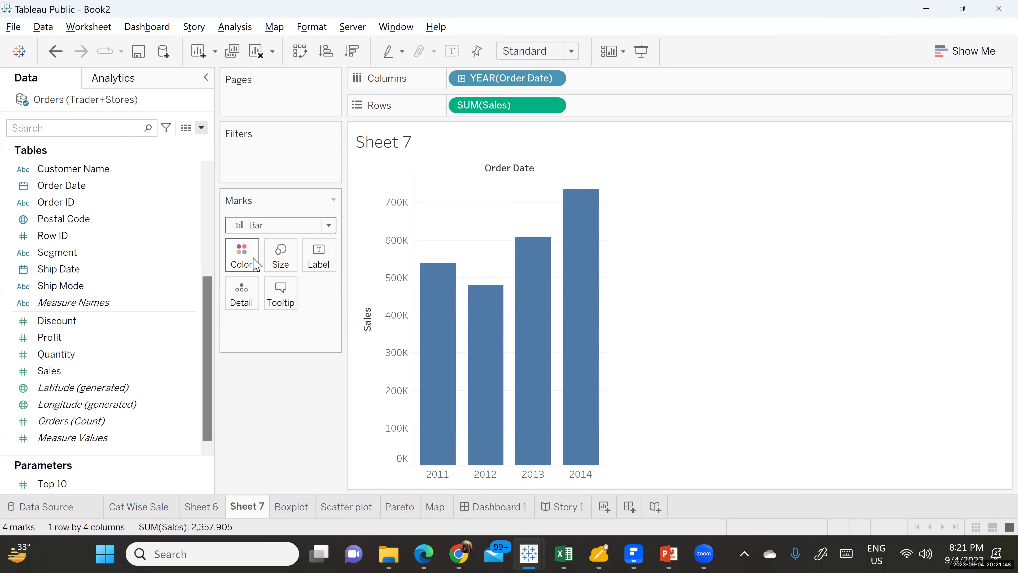
left_click(329, 225)
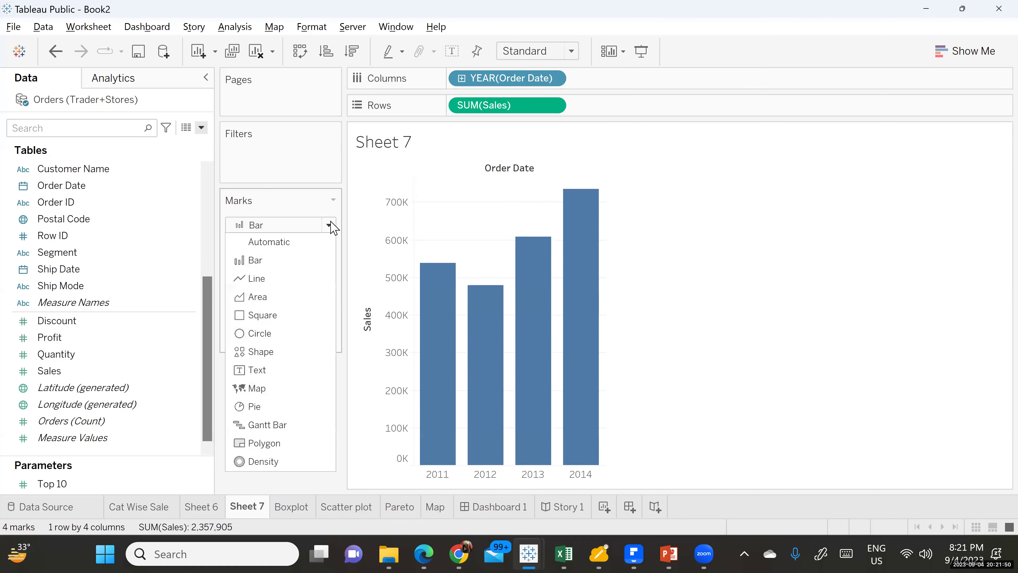
left_click(268, 297)
left_click(329, 226)
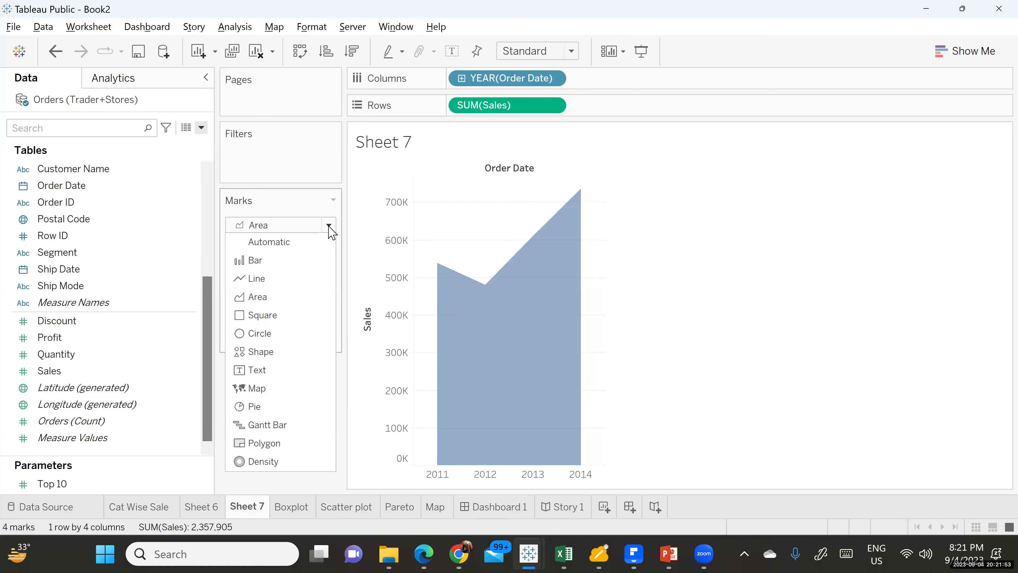
left_click(277, 334)
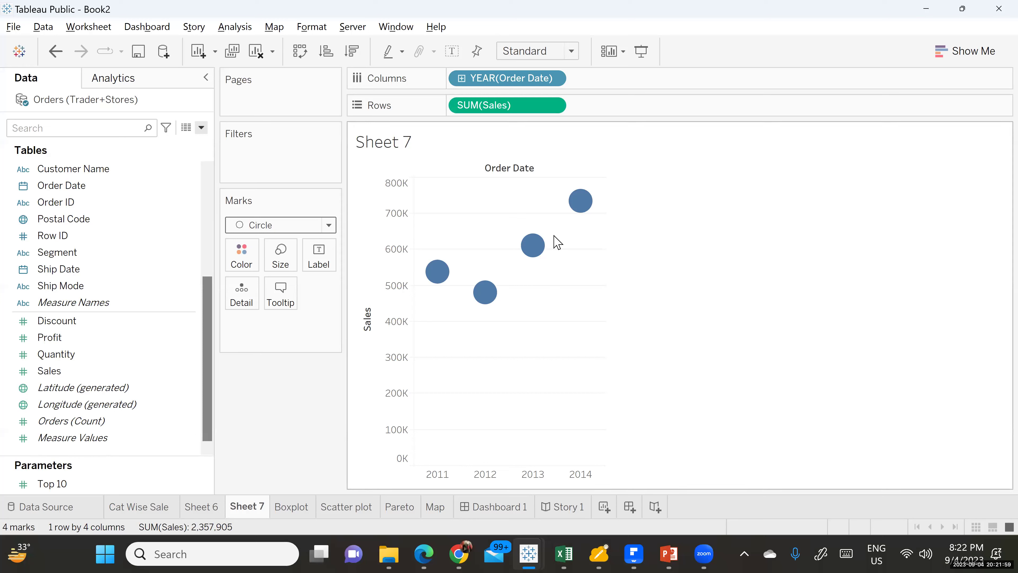
- Size the yearly circles by Sales and remove that size encoding from the marks
left_click(283, 260)
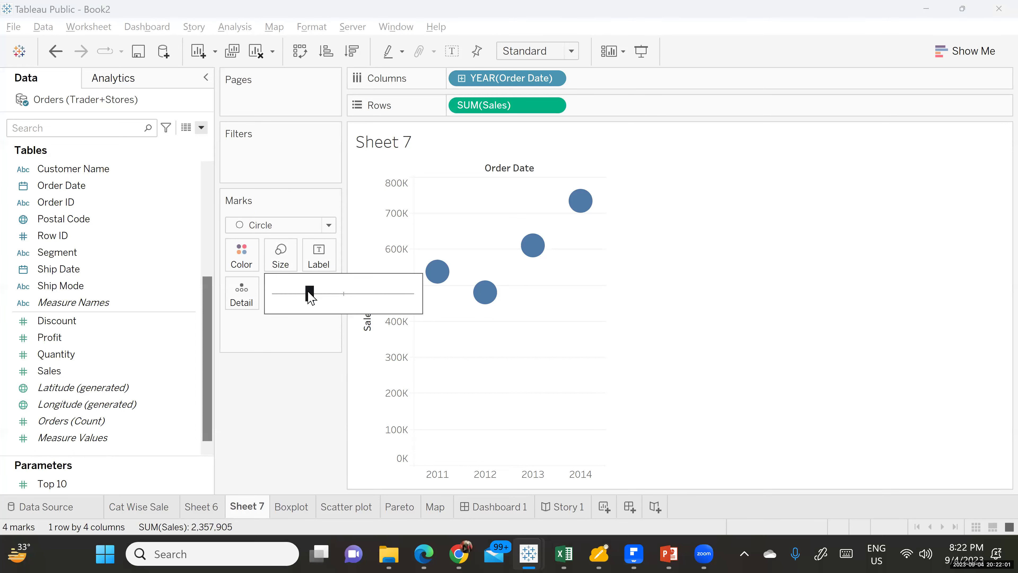
left_click(80, 252)
left_click_drag(65, 371, 285, 266)
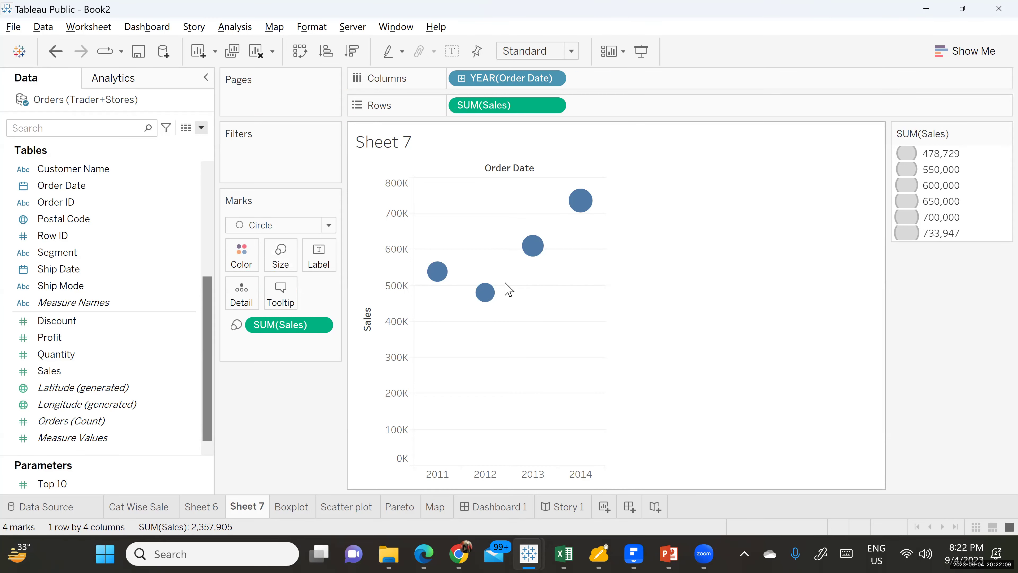
mouse_move(545, 249)
left_click_drag(304, 326, 111, 349)
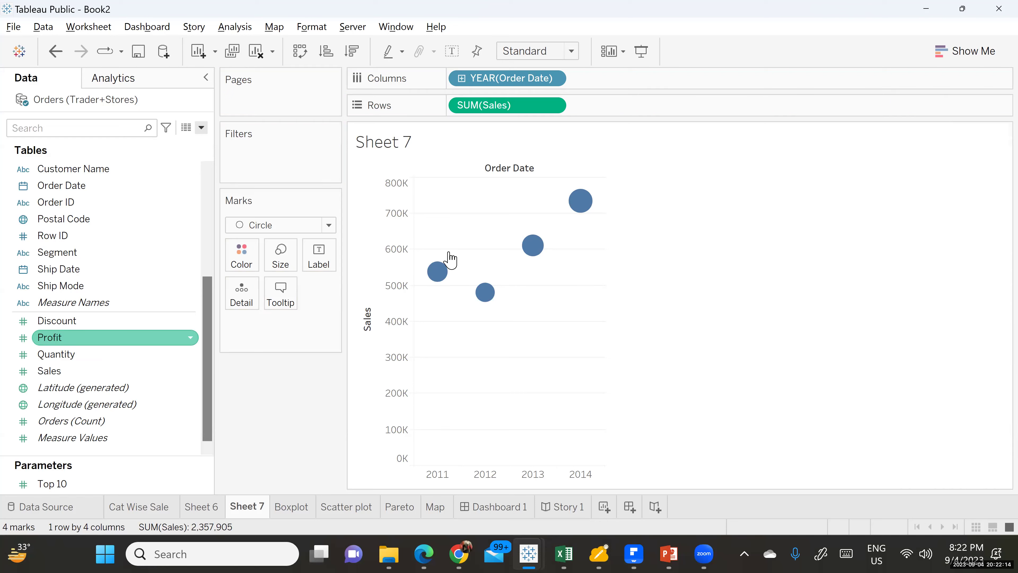
- Set the mark type to Line and add Category to the columns after the Order Date year
left_click(329, 226)
left_click(255, 280)
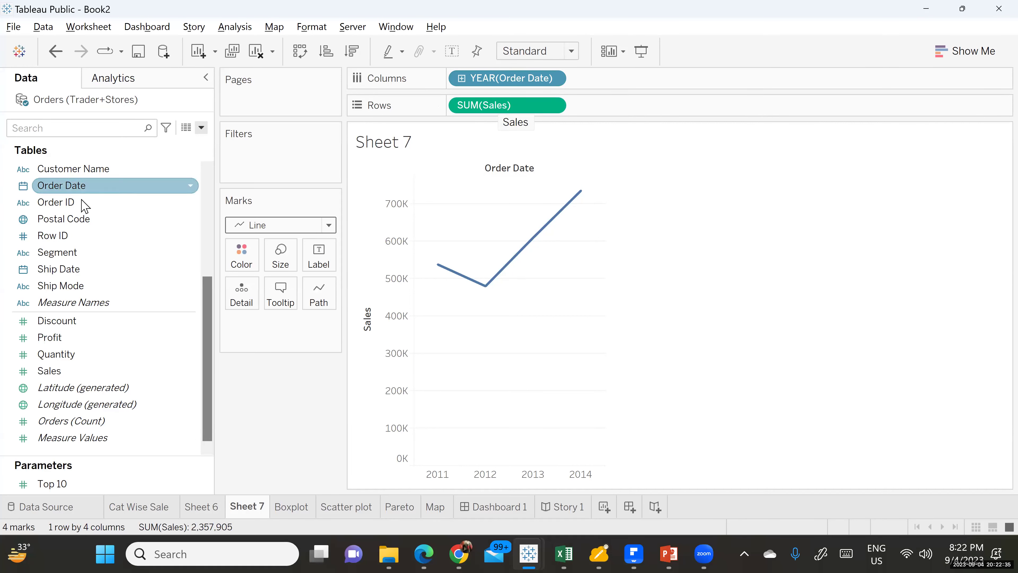
left_click_drag(214, 320, 214, 228)
left_click_drag(79, 171, 627, 109)
left_click_drag(548, 105, 669, 86)
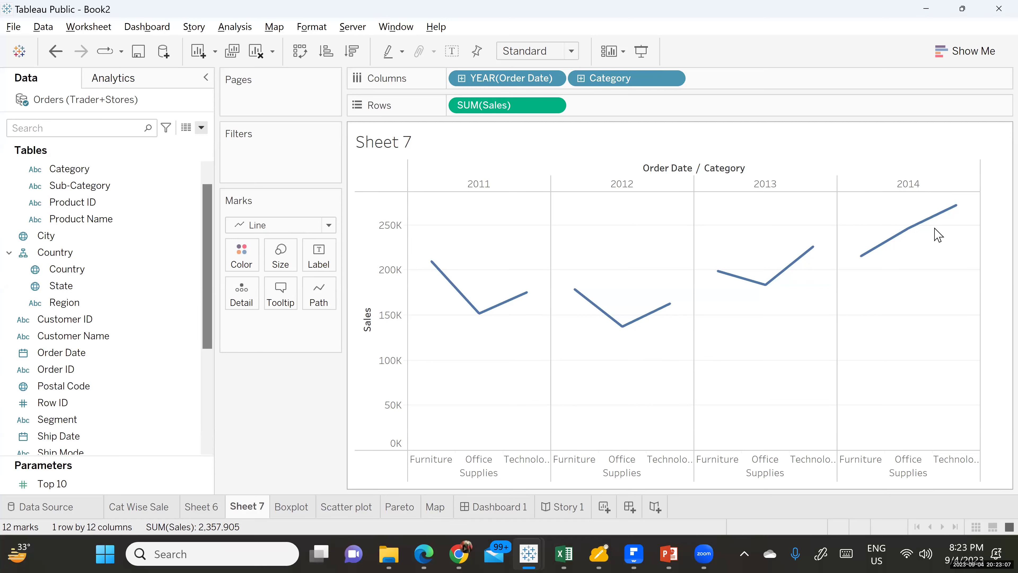
mouse_move(941, 229)
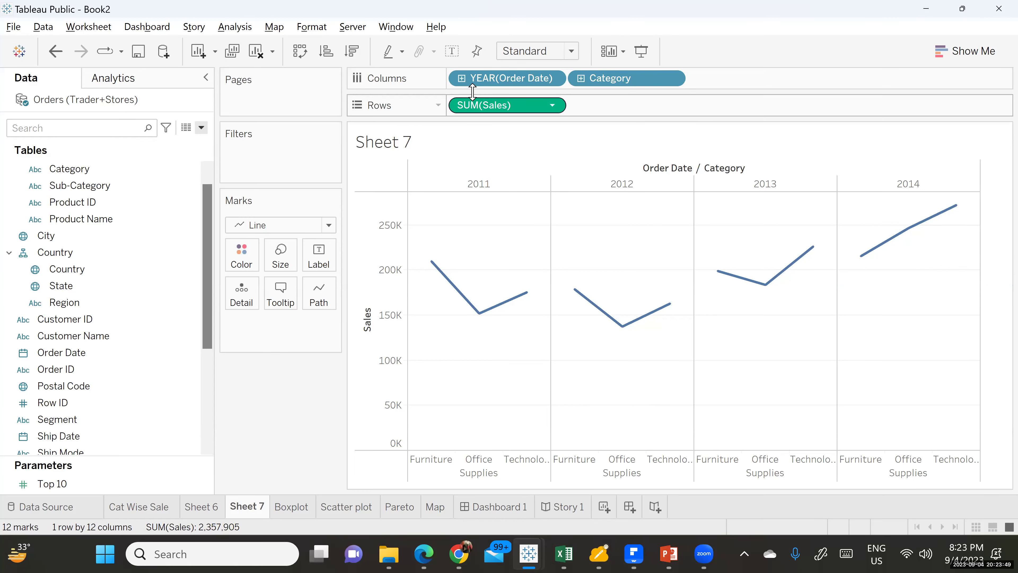
- Drill the Order Date columns down to quarters and months, and collapse them back to quarters
left_click(462, 79)
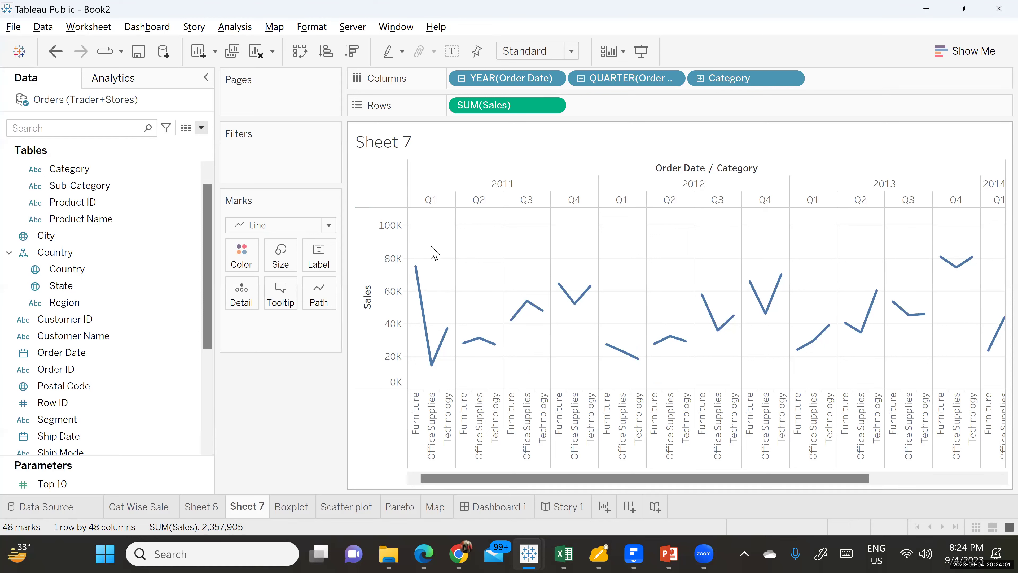
mouse_move(425, 296)
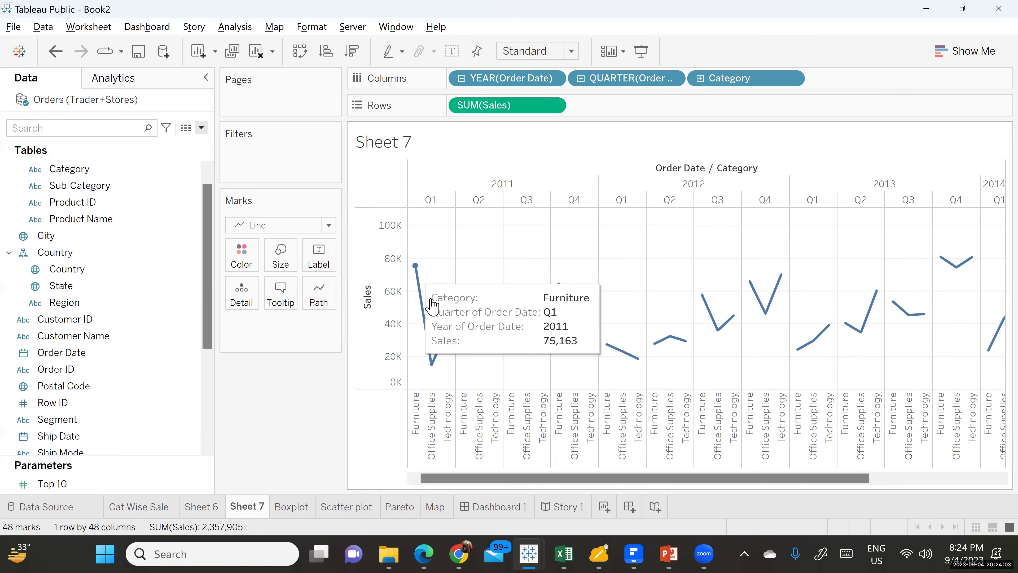
left_click_drag(860, 479, 982, 480)
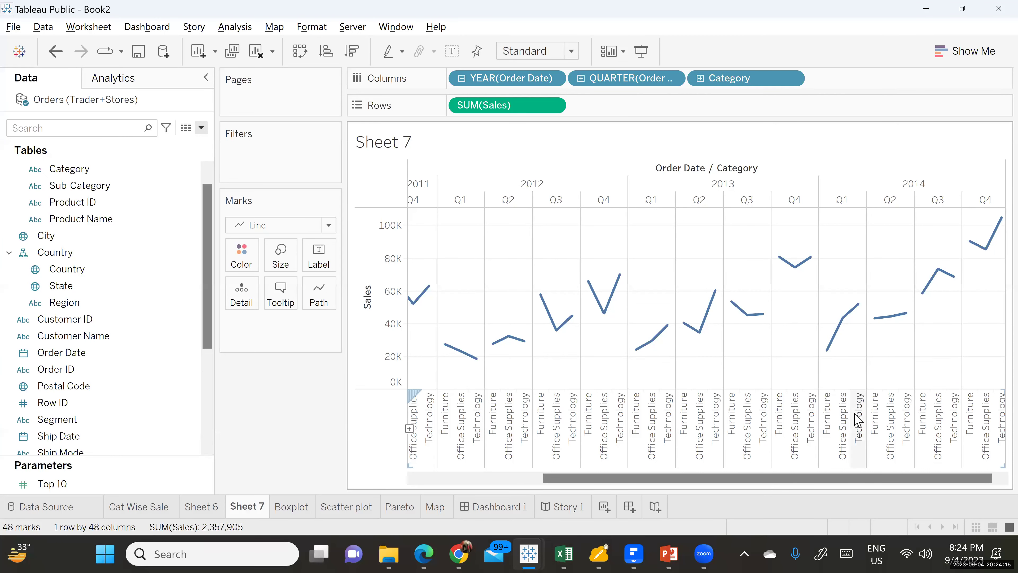
mouse_move(863, 312)
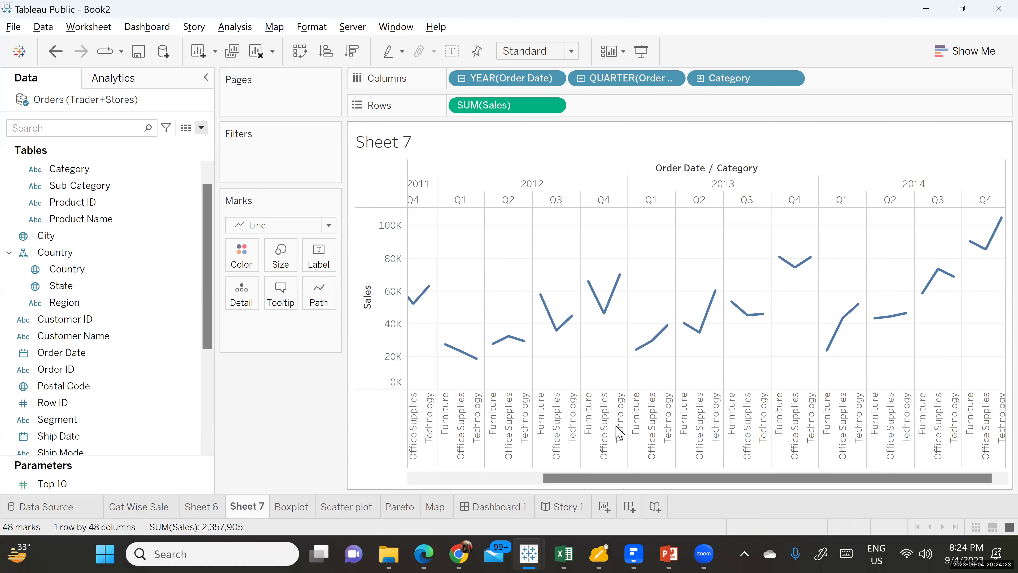
mouse_move(604, 314)
left_click(581, 78)
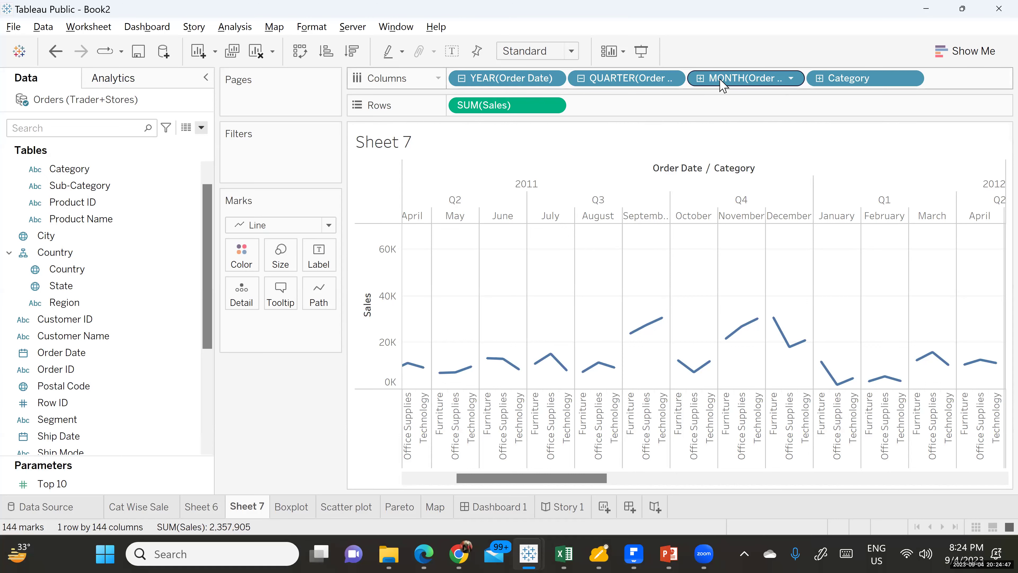
left_click(580, 79)
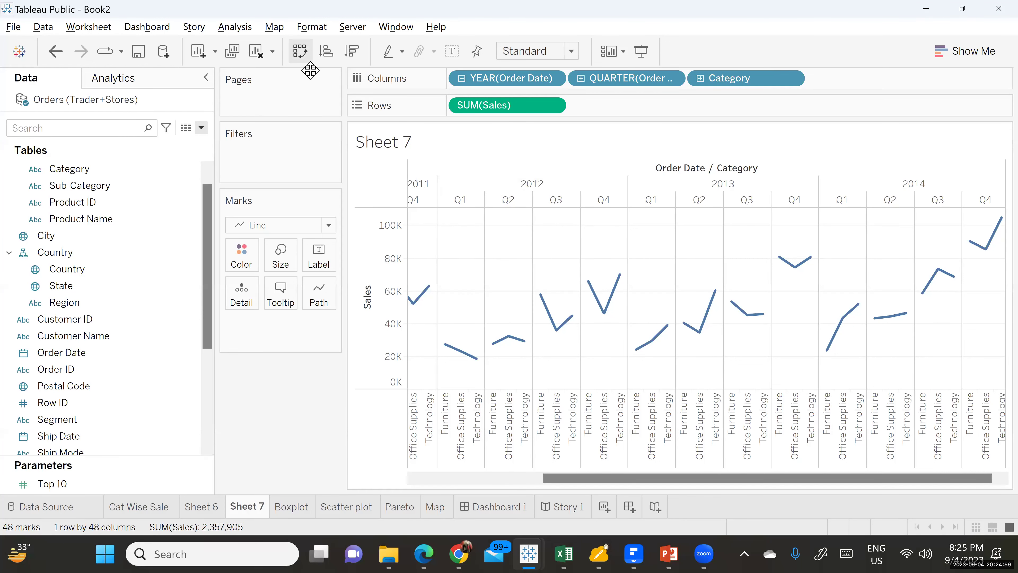
- Swap the rows and columns of the Sales line chart
left_click(303, 60)
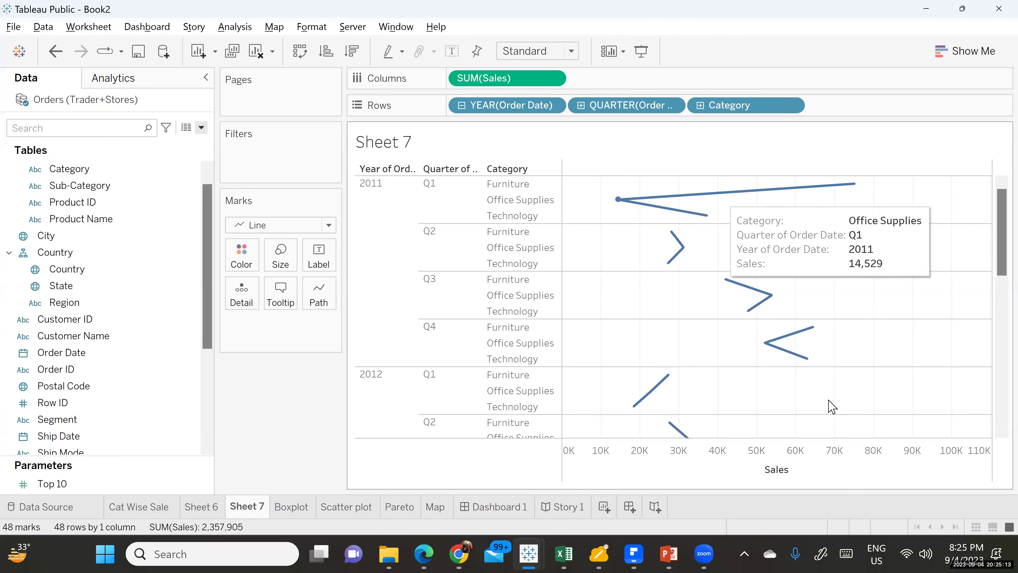
mouse_move(759, 312)
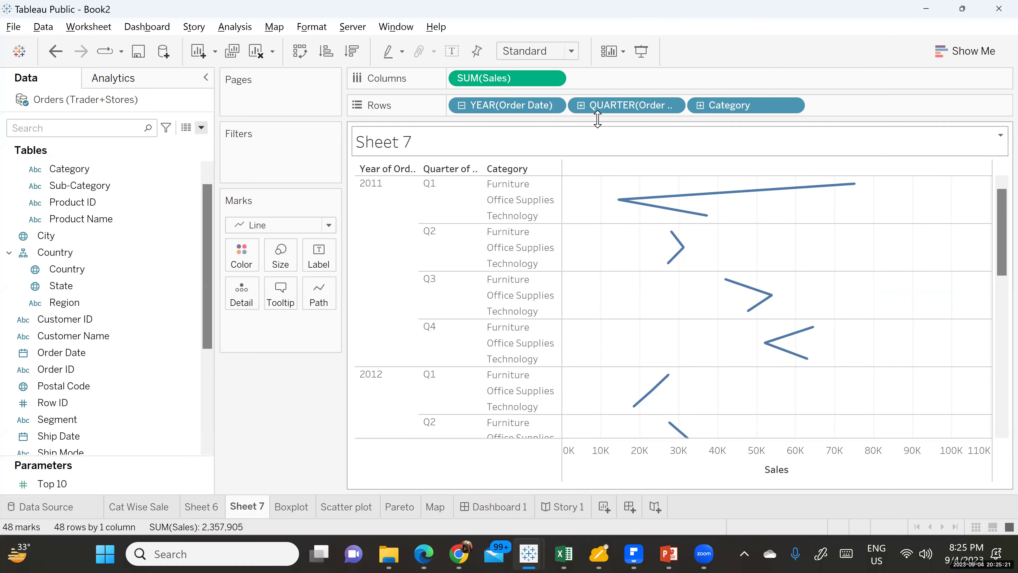
- Collapse the Order Date rows to years and expand Category to show Sub-Category
left_click(463, 107)
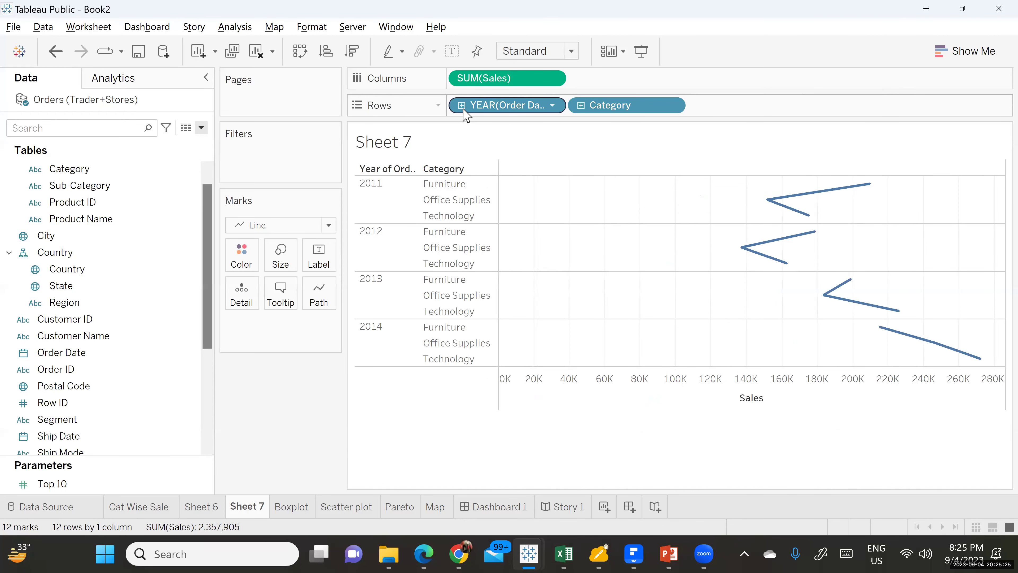
left_click(582, 106)
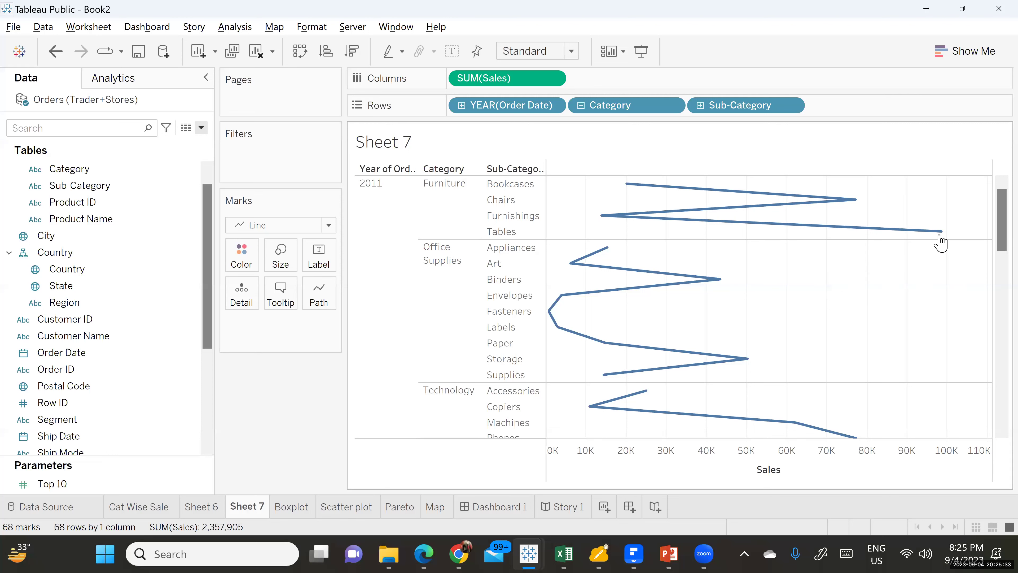
- Collapse Category to hide the Sub-Category level and set the mark type to Bar
mouse_move(890, 243)
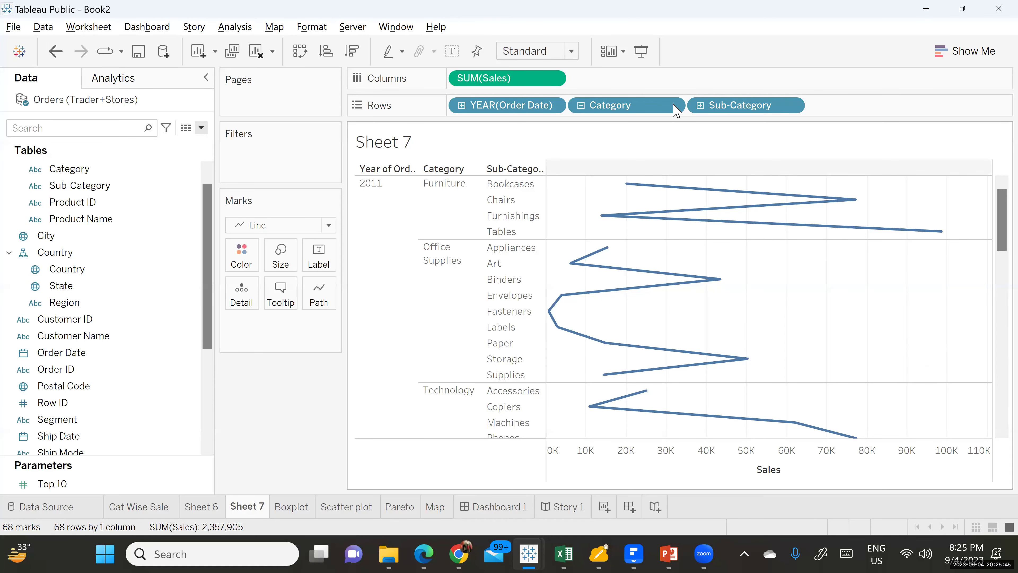
left_click(581, 106)
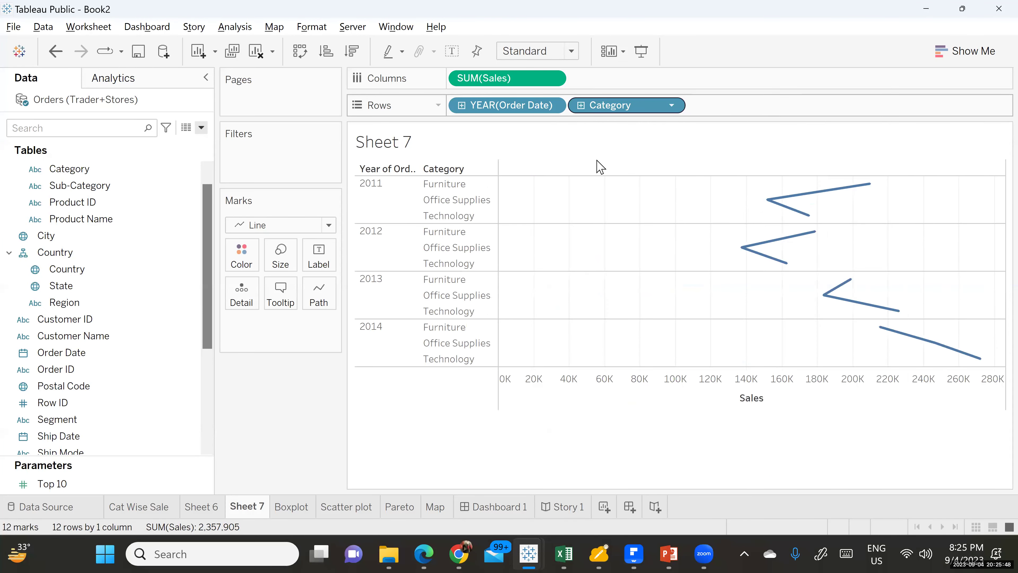
left_click(329, 225)
left_click(276, 260)
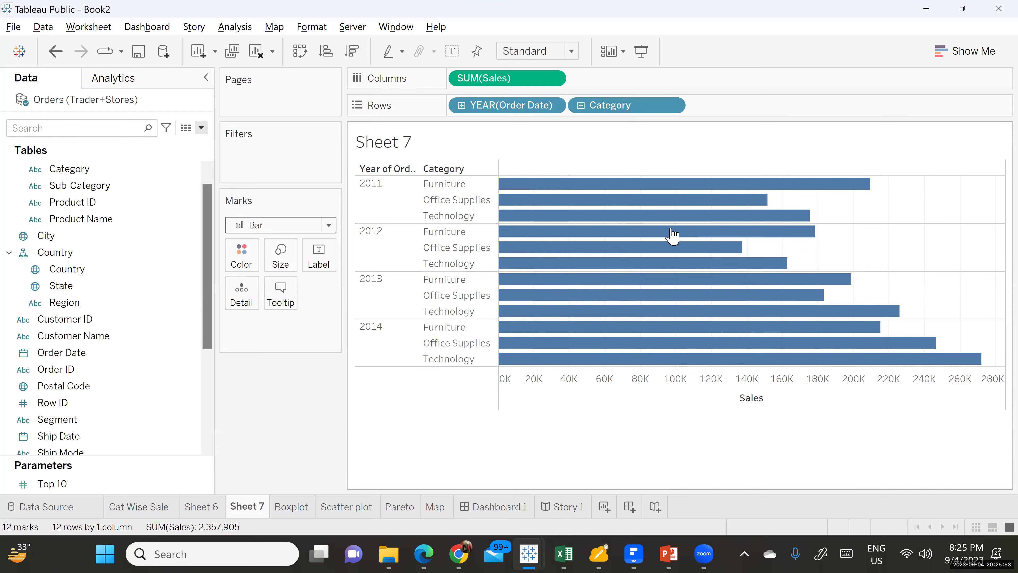
- Sort the categories by Sales ascending, descending and ascending again, and set the mark type back to Line
left_click(333, 66)
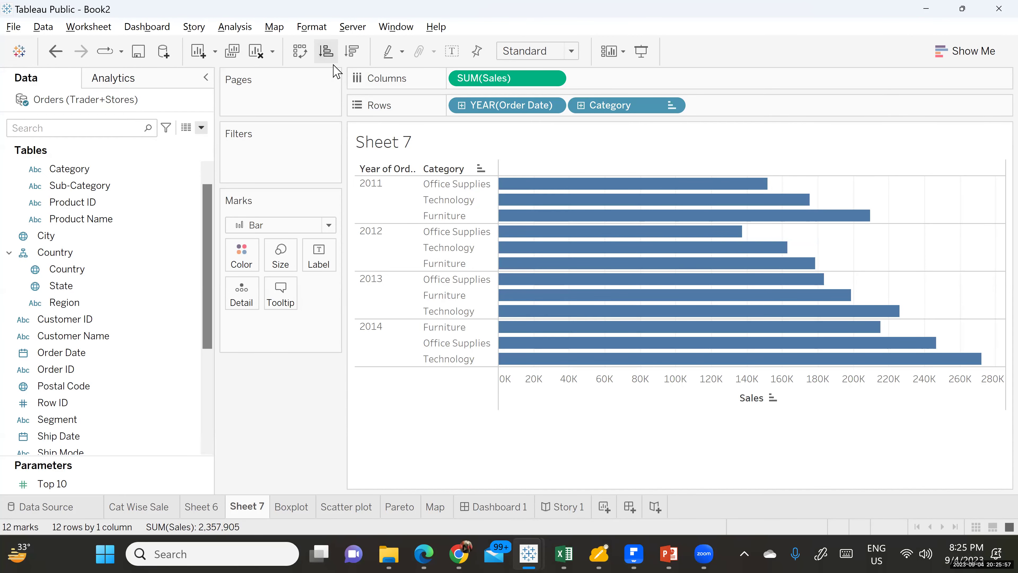
left_click(349, 56)
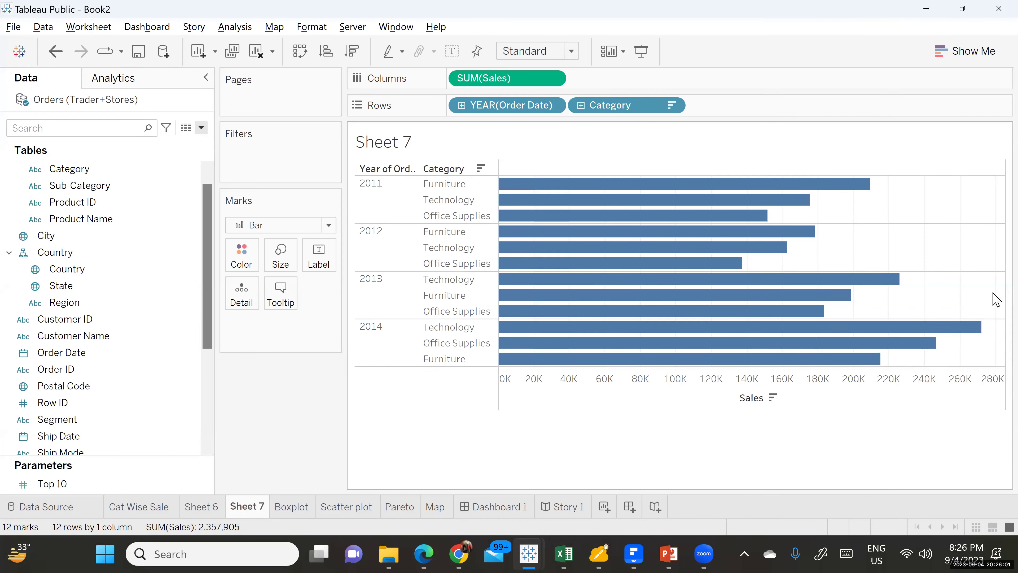
left_click(328, 60)
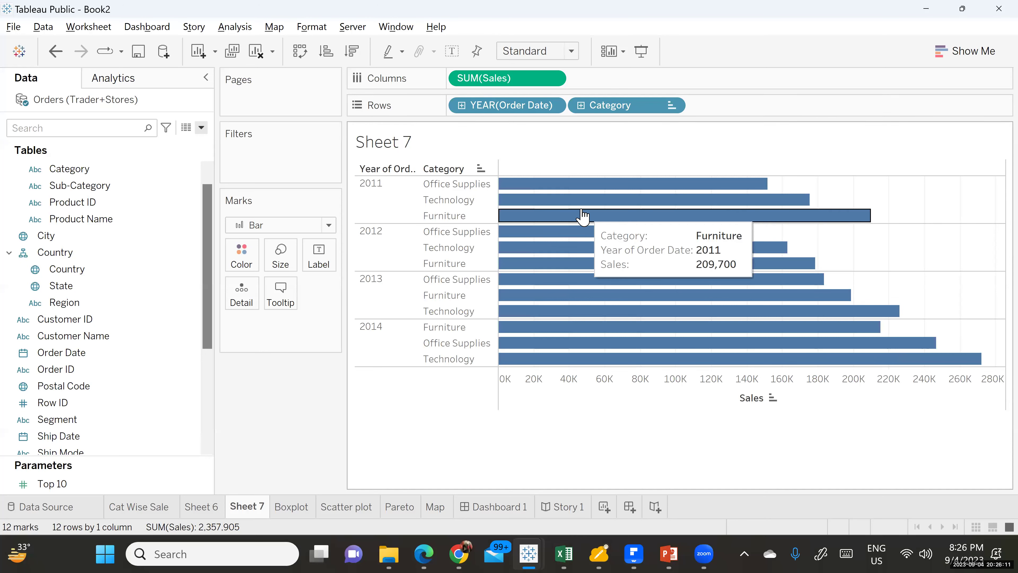
left_click(328, 225)
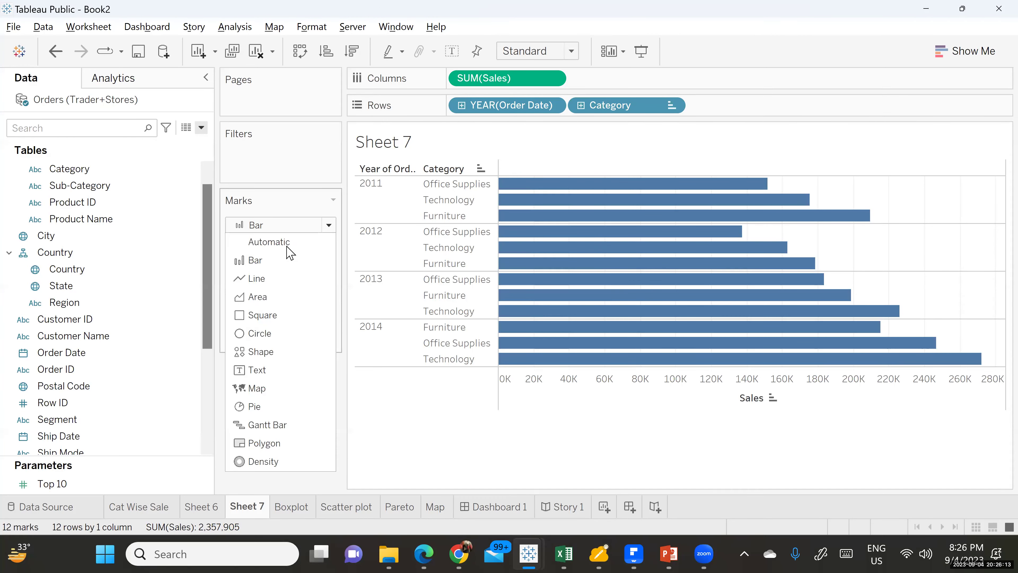
left_click(259, 278)
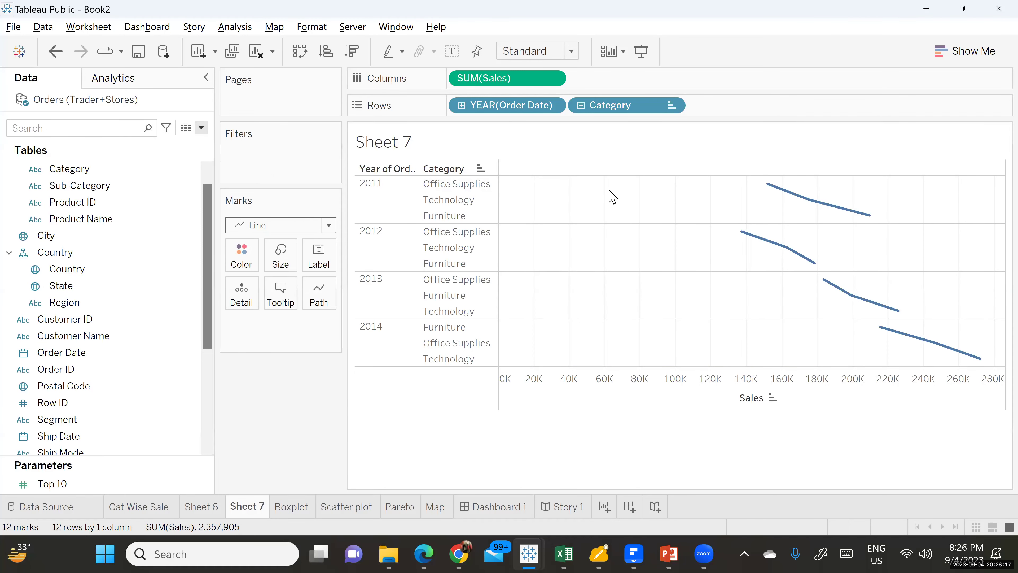
- Add Region as a filter using all values and show its filter control beside the chart
left_click_drag(59, 306, 250, 157)
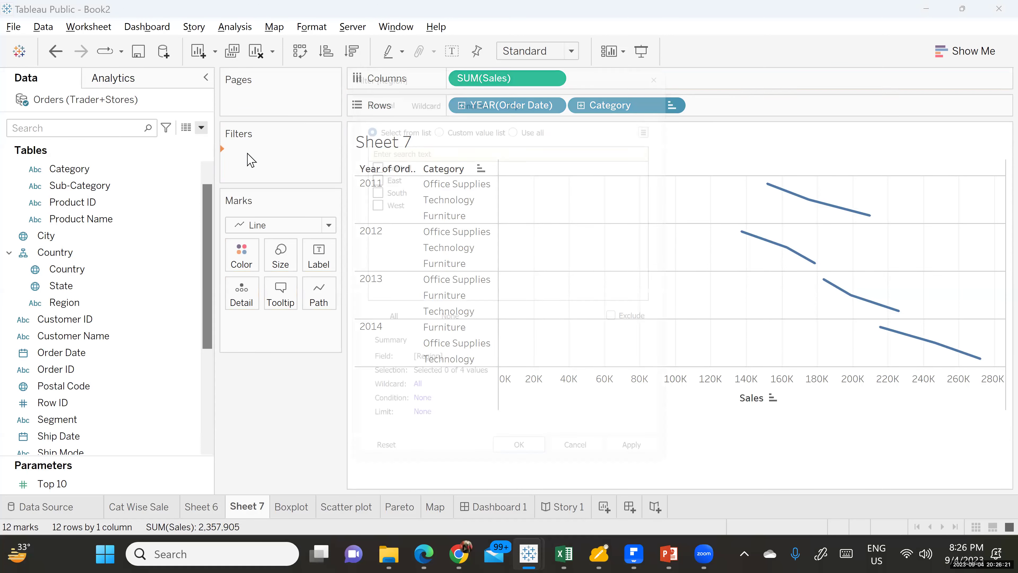
left_click(537, 115)
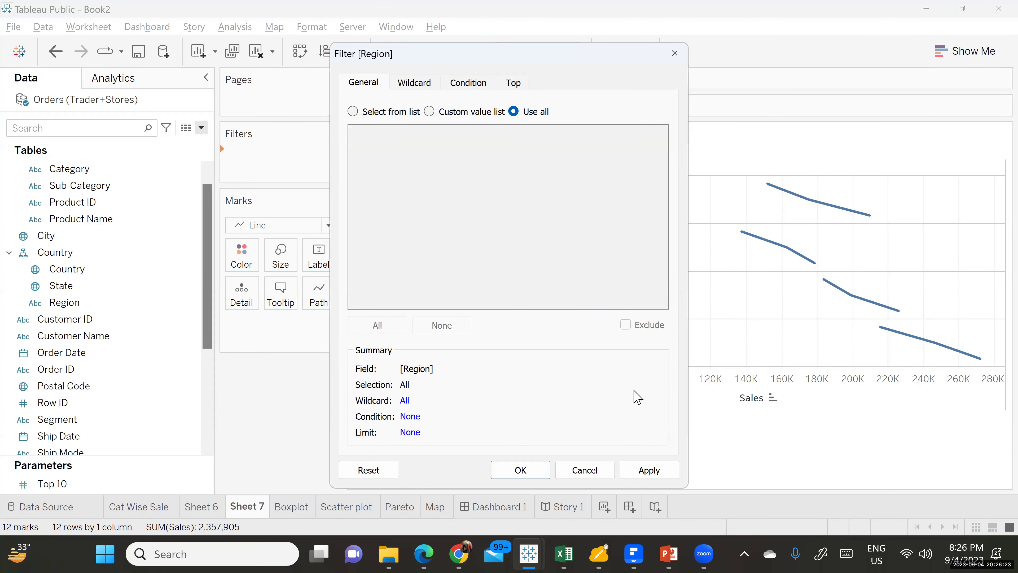
left_click(648, 470)
left_click(521, 473)
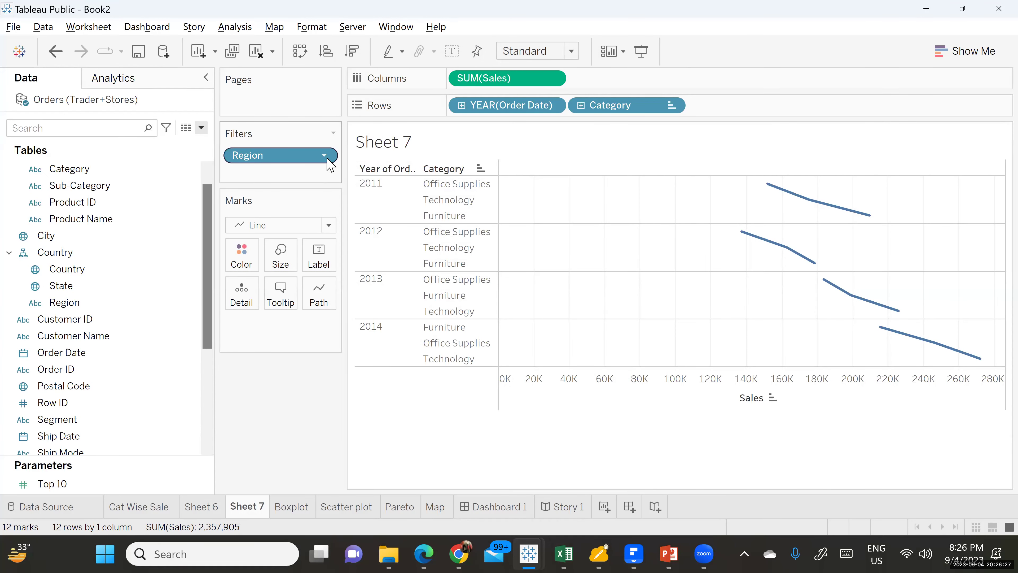
left_click(324, 155)
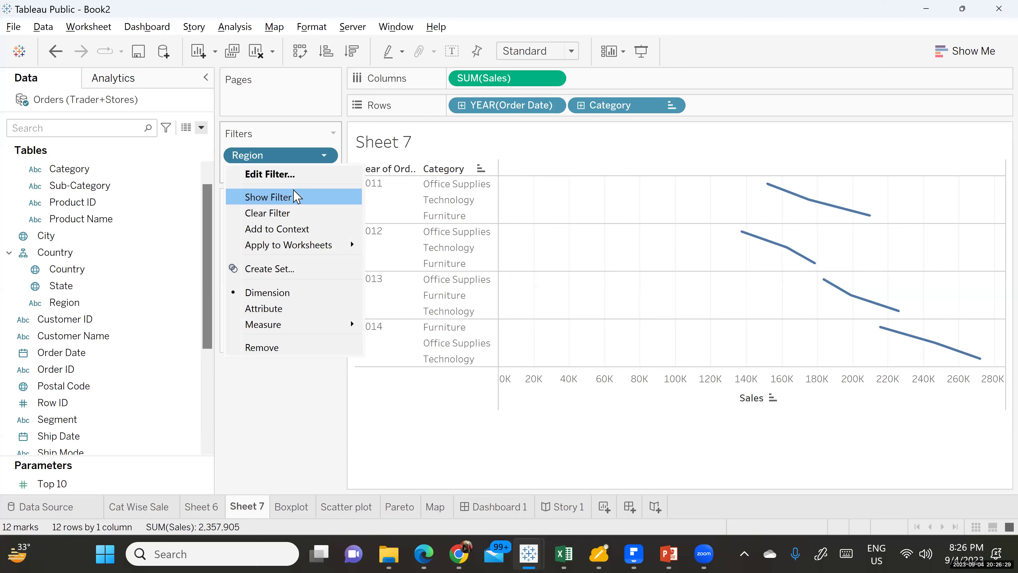
left_click(780, 188)
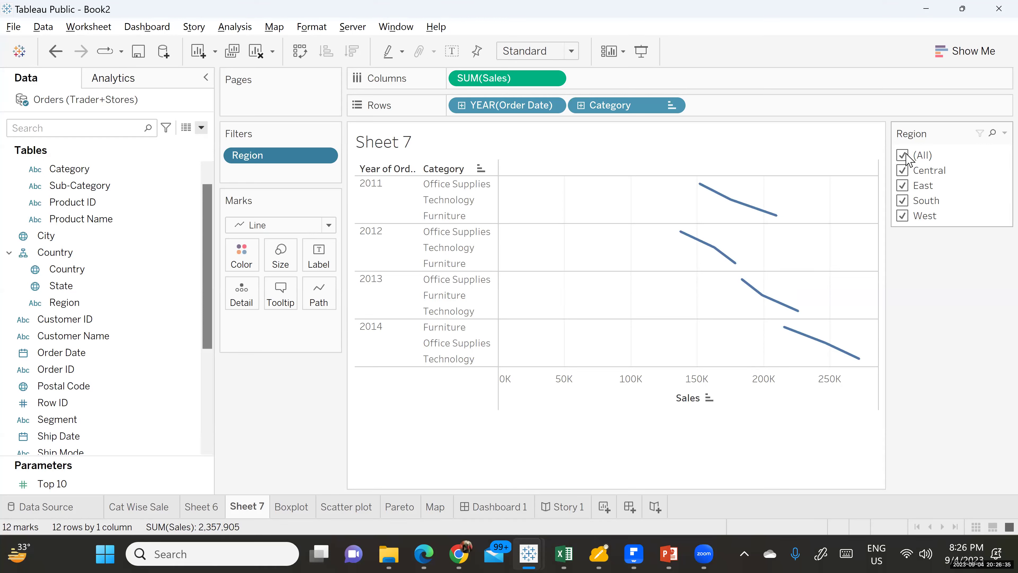
- Limit the Region filter to South and East
left_click(904, 155)
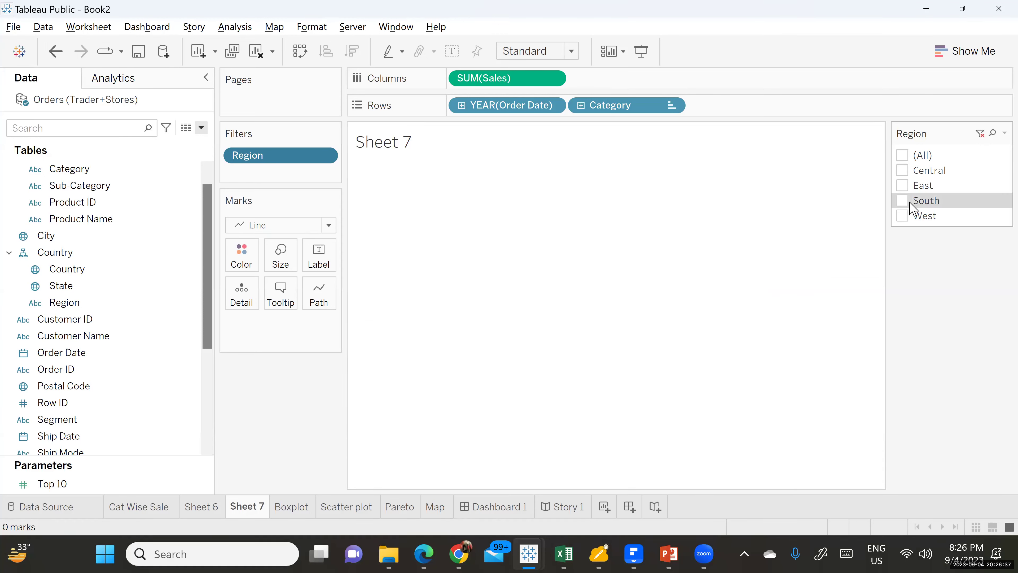
left_click(905, 203)
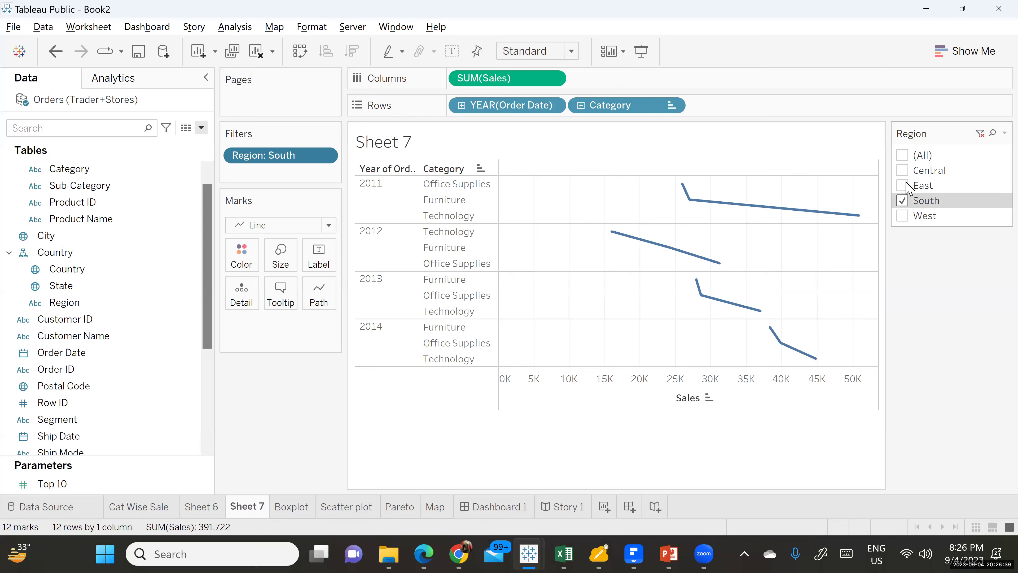
left_click(905, 185)
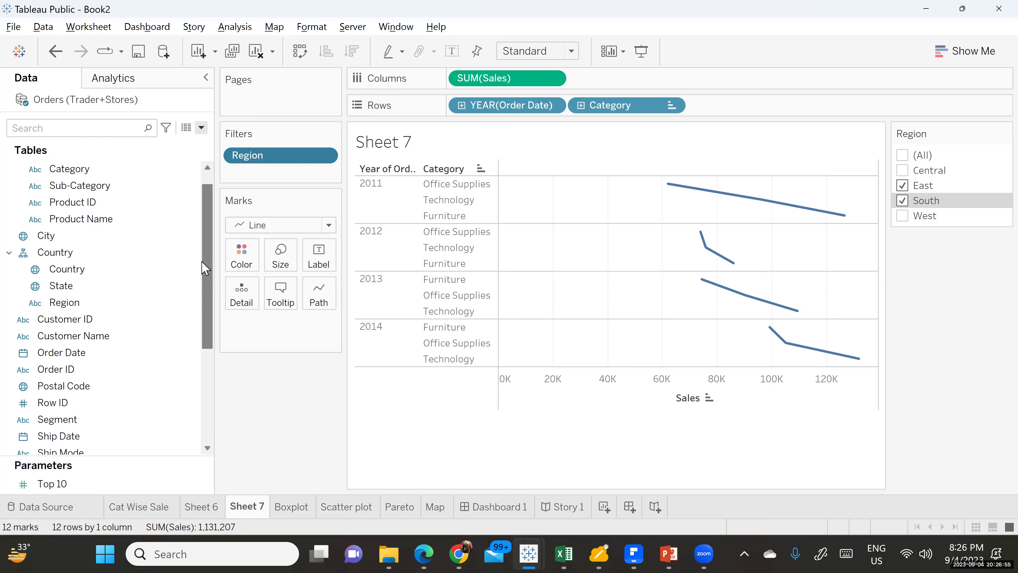
- Look through the available dimensions and measures for another field to filter by
left_click_drag(206, 266, 207, 256)
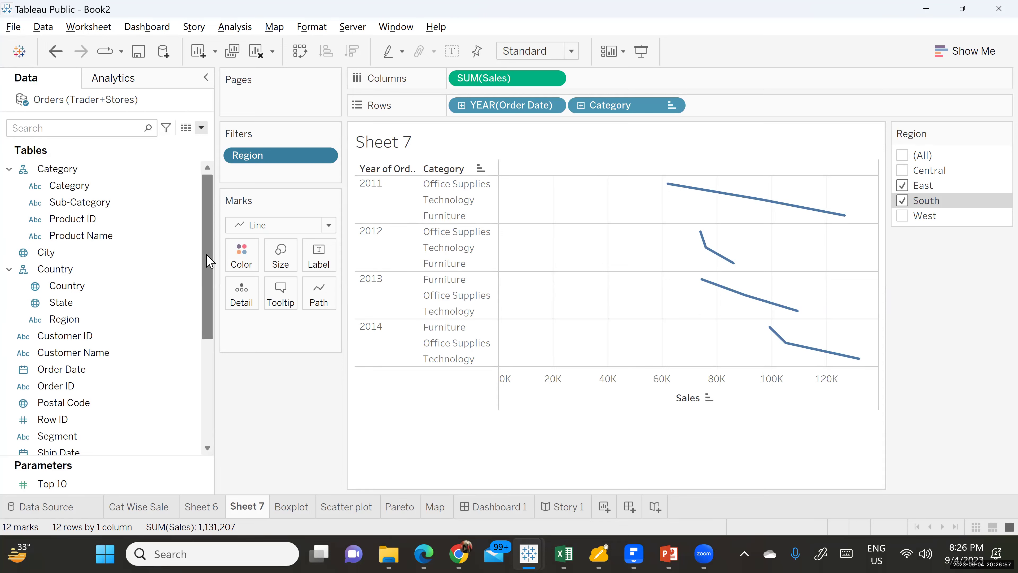
scroll(93, 207, "down", 1)
left_click(93, 206)
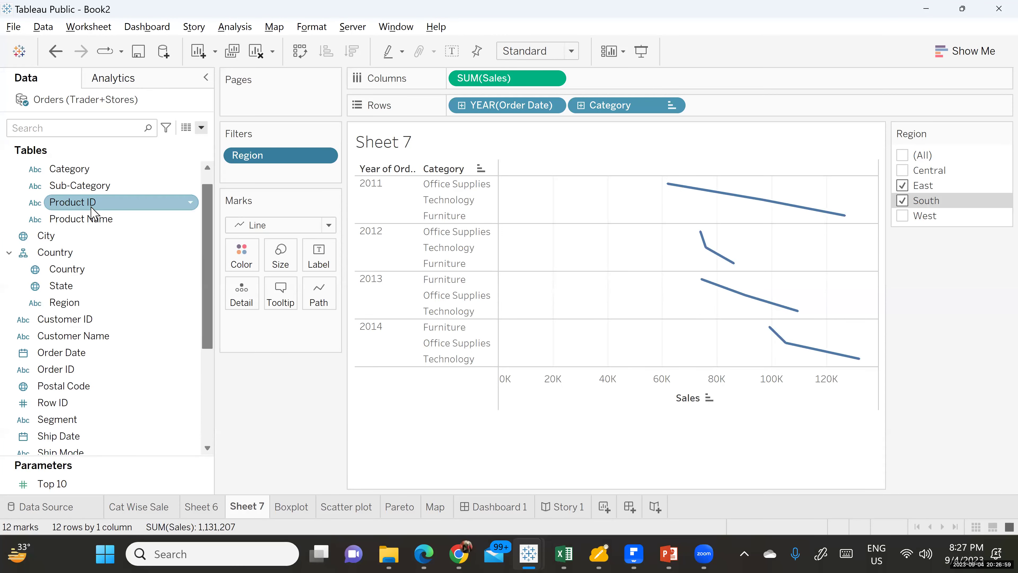
scroll(103, 204, "up", 1)
scroll(188, 320, "down", 4)
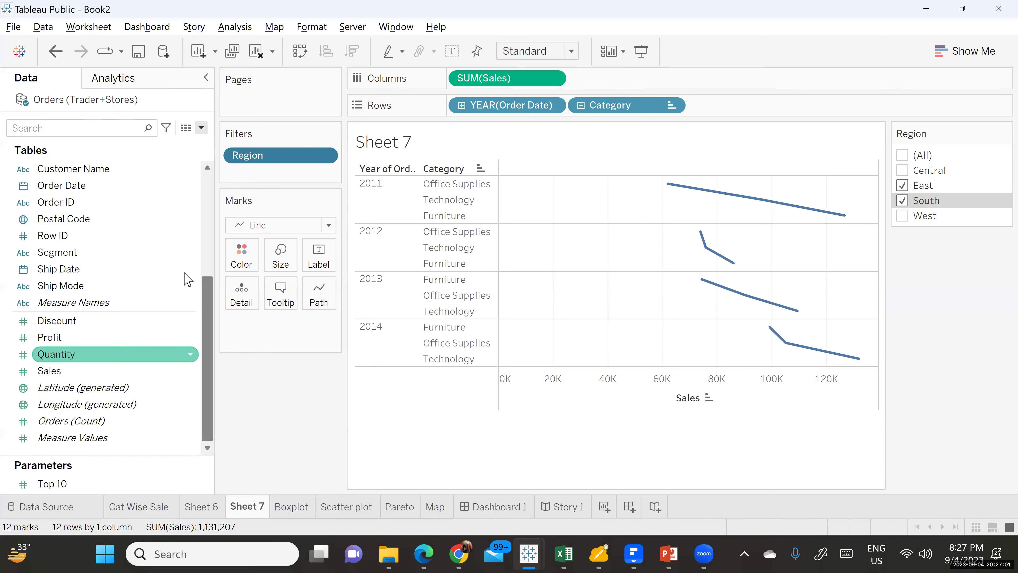
scroll(152, 288, "up", 3)
scroll(136, 269, "up", 3)
scroll(75, 250, "down", 1)
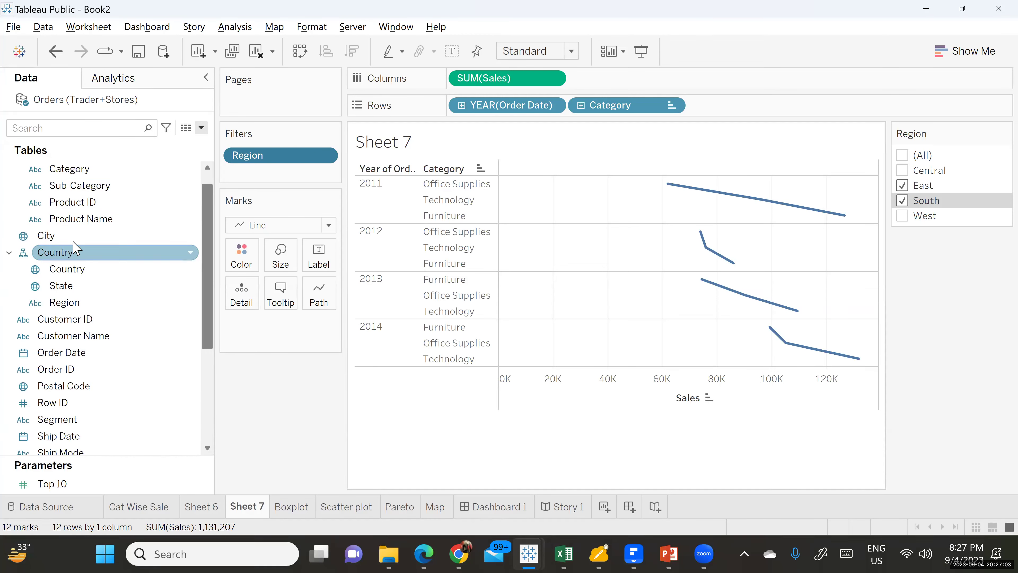
scroll(108, 200, "up", 1)
scroll(125, 327, "down", 6)
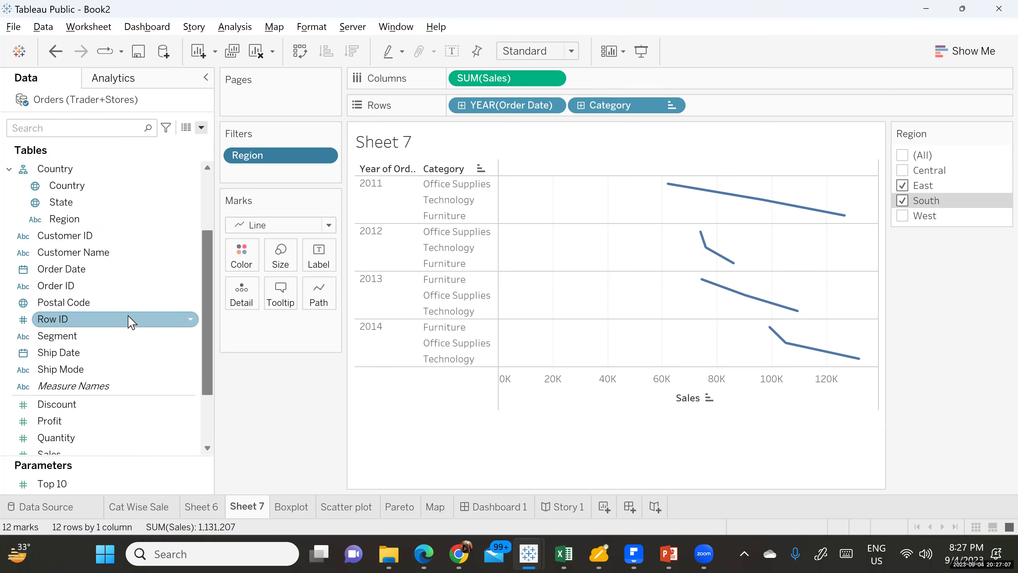
scroll(130, 321, "up", 3)
scroll(163, 250, "down", 2)
scroll(137, 251, "up", 2)
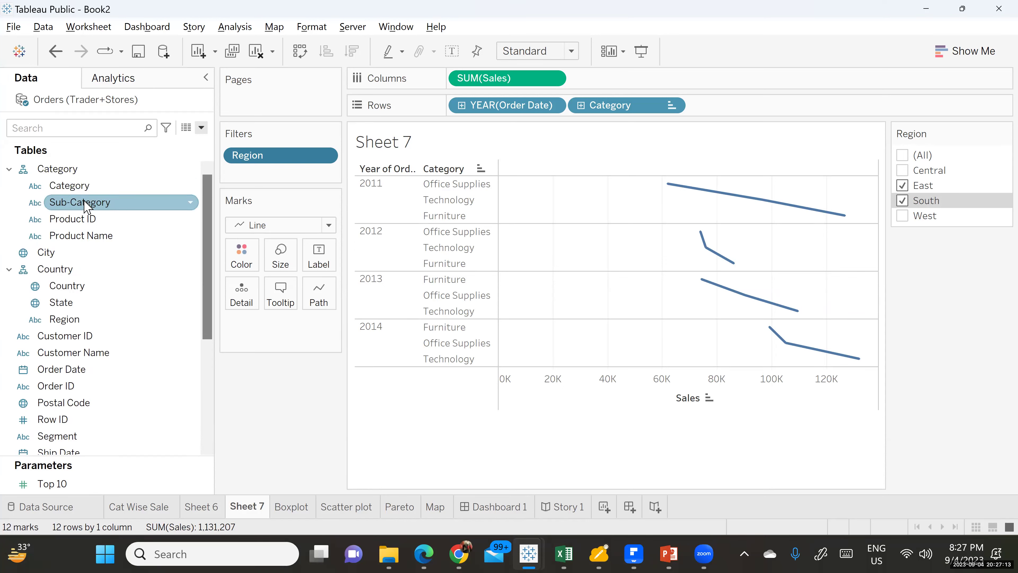
- Add a Sub-Category filter for Accessories, Appliances, Art and Binders, and show its filter control
left_click_drag(85, 204, 258, 179)
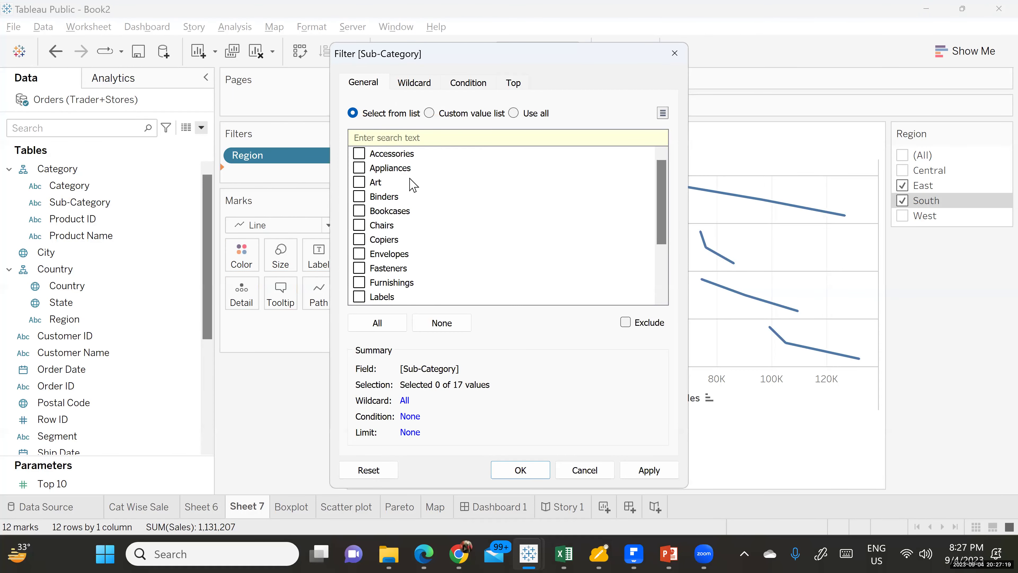
left_click(359, 153)
left_click(359, 168)
left_click(359, 181)
left_click(363, 198)
left_click(667, 475)
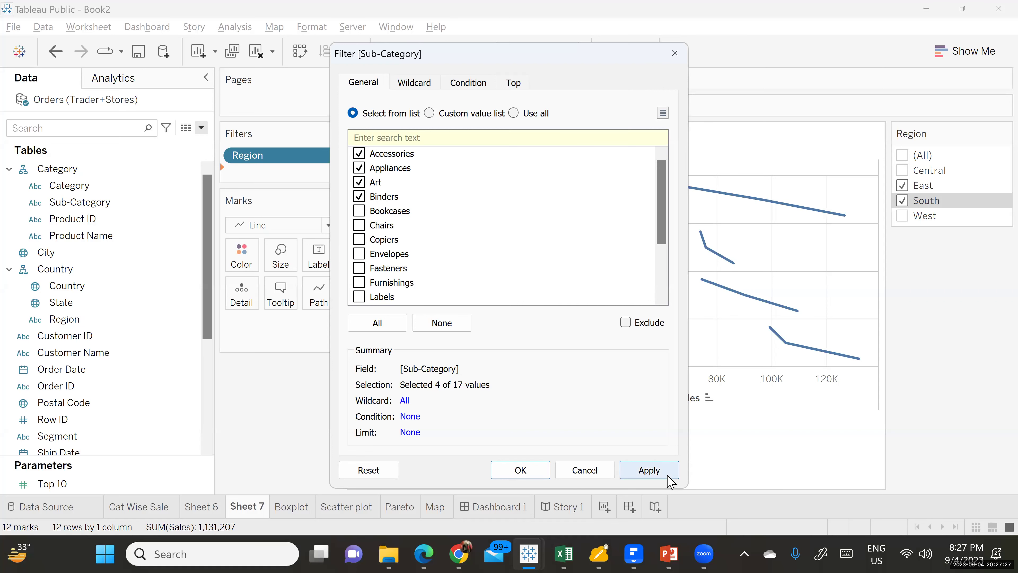
left_click(535, 467)
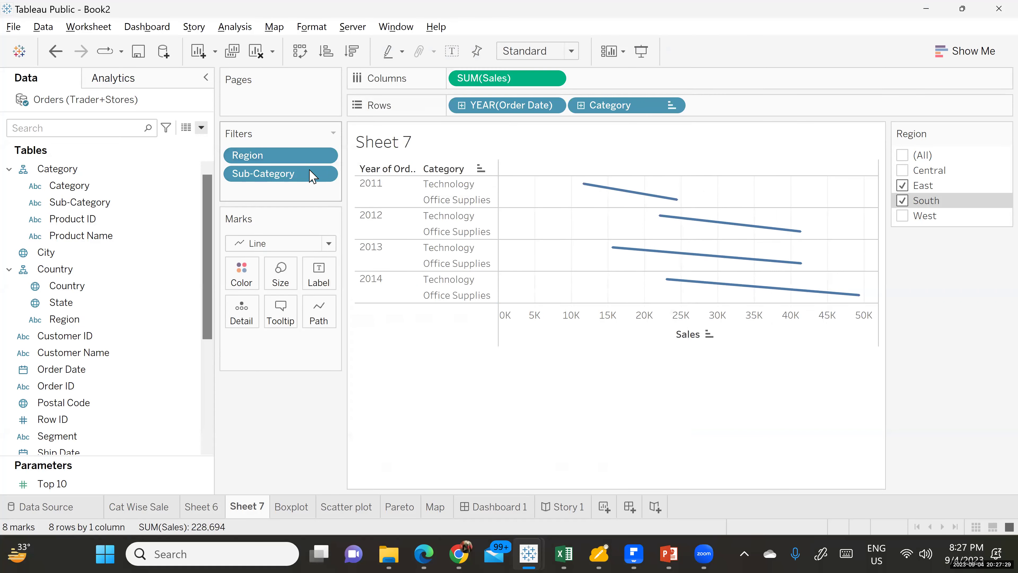
left_click(324, 174)
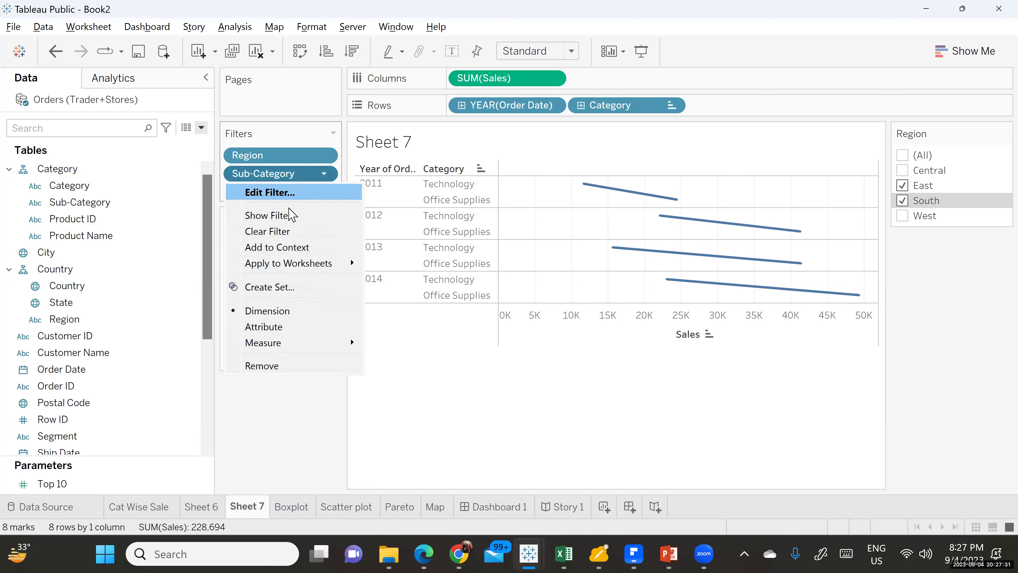
left_click(292, 215)
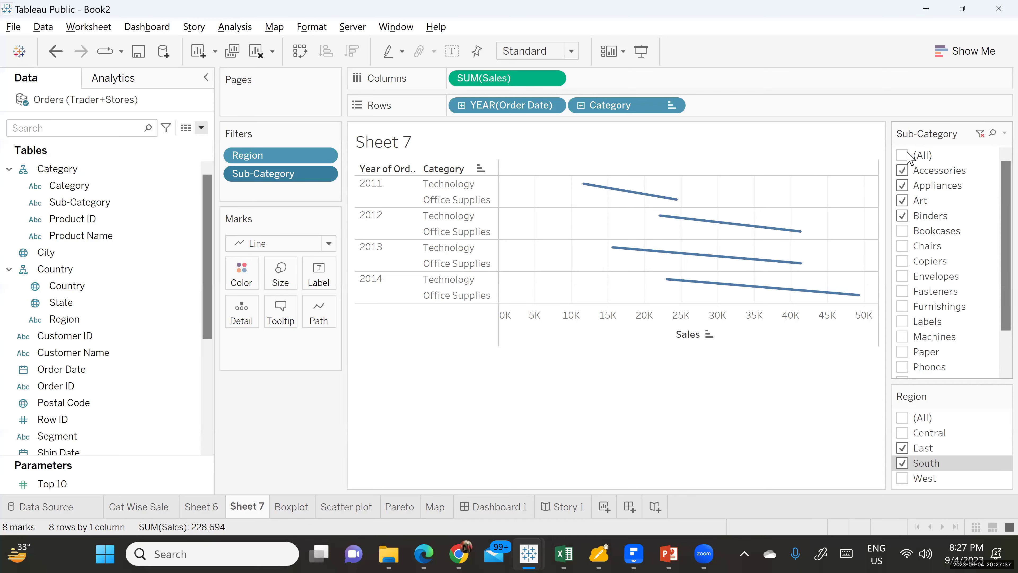
- Change the Sub-Category filter to only Bookcases, Chairs and Copiers, and remove South from the Region filter
left_click(907, 155)
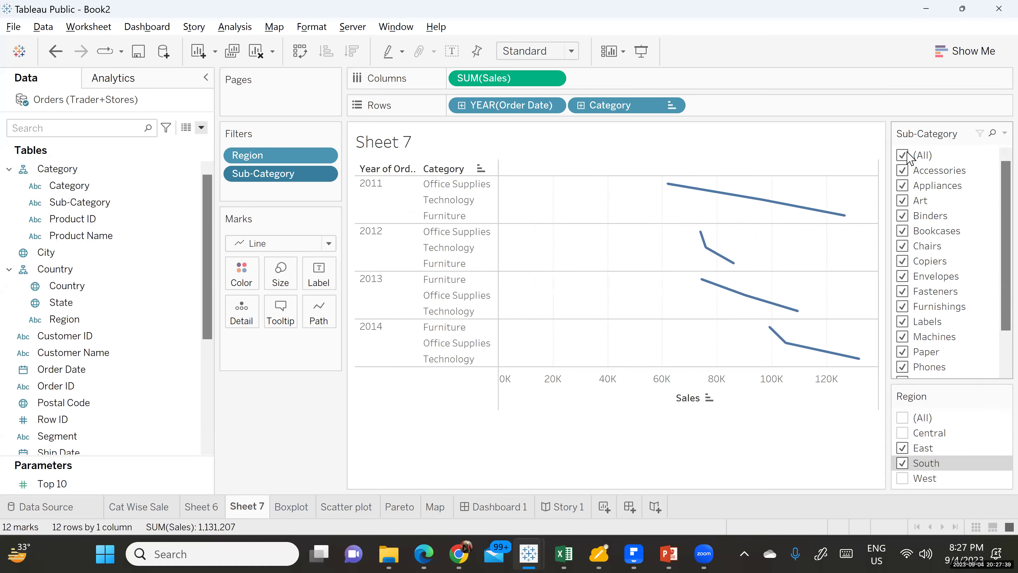
left_click(907, 155)
left_click(903, 231)
left_click(903, 246)
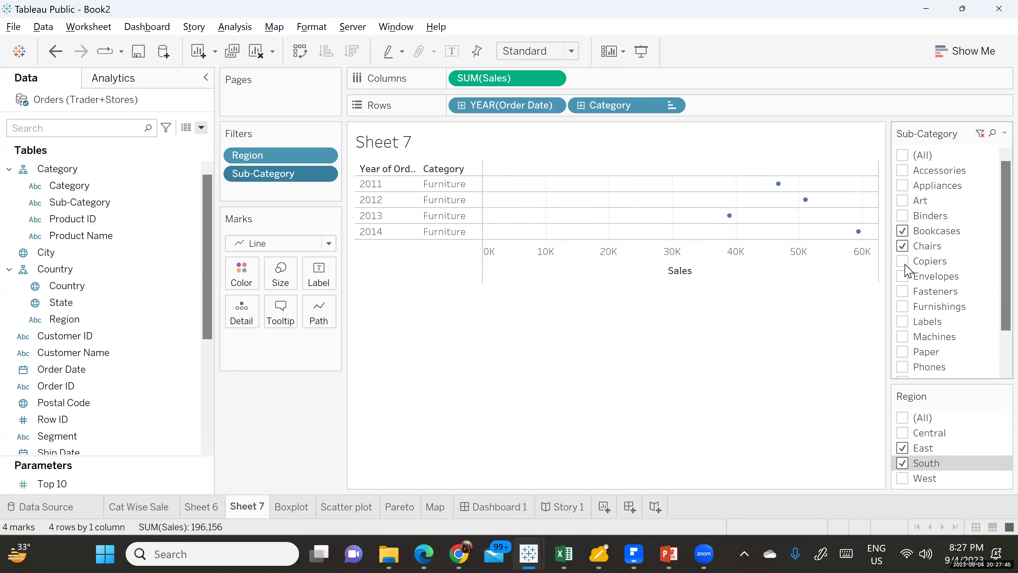
left_click(904, 261)
left_click(903, 463)
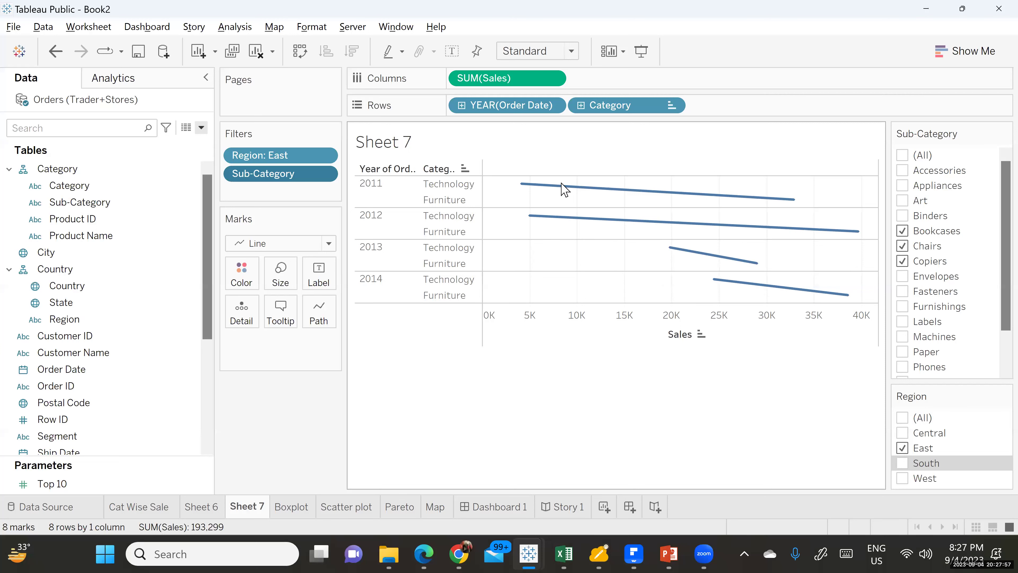
- Open the Map worksheet to view the state map of Sales and Profit
left_click(149, 254)
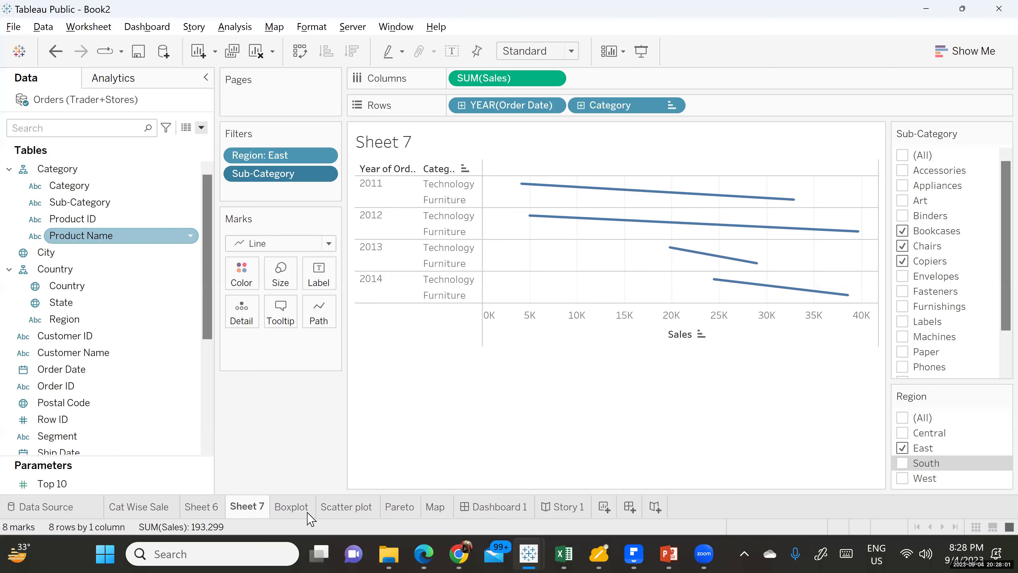
left_click(436, 510)
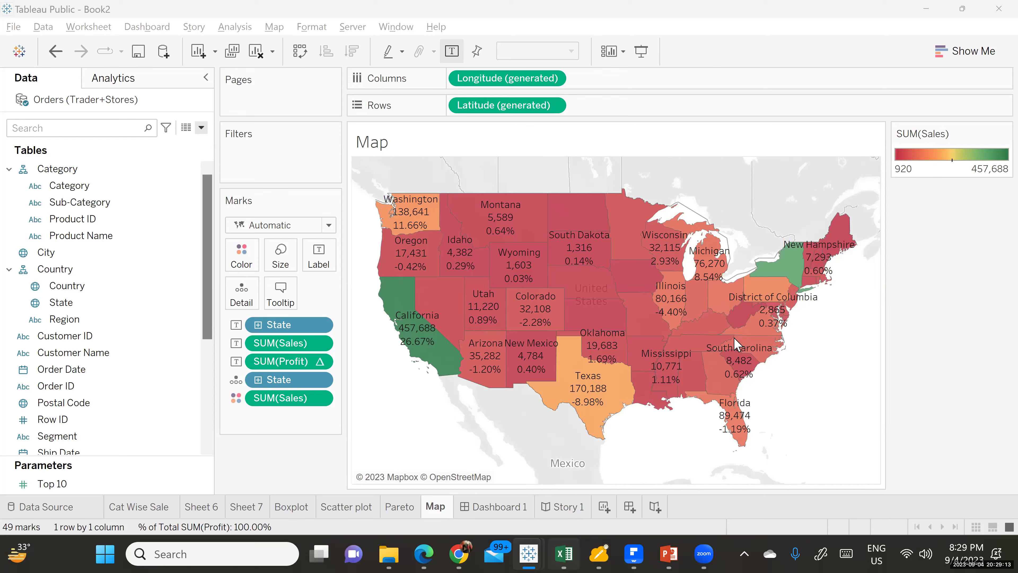
- Switch to the Trader+Stores workbook in Excel and examine the header row of the Orders sheet
left_click(564, 554)
left_click(487, 240)
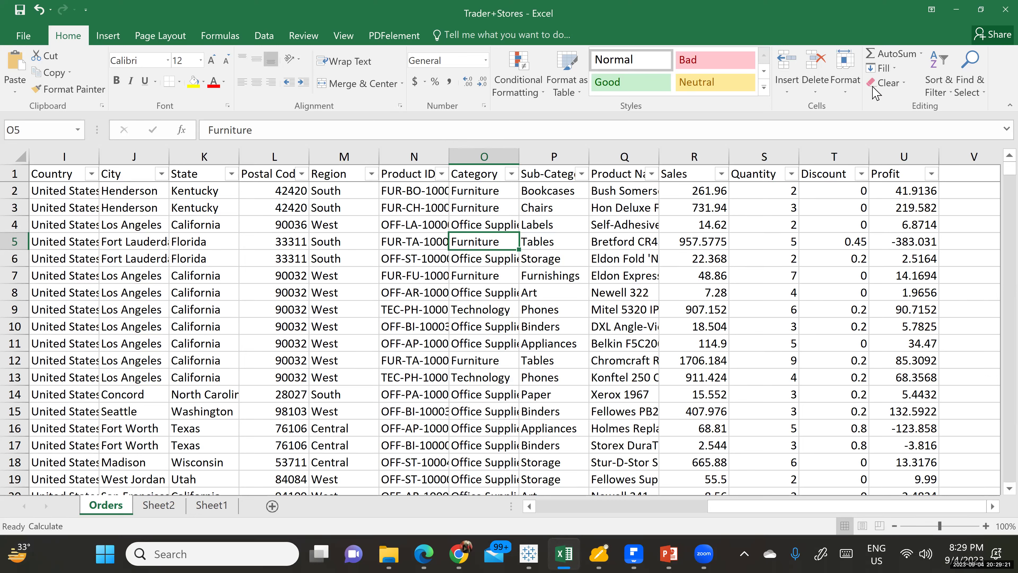
left_click(13, 173)
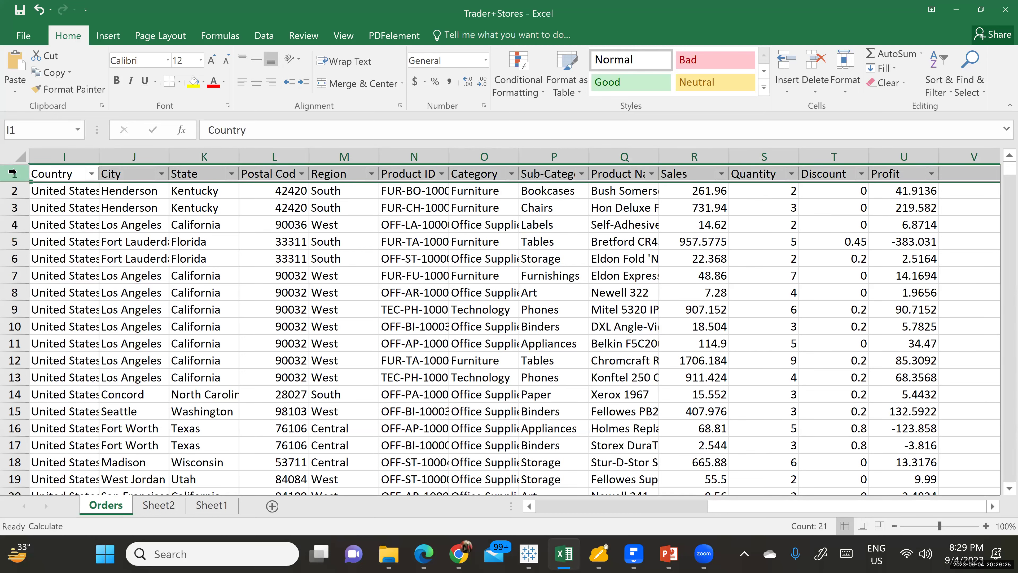
left_click(275, 257)
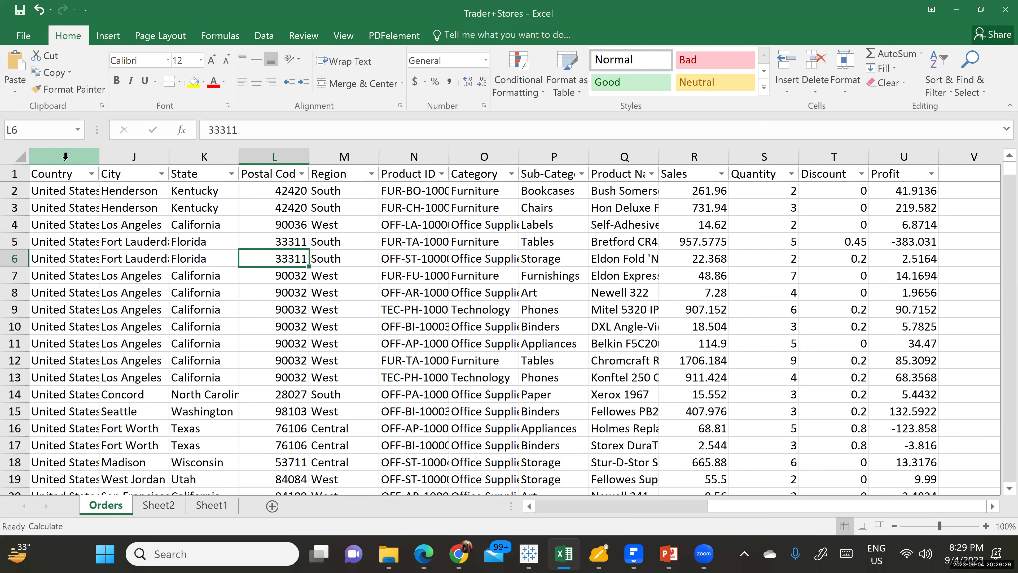
- Select the Country column of the Orders sheet to examine it, and clear the selection by choosing a product name cell
left_click(65, 156)
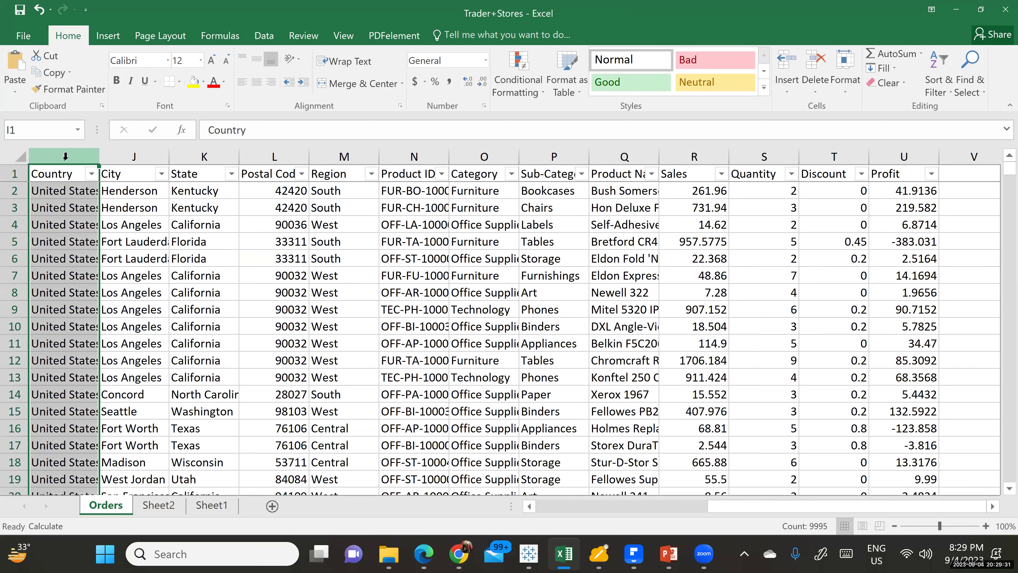
left_click(631, 310)
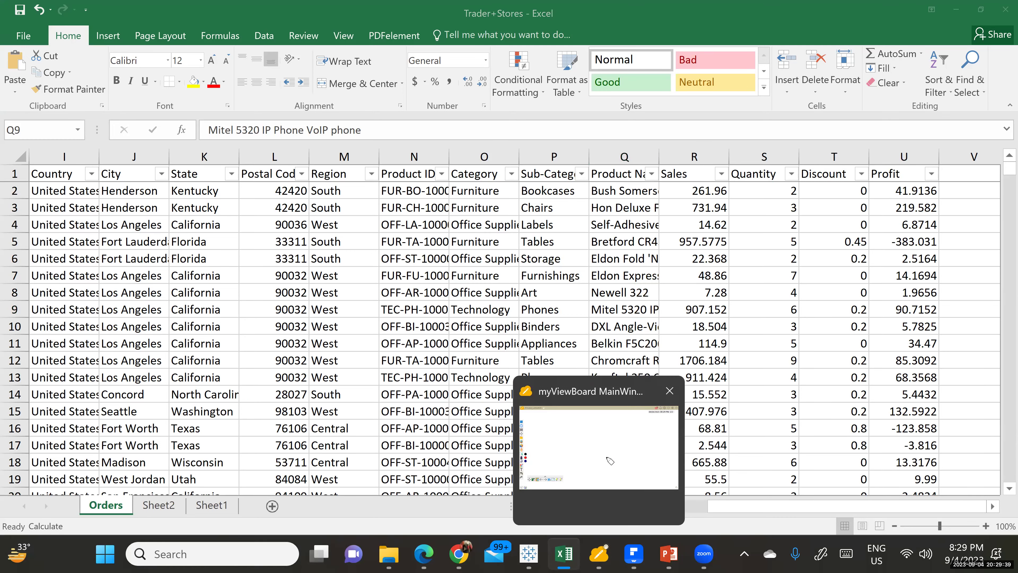
- Switch to the myViewBoard whiteboard and handwrite underlined "Mon" and "6 Months", with a circled T and an arrow below the latter
left_click(611, 463)
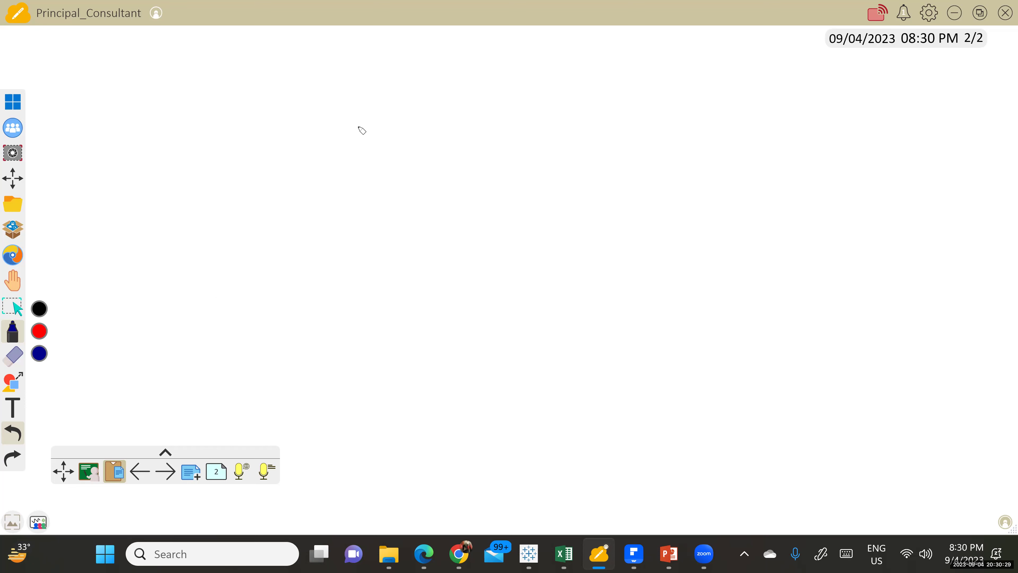
left_click_drag(397, 126, 475, 103)
left_click_drag(408, 128, 473, 115)
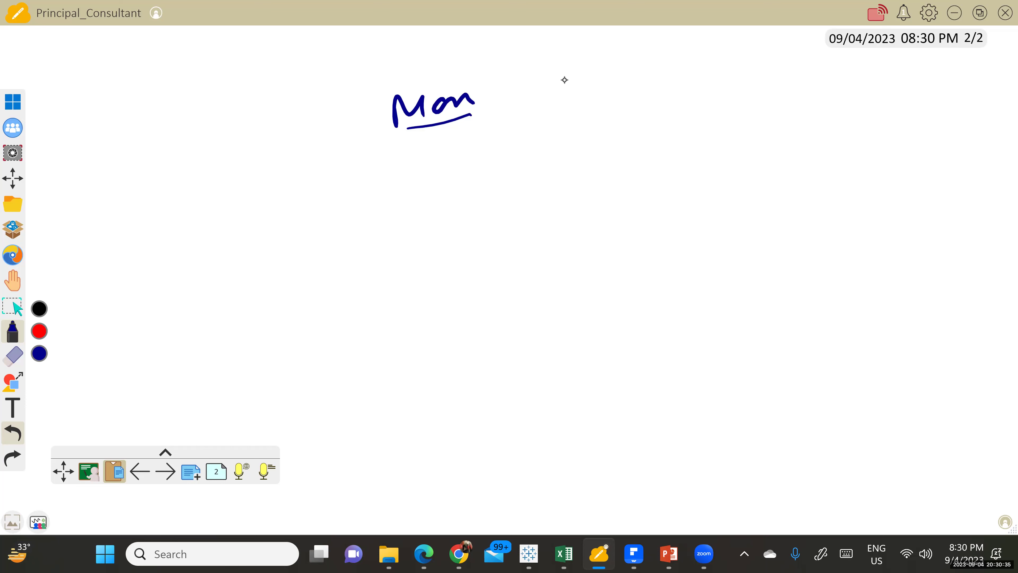
left_click_drag(586, 63, 563, 105)
mouse_move(610, 82)
left_mouse_down()
mouse_move(650, 86)
mouse_move(704, 67)
mouse_move(716, 82)
left_mouse_up()
left_click_drag(563, 130, 689, 92)
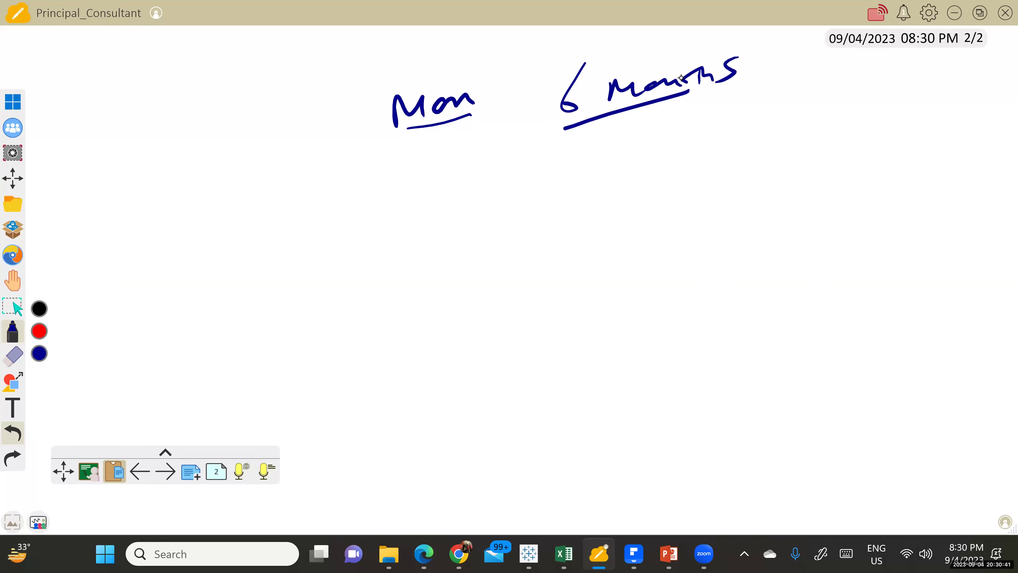
mouse_move(567, 145)
left_mouse_down()
mouse_move(571, 176)
mouse_move(555, 159)
mouse_move(650, 159)
mouse_move(634, 178)
left_mouse_up()
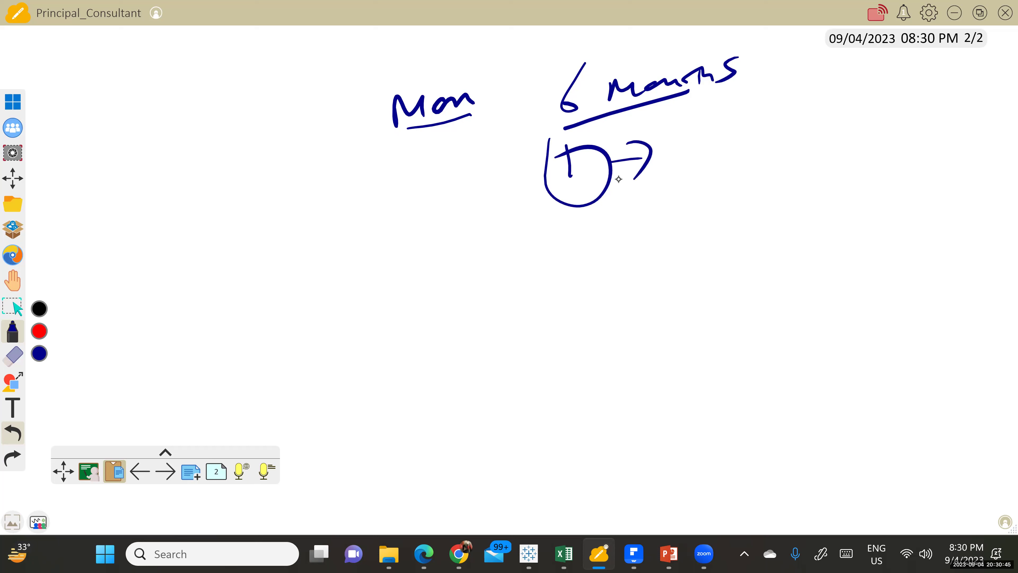
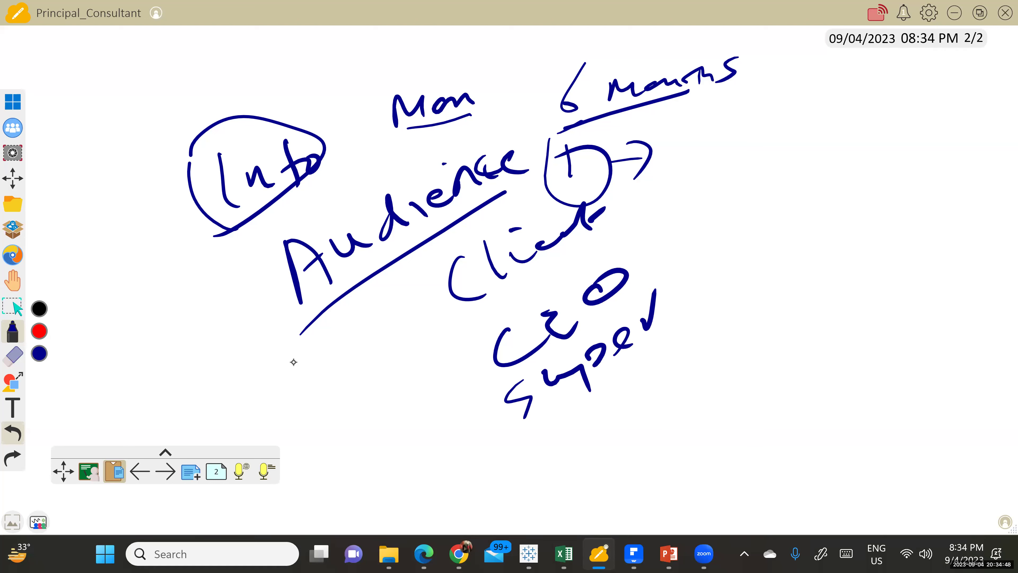
- Handwrite "CSR" beneath the word Audience, and "CEO" and "Sr." to the left of it
left_click_drag(297, 356, 321, 384)
mouse_move(325, 344)
left_mouse_down()
mouse_move(338, 363)
mouse_move(332, 381)
left_mouse_up()
left_click_drag(355, 354, 406, 317)
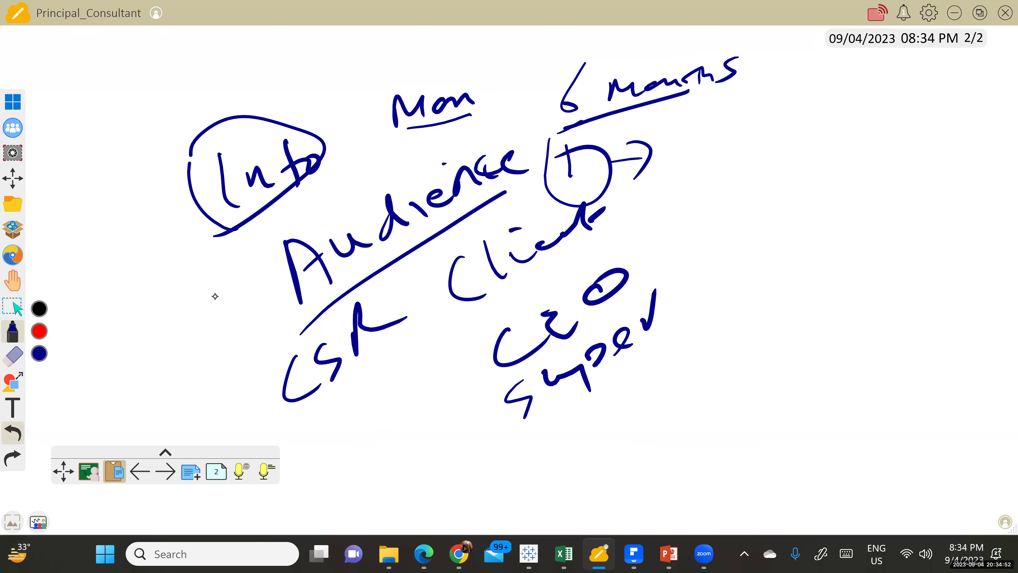
left_click_drag(146, 297, 169, 320)
left_click_drag(180, 285, 202, 296)
left_click_drag(211, 269, 209, 267)
left_click_drag(179, 356, 194, 374)
mouse_move(208, 321)
left_mouse_down()
mouse_move(211, 305)
mouse_move(240, 310)
left_mouse_up()
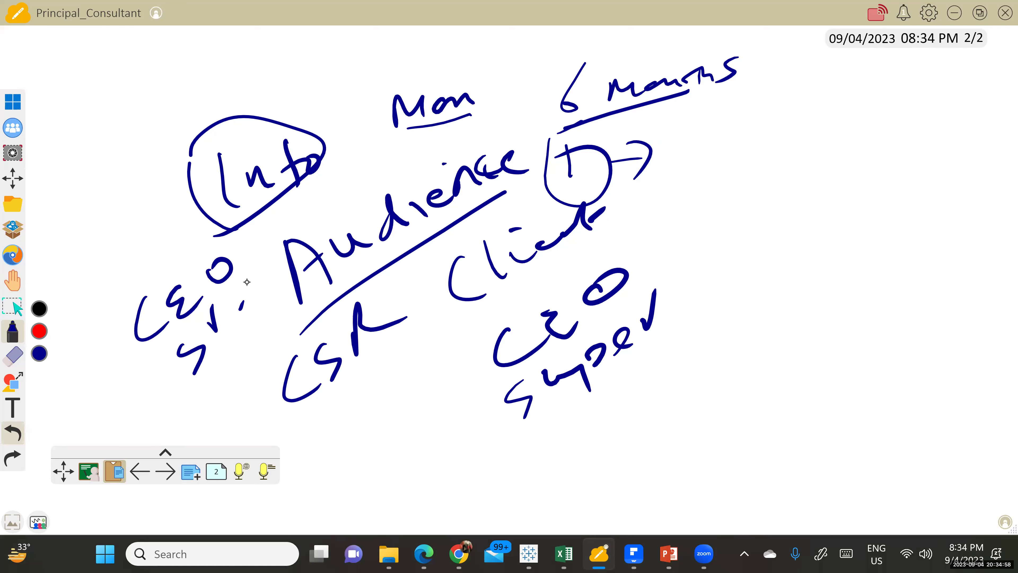
- Draw an outline around the word Audience and another around "Mon"
left_click_drag(257, 246, 308, 324)
left_click_drag(248, 250, 317, 197)
mouse_move(442, 137)
left_mouse_down()
mouse_move(534, 158)
mouse_move(511, 209)
mouse_move(341, 288)
left_mouse_up()
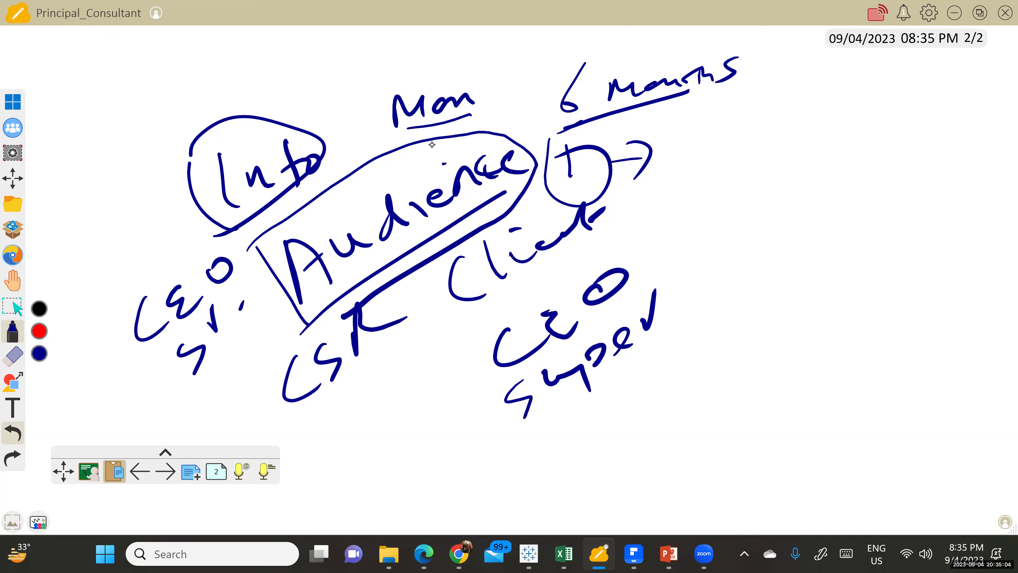
mouse_move(356, 107)
left_mouse_down()
mouse_move(376, 143)
mouse_move(506, 97)
mouse_move(399, 167)
left_mouse_up()
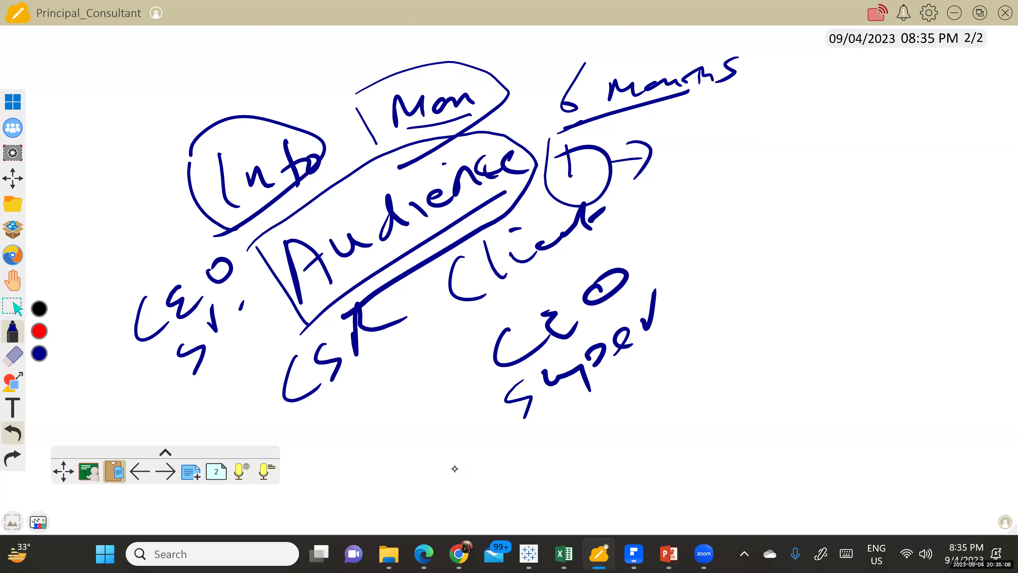
- Handwrite a circled "DA" below "Super", and underline the "CEO" beside Audience
left_click_drag(429, 445, 448, 491)
left_click_drag(470, 441, 496, 450)
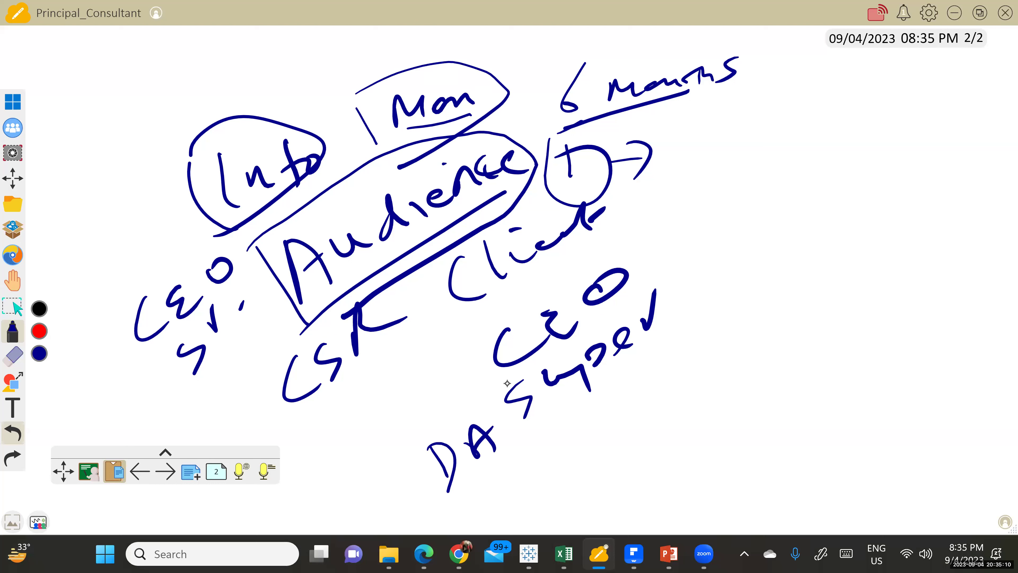
left_click_drag(156, 352, 231, 258)
mouse_move(404, 443)
left_mouse_down()
mouse_move(450, 494)
mouse_move(475, 413)
mouse_move(452, 421)
left_mouse_up()
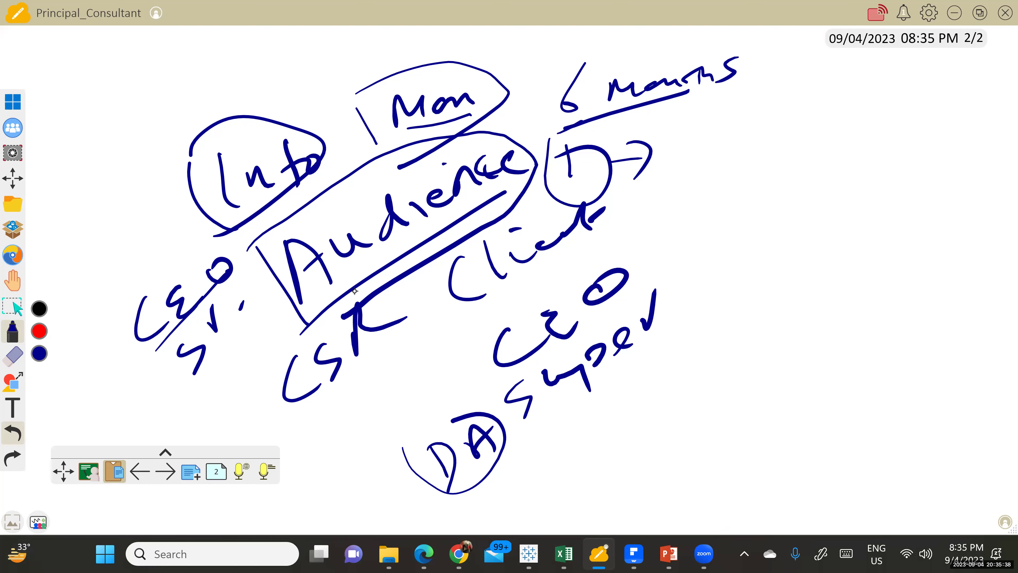
- Switch to Tableau Public and add a Region filter to the Map worksheet that uses all values
mouse_move(599, 553)
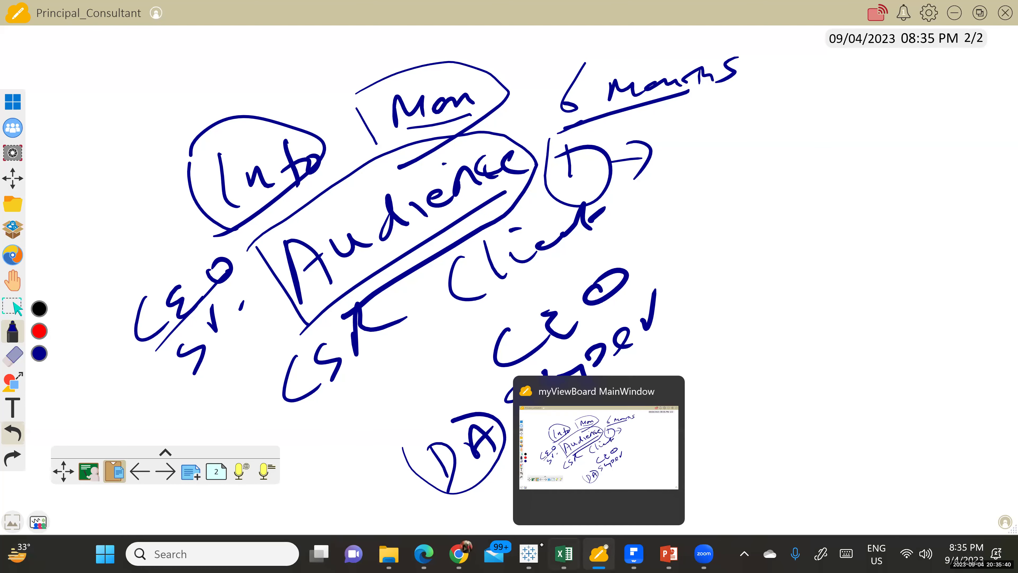
mouse_move(529, 553)
left_click(537, 484)
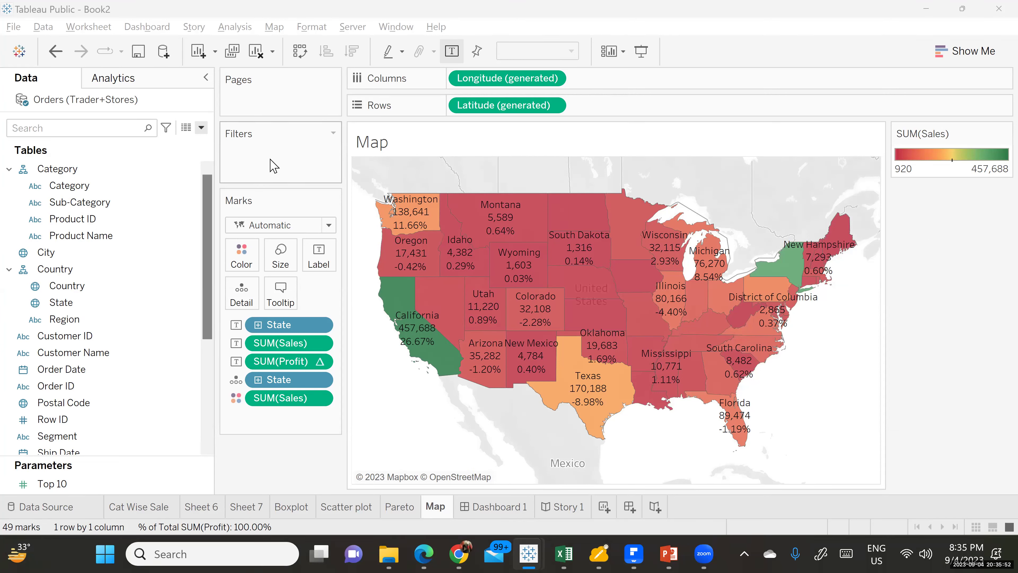
left_click_drag(60, 319, 187, 284)
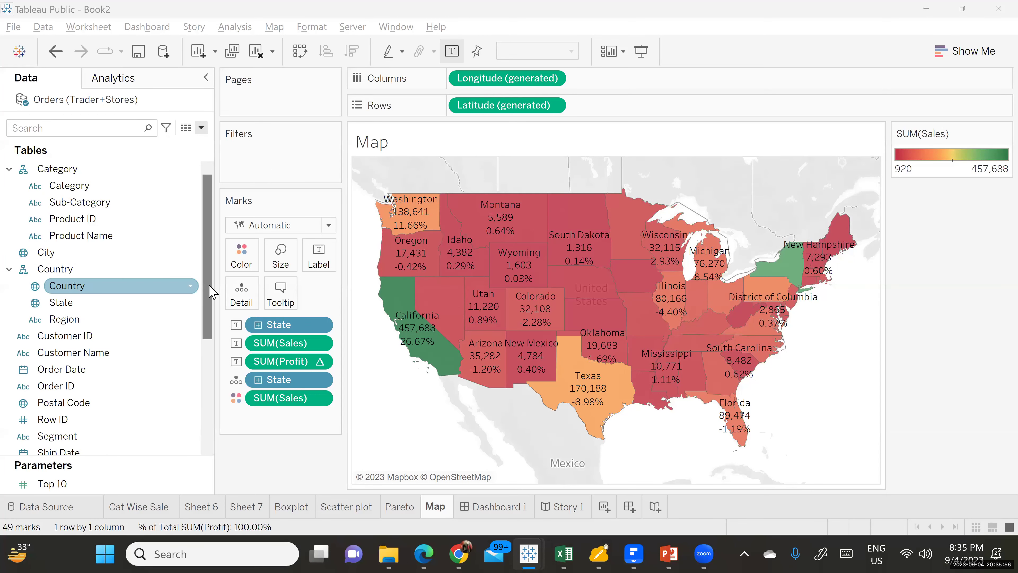
scroll(212, 378, "down", 3)
left_click_drag(56, 375, 213, 305)
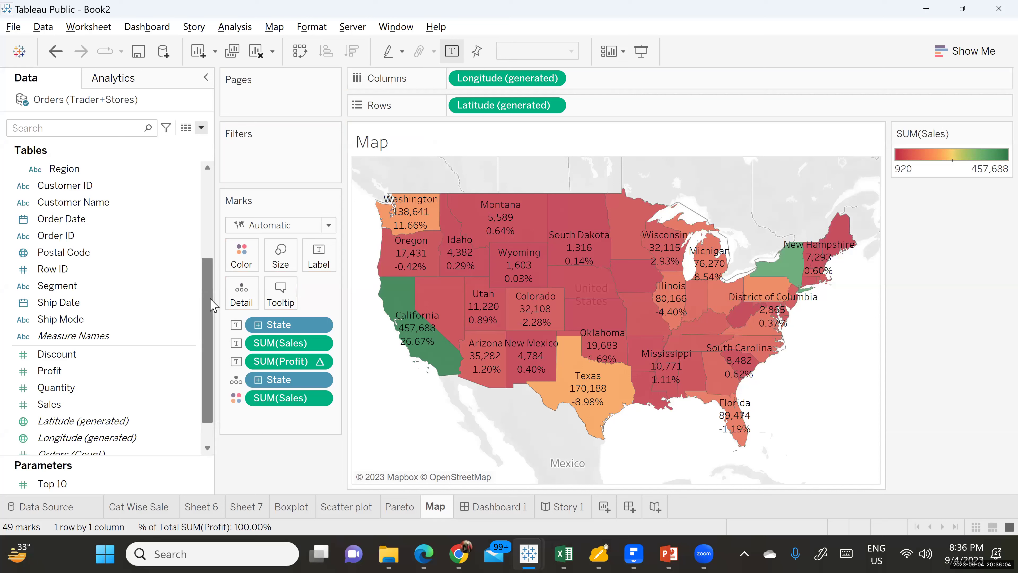
scroll(211, 182, "up", 5)
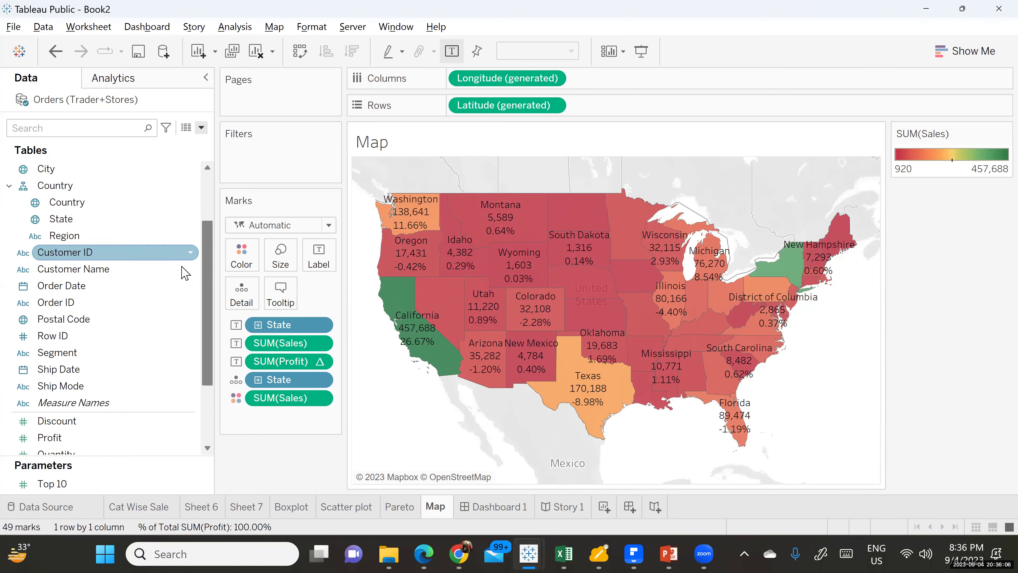
left_click_drag(204, 243, 208, 170)
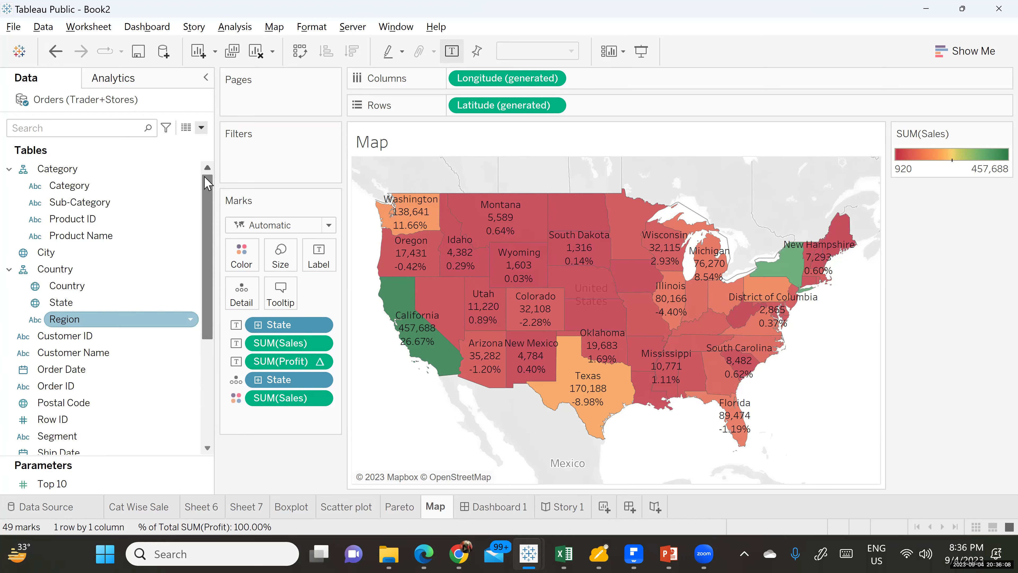
left_click_drag(75, 318, 277, 154)
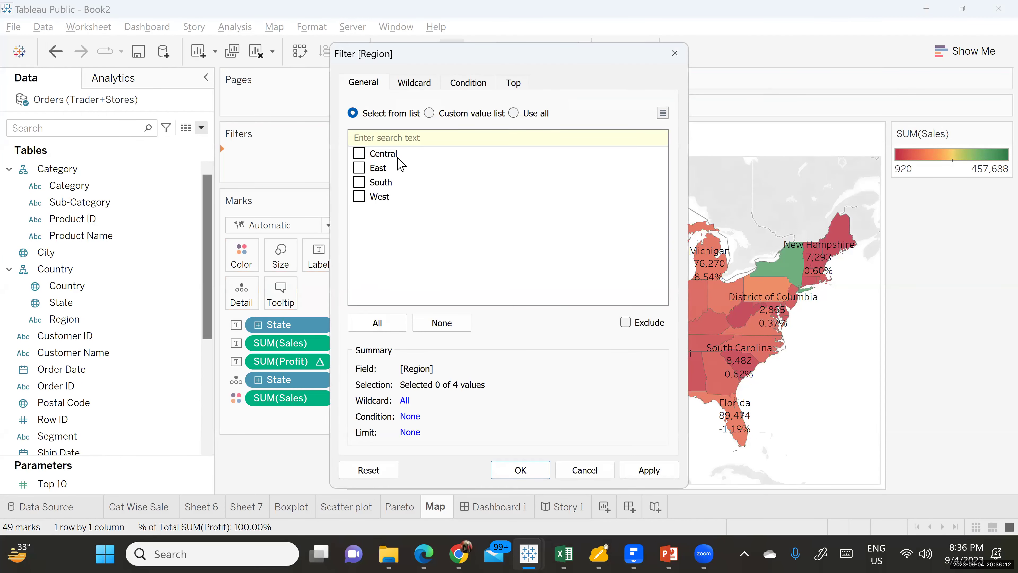
left_click(530, 115)
left_click(649, 469)
left_click(521, 470)
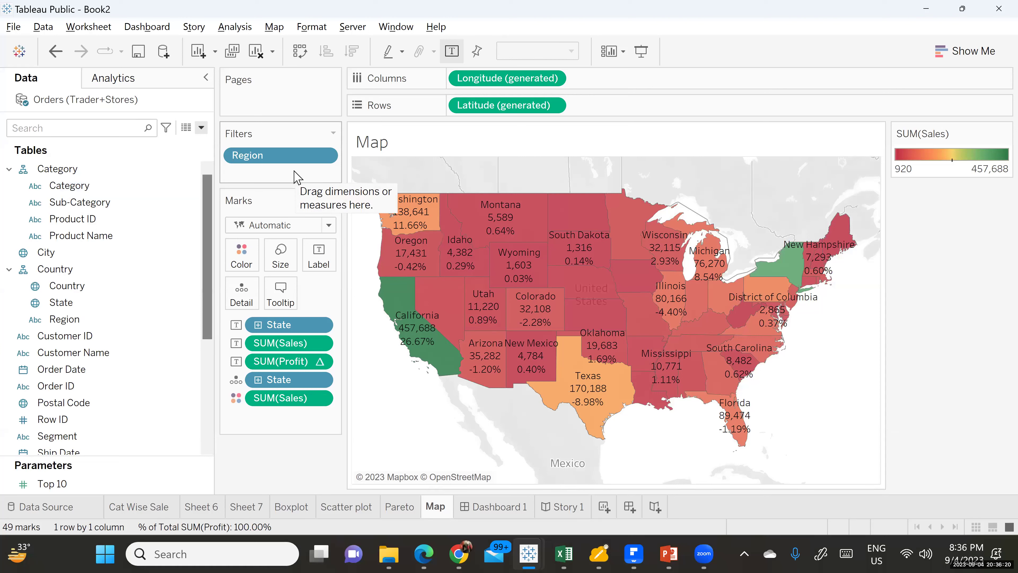
- Add a Category filter to the Map worksheet that uses all values
left_click(149, 188)
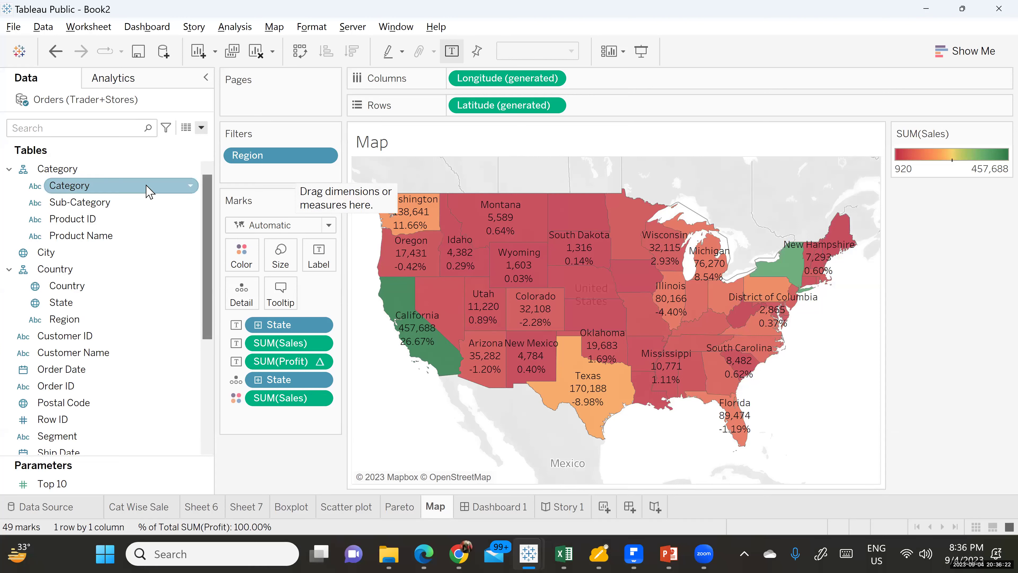
left_click_drag(96, 189, 266, 179)
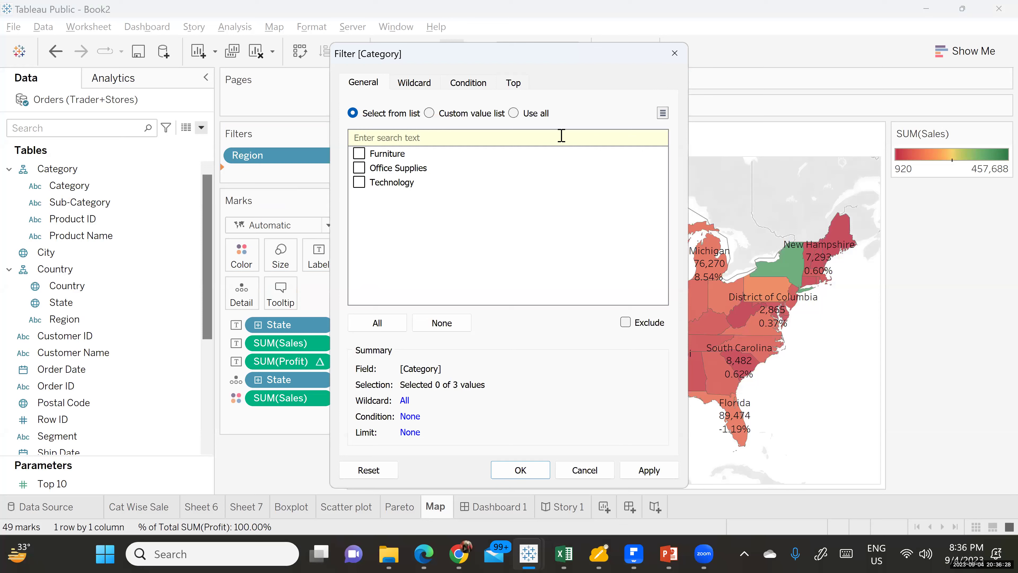
left_click(514, 113)
left_click(661, 469)
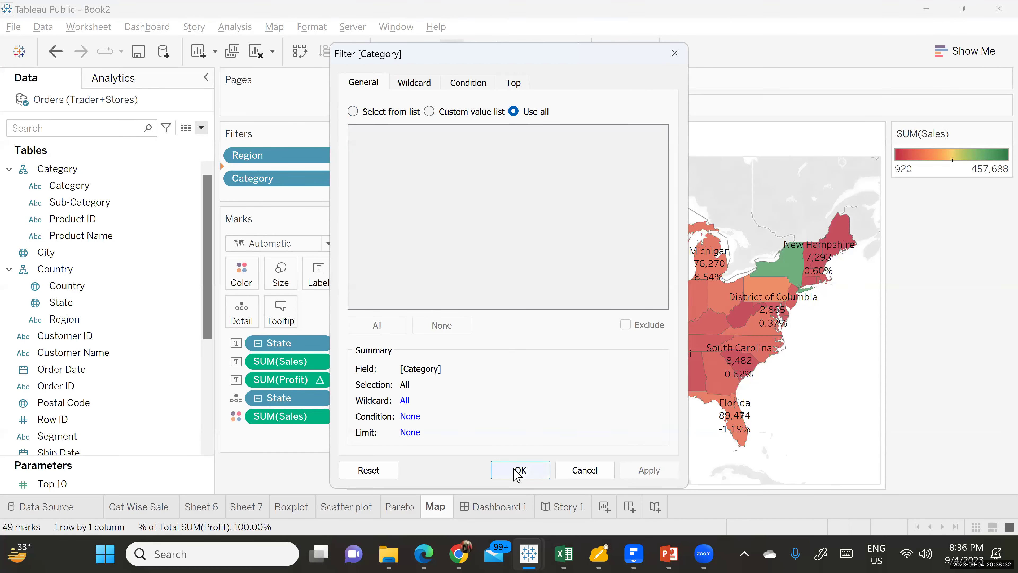
left_click(517, 472)
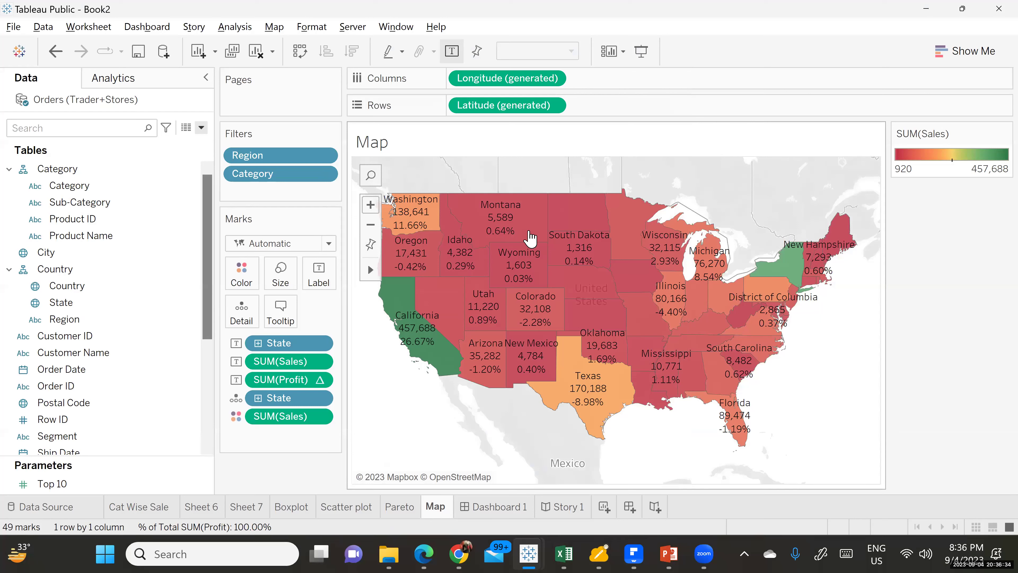
mouse_move(531, 237)
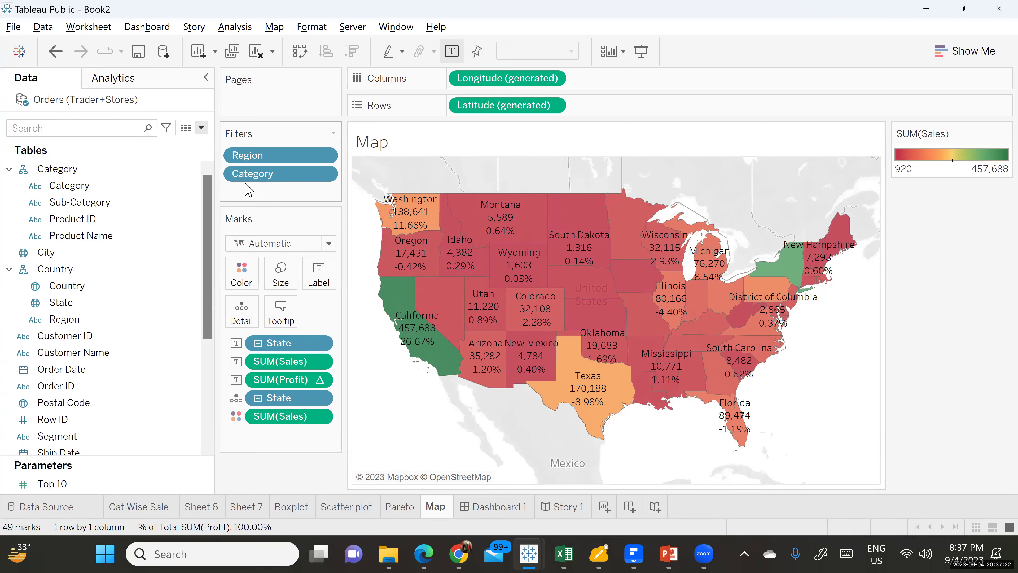
- Switch to the myViewBoard whiteboard and handwrite "ART" in the blank area right of "6 Months"
mouse_move(614, 554)
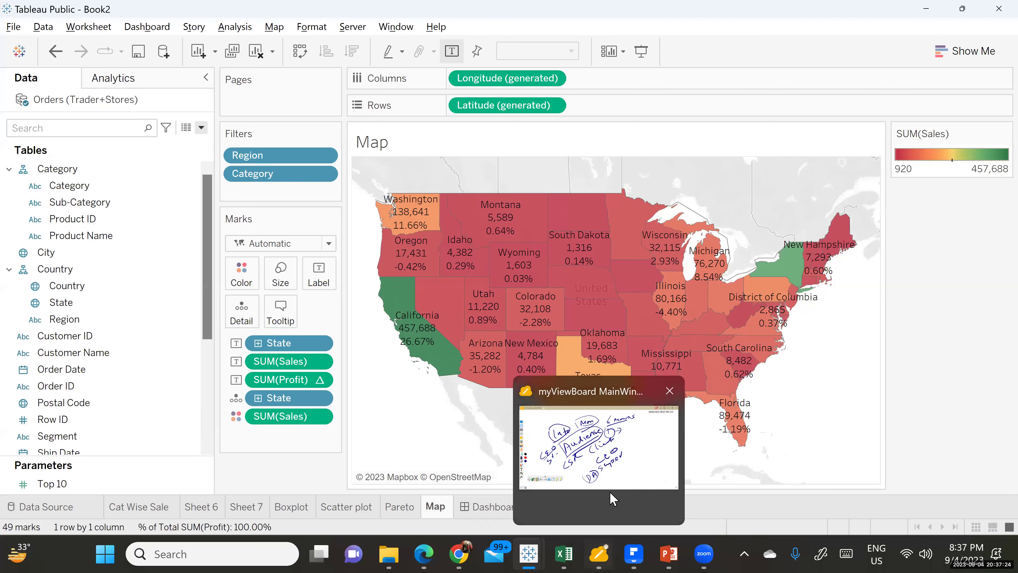
left_click(613, 499)
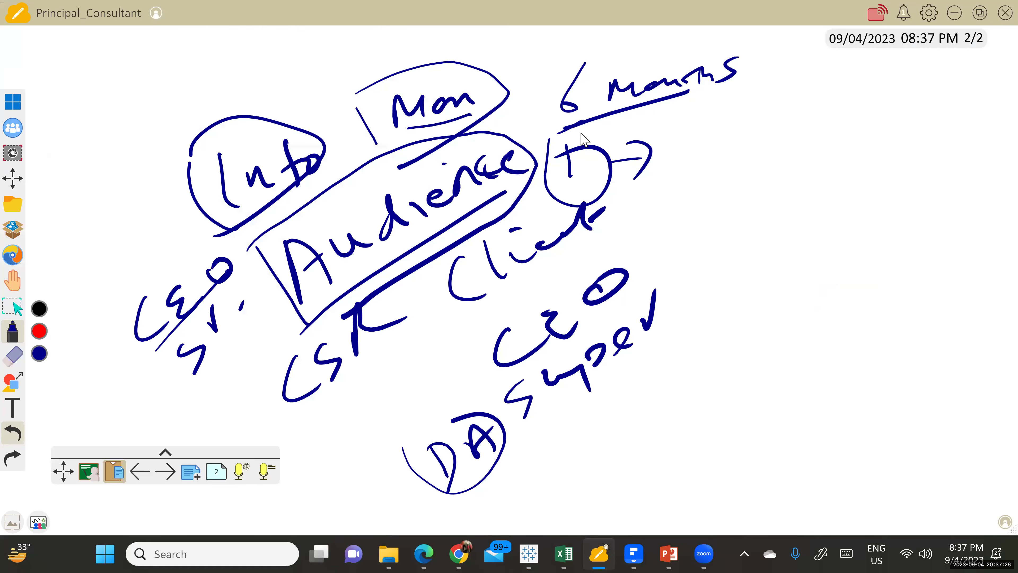
mouse_move(749, 158)
left_mouse_down()
mouse_move(746, 194)
mouse_move(775, 185)
left_mouse_up()
mouse_move(750, 173)
left_mouse_down()
mouse_move(790, 154)
mouse_move(787, 180)
left_mouse_up()
mouse_move(788, 154)
left_mouse_down()
mouse_move(810, 177)
mouse_move(850, 135)
left_mouse_up()
left_click_drag(838, 138, 834, 186)
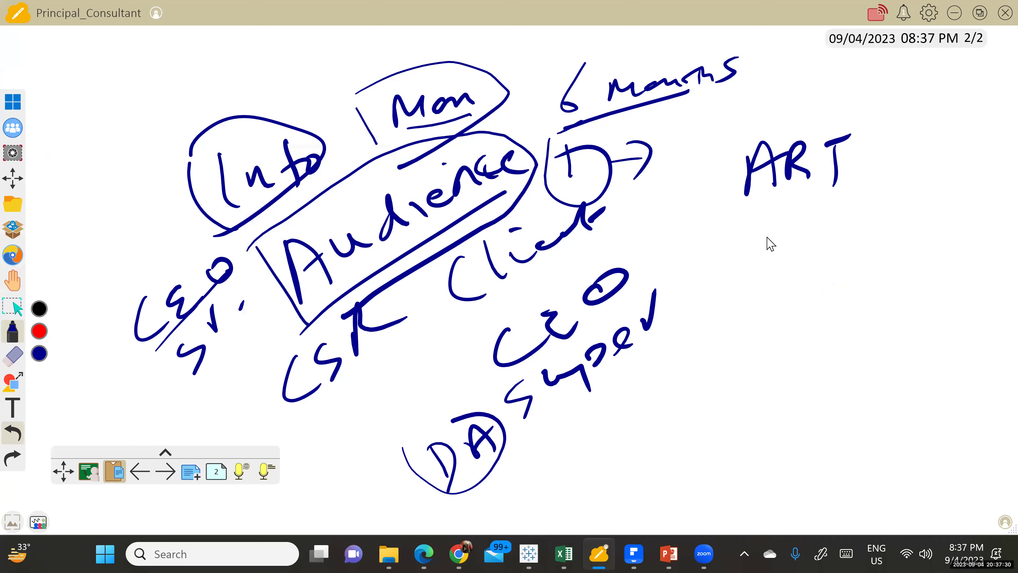
- Handwrite "Skill" and "Techingo" on two lines beneath "ART"
left_click_drag(768, 218, 747, 258)
left_click_drag(802, 207, 806, 237)
left_click_drag(815, 211, 833, 230)
left_click_drag(865, 185, 868, 218)
left_click_drag(879, 197, 882, 220)
left_click_drag(846, 188, 844, 199)
left_click_drag(770, 285, 793, 263)
mouse_move(786, 277)
left_mouse_down()
mouse_move(796, 309)
mouse_move(833, 286)
left_mouse_up()
mouse_move(861, 265)
left_mouse_down()
mouse_move(869, 276)
mouse_move(891, 270)
left_mouse_up()
left_click_drag(903, 258, 963, 241)
left_click_drag(962, 242, 961, 277)
left_click_drag(987, 231, 978, 245)
left_click_drag(907, 222, 918, 223)
- Sketch a pair of chart axes below the three words, with a curve that rises, dips and rises again, and underline the dip
mouse_move(751, 325)
left_mouse_down()
mouse_move(784, 485)
mouse_move(966, 421)
left_mouse_up()
mouse_move(800, 453)
left_mouse_down()
mouse_move(814, 397)
mouse_move(841, 357)
mouse_move(892, 365)
mouse_move(951, 399)
mouse_move(971, 395)
mouse_move(989, 345)
left_mouse_up()
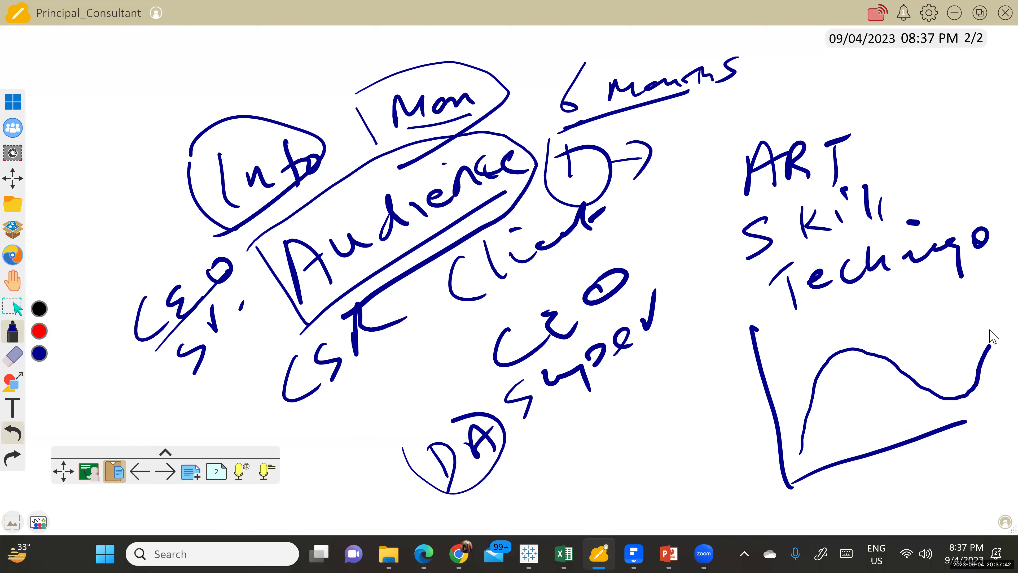
left_click_drag(906, 412, 984, 390)
- Underline part of "Techingo" and outline the words "ART", "Skill" and "Techingo"
left_click_drag(826, 298, 882, 278)
left_click_drag(745, 214, 809, 183)
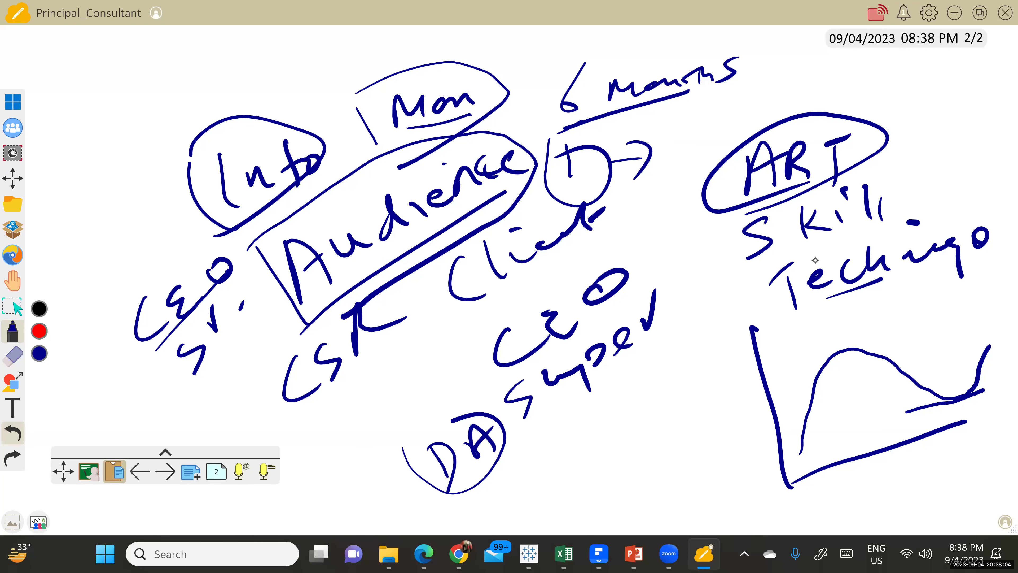
left_click_drag(763, 256, 778, 252)
left_click_drag(719, 269, 766, 266)
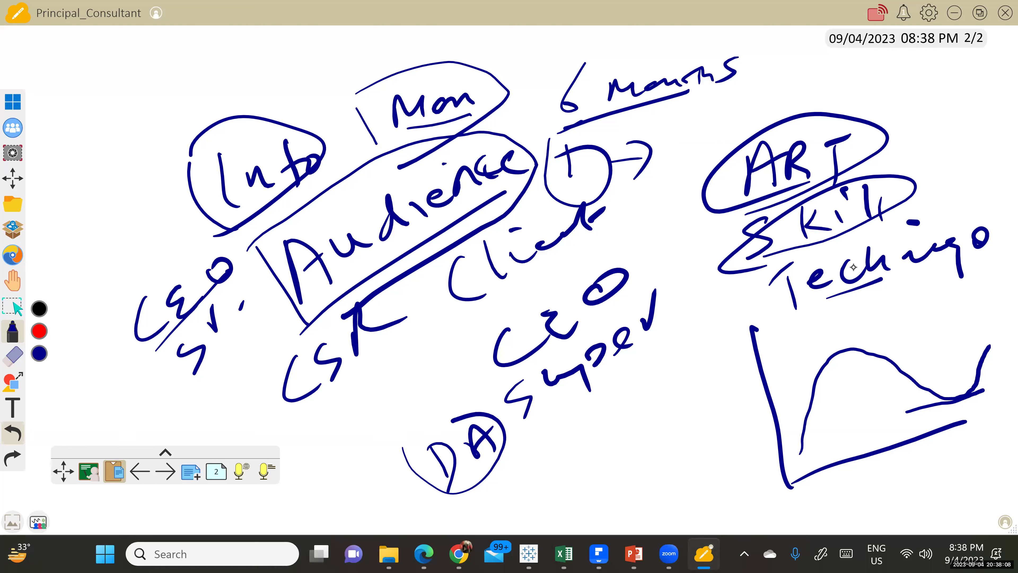
left_click_drag(755, 280, 780, 329)
mouse_move(754, 276)
left_mouse_down()
mouse_move(914, 217)
mouse_move(1004, 204)
mouse_move(944, 281)
mouse_move(770, 305)
left_mouse_up()
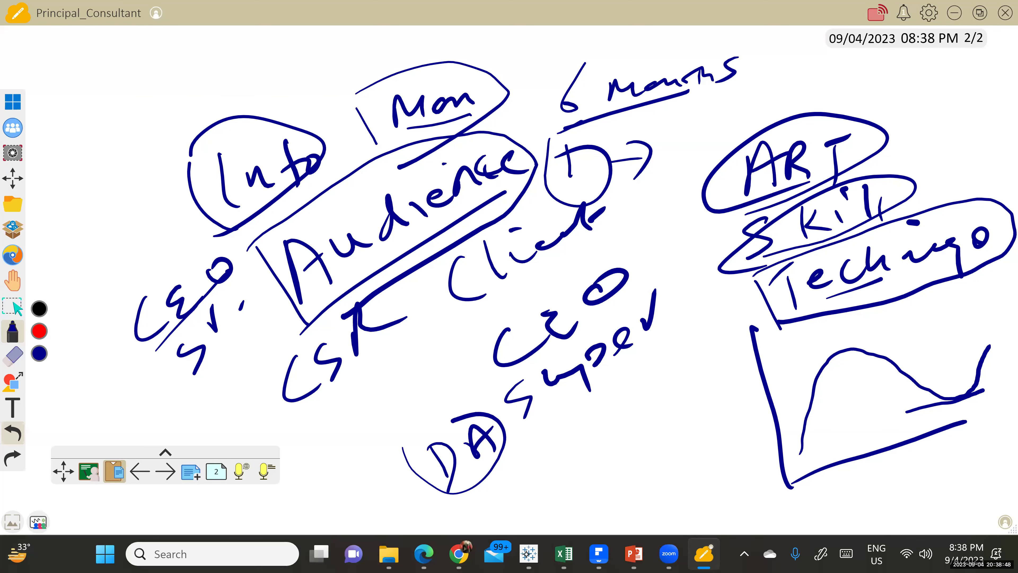
- Switch back to Tableau Public to view the state map on the Map worksheet
mouse_move(528, 553)
left_click(598, 487)
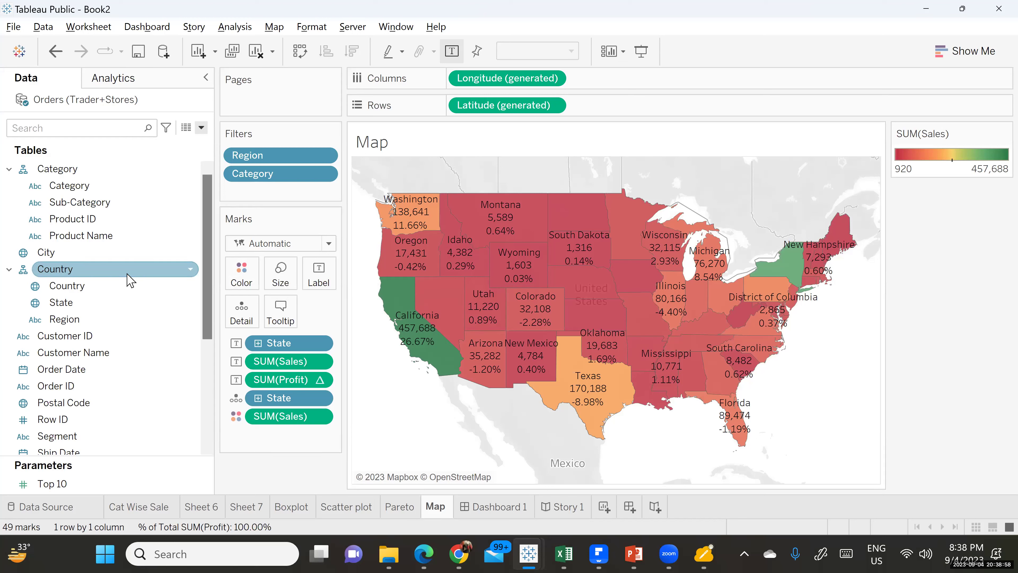
mouse_move(725, 373)
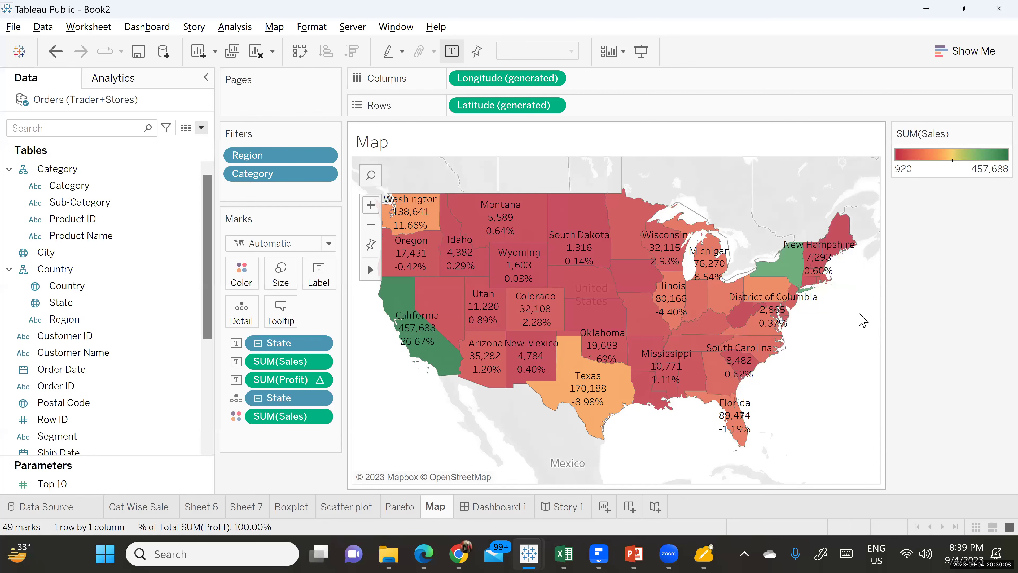
- Switch to the myViewBoard whiteboard and add a blank page after page 2
mouse_move(704, 553)
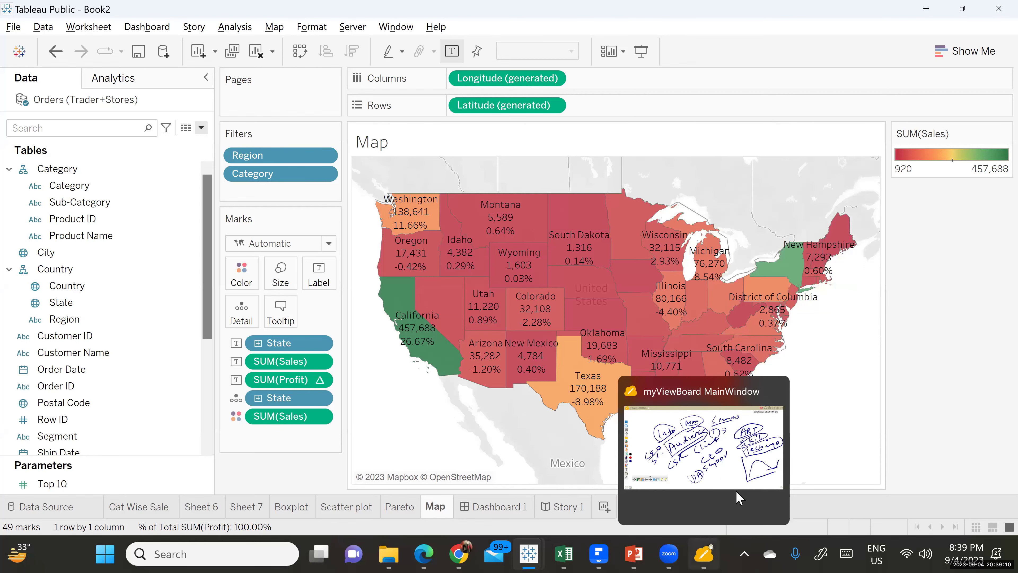
left_click(737, 475)
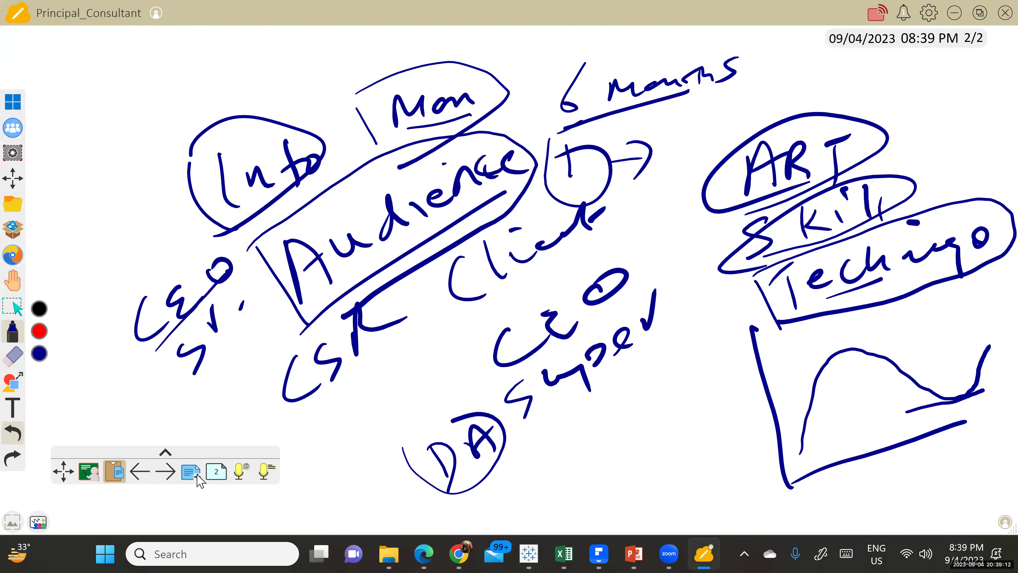
key("ctrl+n")
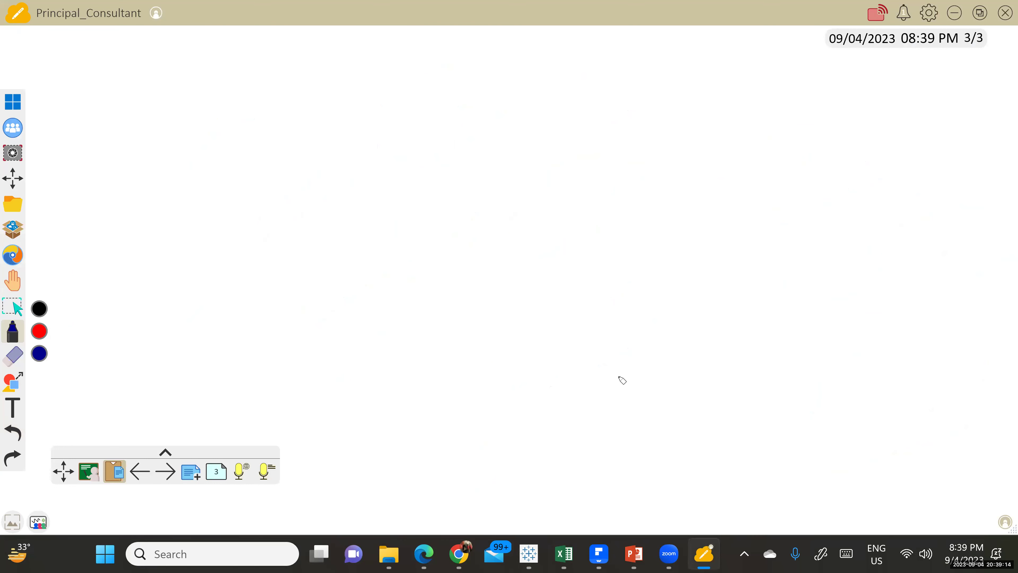
- Handwrite the heading "Pareto Chart" across the upper part of the blank page
mouse_move(314, 143)
left_mouse_down()
mouse_move(318, 203)
mouse_move(320, 176)
left_mouse_up()
mouse_move(349, 171)
left_mouse_down()
mouse_move(365, 160)
mouse_move(380, 172)
left_mouse_up()
mouse_move(388, 155)
left_mouse_down()
mouse_move(401, 141)
mouse_move(469, 159)
left_mouse_up()
left_click_drag(450, 139, 496, 135)
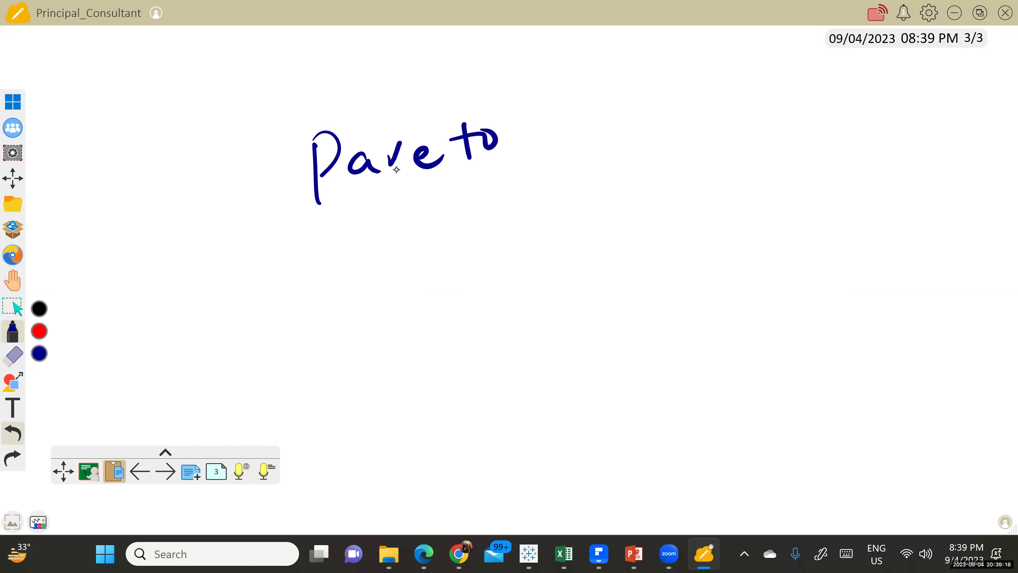
left_click_drag(581, 113, 602, 148)
mouse_move(603, 105)
left_mouse_down()
mouse_move(605, 140)
mouse_move(624, 142)
left_mouse_up()
left_click_drag(647, 117, 655, 131)
left_click_drag(667, 119, 688, 100)
mouse_move(712, 82)
left_mouse_down()
mouse_move(710, 118)
mouse_move(737, 88)
left_mouse_up()
- Handwrite "80-20 principle" beneath the "Pareto Chart" heading
mouse_move(432, 205)
left_mouse_down()
mouse_move(417, 228)
mouse_move(453, 212)
left_mouse_up()
left_click_drag(461, 209, 527, 205)
left_click_drag(549, 190, 602, 189)
left_click_drag(675, 164, 685, 208)
mouse_move(677, 168)
left_mouse_down()
mouse_move(698, 157)
mouse_move(686, 182)
left_mouse_up()
mouse_move(712, 184)
left_mouse_down()
mouse_move(722, 167)
mouse_move(739, 179)
left_mouse_up()
mouse_move(753, 160)
left_mouse_down()
mouse_move(810, 163)
mouse_move(853, 140)
mouse_move(869, 170)
left_mouse_up()
left_click_drag(870, 137, 870, 148)
left_click_drag(907, 96, 904, 142)
left_click_drag(914, 129, 938, 137)
left_click(783, 122)
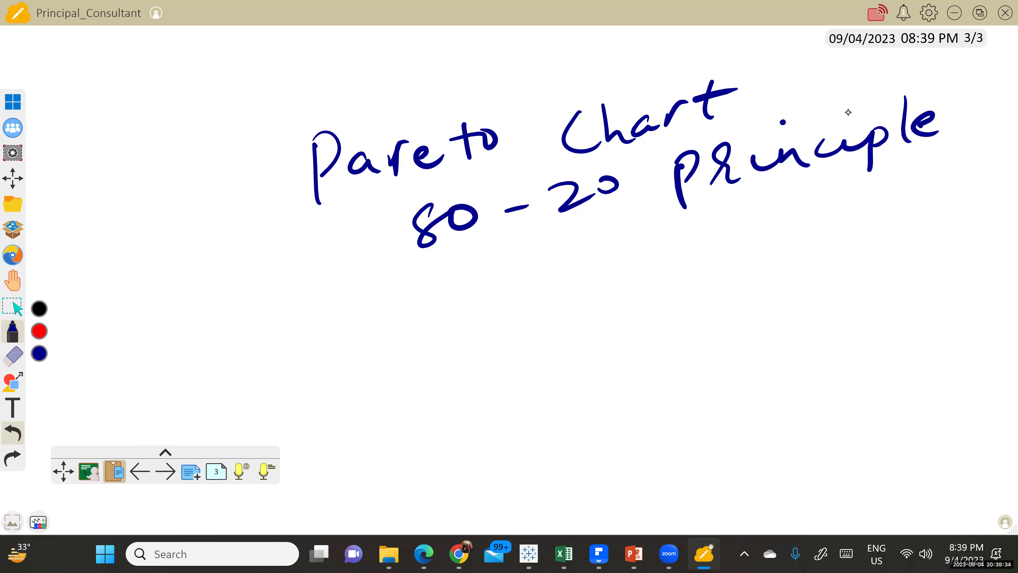
- Handwrite "80% of wealth" on the line beneath "80-20 principle"
mouse_move(593, 250)
left_mouse_down()
mouse_move(576, 262)
mouse_move(645, 250)
left_mouse_up()
left_click_drag(652, 223, 655, 284)
left_click_drag(684, 252, 685, 253)
left_click_drag(755, 229, 777, 265)
left_click_drag(818, 223, 918, 214)
left_click_drag(943, 172, 940, 203)
left_click_drag(928, 193, 980, 200)
- Handwrite "20% of population" on the line beneath "80% of wealth"
left_click_drag(584, 339, 602, 362)
left_click_drag(638, 326, 666, 349)
left_click_drag(657, 317, 653, 318)
left_click(686, 321)
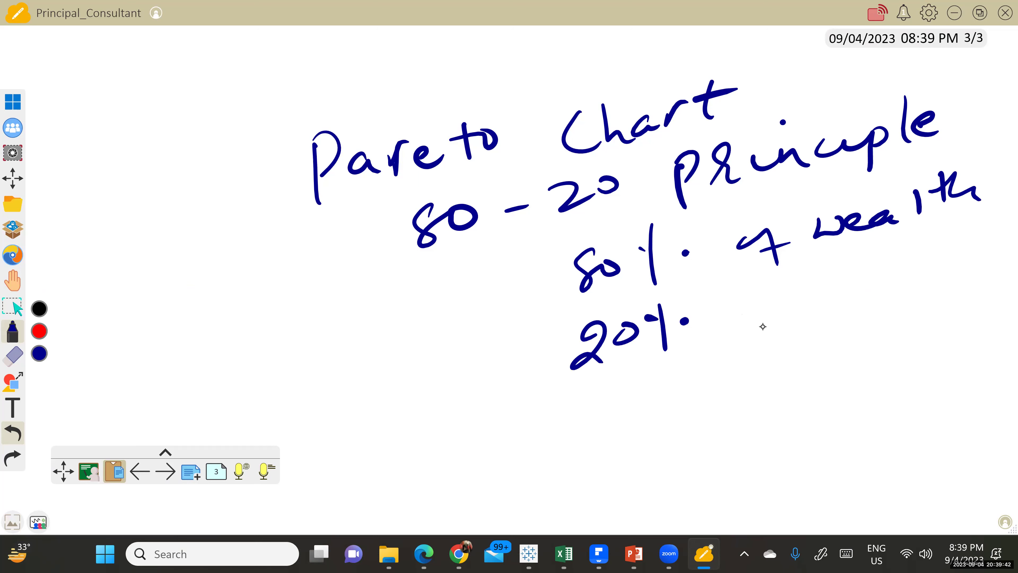
left_click_drag(742, 309, 786, 303)
left_click_drag(769, 311, 769, 330)
left_click_drag(825, 288, 828, 313)
mouse_move(838, 281)
left_mouse_down()
mouse_move(856, 268)
mouse_move(896, 295)
left_mouse_up()
left_click_drag(897, 257, 970, 259)
mouse_move(979, 226)
left_mouse_down()
mouse_move(983, 249)
mouse_move(1016, 237)
left_mouse_up()
left_click(1011, 221)
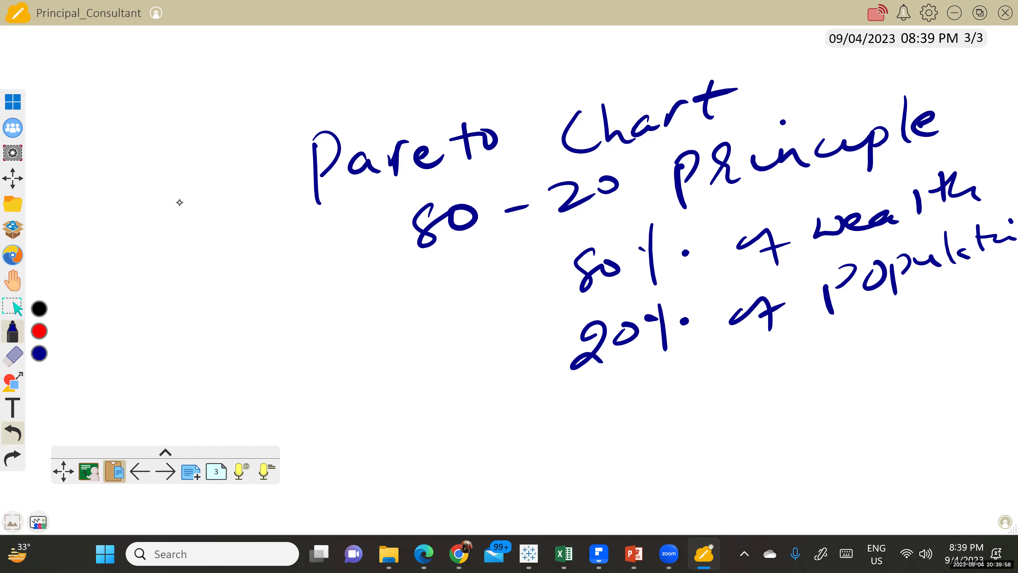
- Handwrite an underlined "10" beside the "Pareto Chart" heading, with "80%" just below it
left_click_drag(155, 174, 169, 219)
left_click_drag(184, 181, 188, 173)
left_click_drag(220, 211, 171, 247)
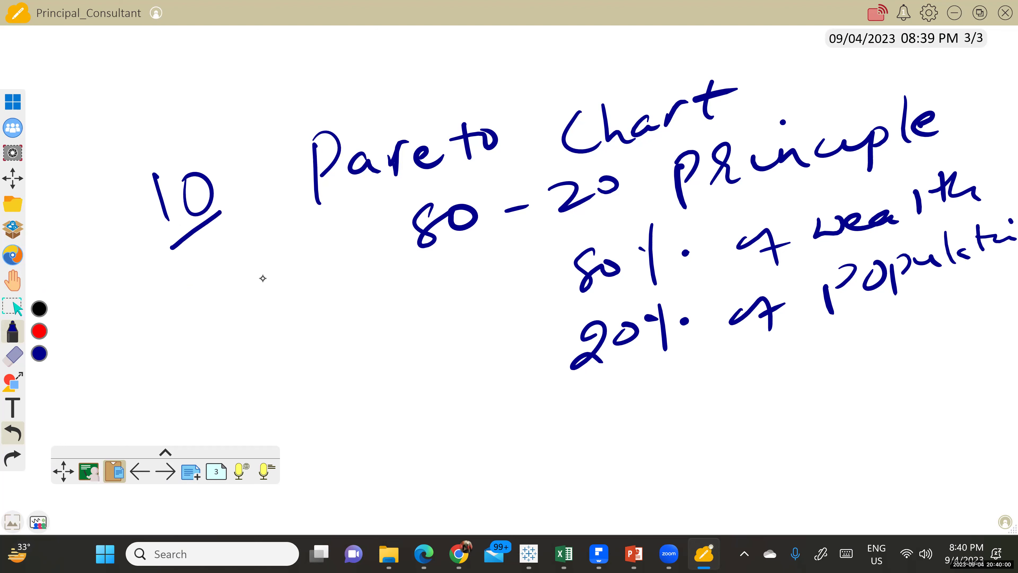
left_click_drag(243, 273, 265, 274)
left_click_drag(263, 233, 284, 278)
left_click_drag(247, 249, 267, 248)
left_click(301, 247)
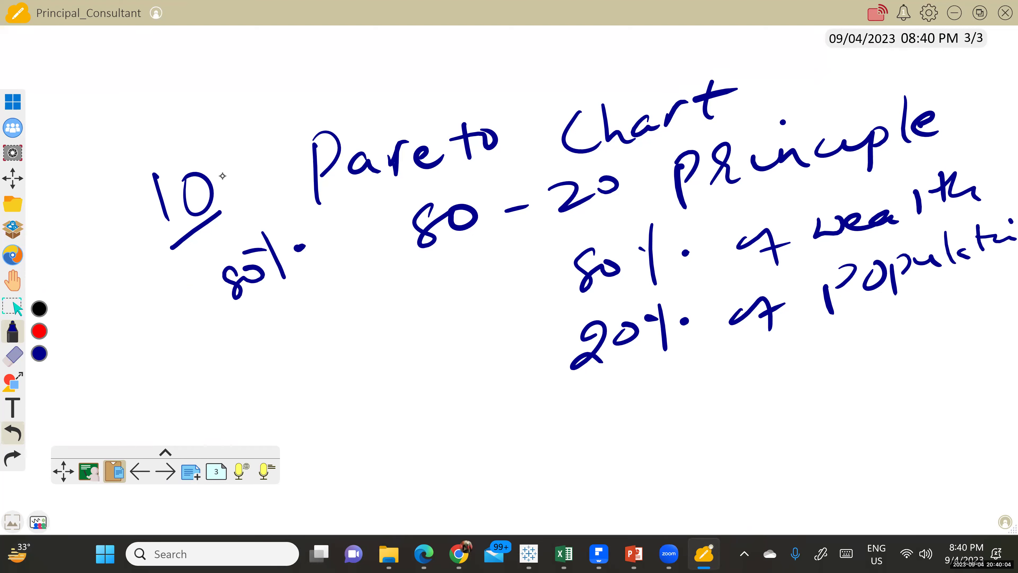
- Handwrite "20%" beneath the "80%" under the number 10, circle it and add an accent stroke to the circle
mouse_move(252, 342)
left_mouse_down()
mouse_move(274, 344)
mouse_move(284, 320)
left_mouse_up()
mouse_move(313, 276)
left_mouse_down()
mouse_move(340, 331)
mouse_move(318, 282)
left_mouse_up()
left_click(353, 292)
left_click_drag(240, 324, 239, 351)
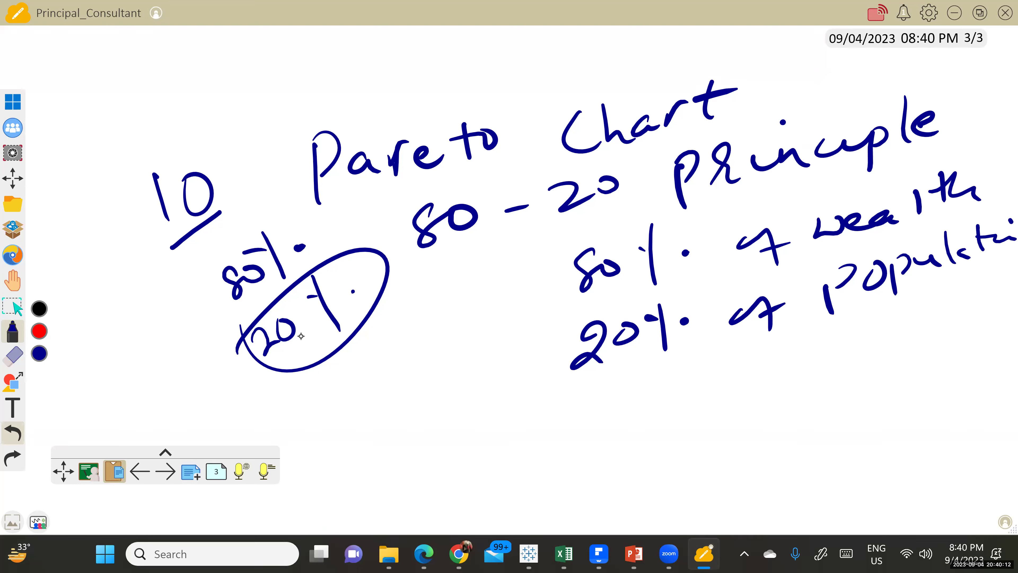
left_click_drag(328, 348, 380, 299)
- Switch to the Book2 workbook in Tableau Public and view its Pareto worksheet
mouse_move(598, 553)
mouse_move(530, 553)
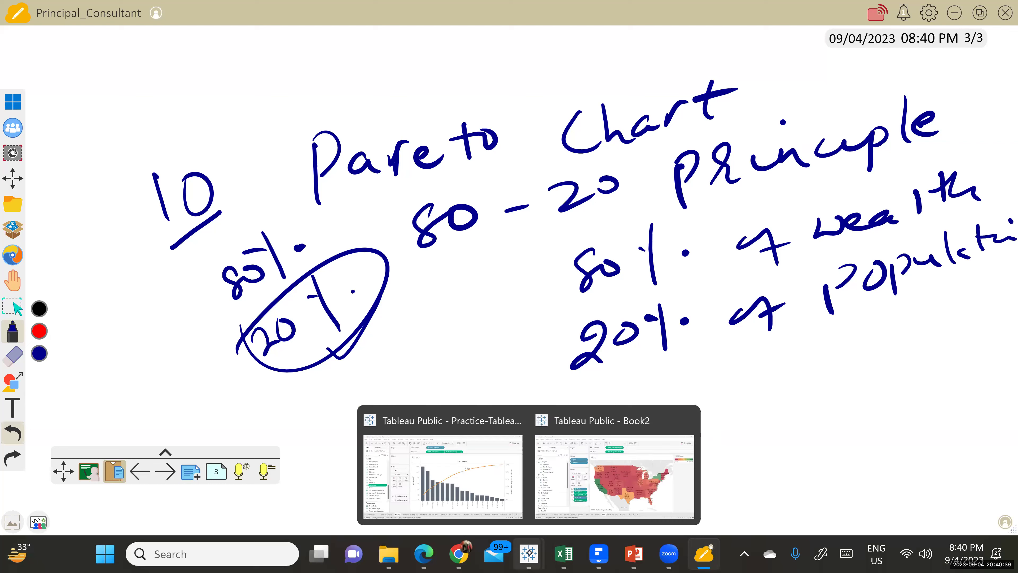
left_click(590, 472)
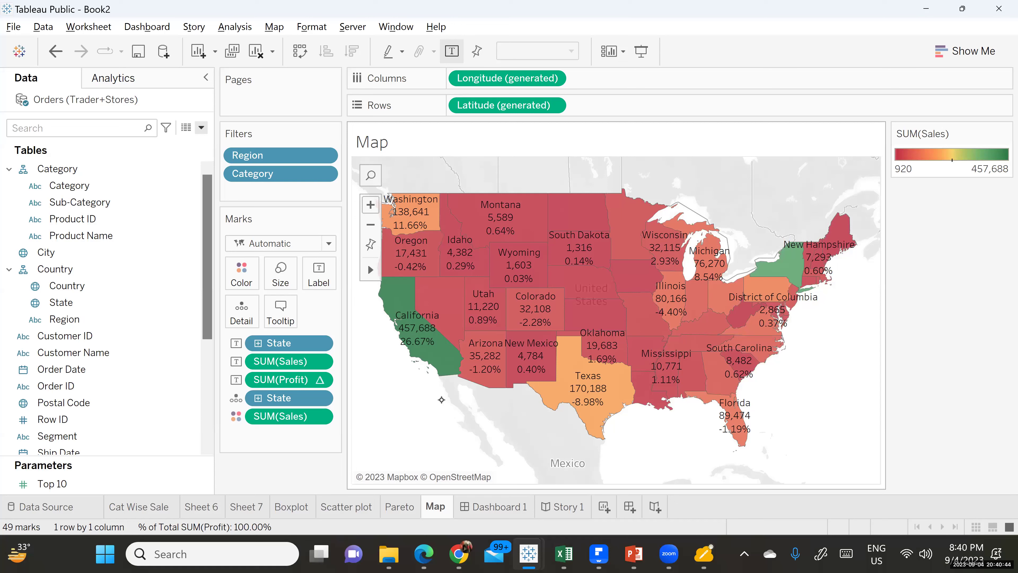
left_click(403, 506)
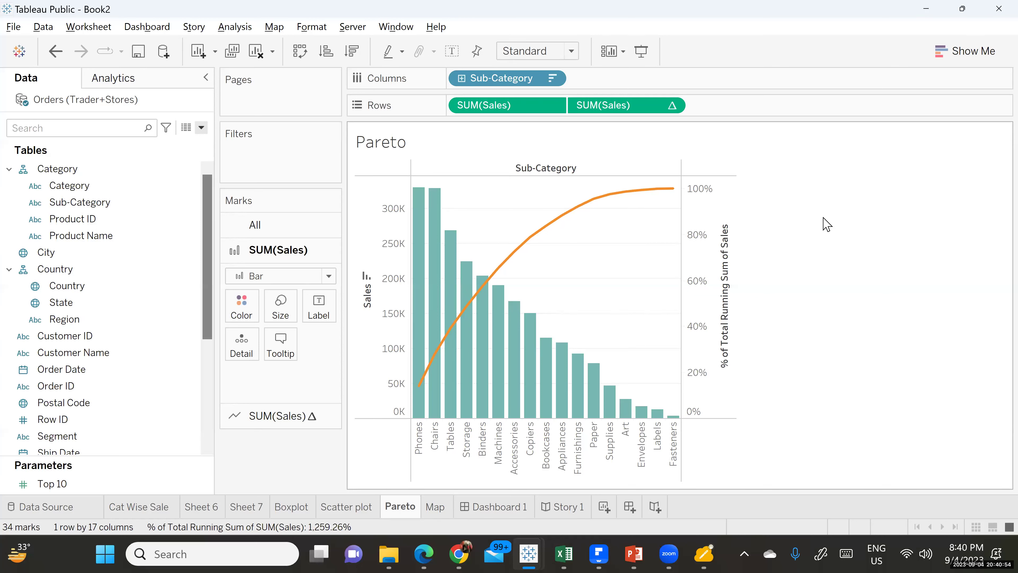
- Switch to the Trader+Stores workbook in Excel and open Sheet2
mouse_move(564, 553)
left_click(603, 474)
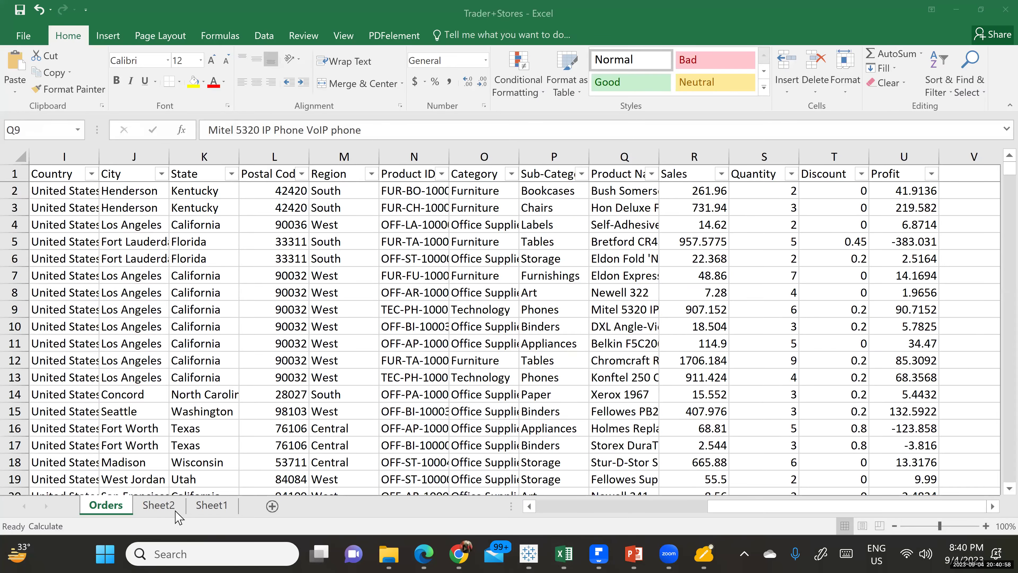
left_click(175, 510)
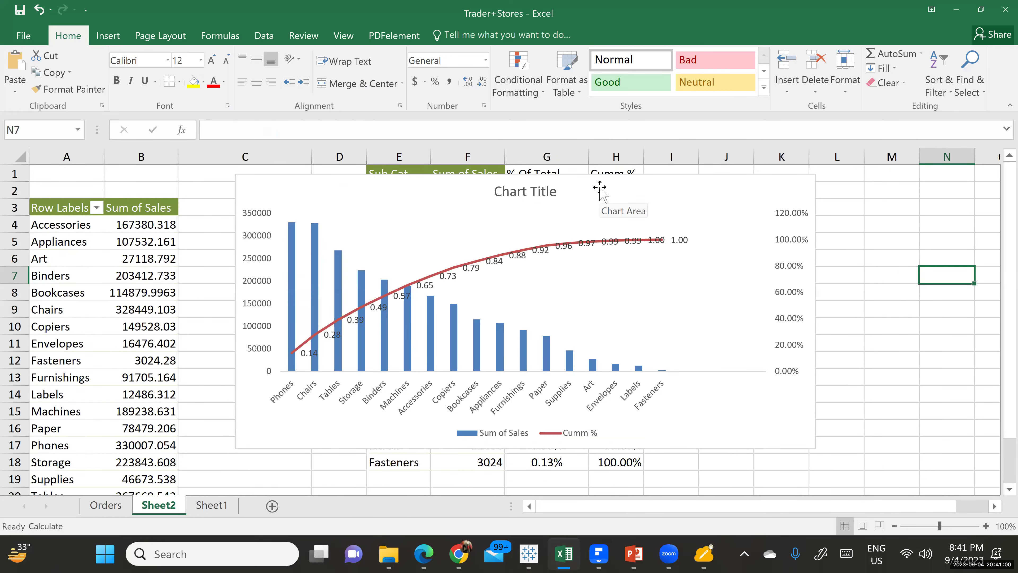
- Move the Pareto chart clear of the sub-category table so all its columns can be read, and deselect the chart
left_click_drag(600, 187, 983, 237)
left_click(984, 240)
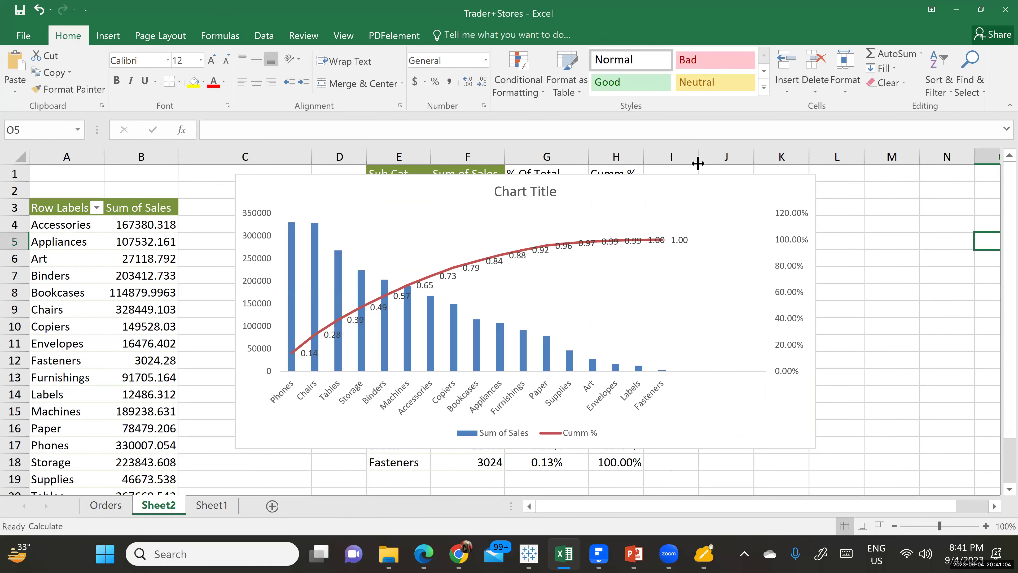
left_click_drag(688, 189, 999, 294)
left_click_drag(619, 506, 290, 353)
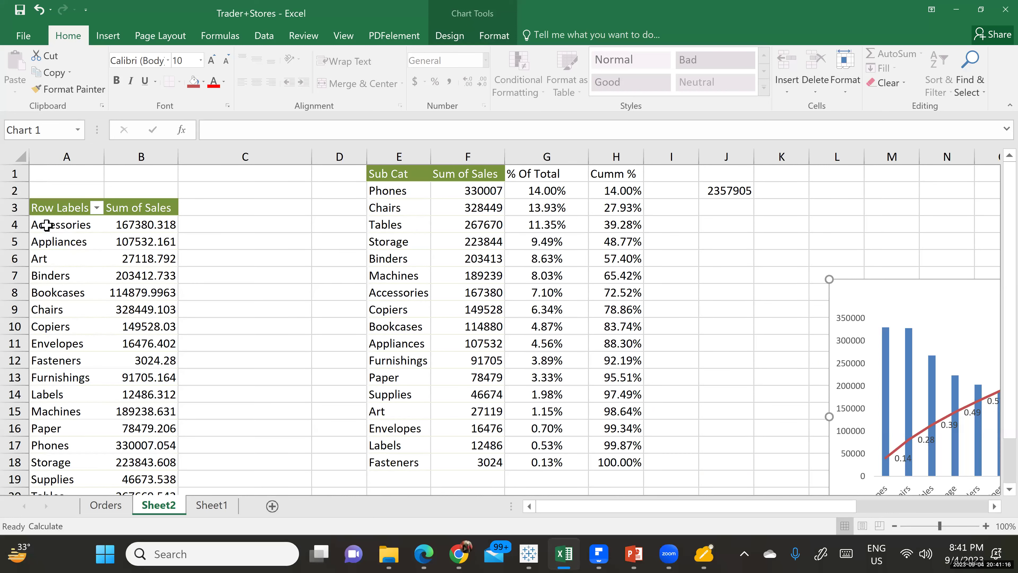
left_click(297, 237)
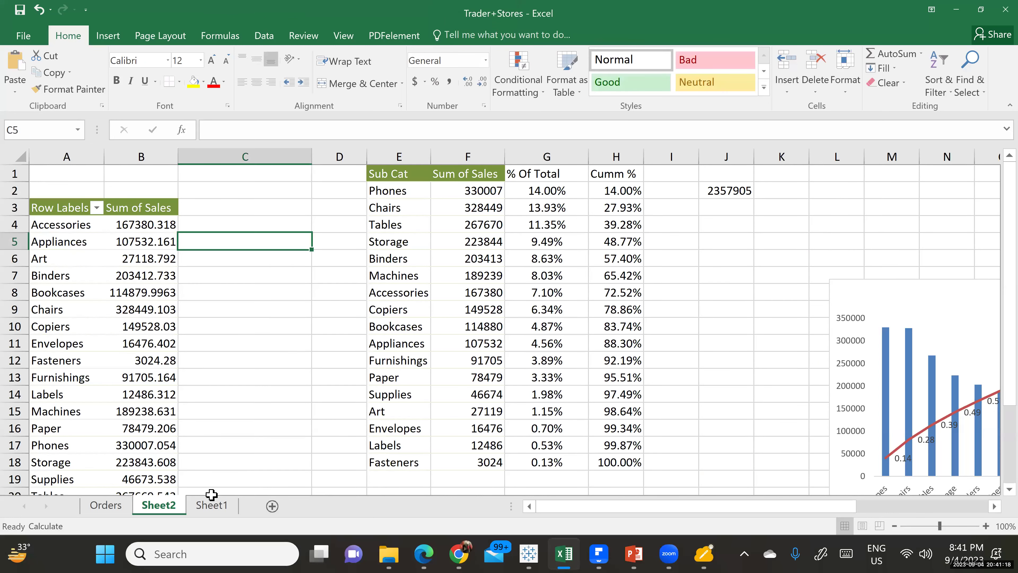
- Look over the sub-category sales and cumulative sales tables on Sheet1, and return to Sheet2
left_click(211, 506)
left_click(926, 253)
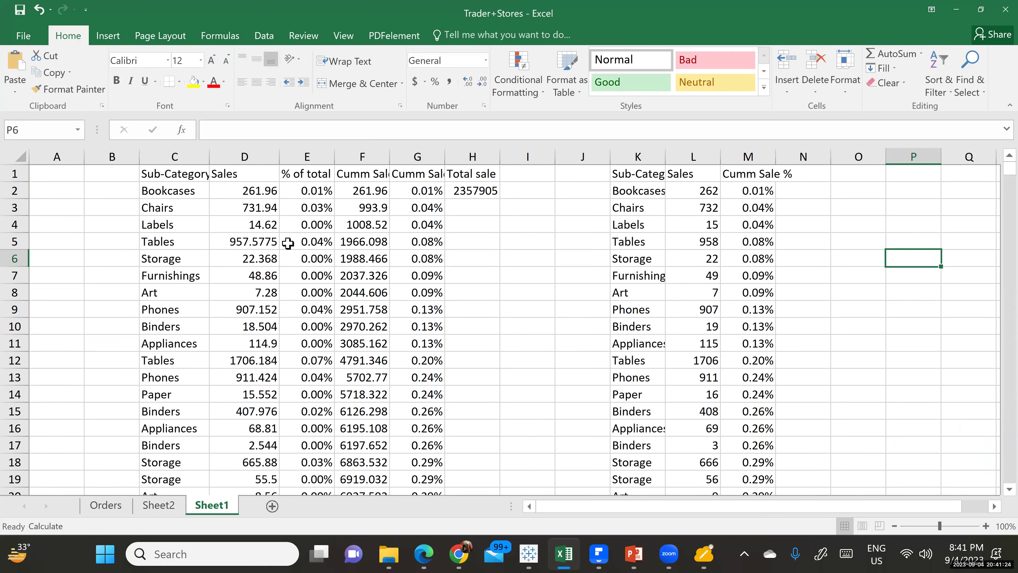
left_click(160, 506)
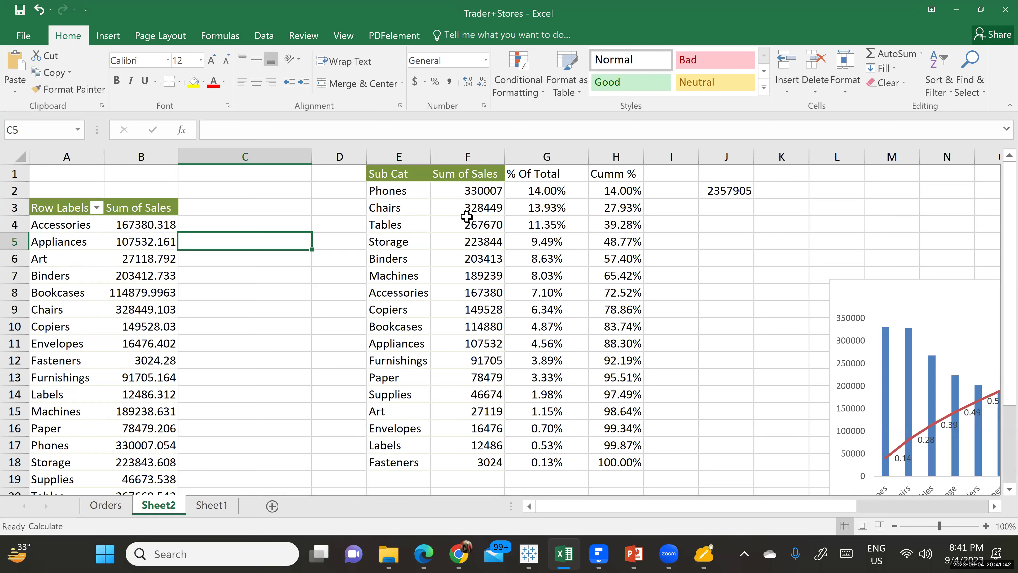
- Examine how the % Of Total formulas for Phones and Tables refer to the grand total in J2
left_click(530, 193)
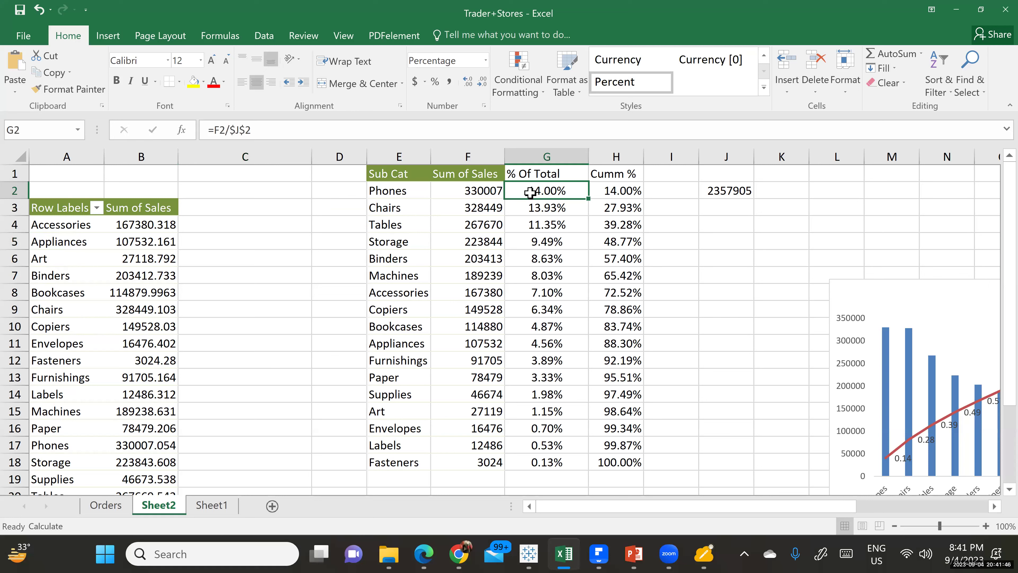
left_click(721, 195)
left_click(380, 155)
left_click(726, 198)
left_click(537, 186)
left_click(552, 223)
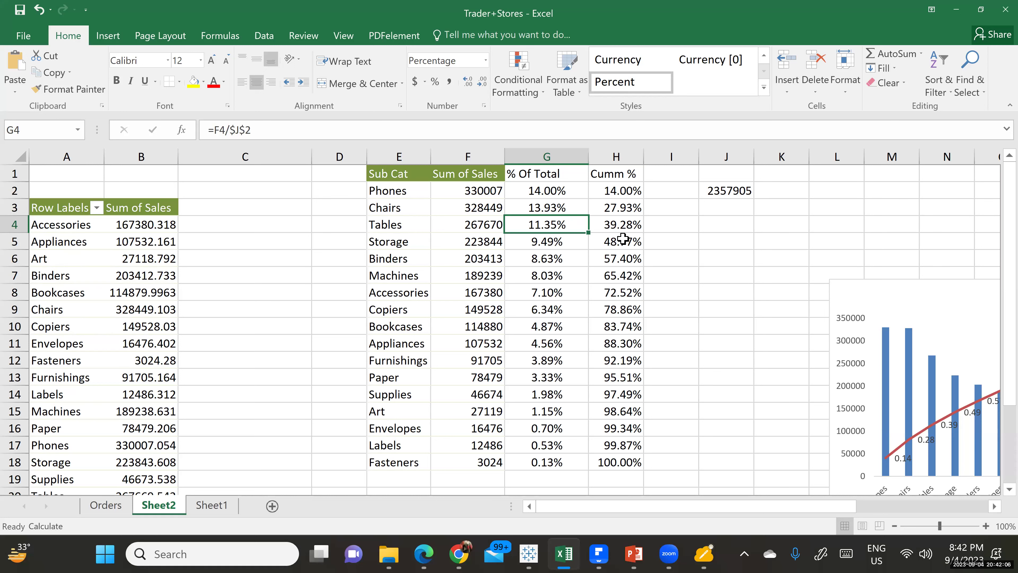
- Compare the Phones and Chairs sub-categories with their % Of Total values
left_click(407, 195)
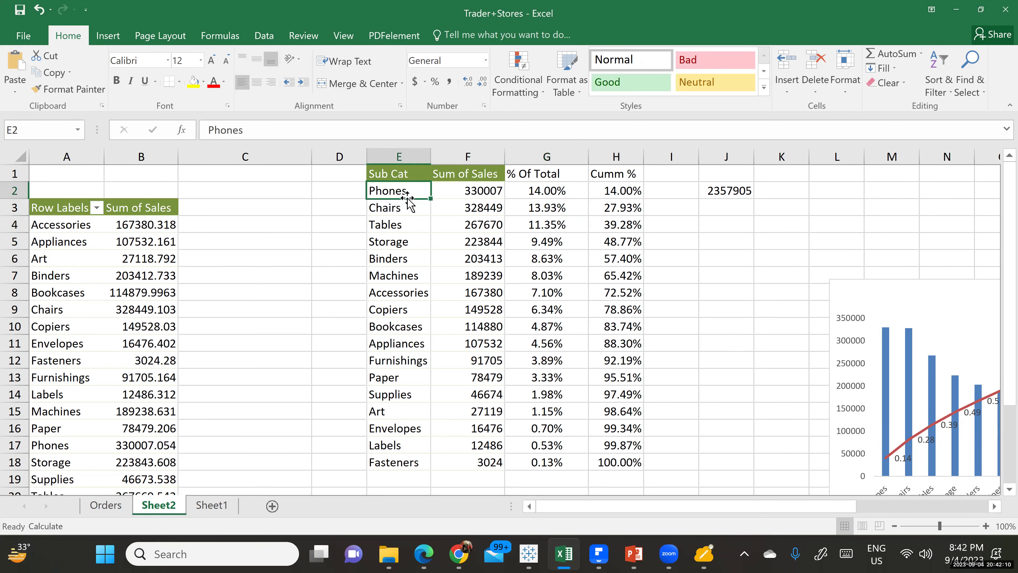
left_click(542, 189)
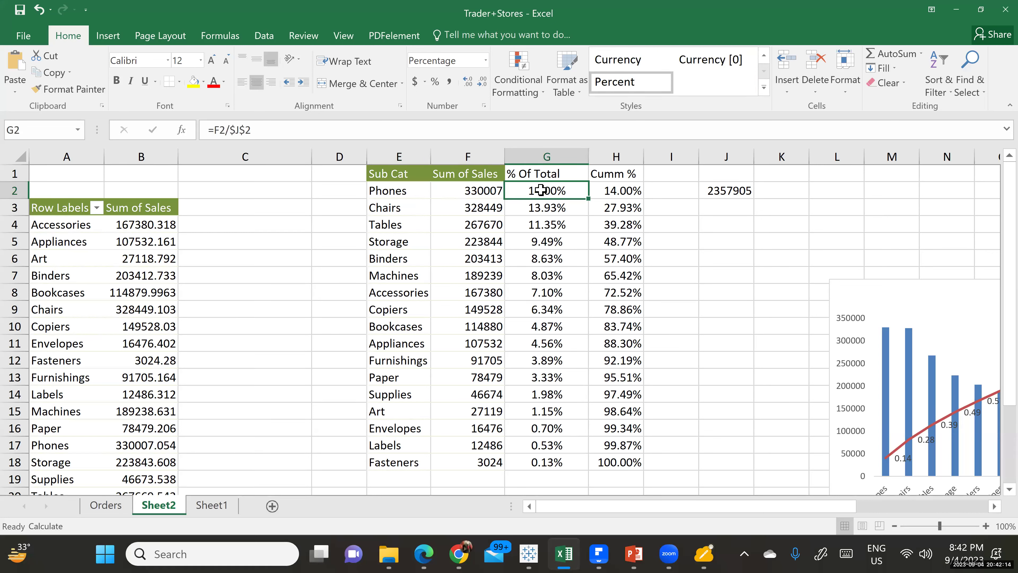
left_click(417, 191)
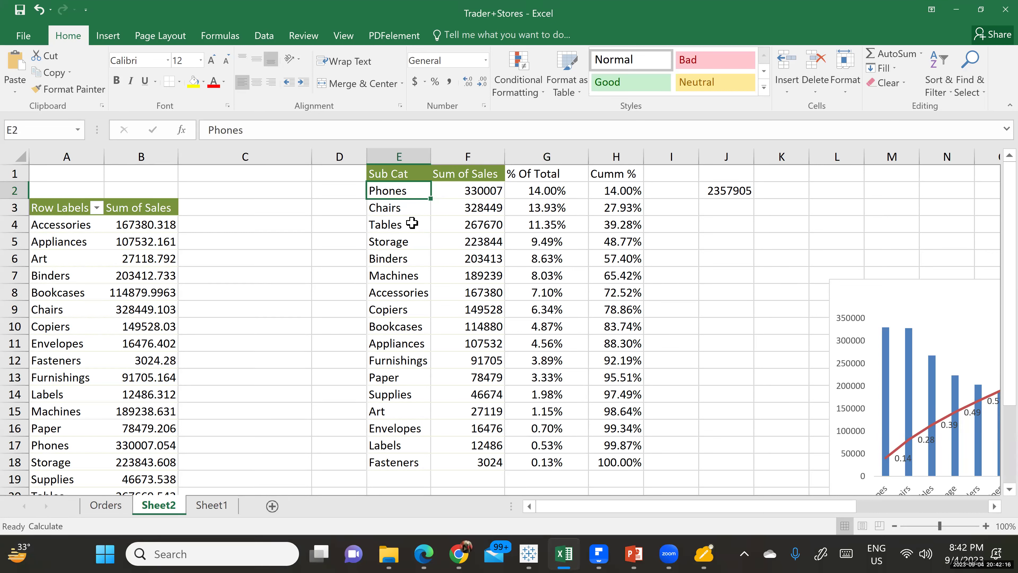
left_click(413, 209)
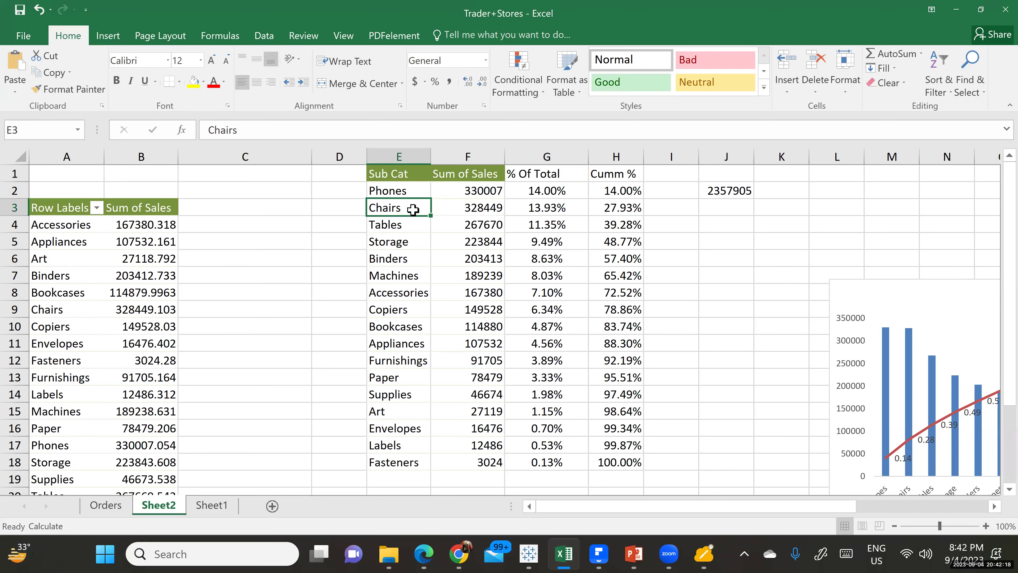
left_click(577, 197)
left_click(575, 211)
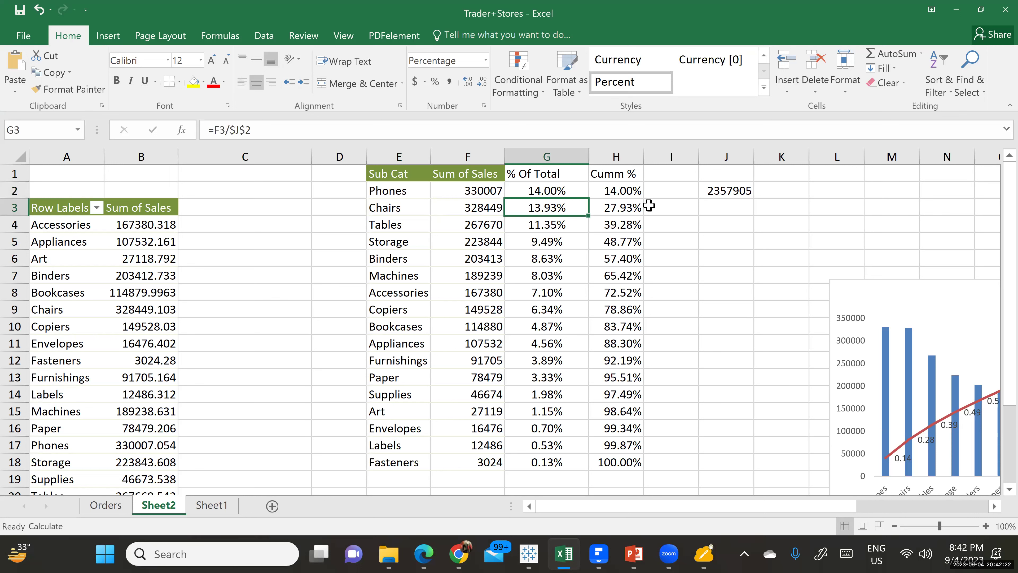
- Examine how the Cumm % formulas for Phones, Chairs and Tables accumulate the % Of Total values
left_click(635, 210)
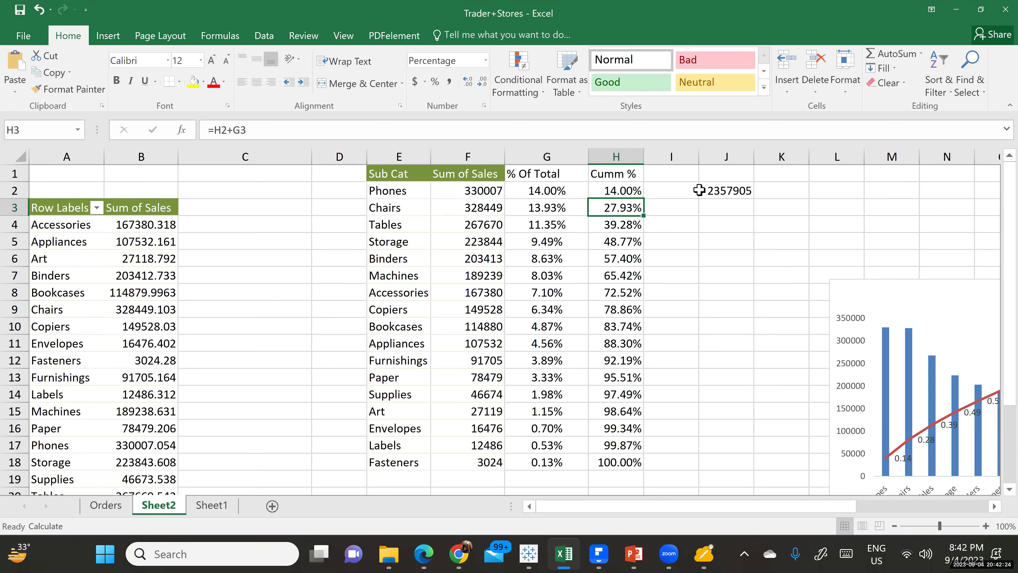
left_click(619, 190)
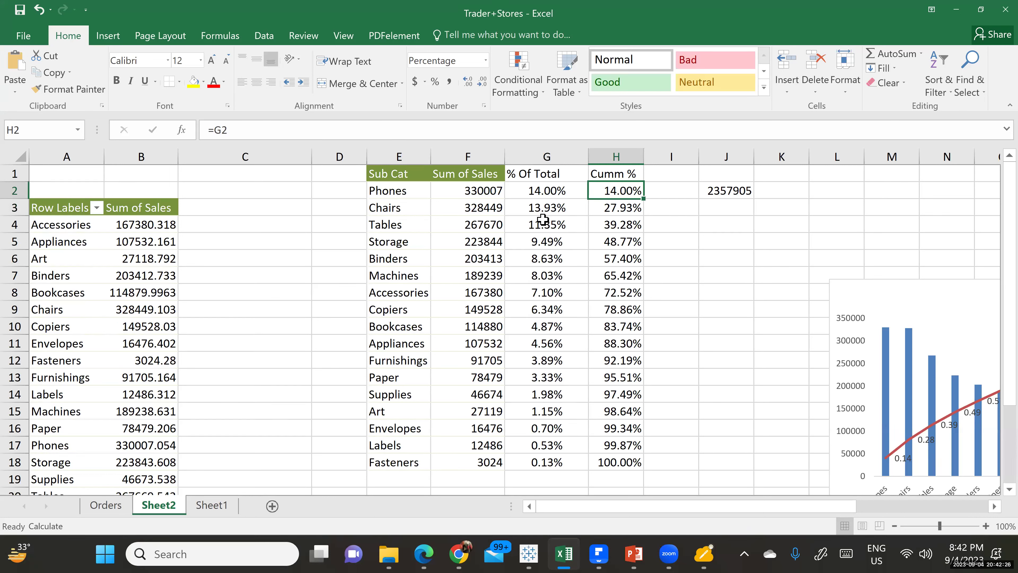
left_click(546, 206)
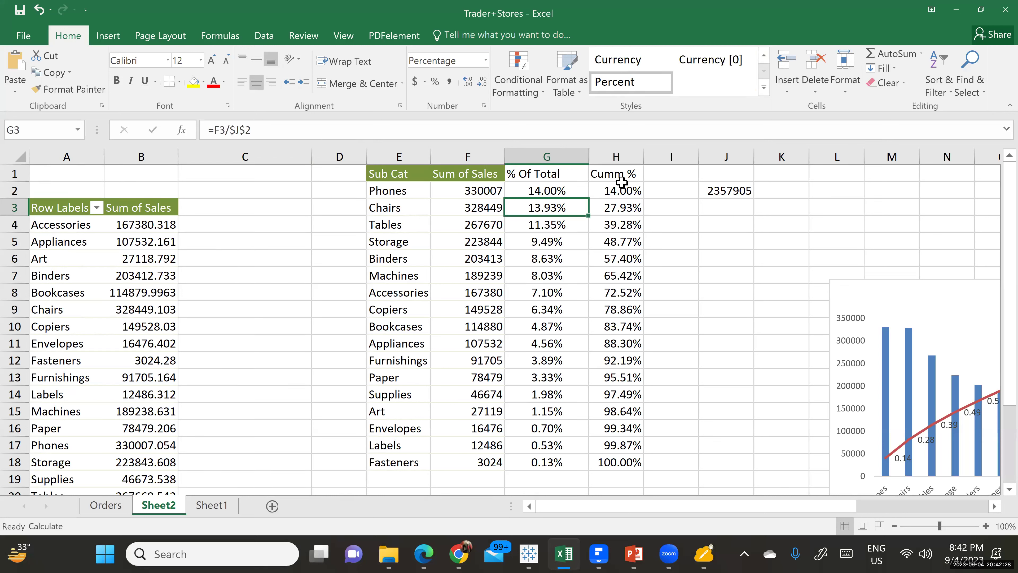
left_click(620, 191)
left_click(616, 208)
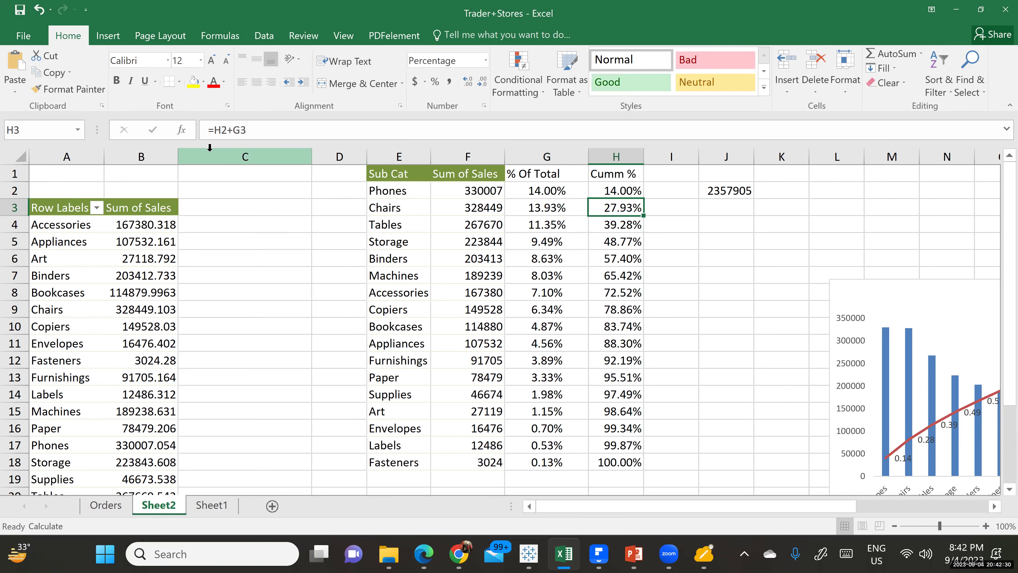
left_click(612, 223)
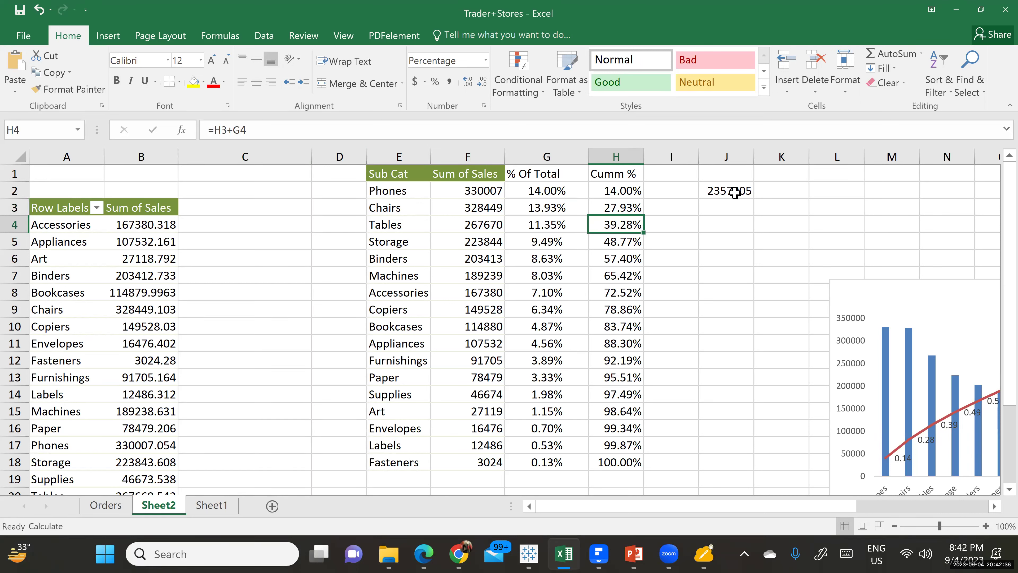
- Check the Cumm % formula for Copiers and highlight the Sub Cat entries from Phones through Copiers
left_click(389, 192)
left_click(375, 208)
left_click(366, 227)
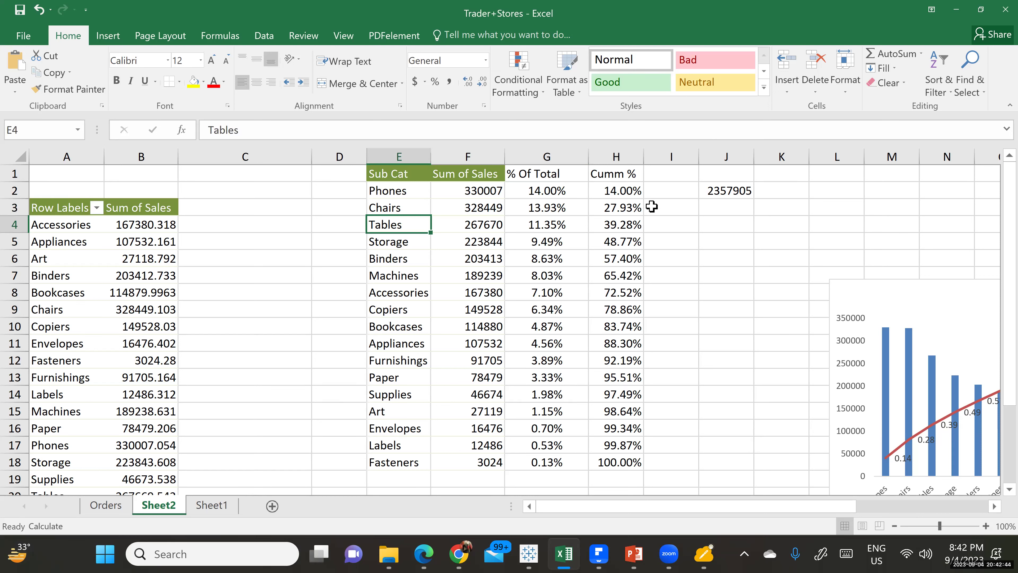
left_click(621, 314)
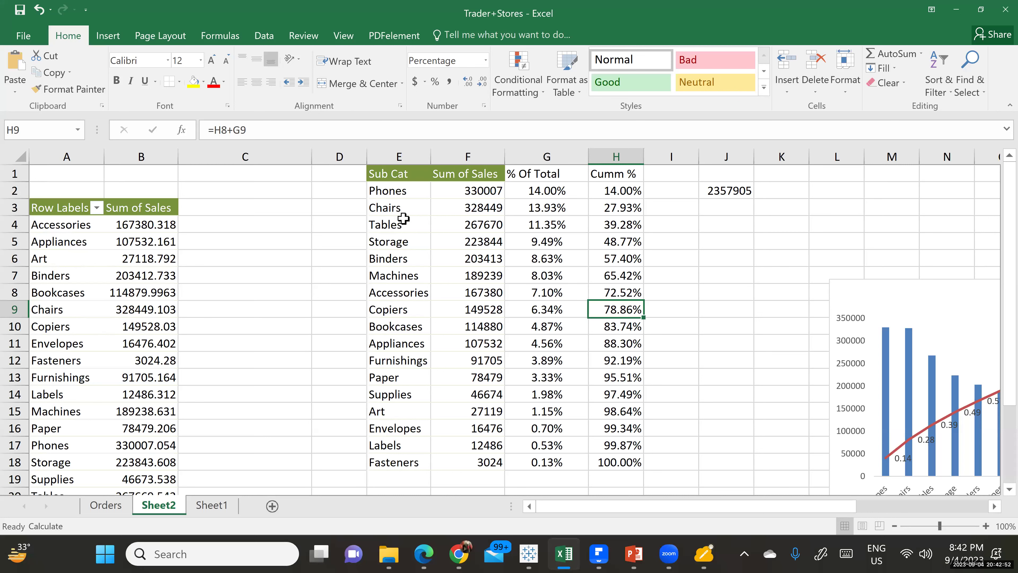
left_click_drag(409, 189, 411, 308)
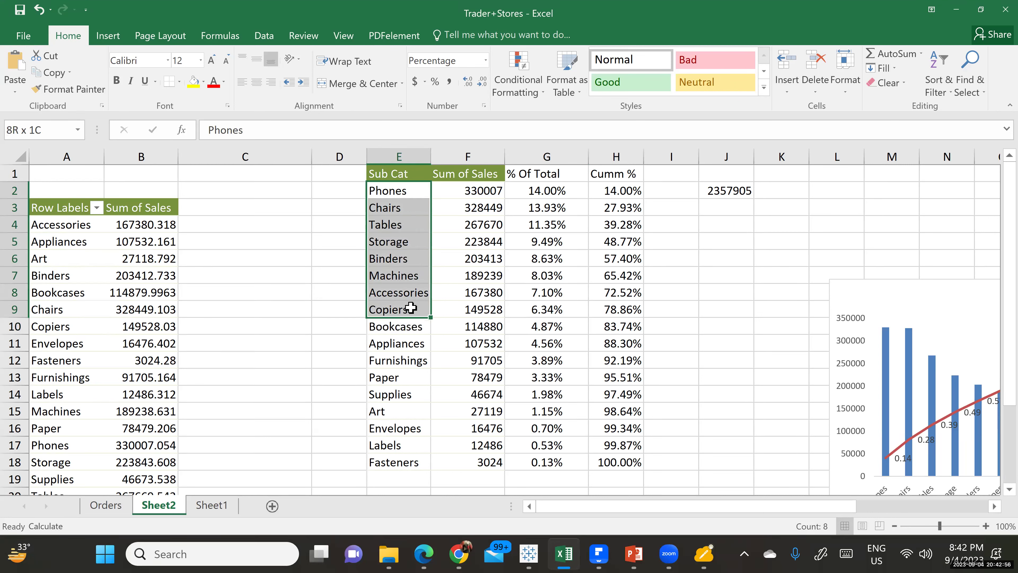
- Review the table rows from Phones through Copiers across Sub Cat, Sum of Sales, % Of Total and Cumm %
mouse_move(411, 308)
left_mouse_down()
mouse_move(398, 297)
mouse_move(430, 308)
left_mouse_up()
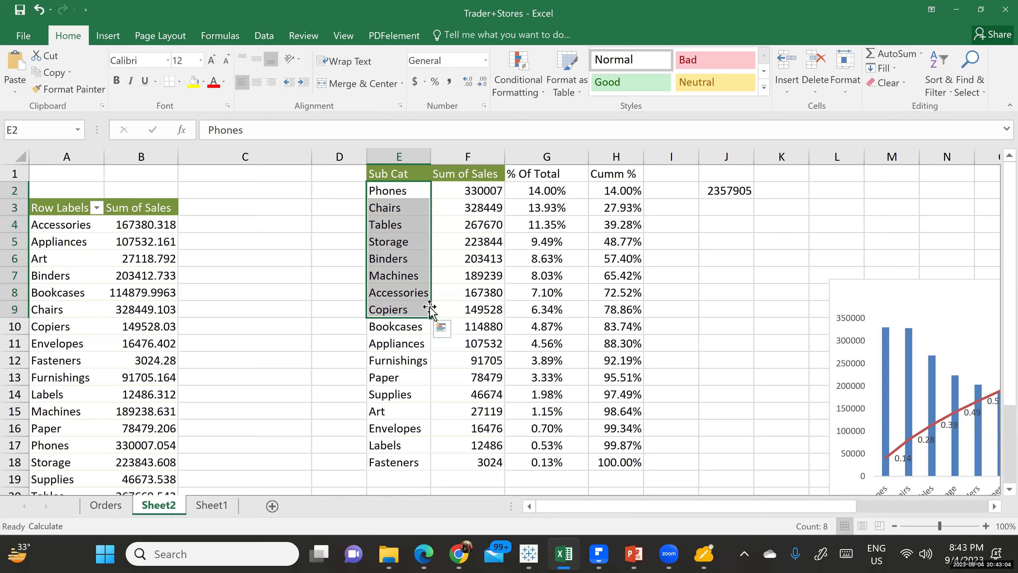
left_click(416, 306)
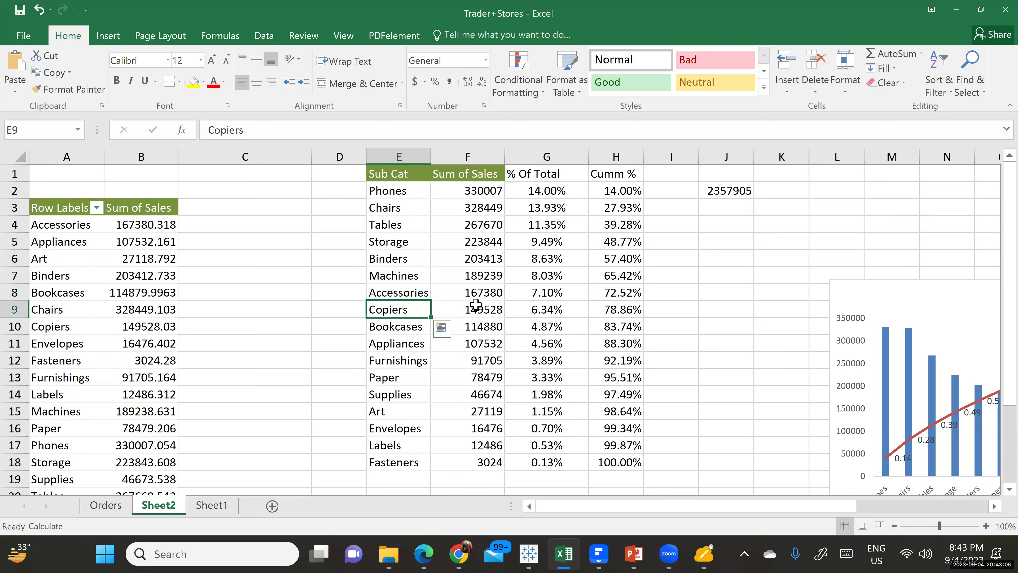
left_click_drag(386, 190, 638, 311)
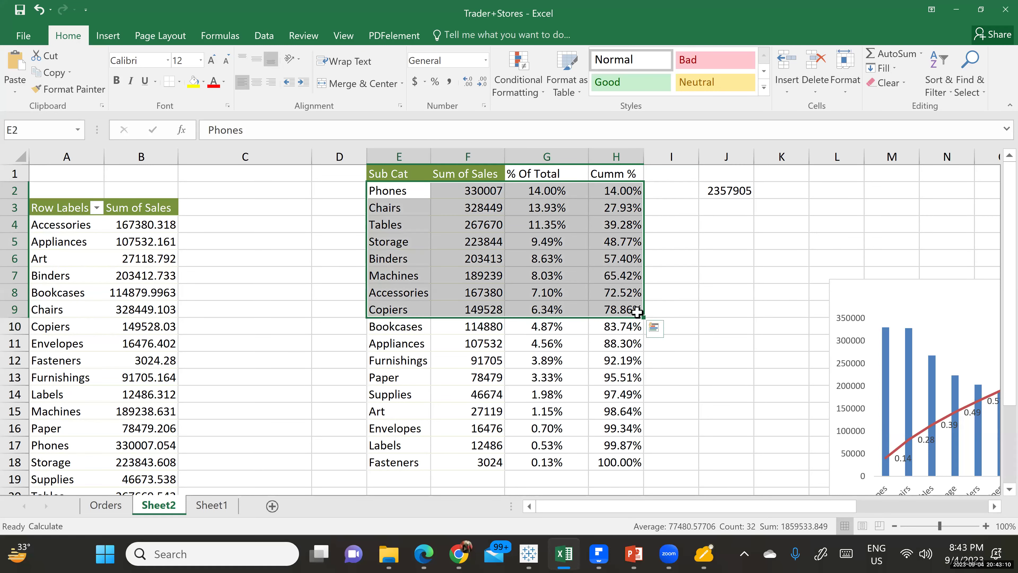
left_click(638, 311)
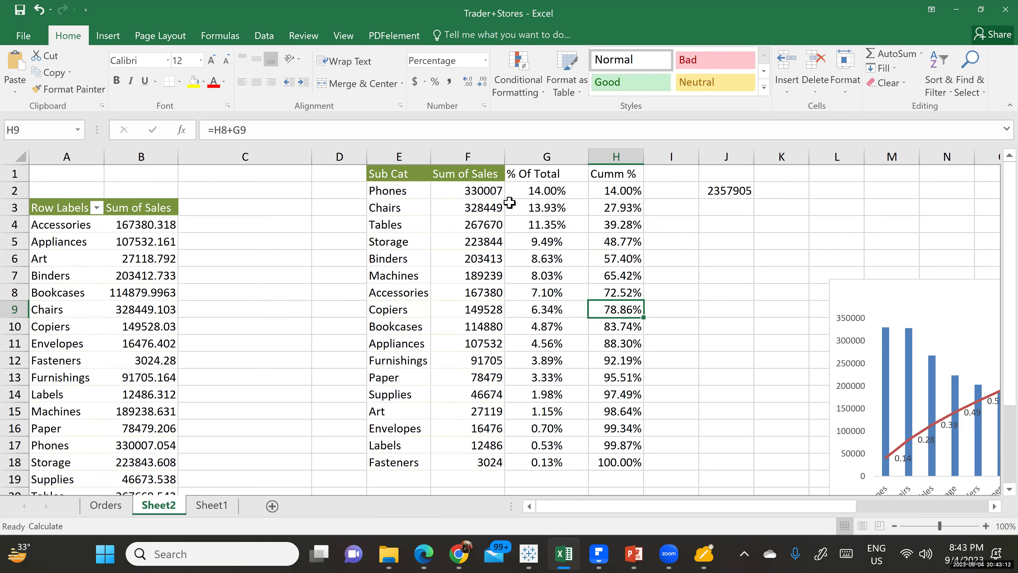
left_click_drag(420, 192, 604, 291)
left_click(694, 268)
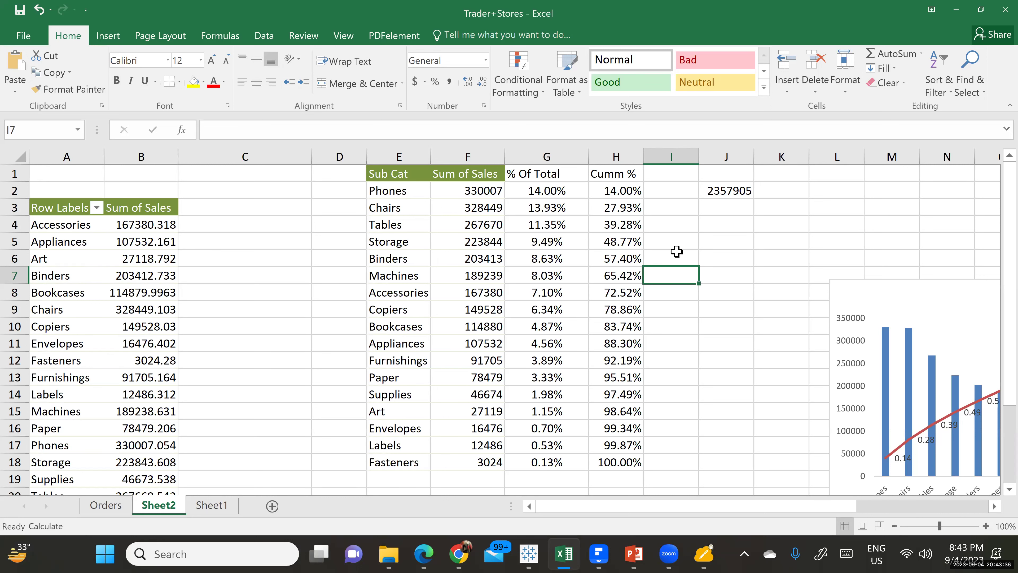
- Compare the Cumm % values from Phones through Bookcases with the Copiers entry, and highlight the full Sub Cat list down to Fasteners
left_click_drag(630, 196, 617, 326)
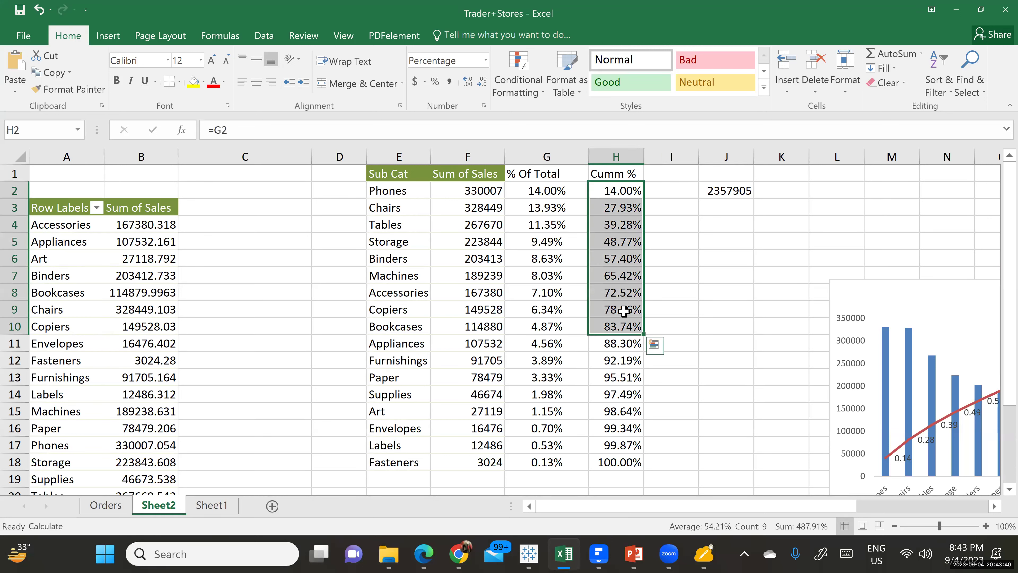
left_click(614, 309)
left_click(414, 313)
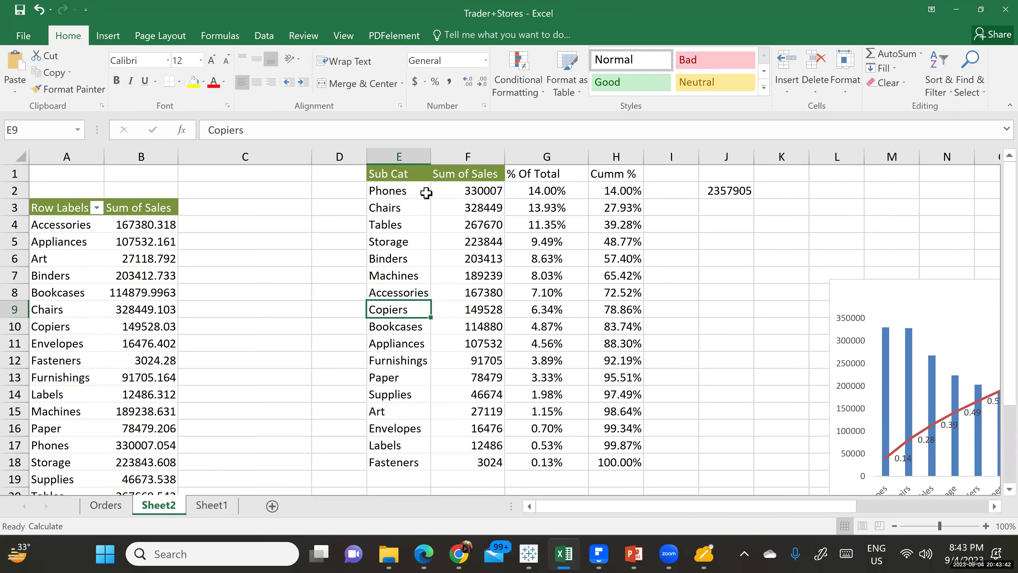
left_click_drag(425, 191, 395, 463)
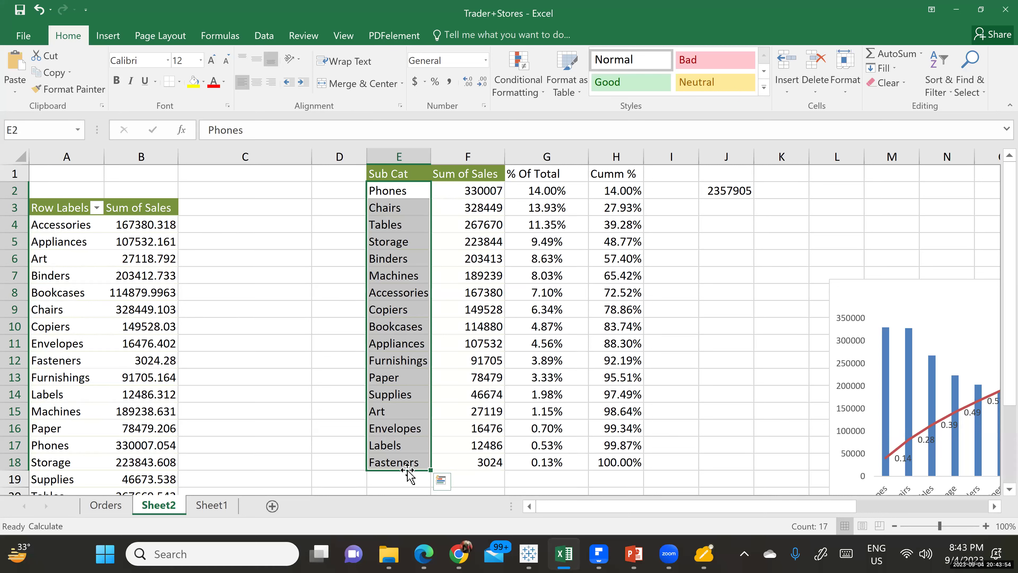
left_click(361, 461)
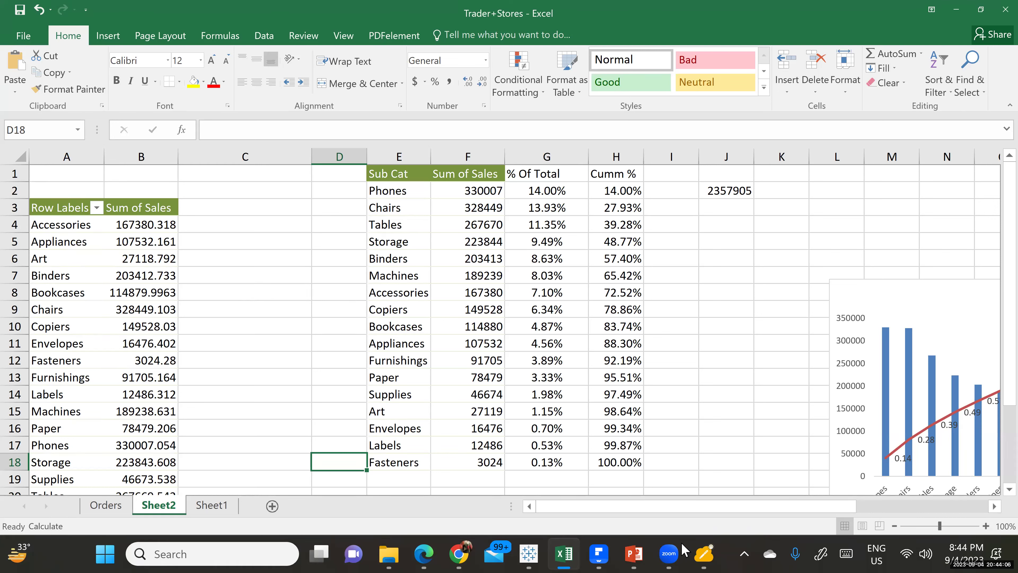
left_click(705, 277)
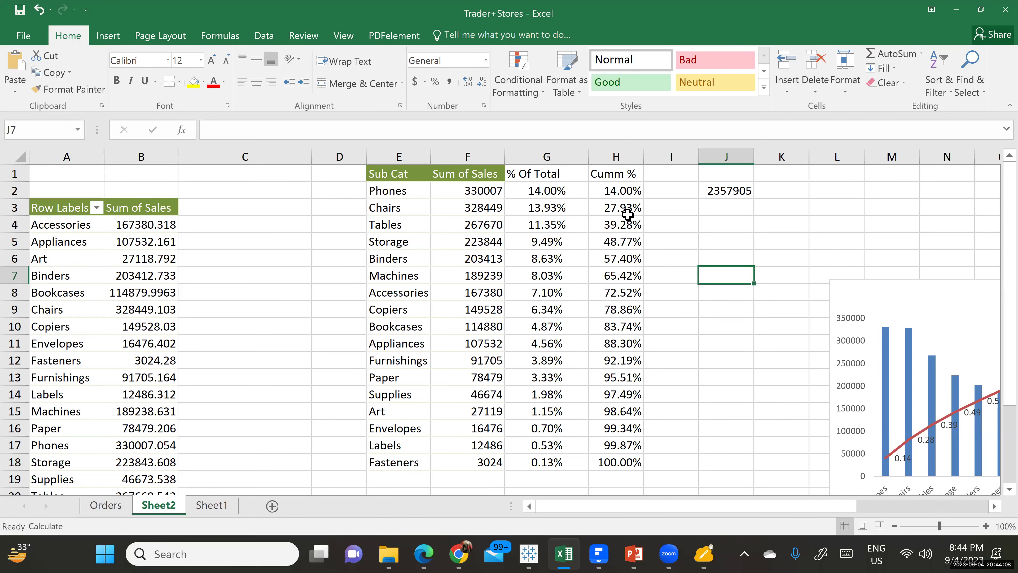
- Switch to the Book2 workbook in Tableau Public and add a new worksheet after the Pareto sheet
mouse_move(530, 553)
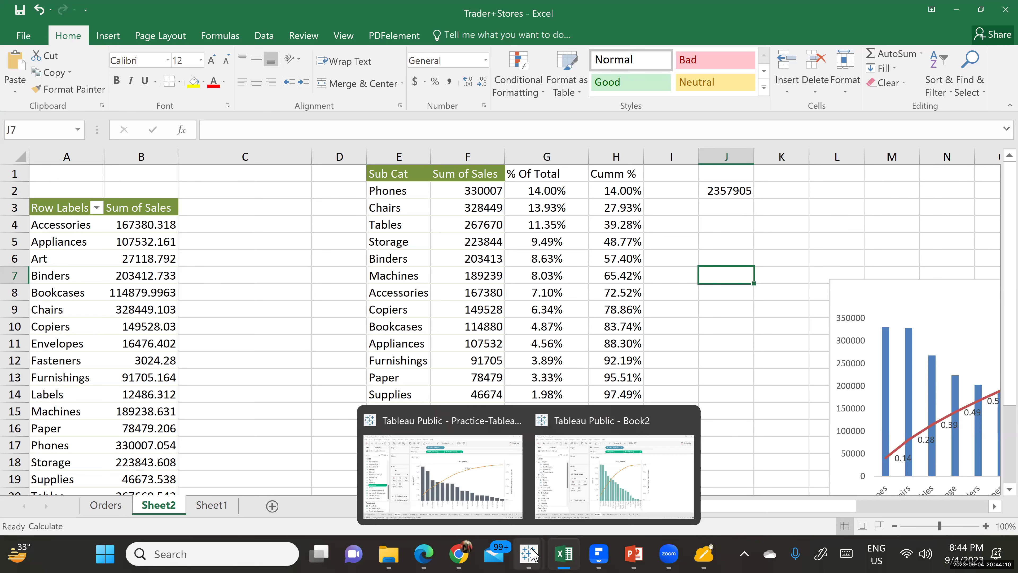
left_click(622, 486)
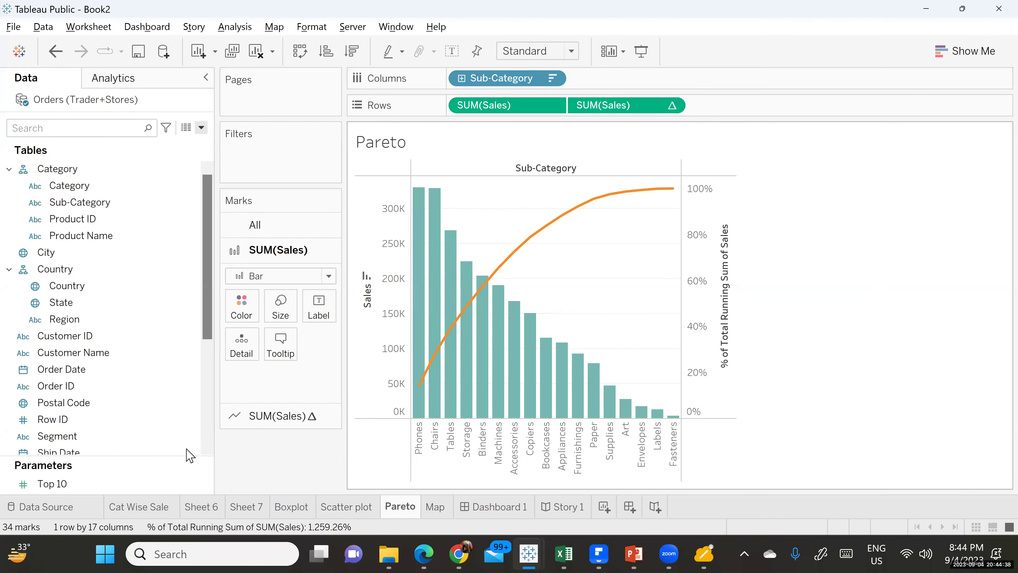
left_click(95, 29)
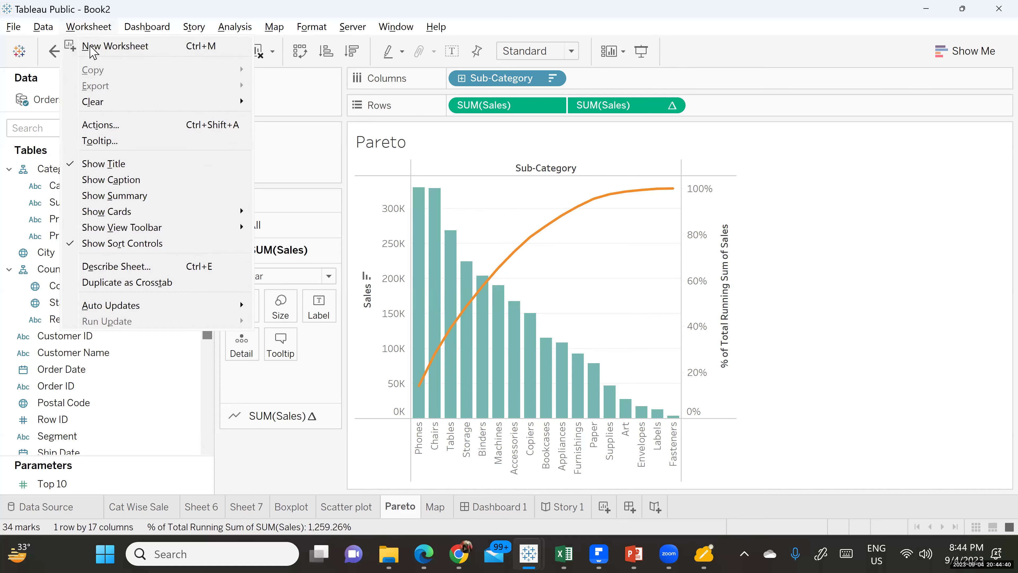
left_click(453, 265)
key("ctrl+m")
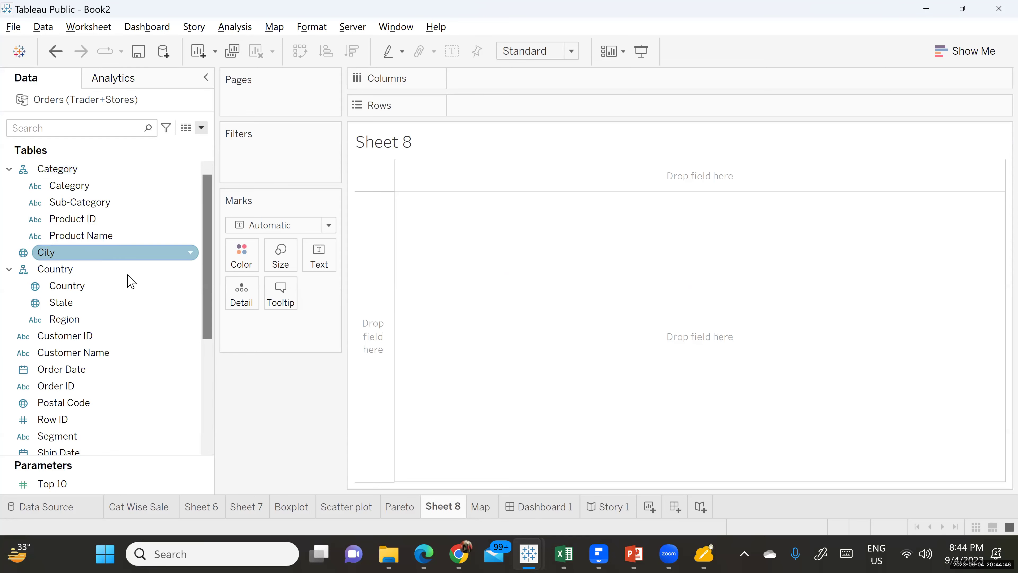
- Build a bar view with Sub-Category on Rows and Sales twice on Columns, sorted descending by Sales
left_click_drag(61, 206, 474, 105)
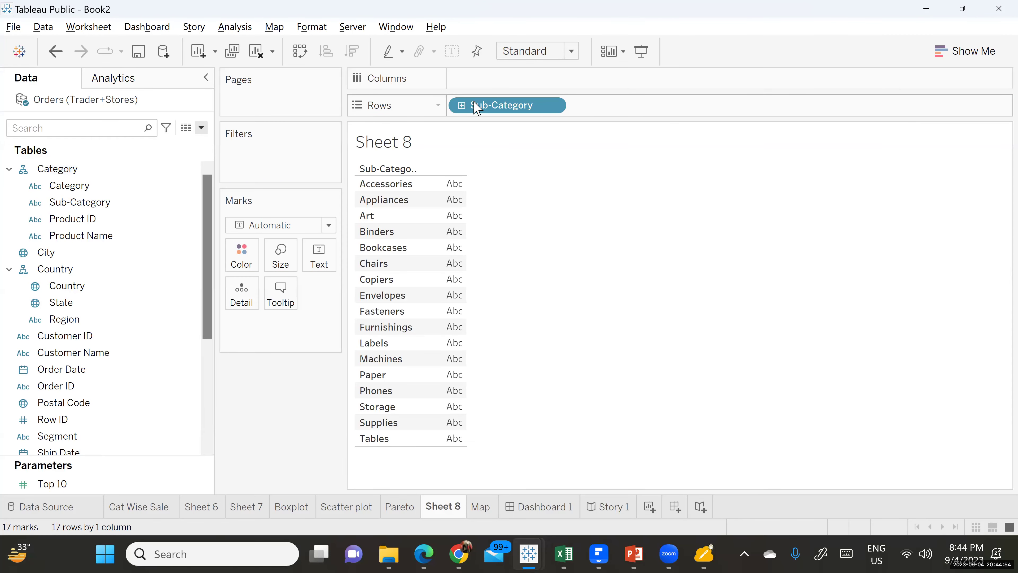
scroll(118, 327, "down", 5)
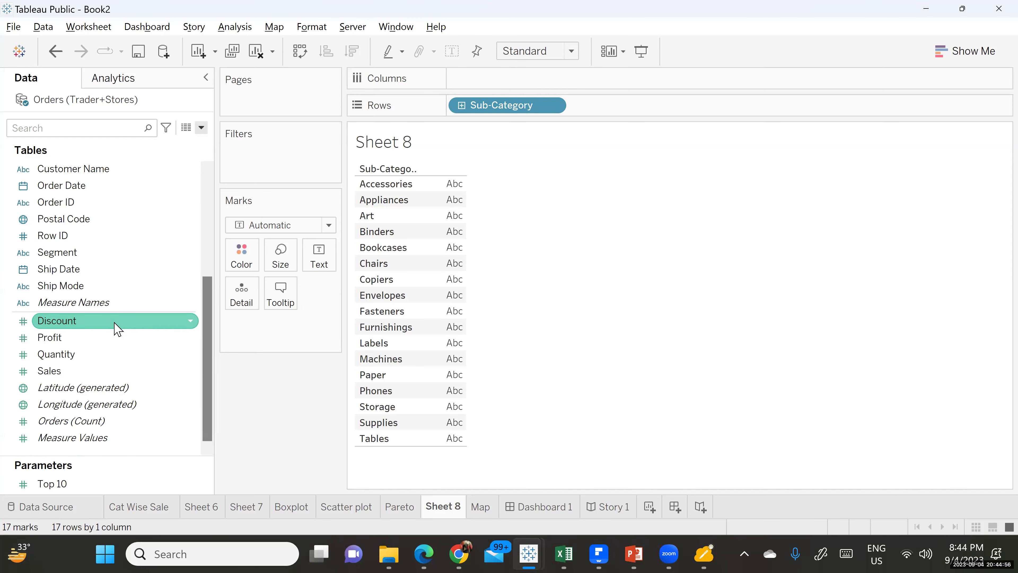
left_click_drag(65, 373, 493, 78)
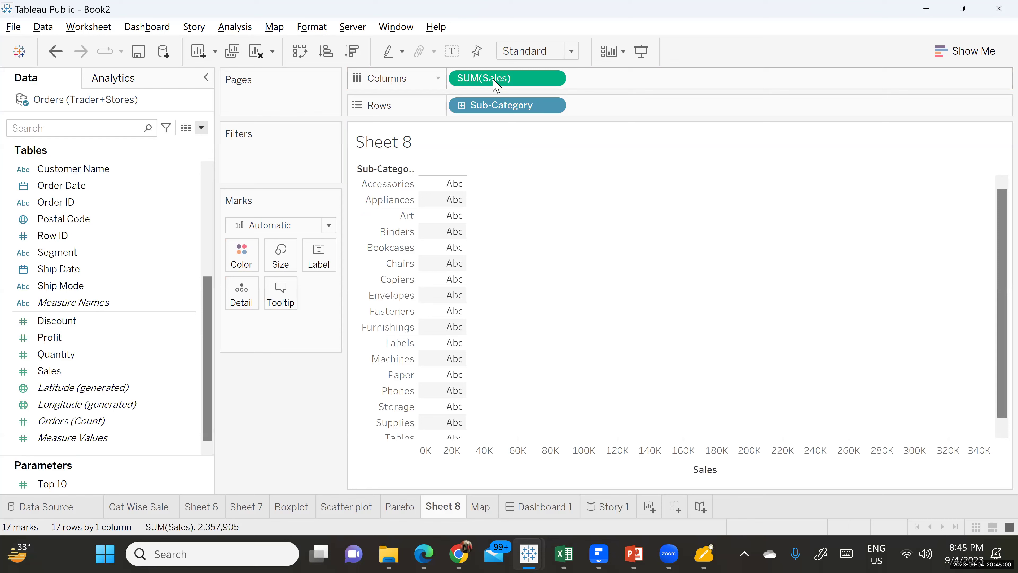
left_click_drag(68, 369, 609, 76)
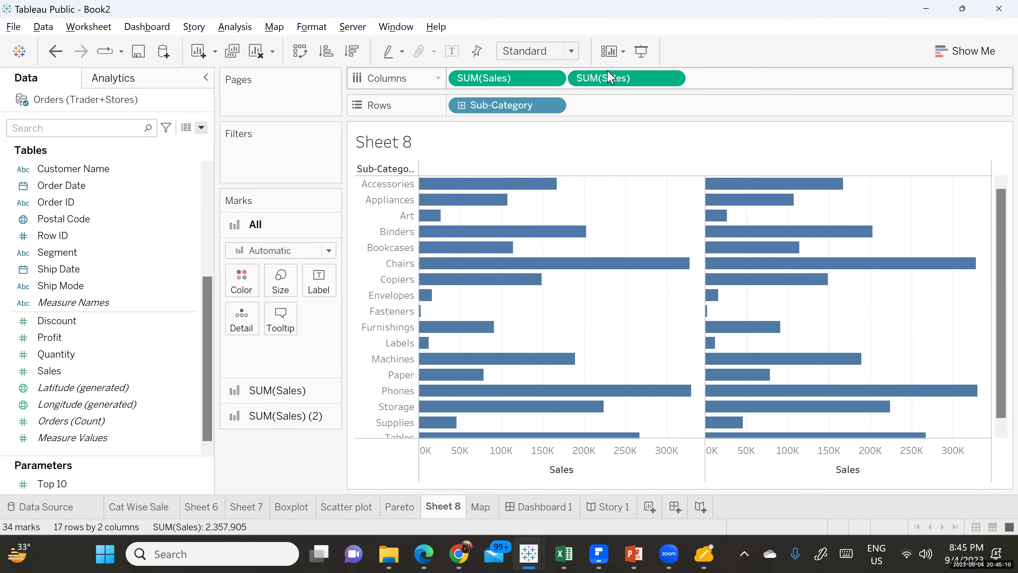
left_click(357, 63)
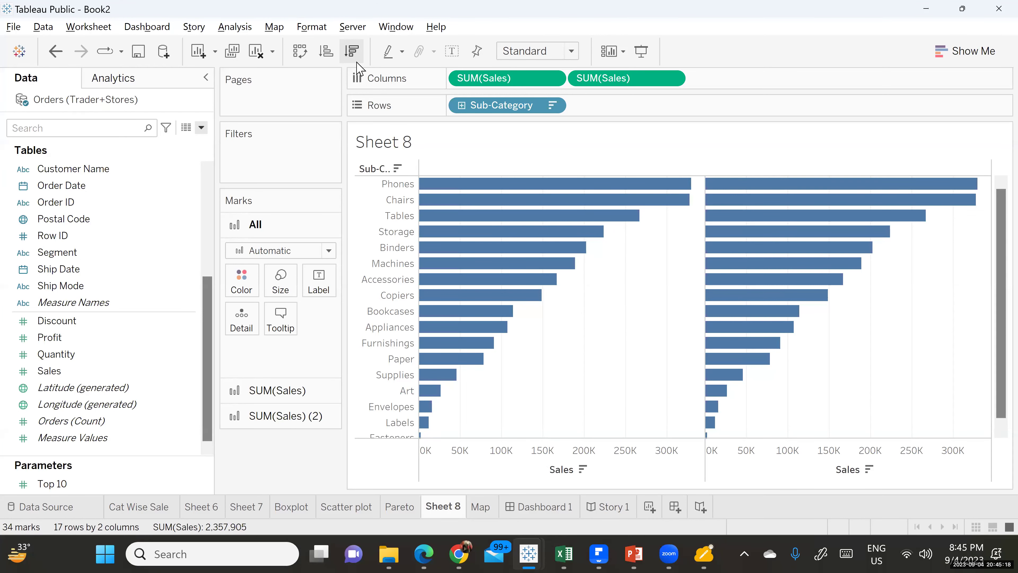
- Swap the rows and columns of Sheet 8 so the two Sales charts stand as vertical bars by Sub-Category
left_click(311, 417)
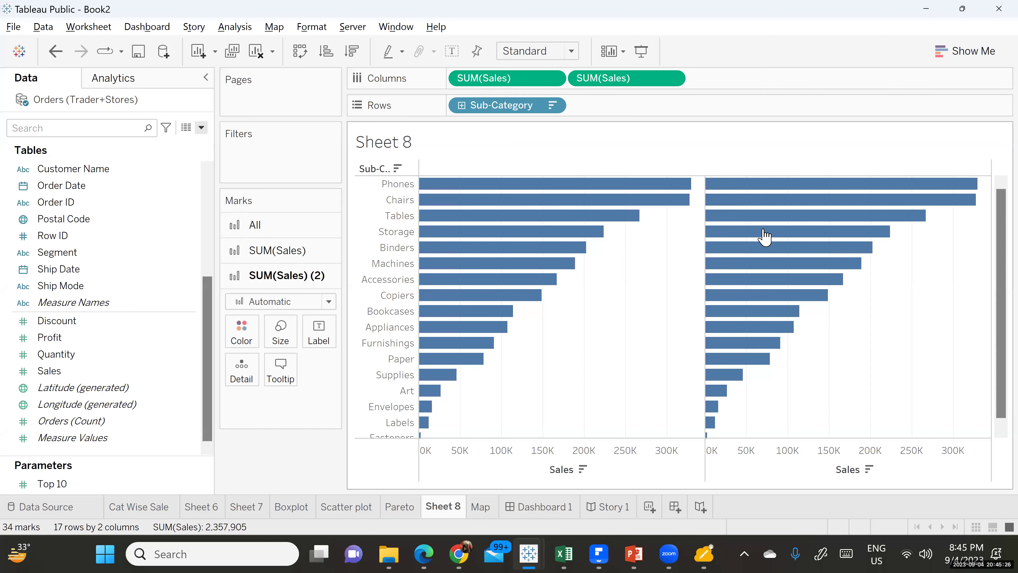
mouse_move(561, 278)
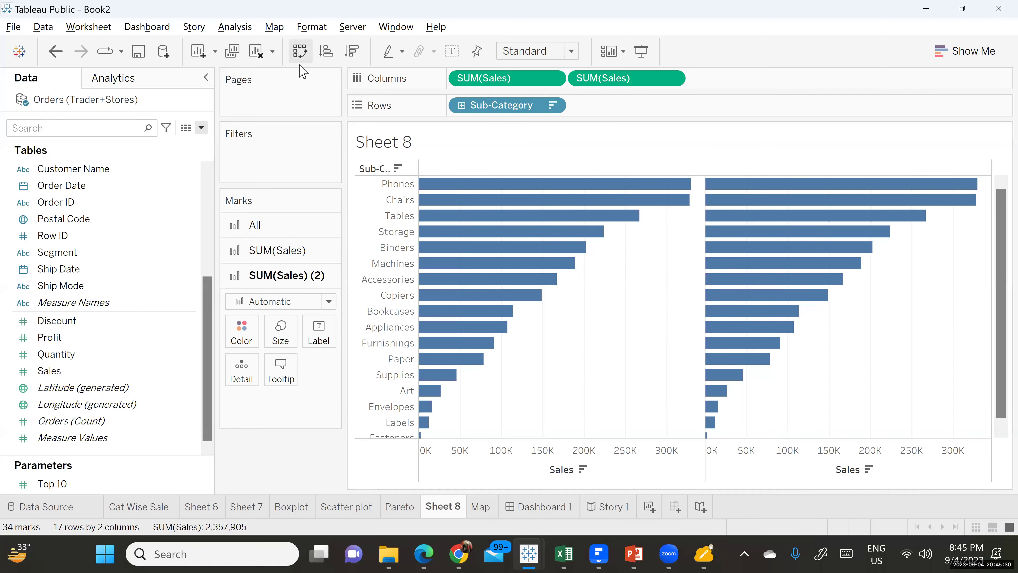
left_click(299, 51)
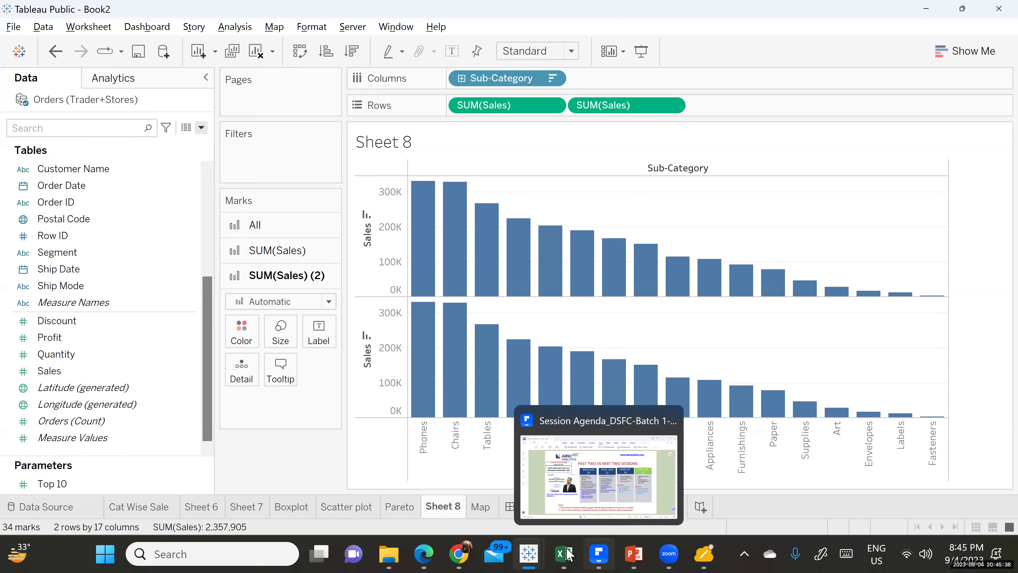
- Switch to Excel, move the sales and cumulative percentage chart into full view on Sheet2, and return to Tableau's Book2
mouse_move(564, 554)
left_click(598, 502)
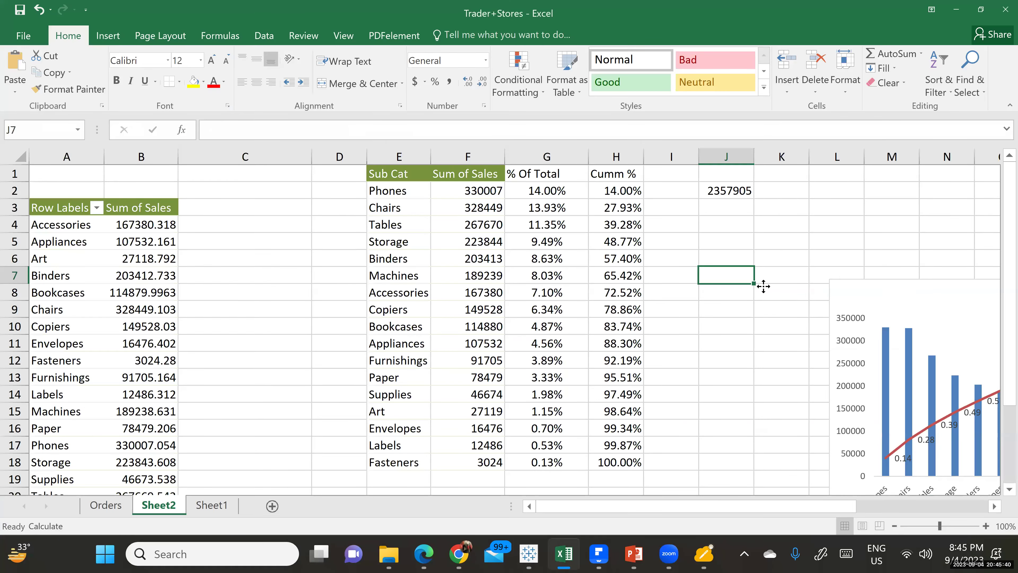
left_click_drag(384, 210, 360, 199)
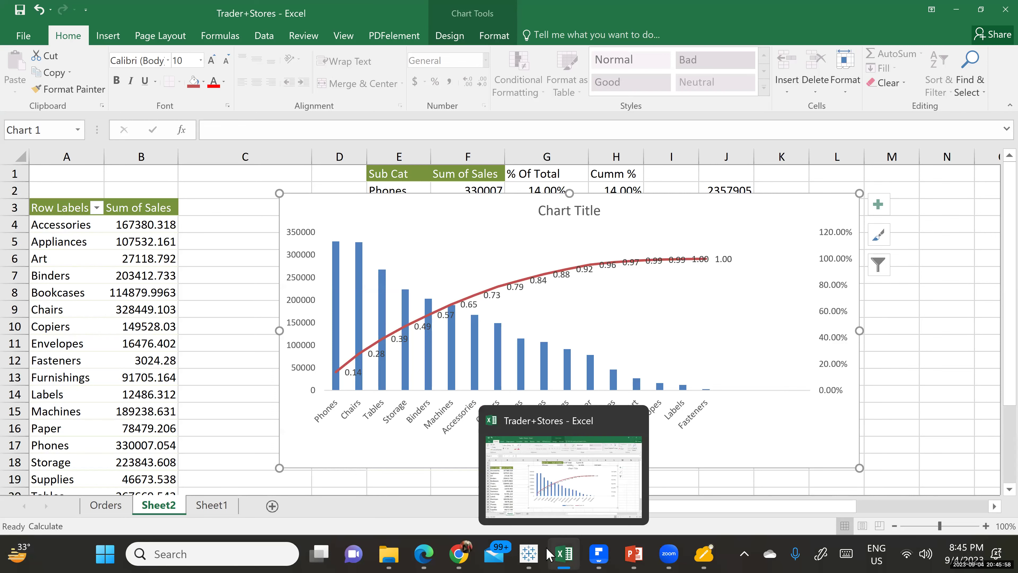
mouse_move(529, 554)
left_click(598, 457)
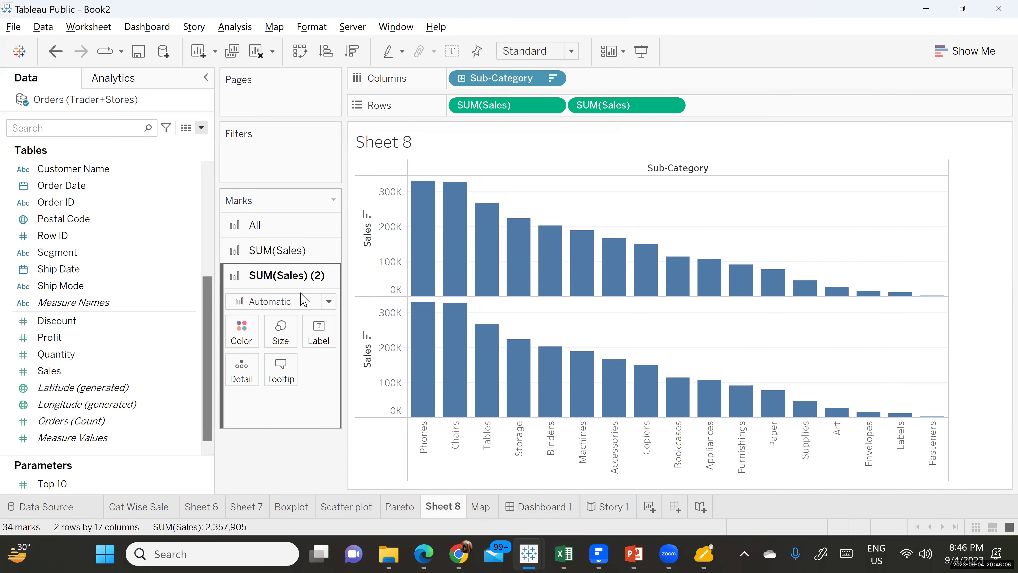
- Set the second SUM(Sales) mark type to Line and combine it with the first measure as a dual axis
left_click(328, 302)
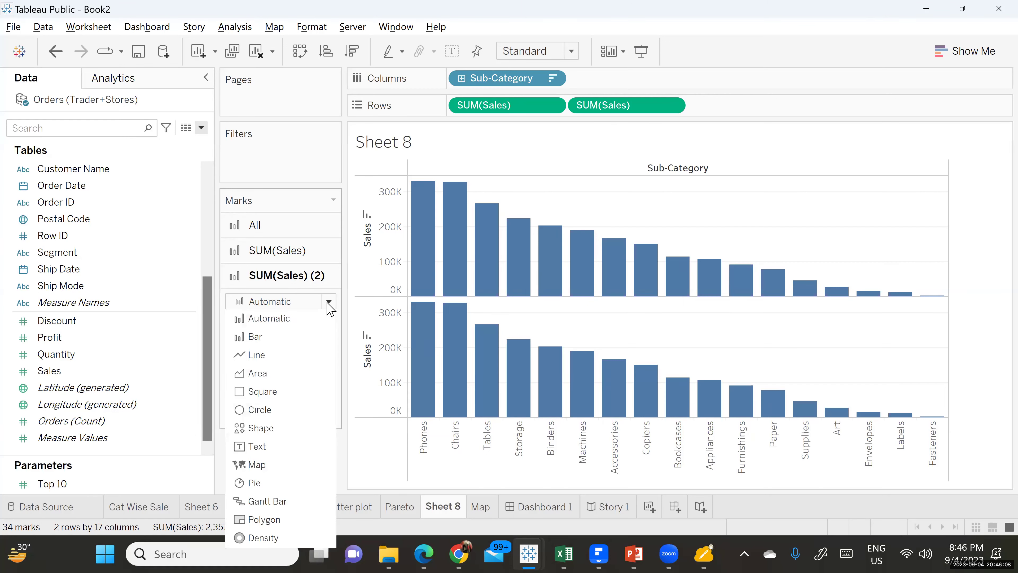
key("Escape")
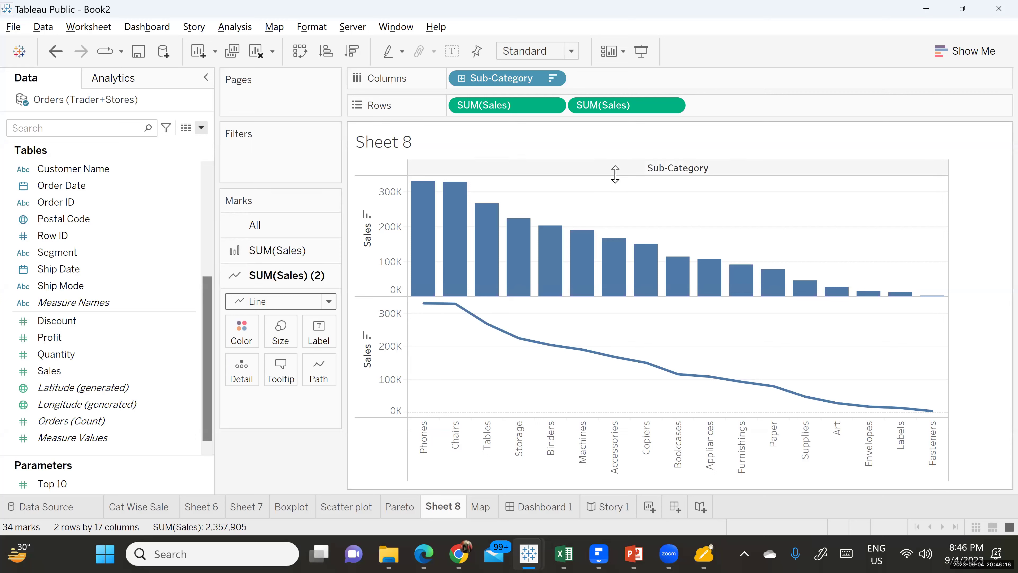
left_click(671, 106)
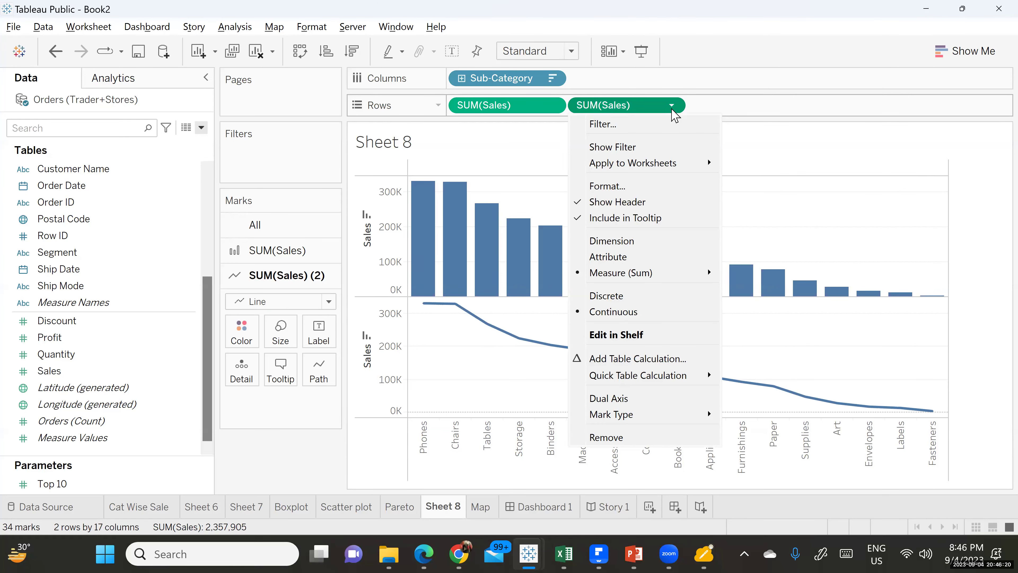
left_click(647, 403)
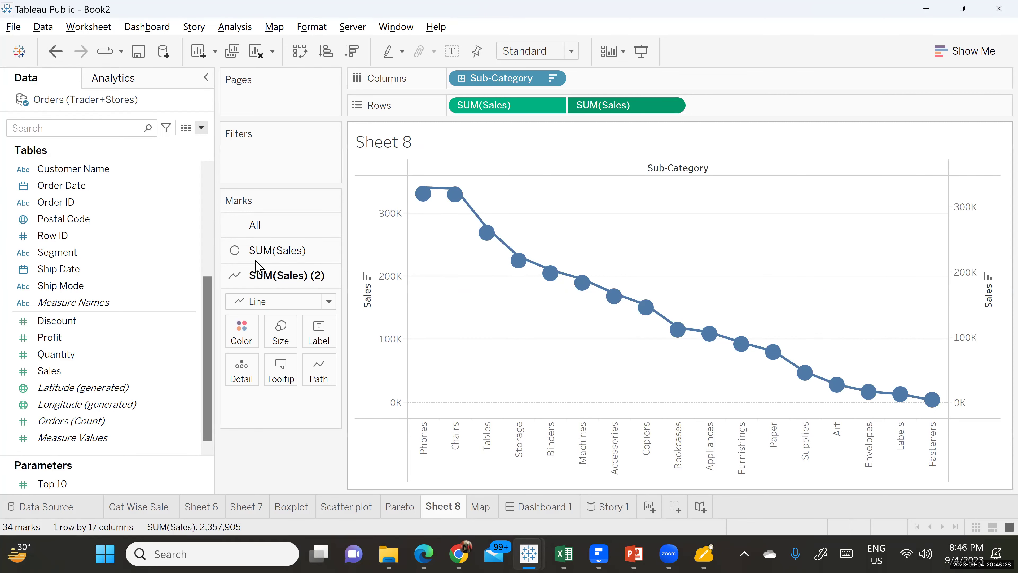
- Set the mark type of the first SUM(Sales) measure to Bar
left_click(272, 252)
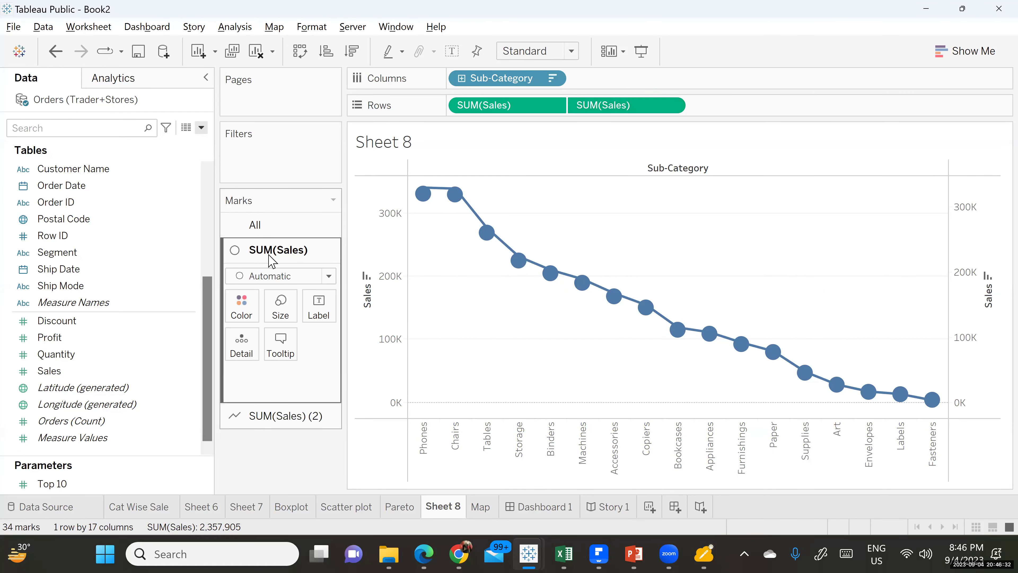
left_click(329, 276)
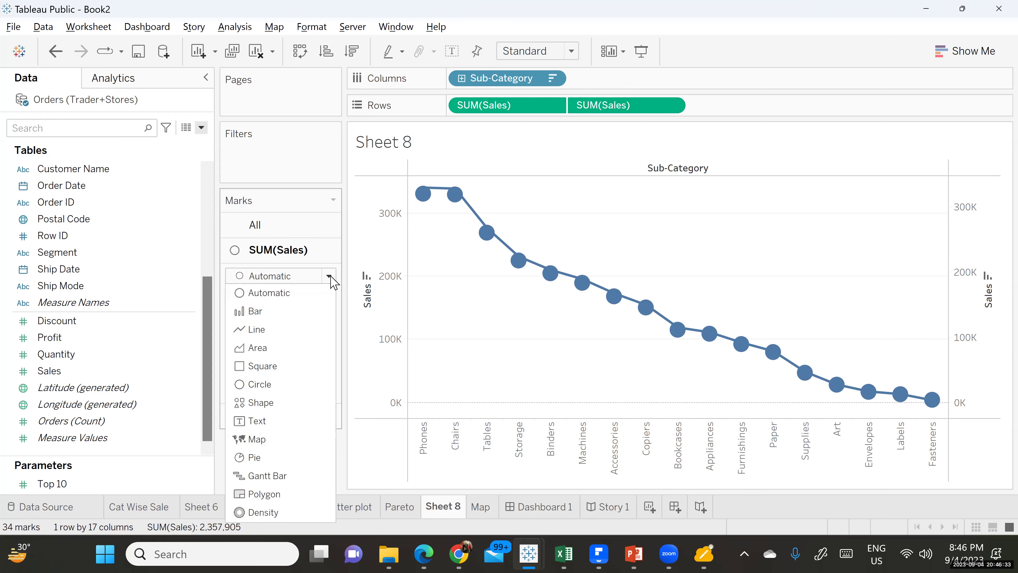
left_click(255, 312)
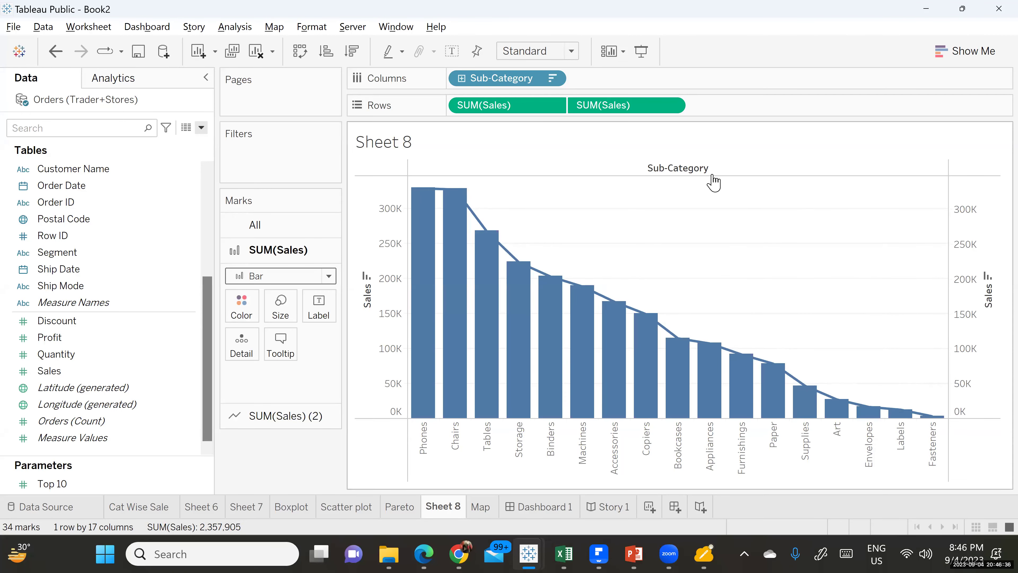
- Apply the Percent of Total quick table calculation to the second SUM(Sales) measure
left_click_drag(663, 109, 993, 254)
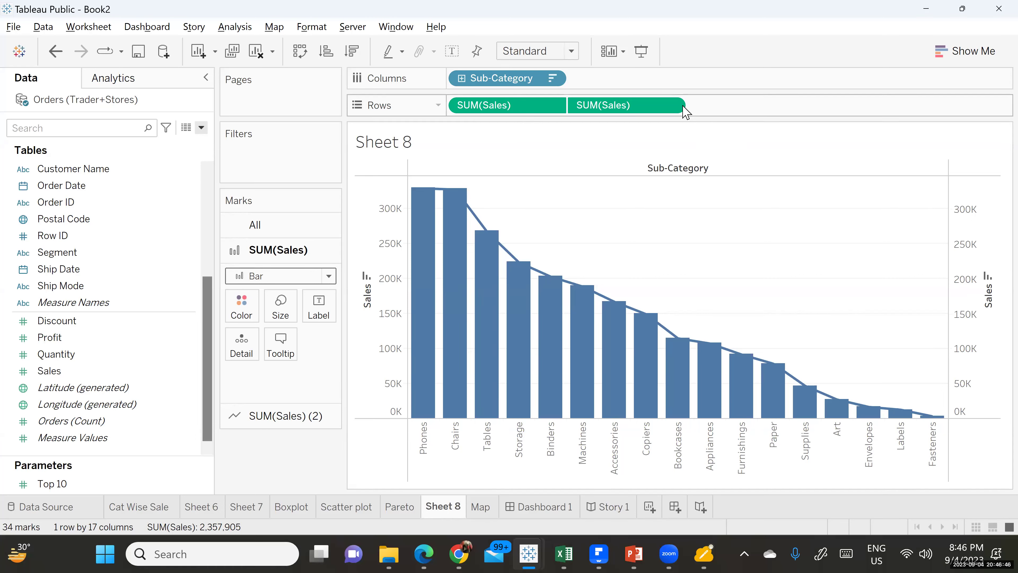
left_click(673, 108)
left_click(672, 105)
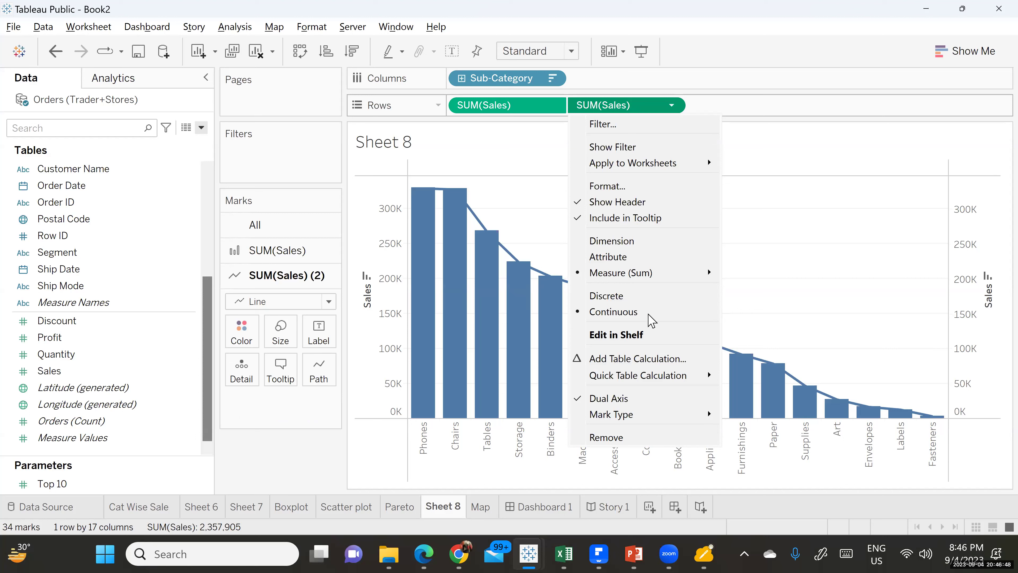
mouse_move(631, 375)
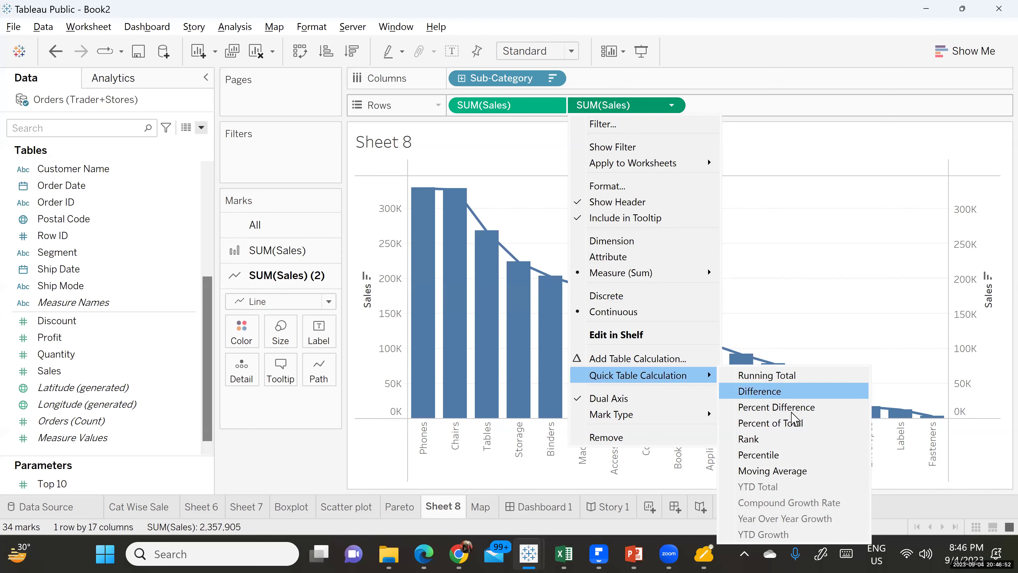
left_click(793, 431)
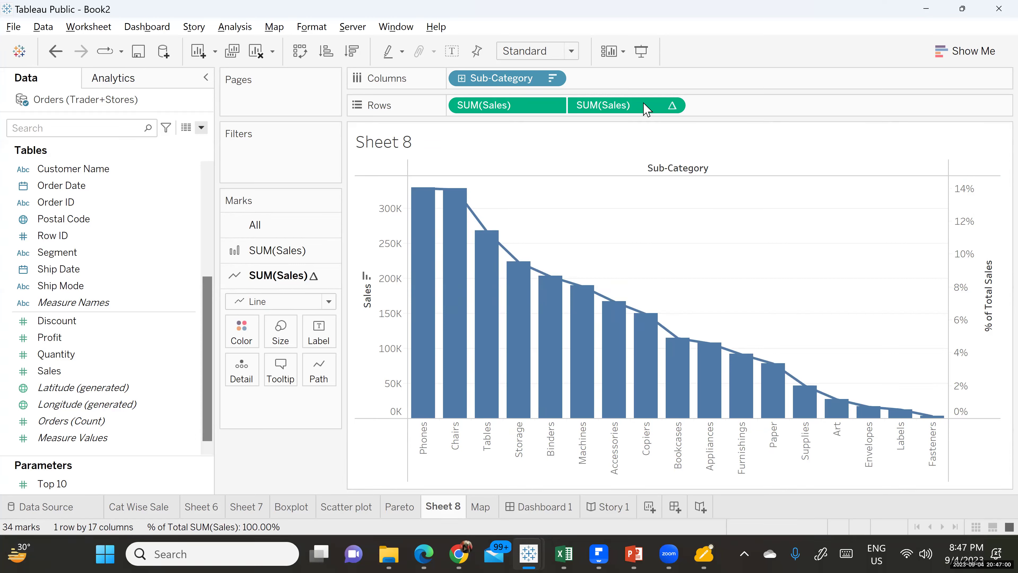
- Edit the second SUM(Sales) measure's table calculation and set its calculation type to Running Total
left_click(671, 106)
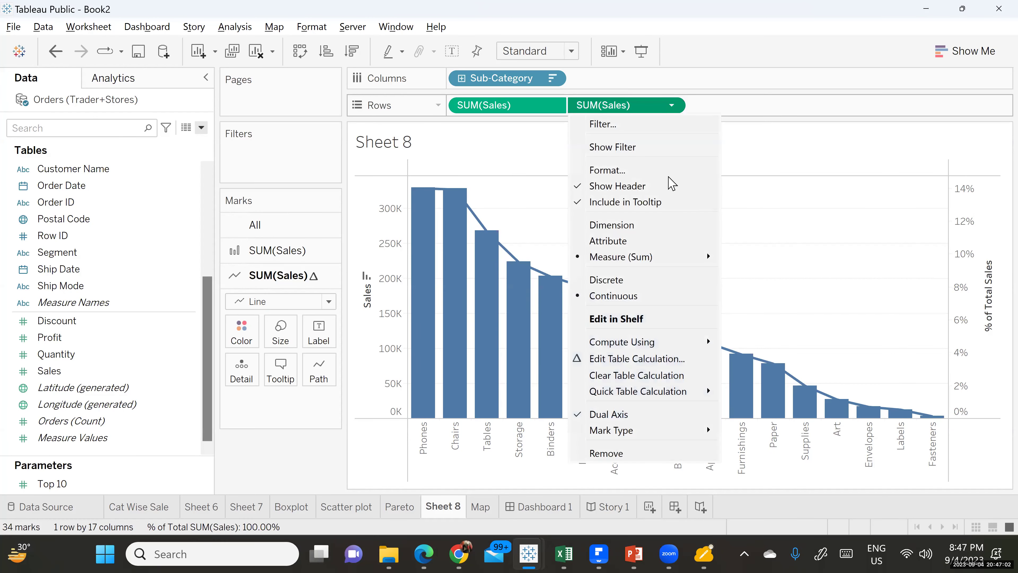
left_click(651, 365)
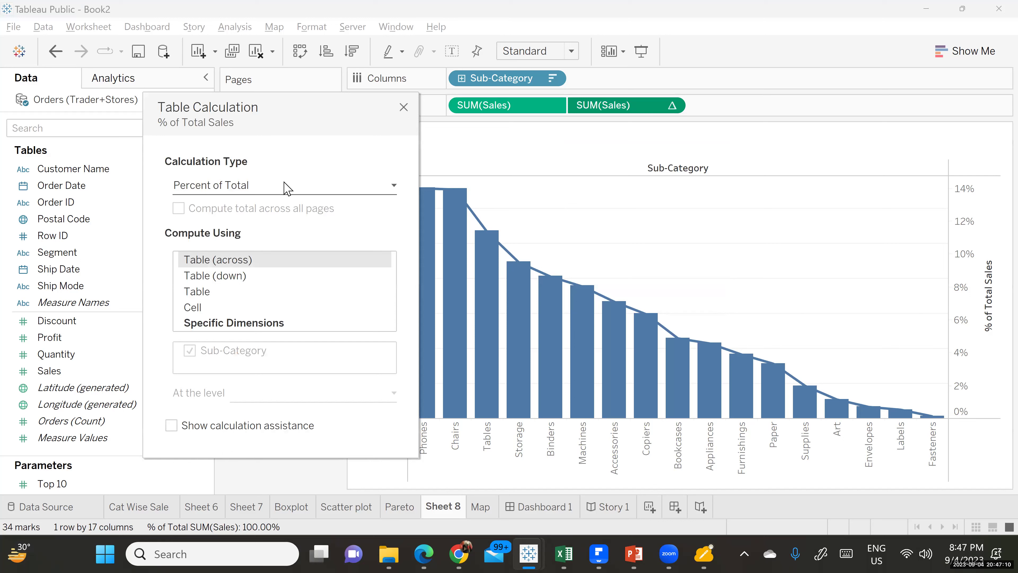
left_click(241, 184)
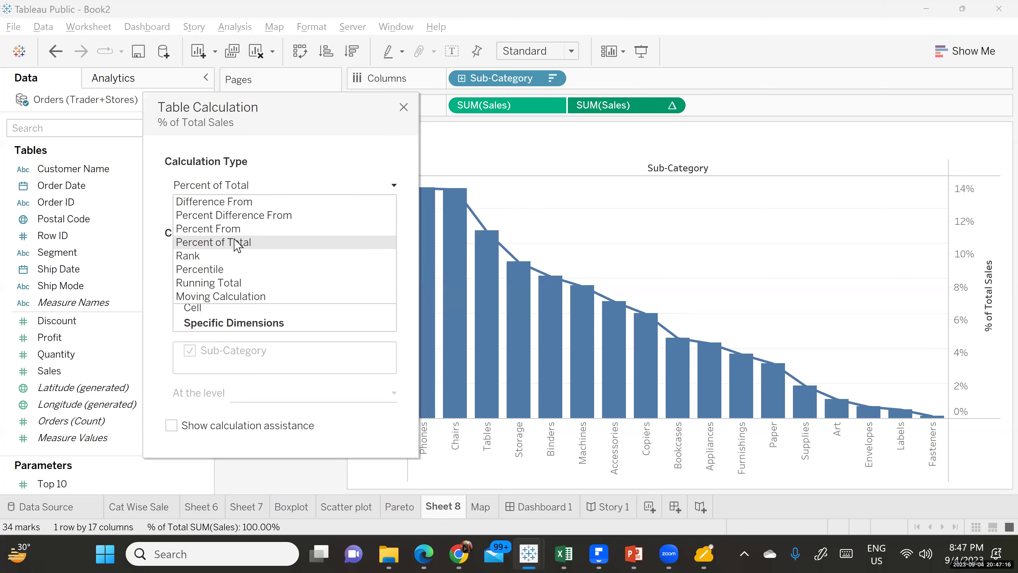
left_click(232, 285)
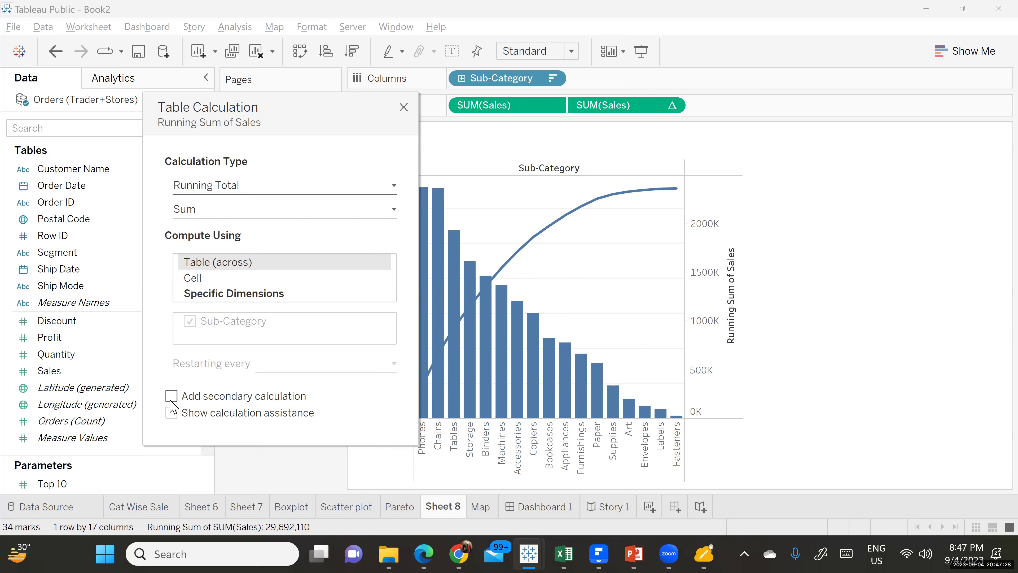
- Add a secondary calculation of type Percent of Total to the running total and close the table calculation settings
left_click(173, 397)
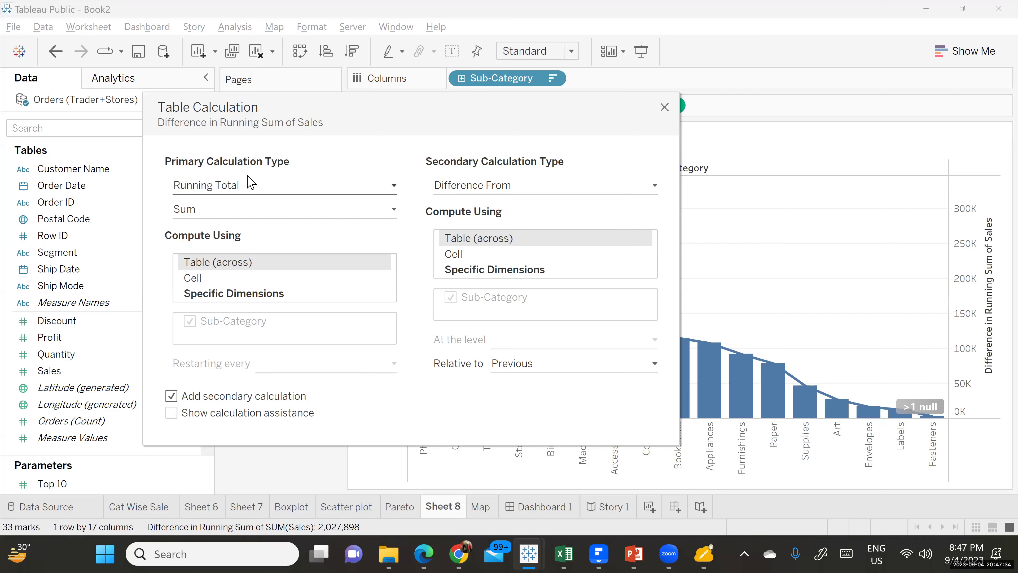
left_click(564, 187)
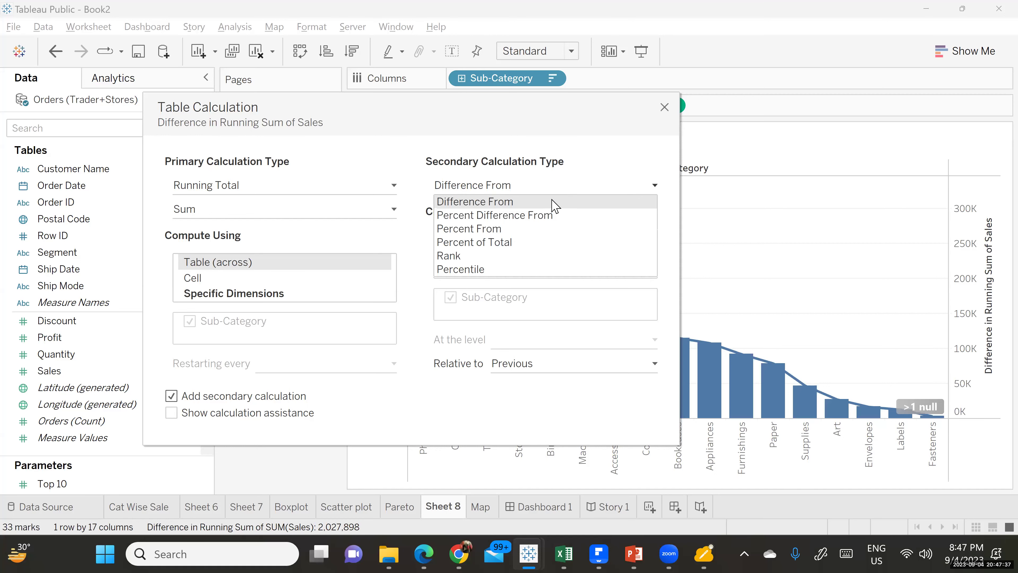
left_click(516, 243)
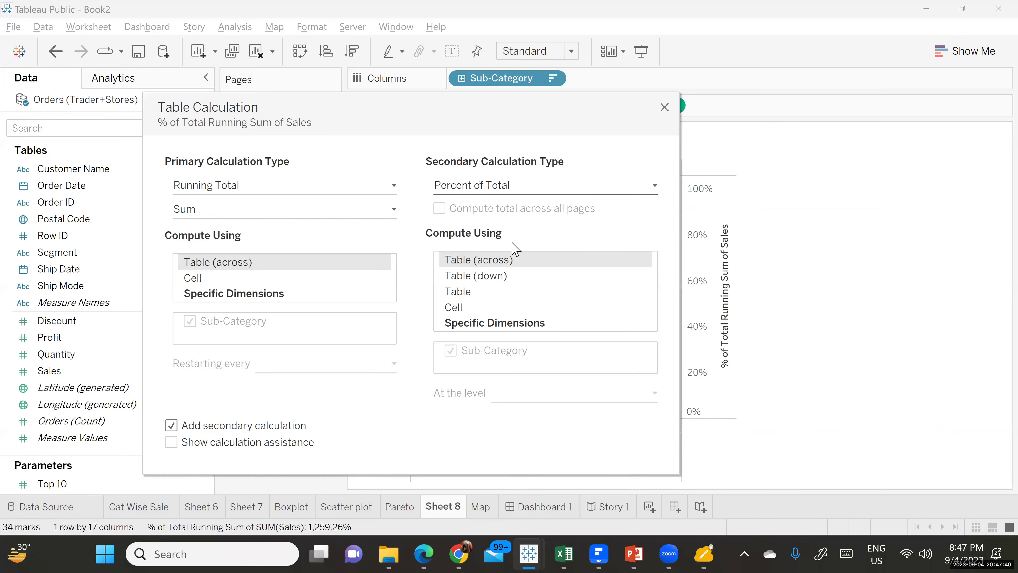
left_click(665, 107)
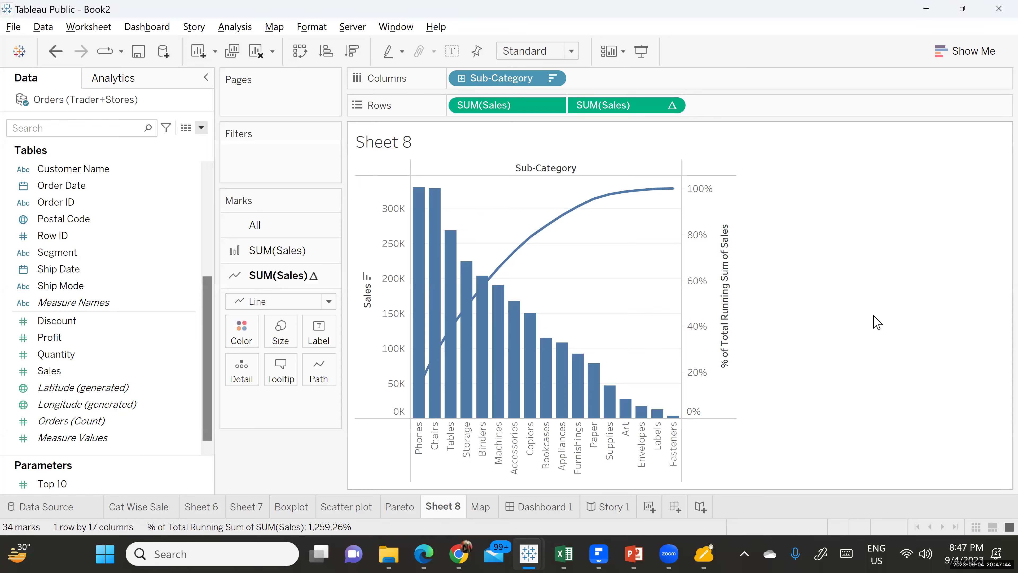
- Compare the chart with the Pareto chart in Excel, then return to Tableau's Book2 workbook
mouse_move(505, 237)
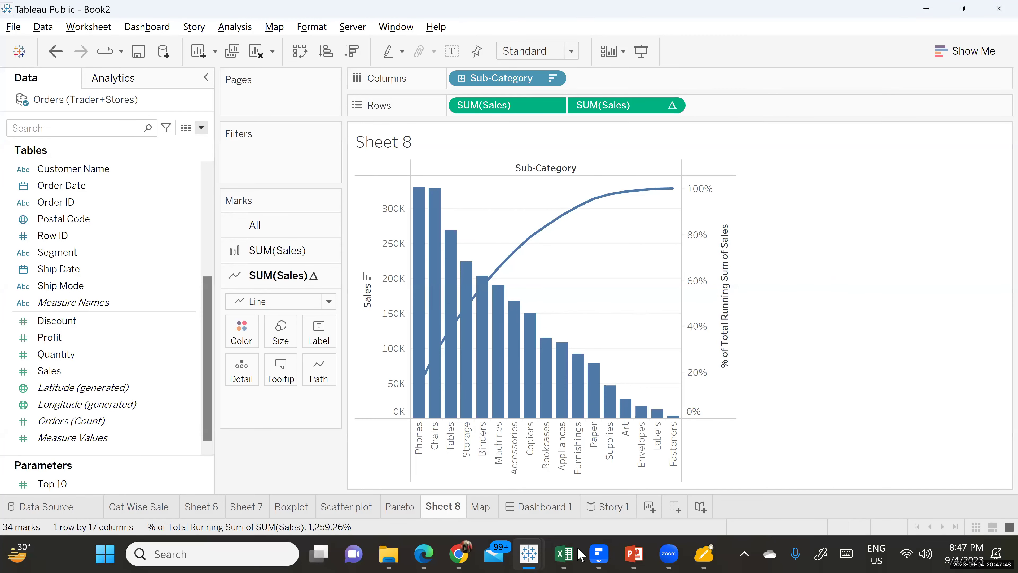
mouse_move(565, 554)
left_click(544, 482)
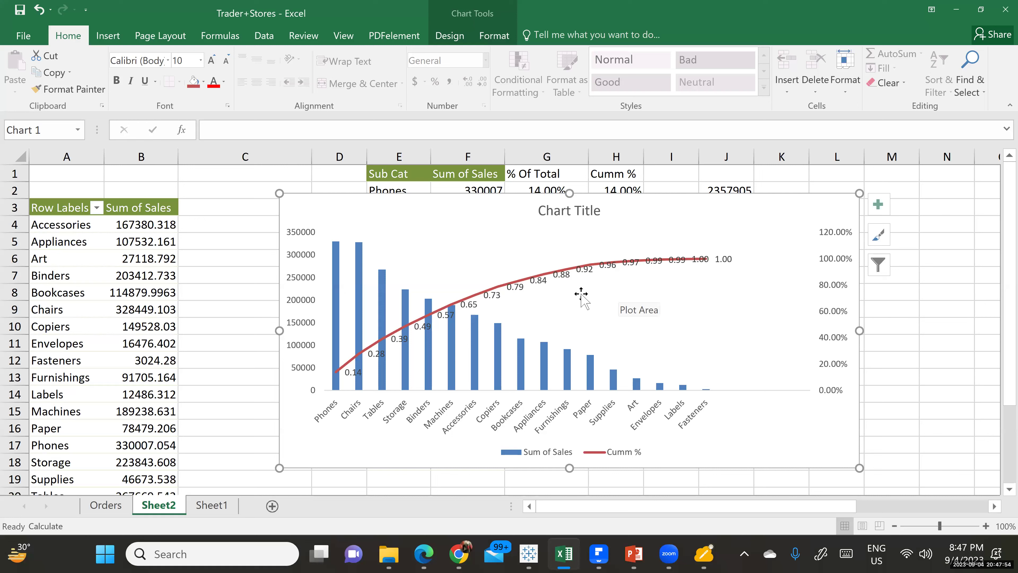
mouse_move(565, 554)
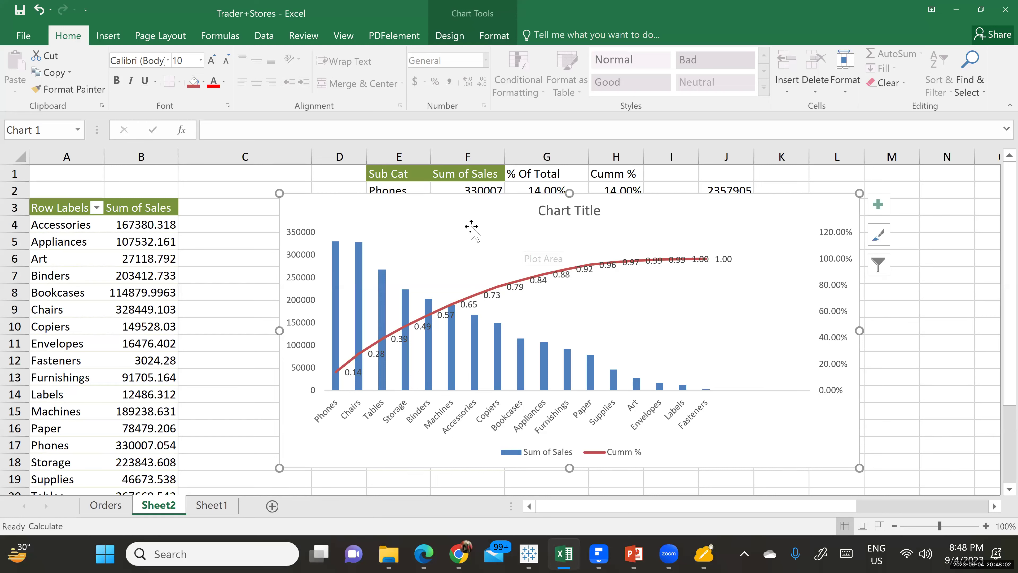
mouse_move(529, 554)
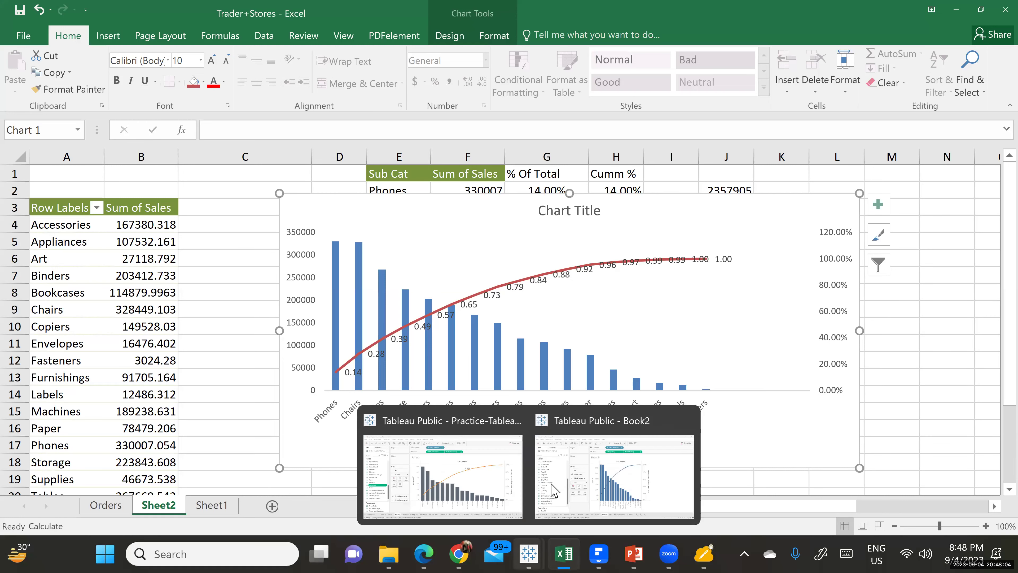
left_click(545, 481)
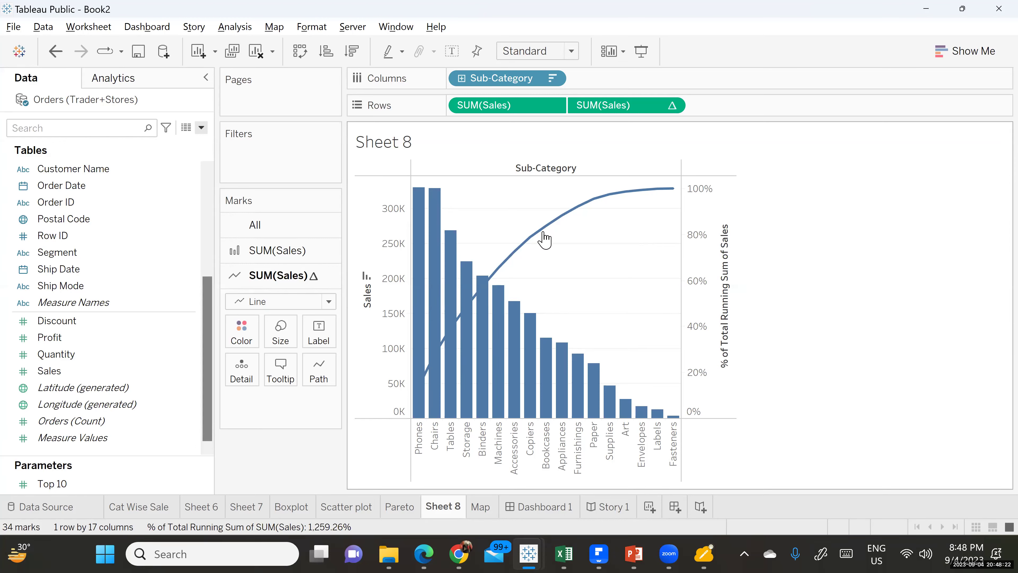
- Color the cumulative percentage line orange and clear the mark selection
left_click(534, 235)
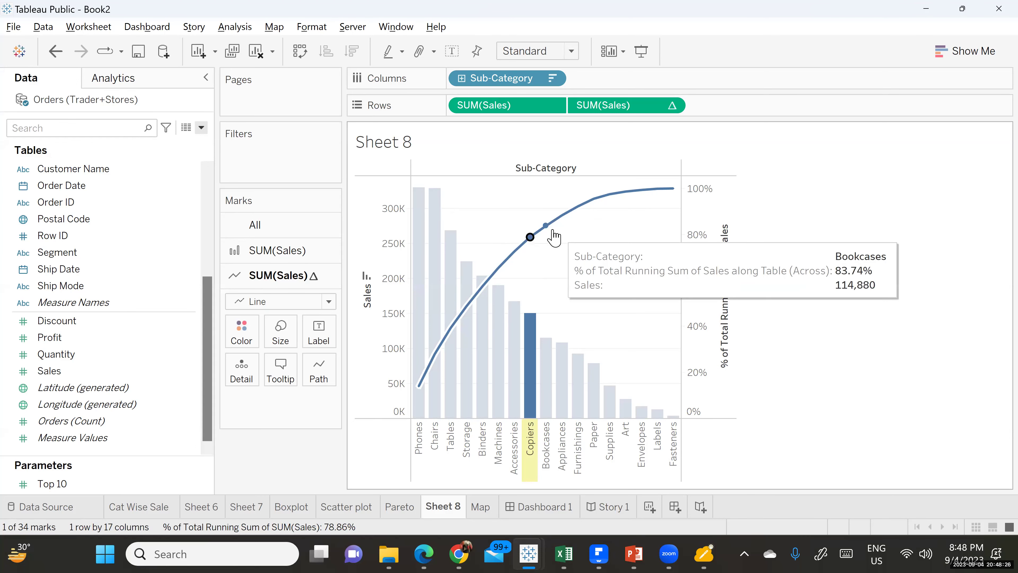
left_click(241, 336)
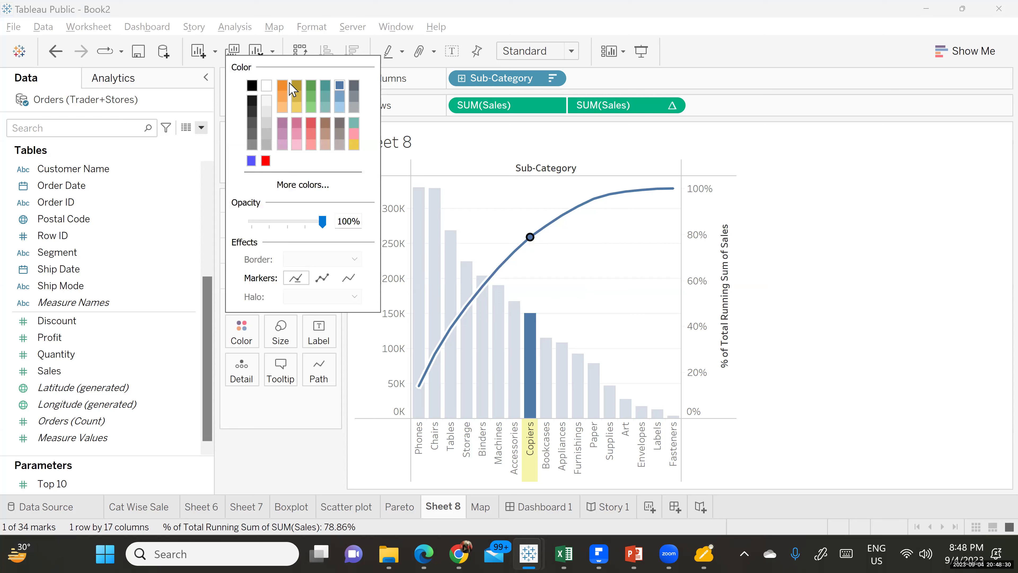
left_click(281, 92)
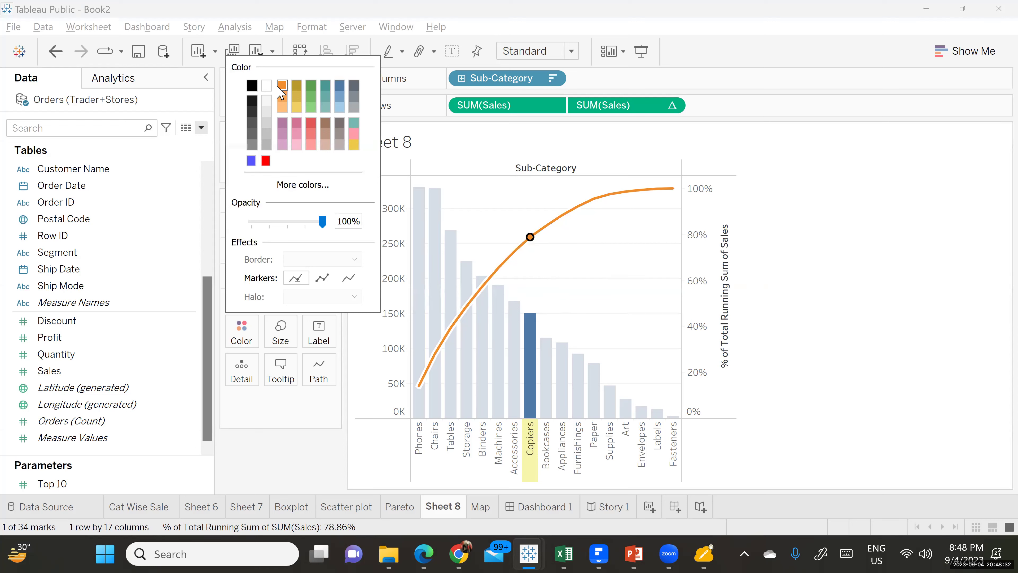
left_click(842, 333)
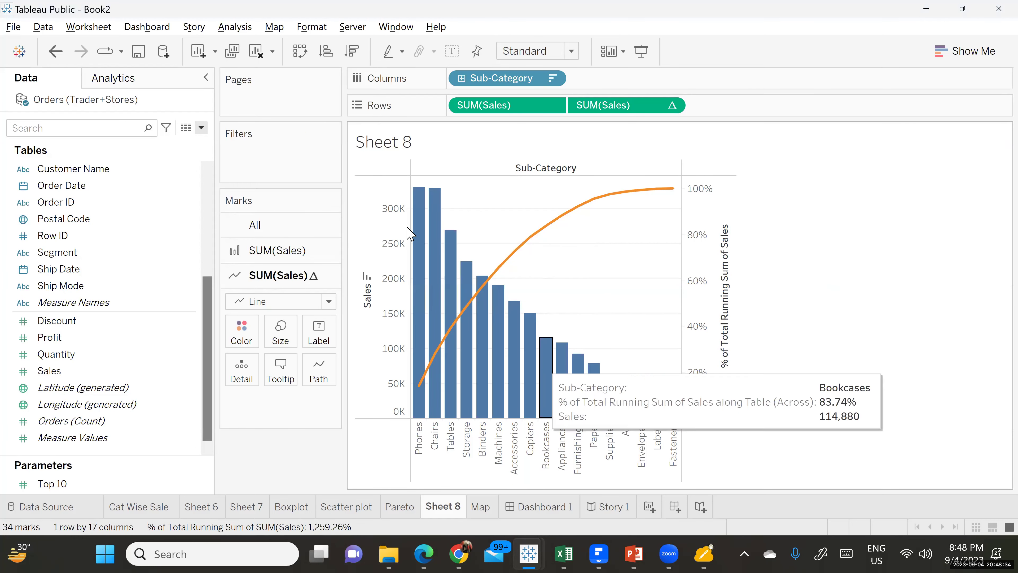
- Color the sales bars light green and clear the mark selection
left_click(401, 200)
left_click(418, 208)
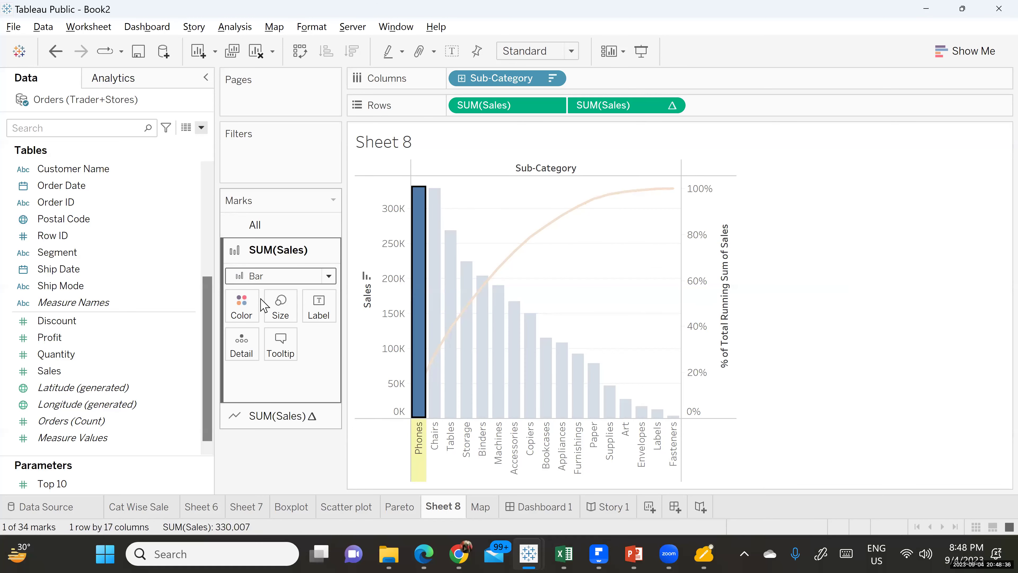
left_click(241, 307)
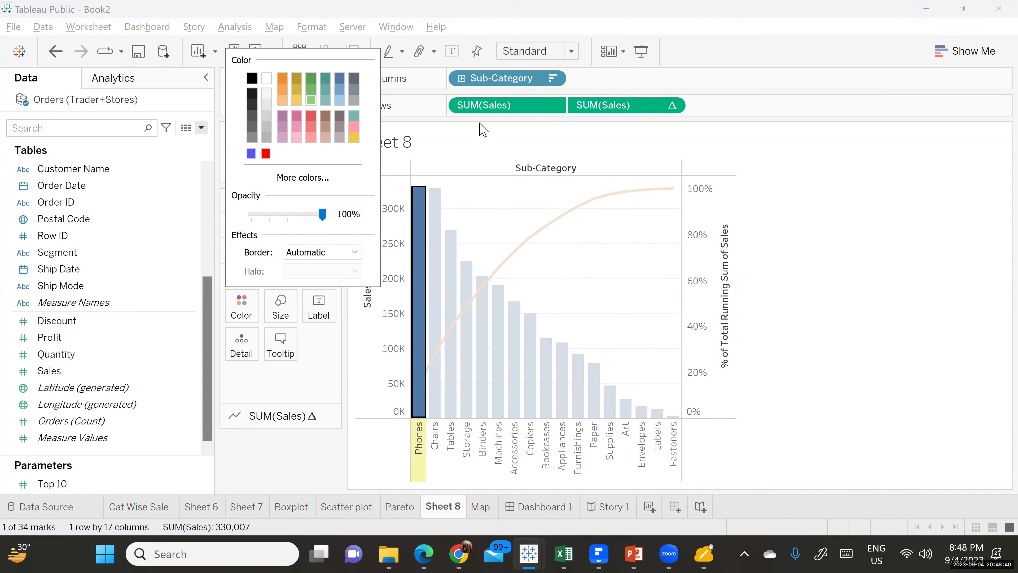
left_click(312, 101)
left_click(852, 291)
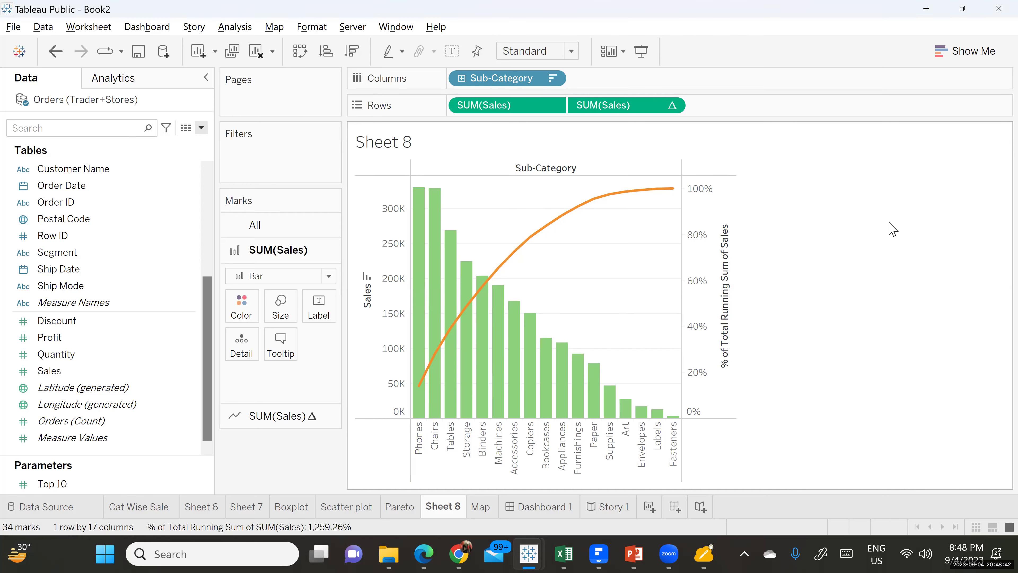
- Insert the text "{PARETO" in front of the sheet name in the worksheet title
left_click(366, 157)
double_click(395, 149)
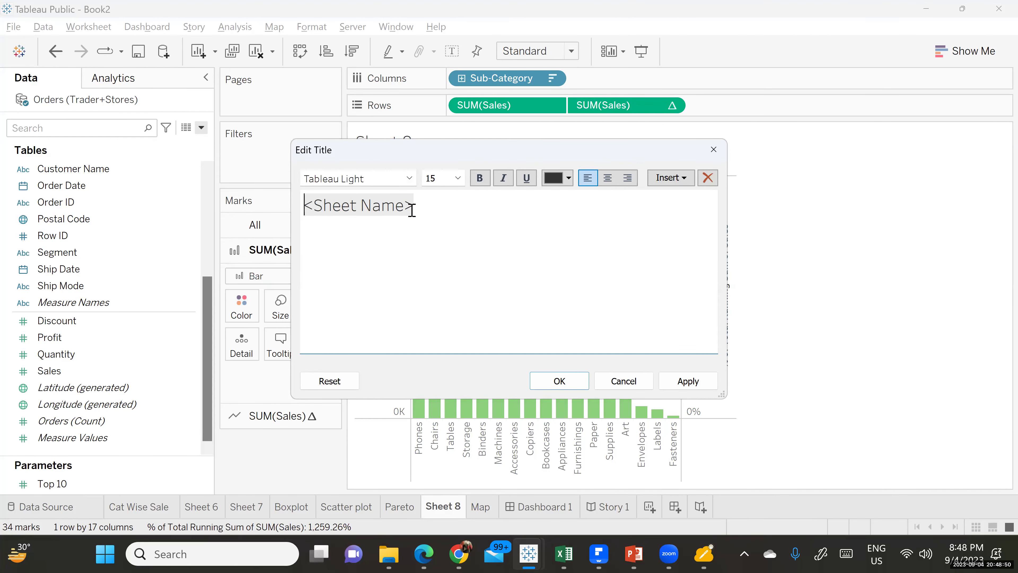
type("{")
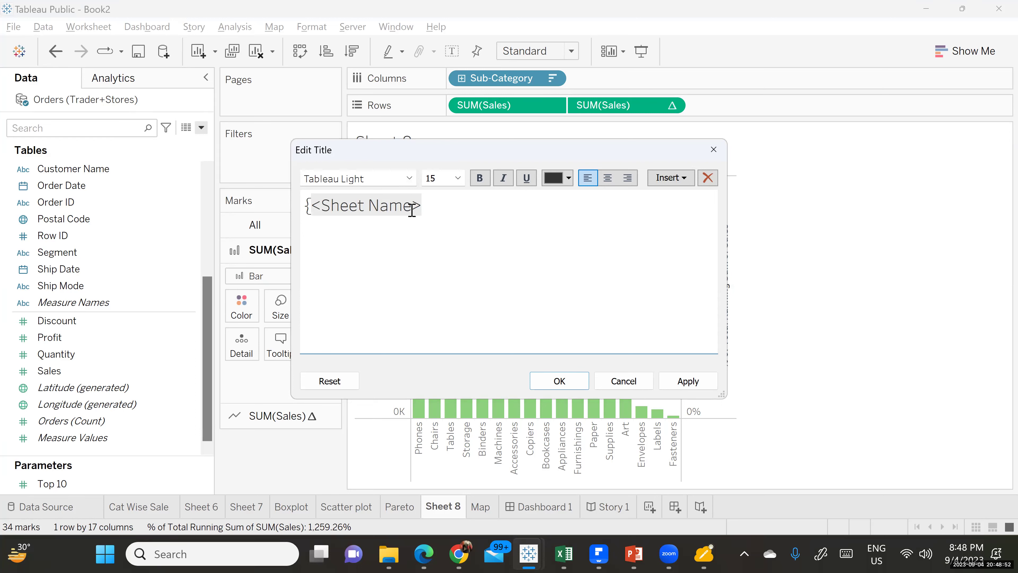
type("PARETO")
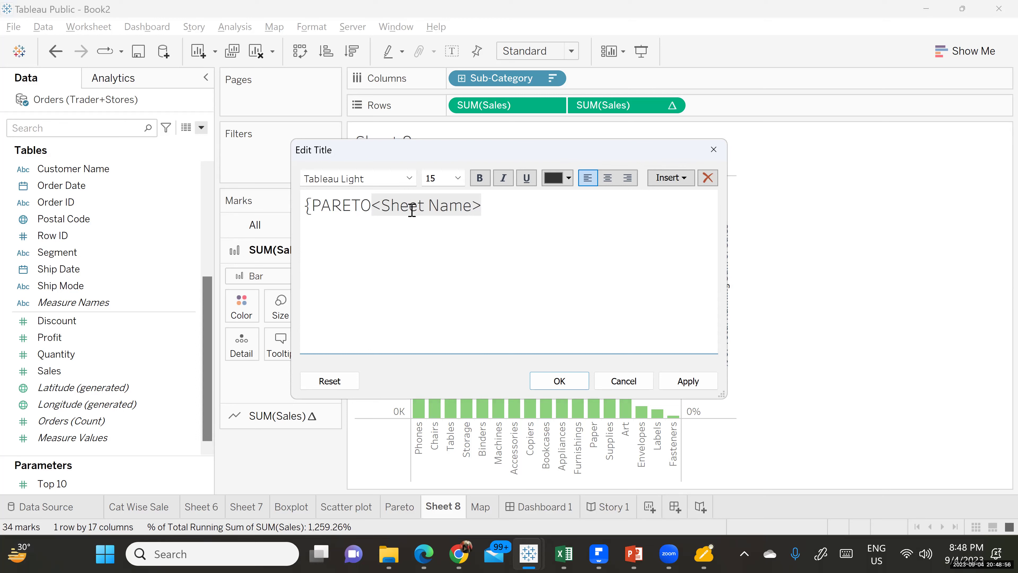
left_click(566, 383)
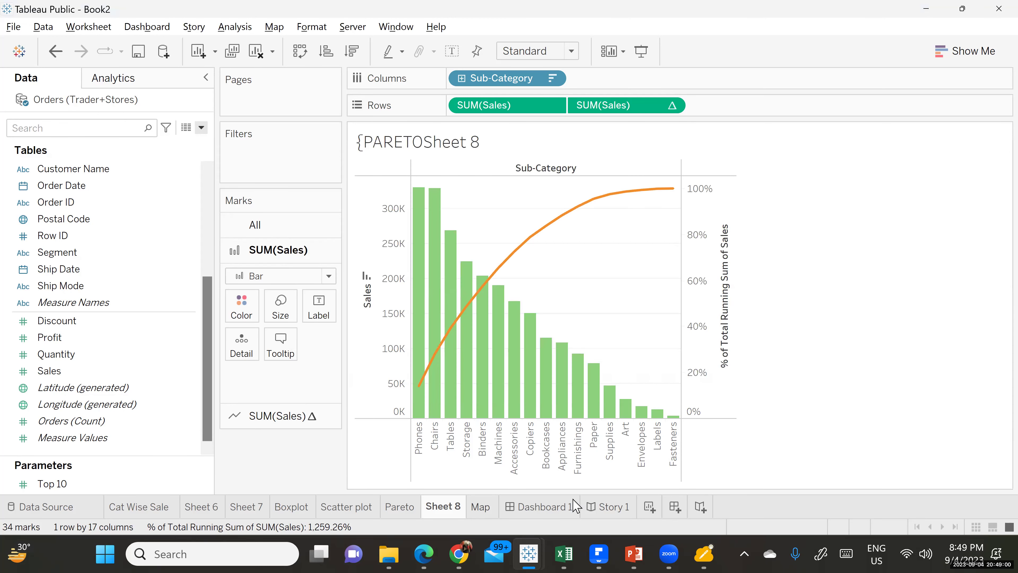
- Delete the sheet name field from the worksheet title, keeping only the typed text
left_click(435, 147)
double_click(437, 148)
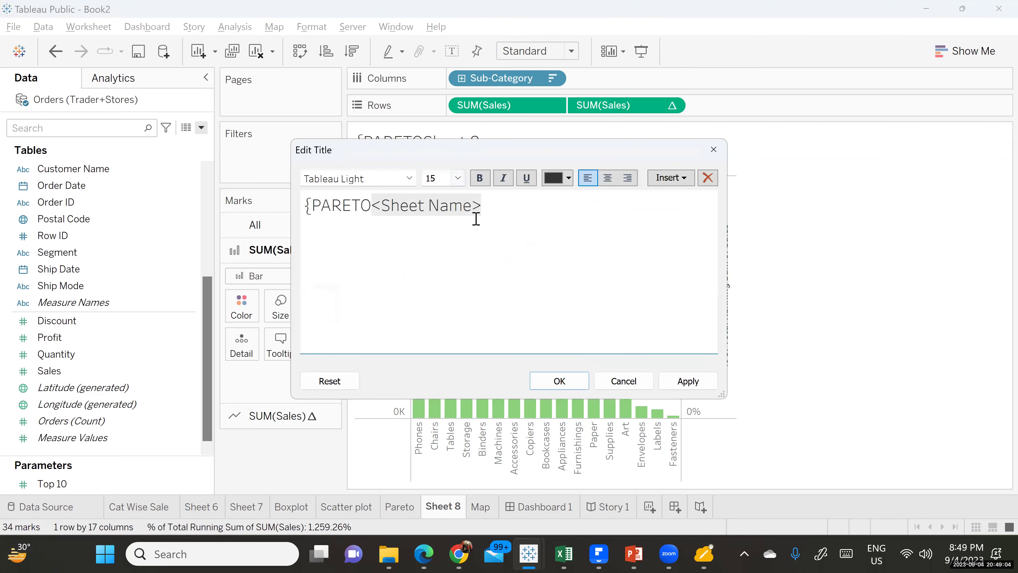
key("BackSpace")
key("BackSpace")
key("BackSpace")
key("BackSpace")
key("BackSpace")
key("BackSpace")
key("BackSpace")
key("BackSpace")
key("BackSpace")
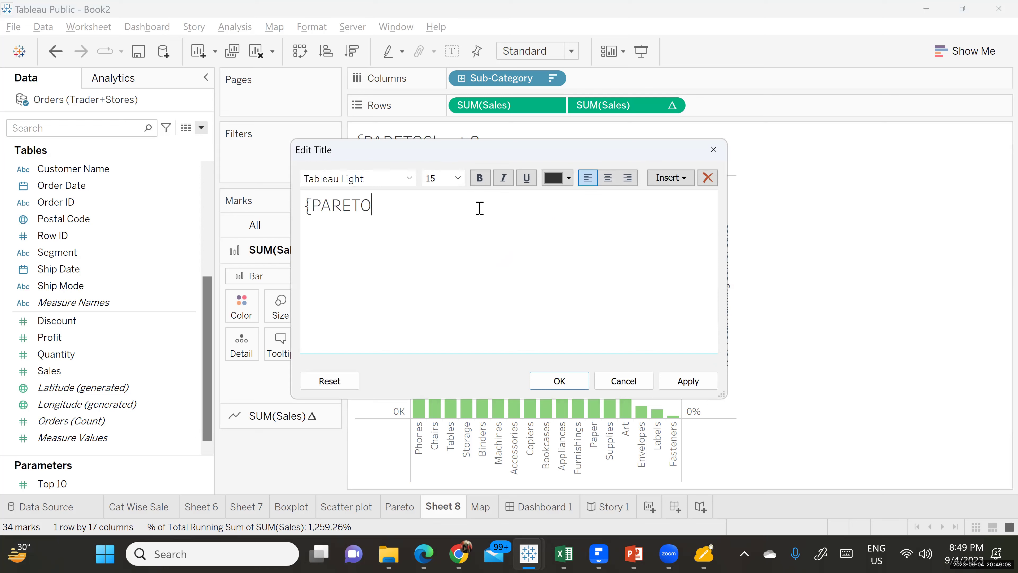
left_click(571, 383)
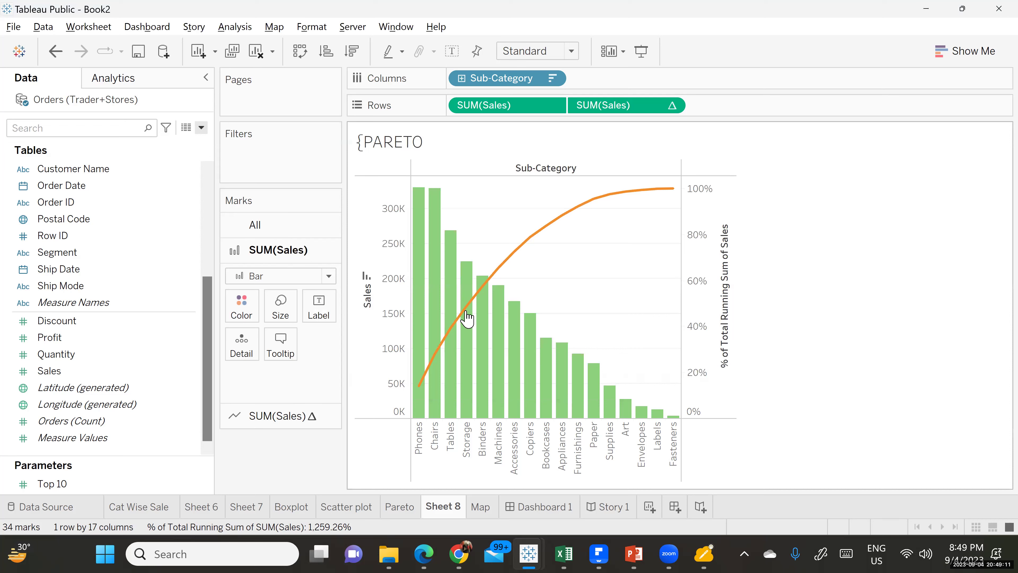
- Remove the stray opening brace so that the worksheet title reads PARETO
double_click(365, 152)
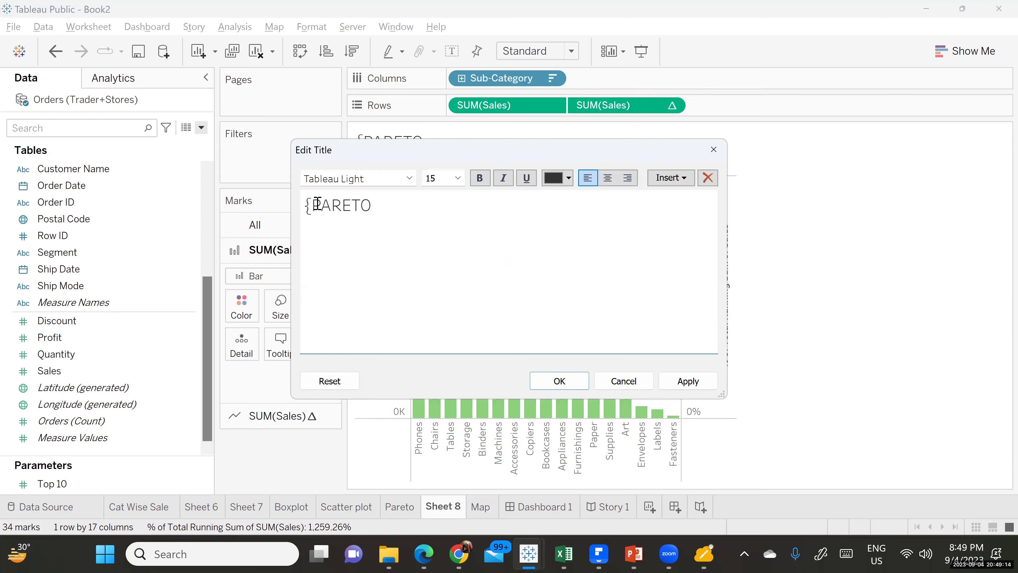
key("BackSpace")
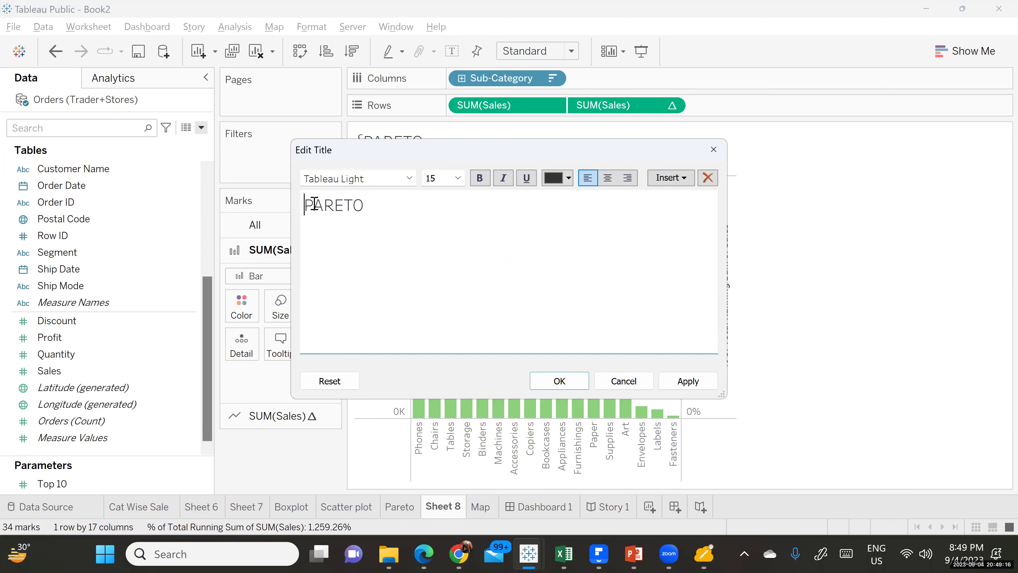
left_click(575, 383)
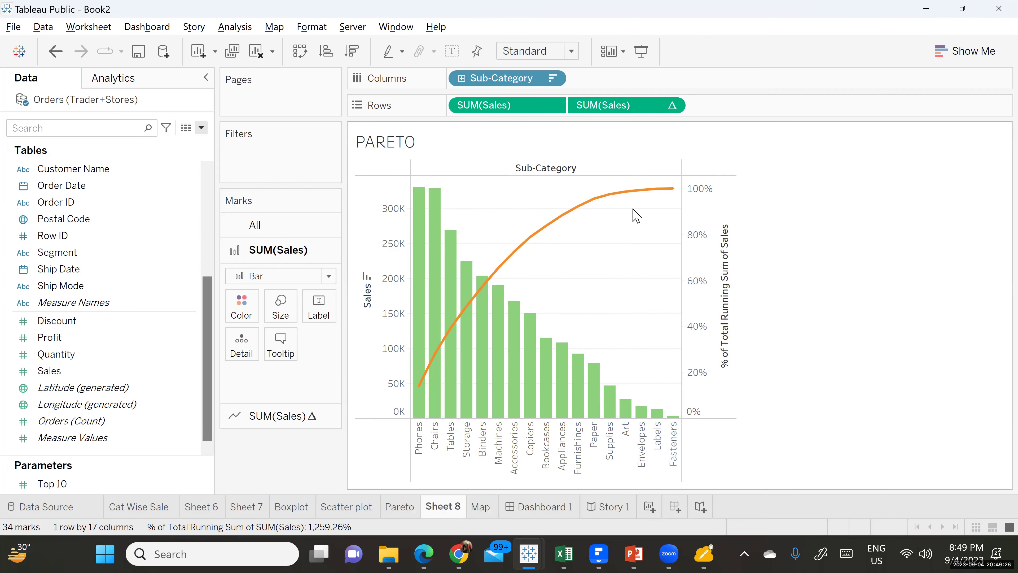
- Format the worksheet's Total pane font as 12 pt red, starting from the cumulative line, and clear the selection
left_click(578, 206)
right_click(584, 203)
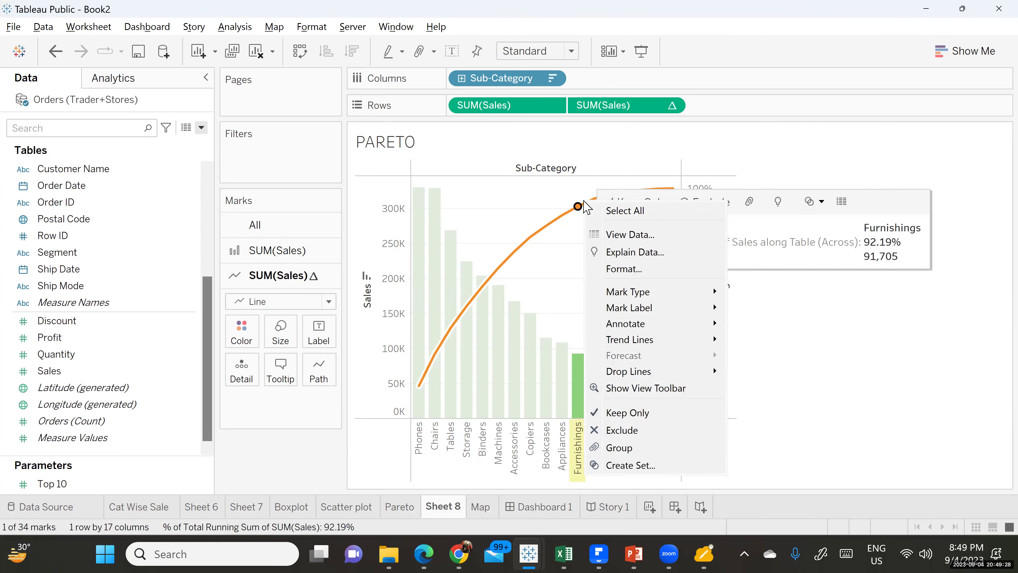
left_click(647, 269)
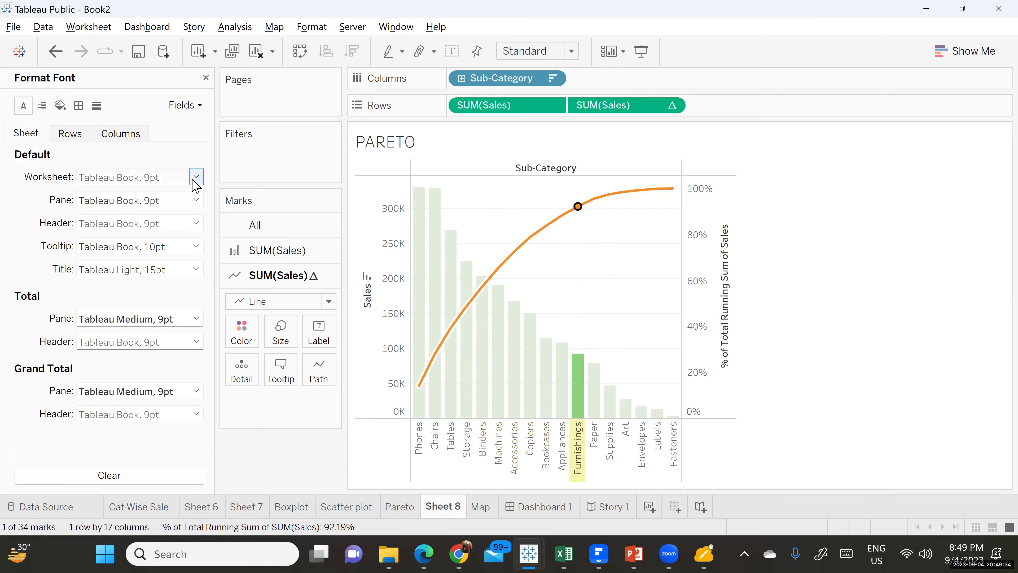
left_click(196, 317)
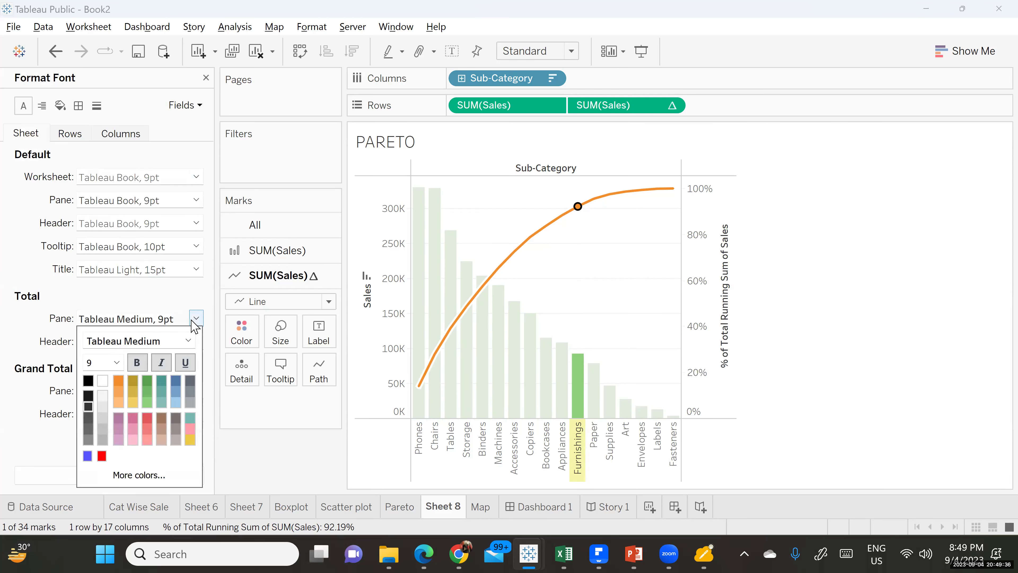
left_click(116, 363)
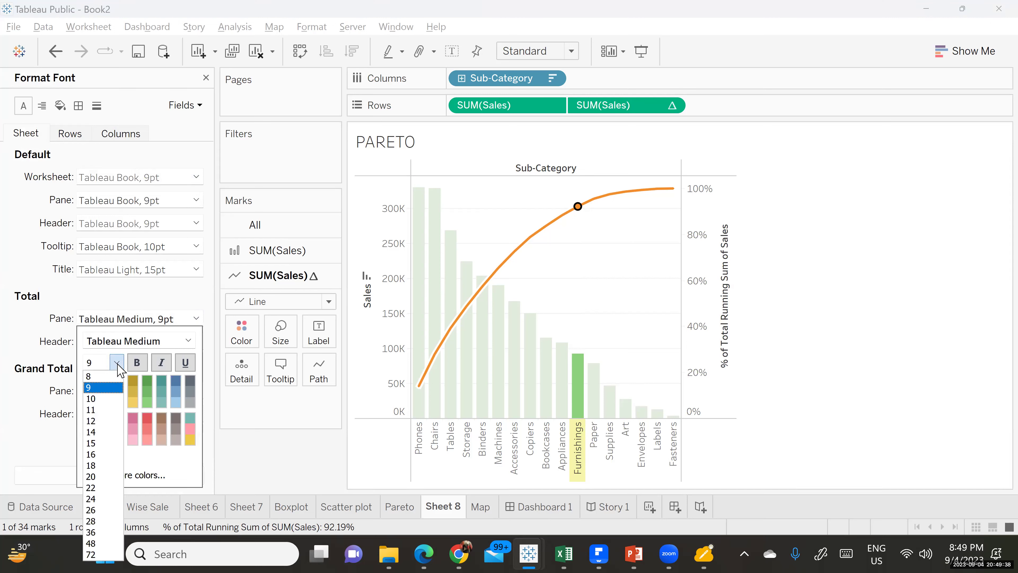
left_click(96, 421)
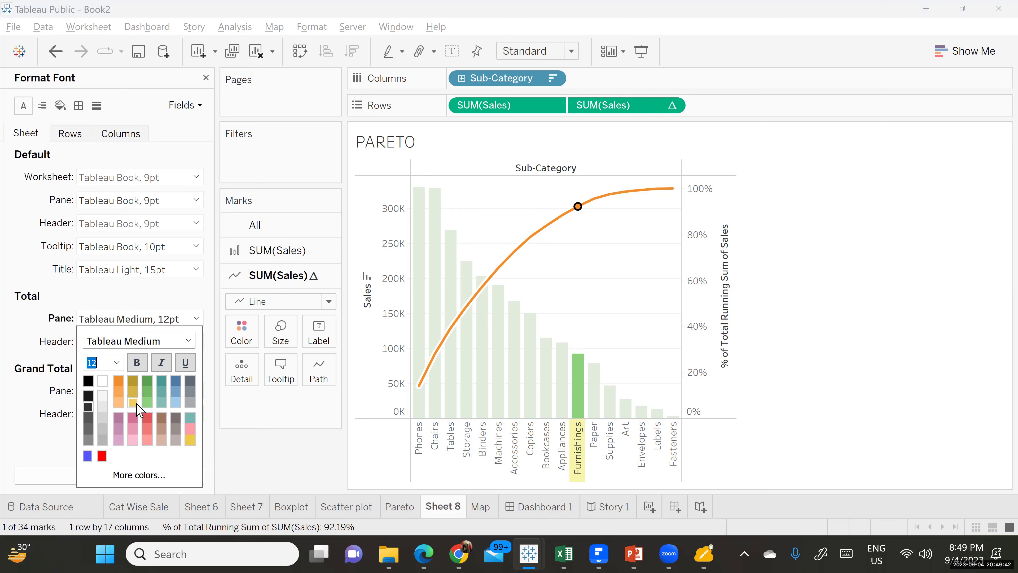
left_click(148, 420)
left_click(829, 327)
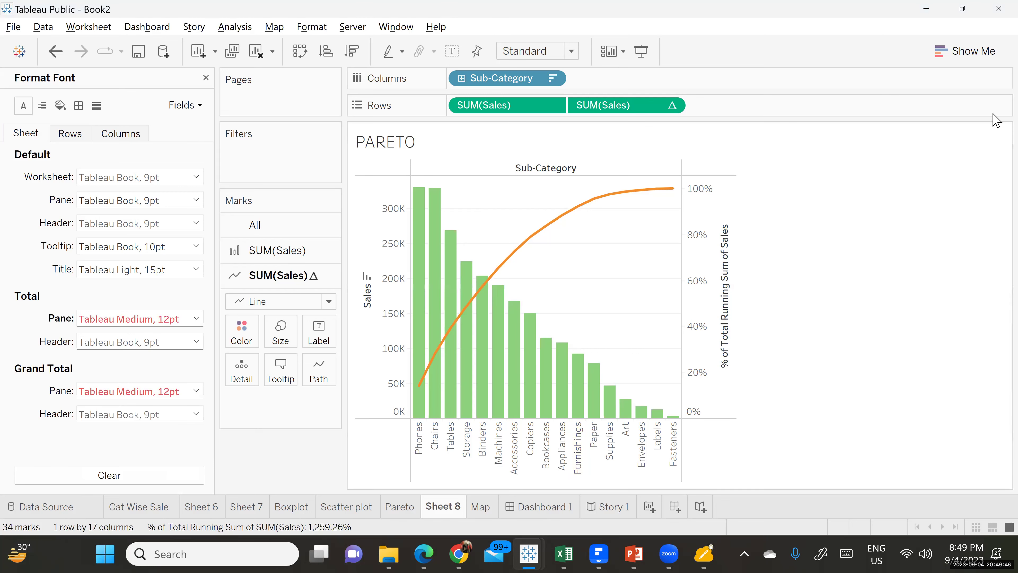
- Format the Sub-Category header's Totals font in purple and clear the header selection
left_click(536, 458)
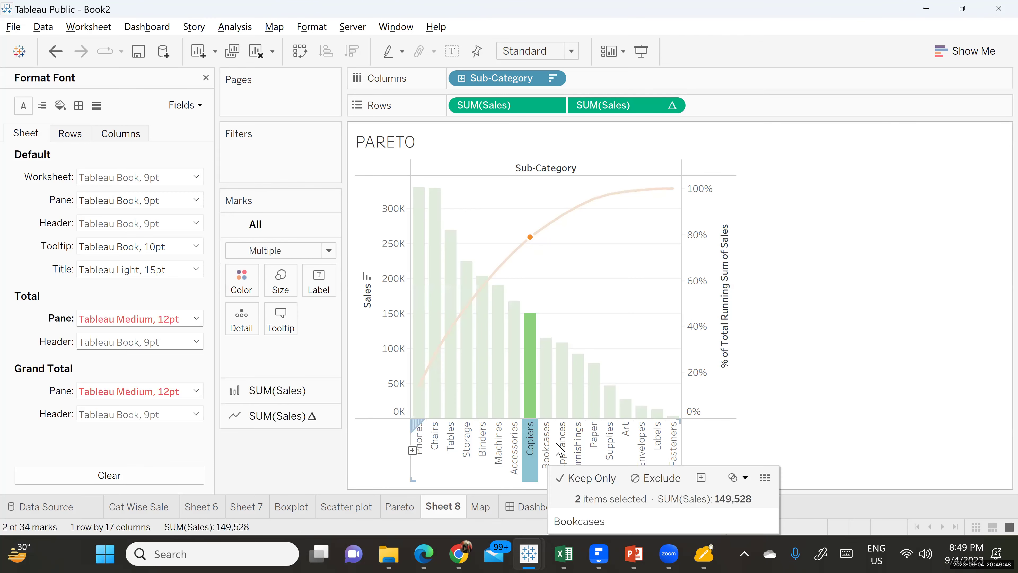
right_click(589, 443)
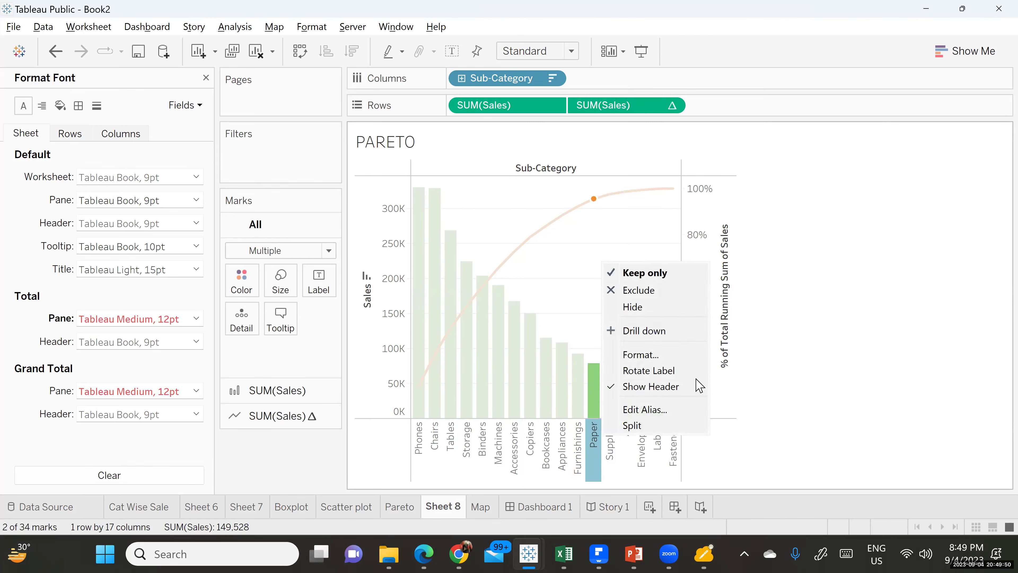
left_click(405, 504)
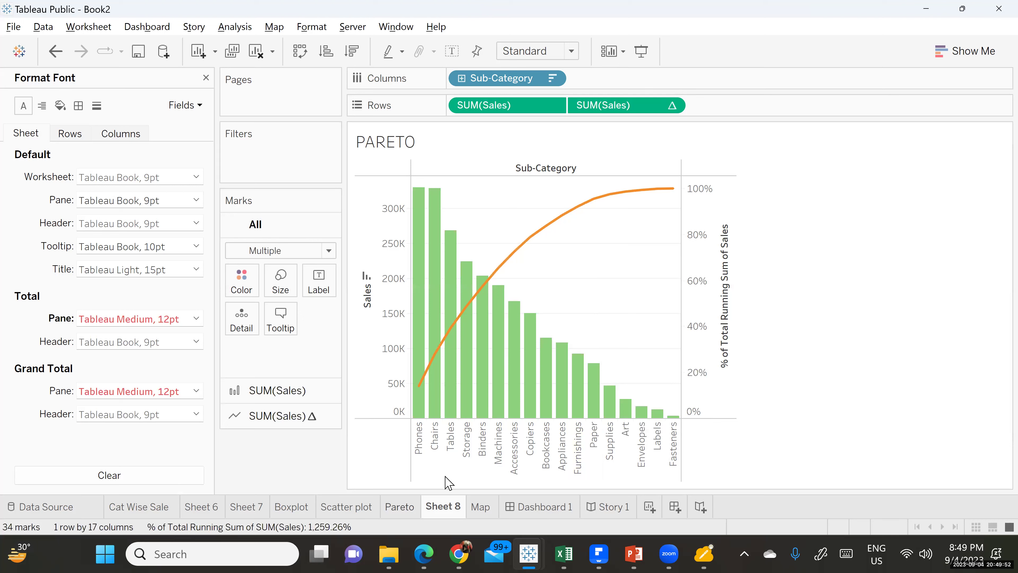
left_click(450, 457)
right_click(455, 460)
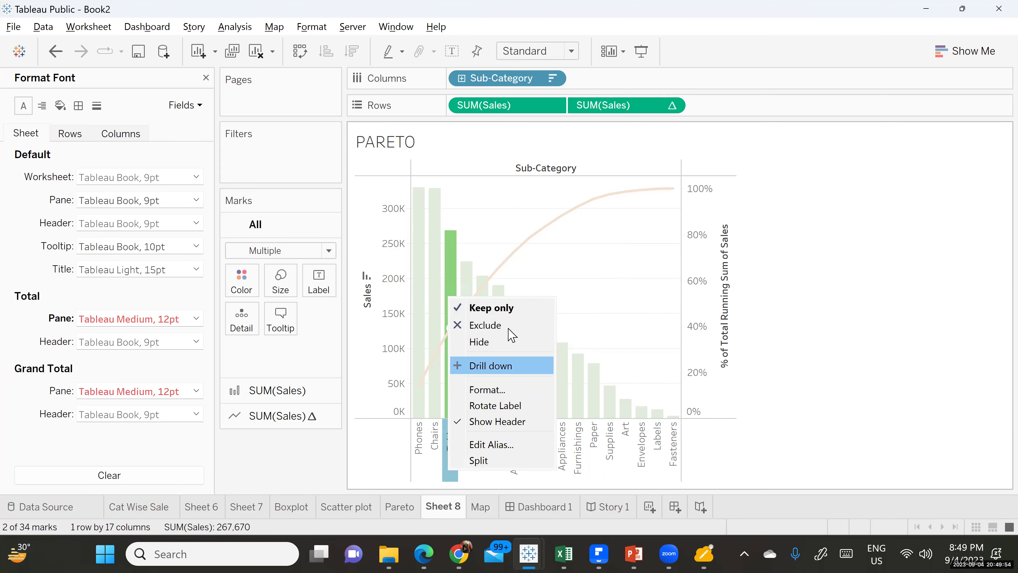
left_click(498, 391)
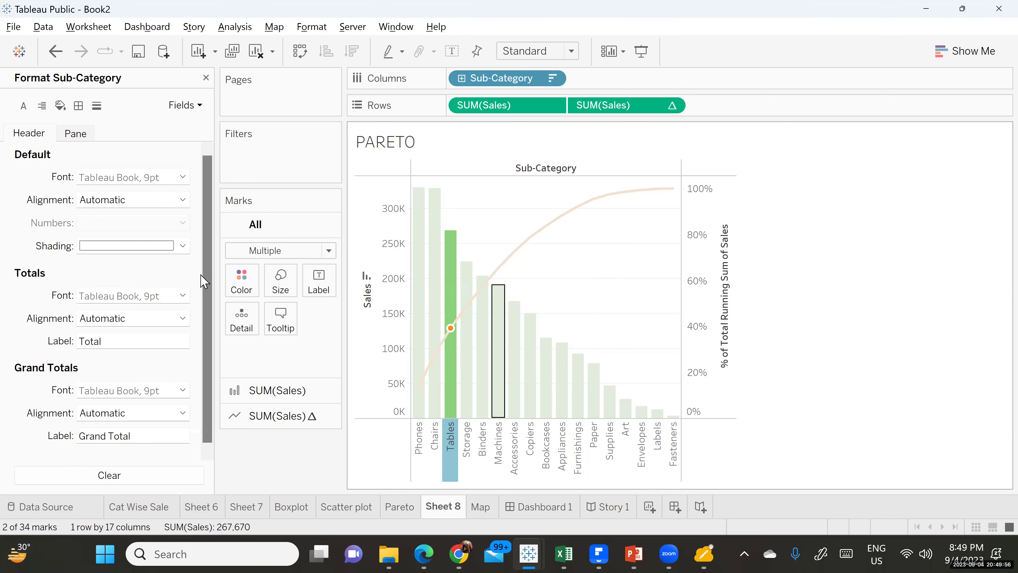
left_click(183, 295)
left_click(91, 432)
left_click(866, 337)
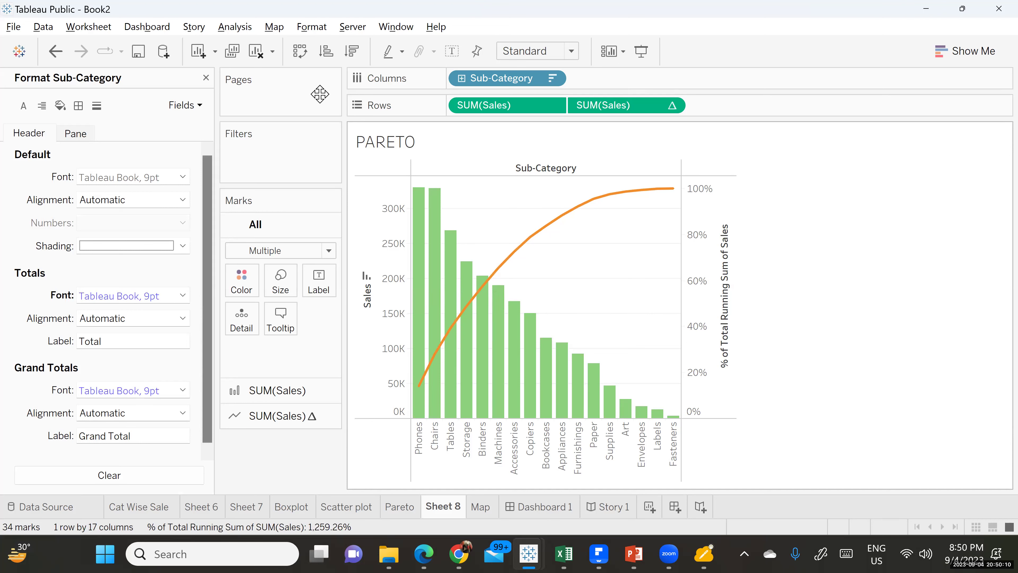
- Close the formatting options and add a Product Name filter that uses all values
left_click(206, 78)
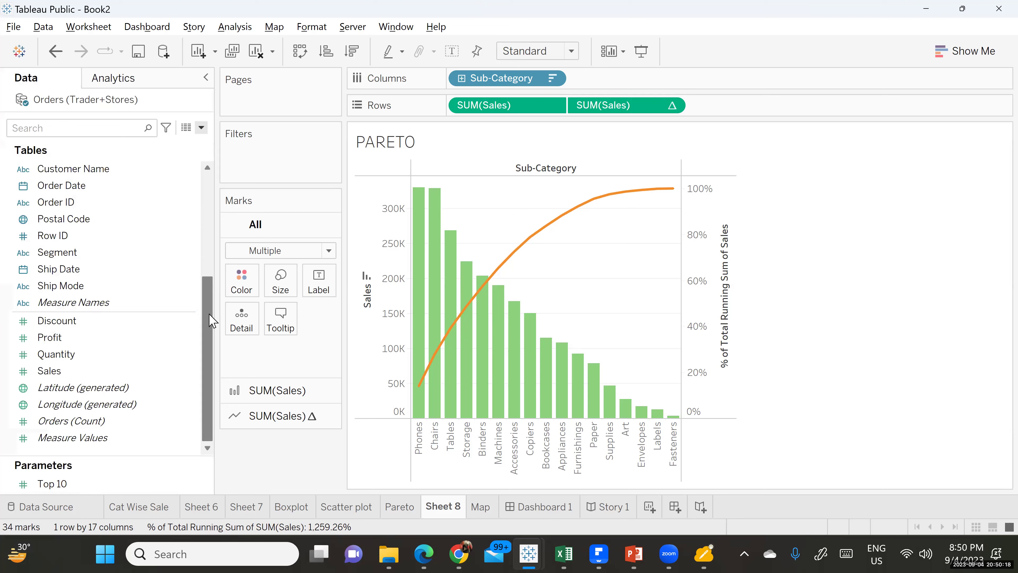
left_click_drag(213, 321, 209, 183)
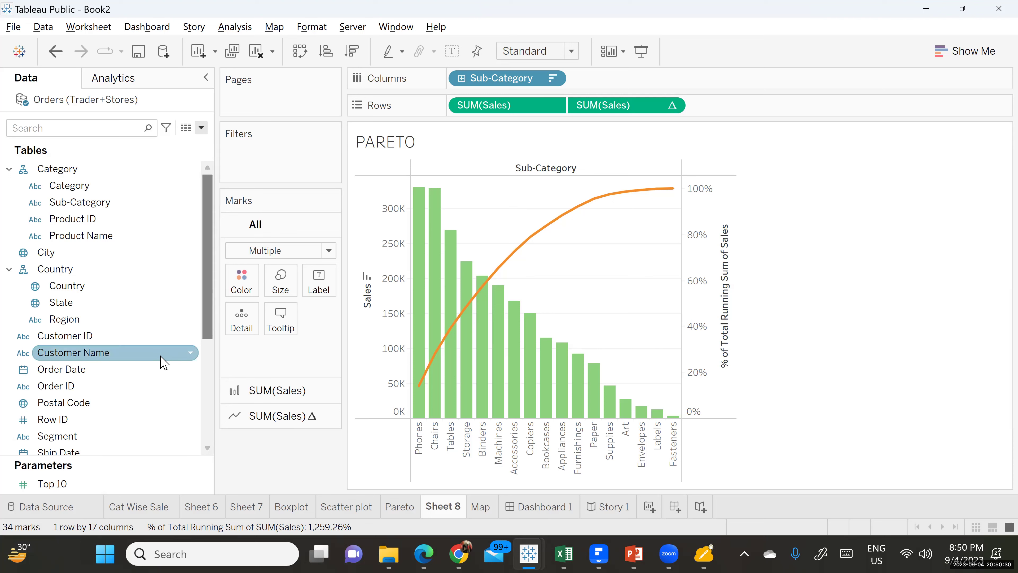
left_click_drag(80, 236, 247, 151)
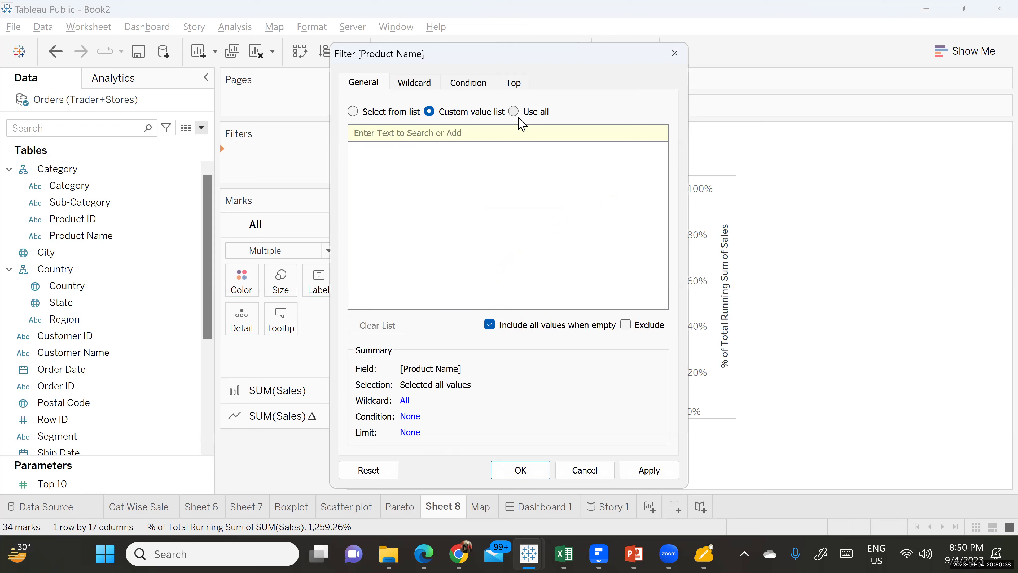
left_click(517, 114)
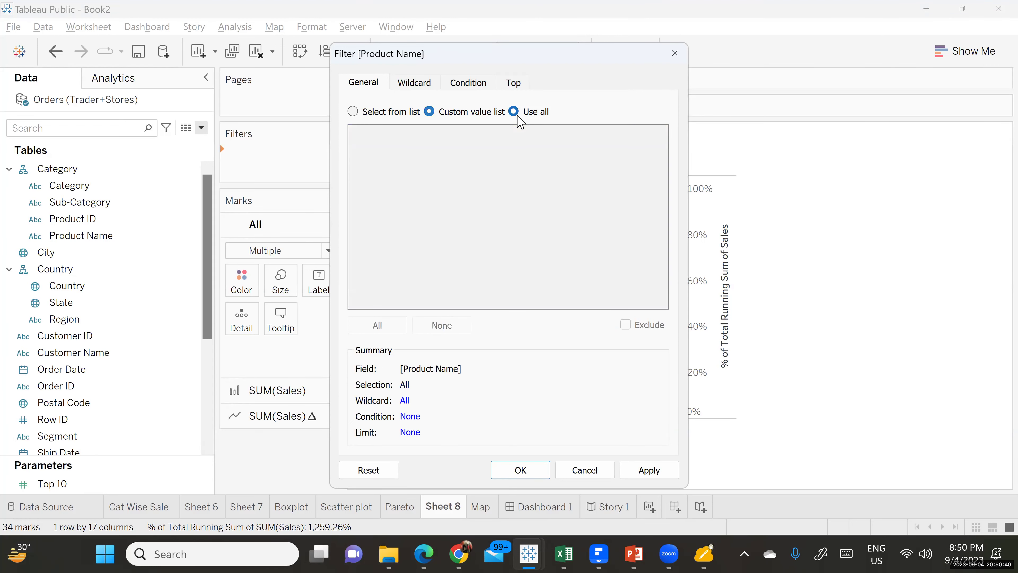
left_click(509, 473)
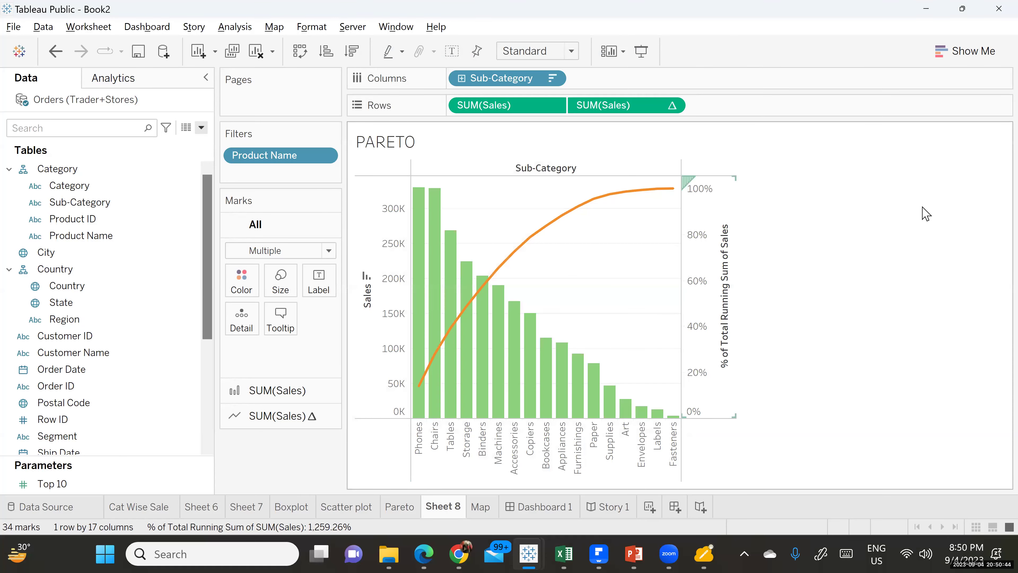
- Show the Product Name filter card beside the chart and hide the card again
left_click(324, 155)
left_click(273, 197)
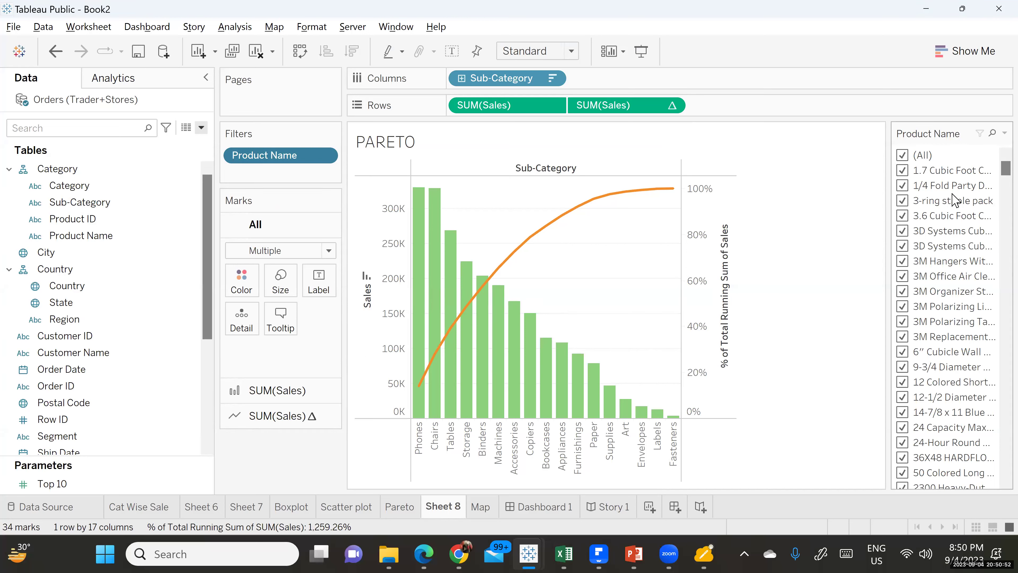
left_click(1004, 134)
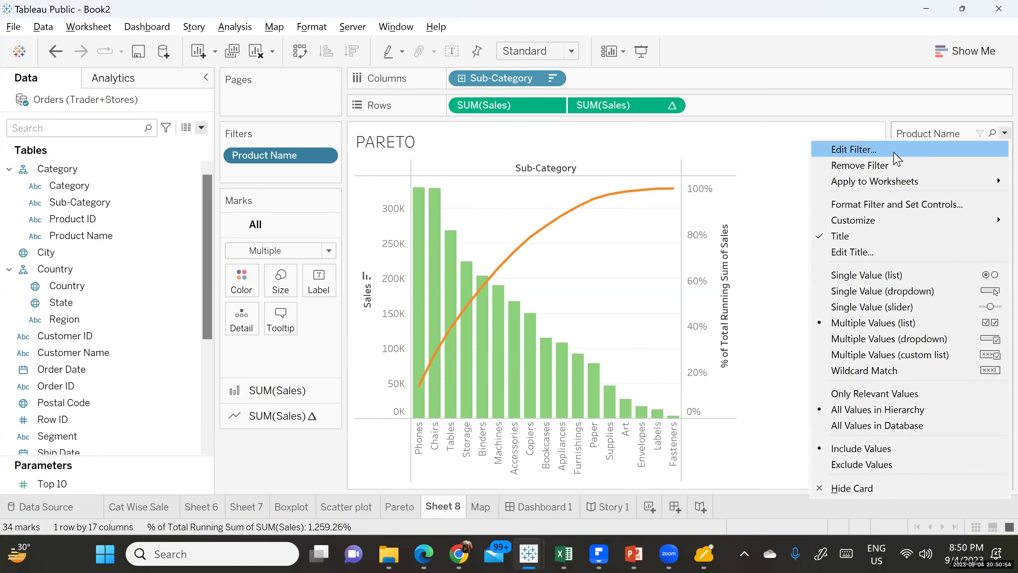
left_click(845, 488)
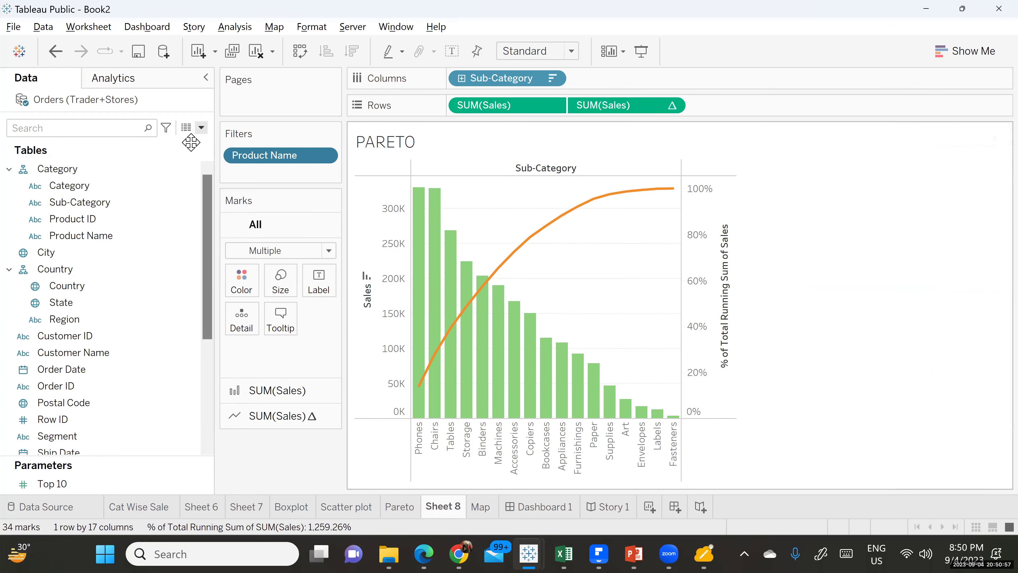
- Limit the Product Name filter to the top 10 by Category count and apply it
left_click(323, 156)
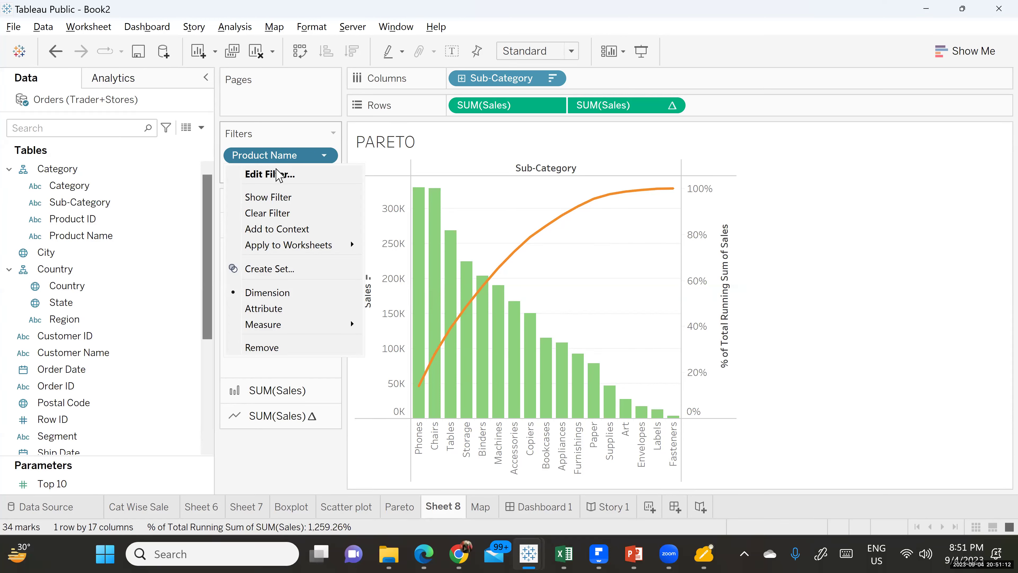
left_click(276, 176)
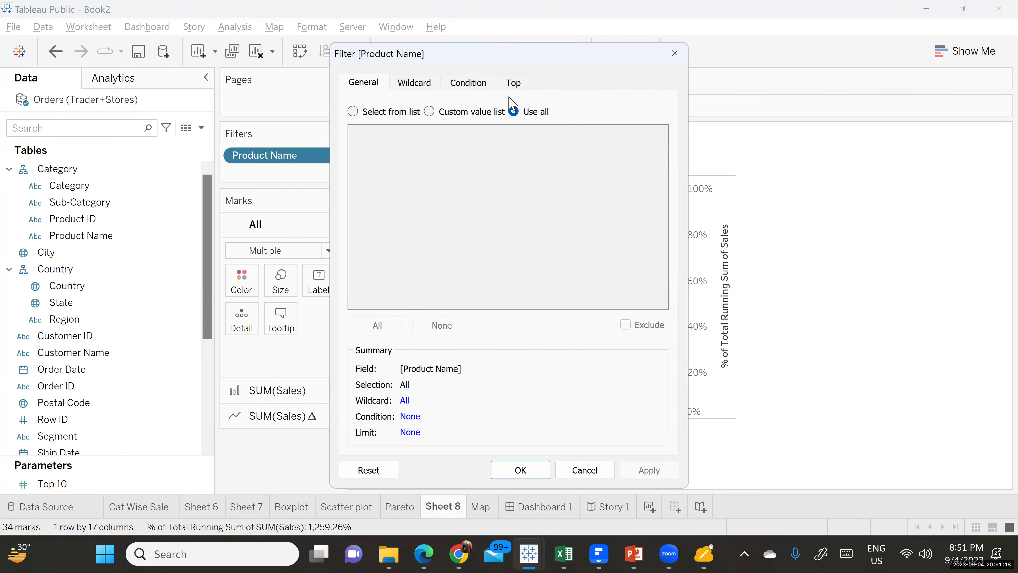
left_click(518, 83)
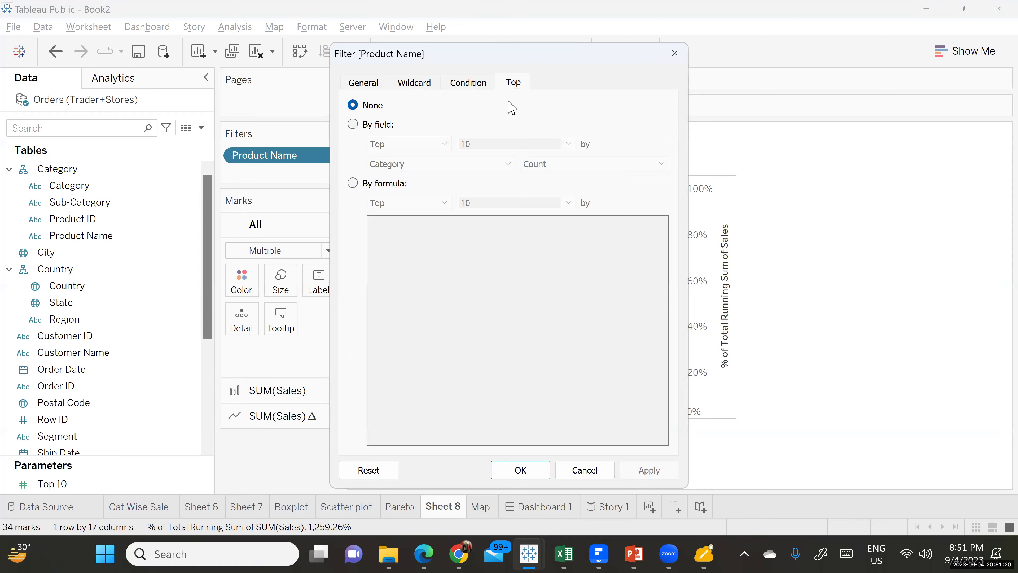
left_click(365, 124)
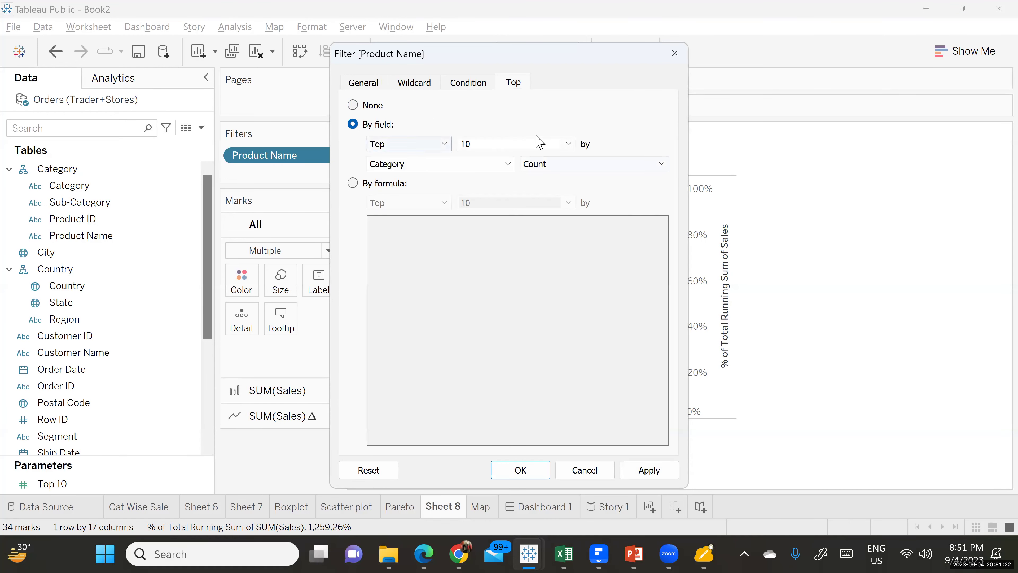
left_click(490, 164)
left_click(650, 470)
left_click(520, 470)
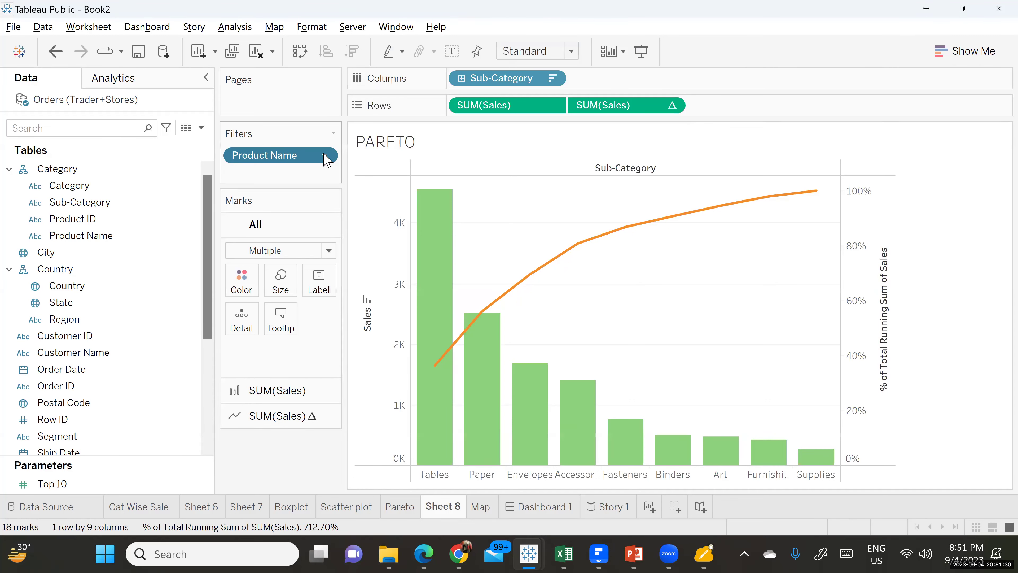
- Show the Product Name filter card beside the chart, toggling all its values off and on again
left_click(324, 156)
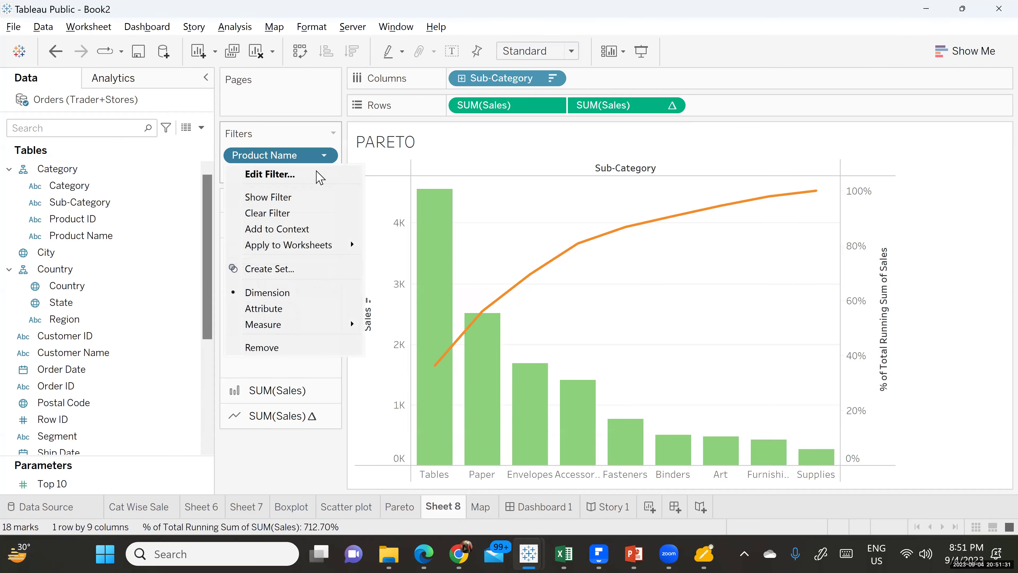
left_click(282, 196)
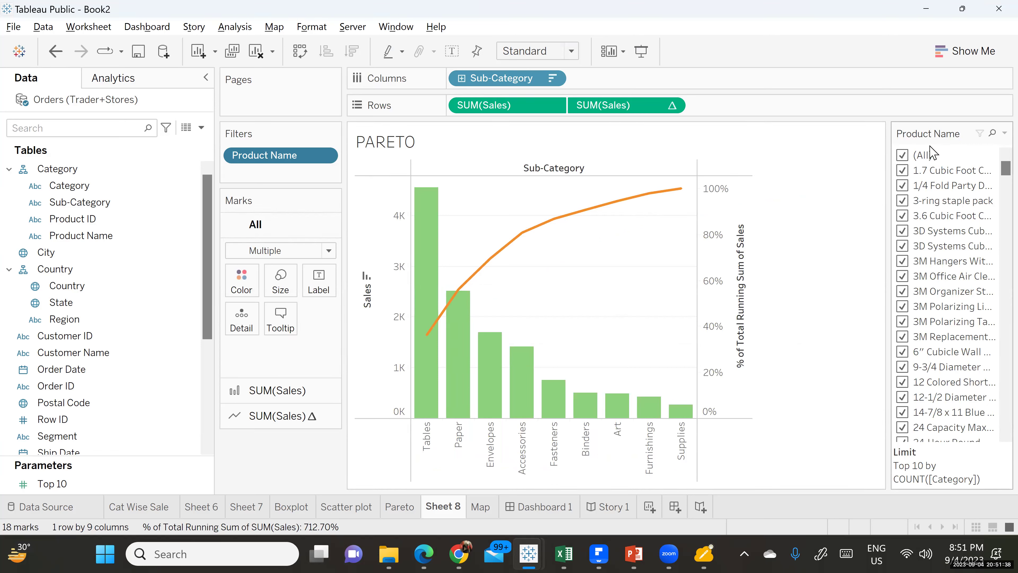
left_click(903, 155)
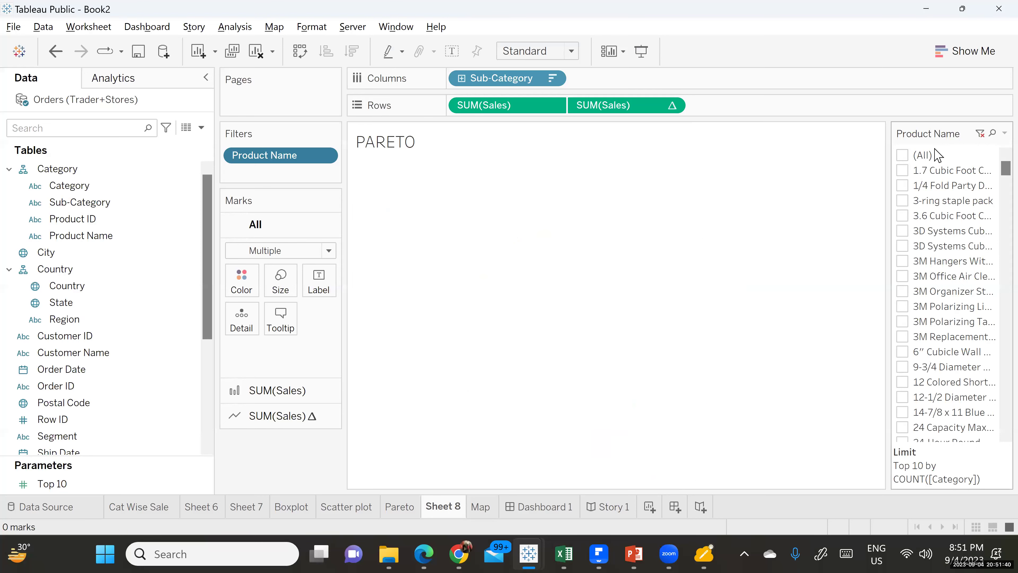
left_click(905, 157)
scroll(916, 241, "down", 15)
scroll(922, 240, "up", 6)
scroll(942, 241, "up", 15)
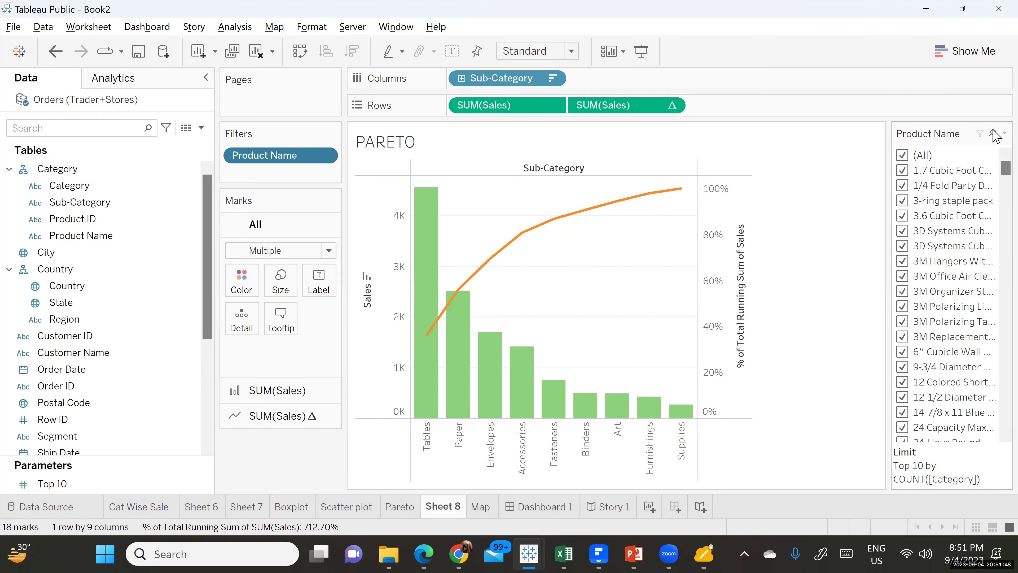
left_click(1005, 133)
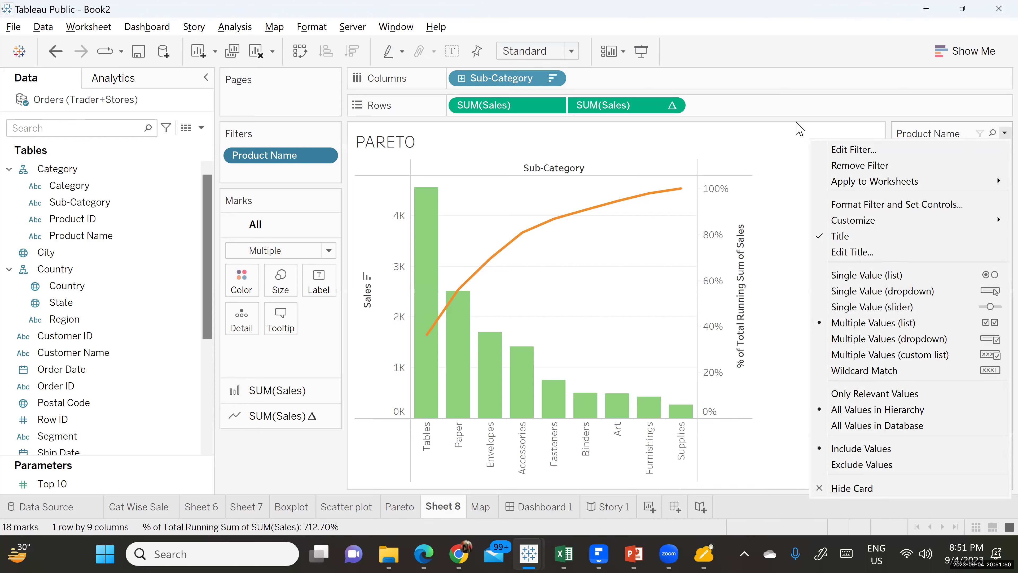
left_click(786, 138)
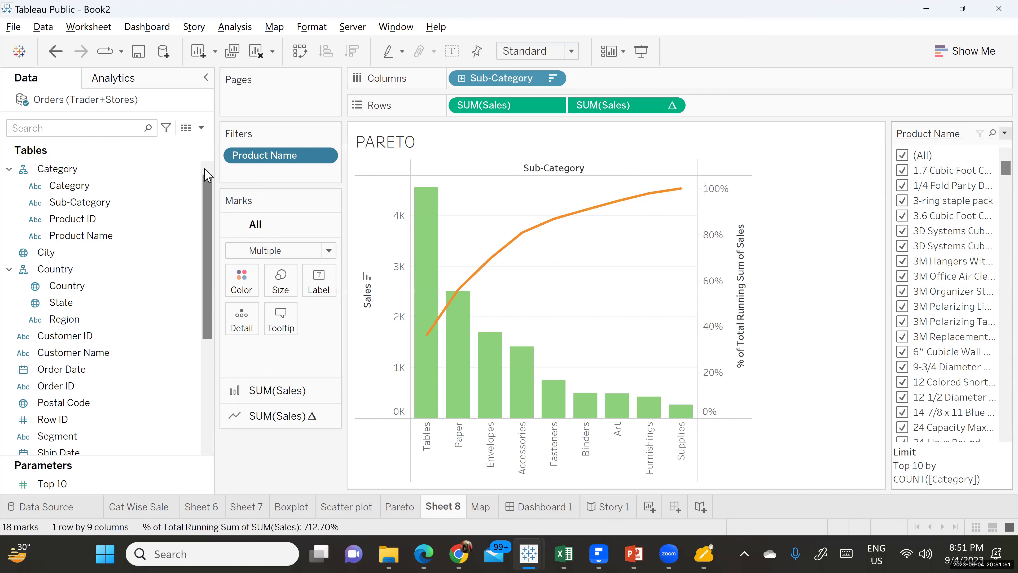
- Change the Product Name filter's top 10 limit to rank by Product Name using Count (Distinct)
right_click(265, 159)
left_click(283, 177)
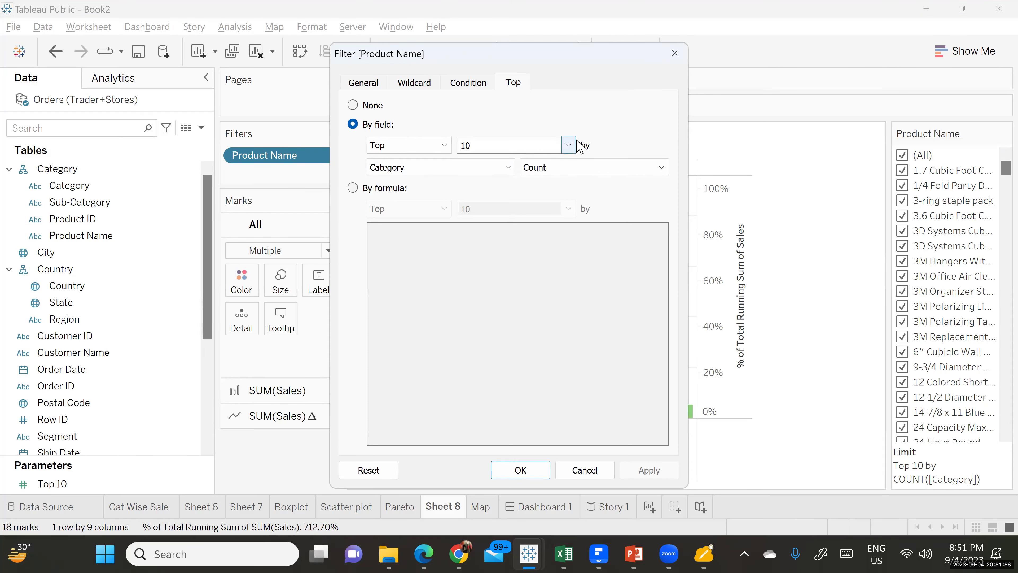
left_click(508, 168)
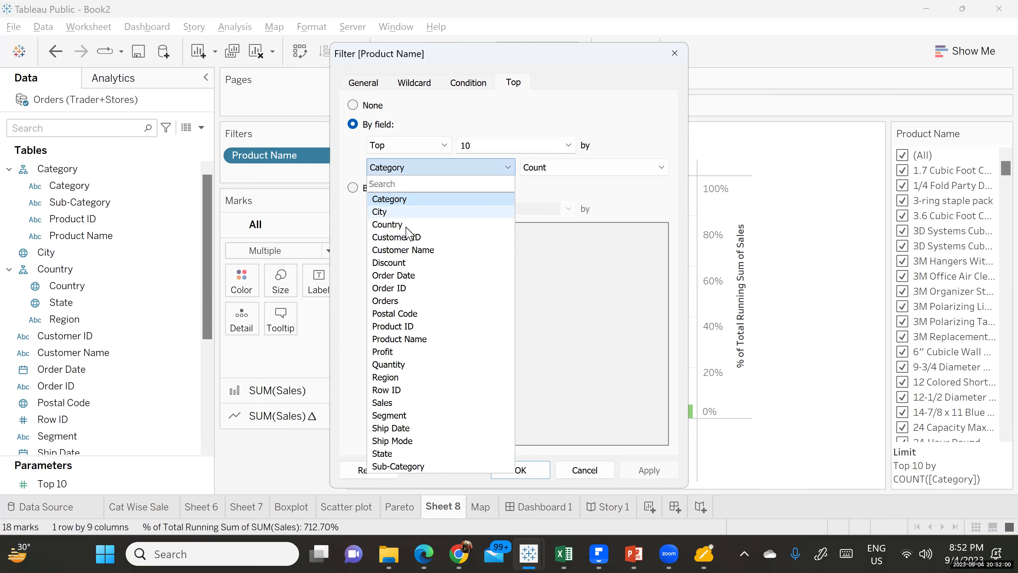
left_click(402, 340)
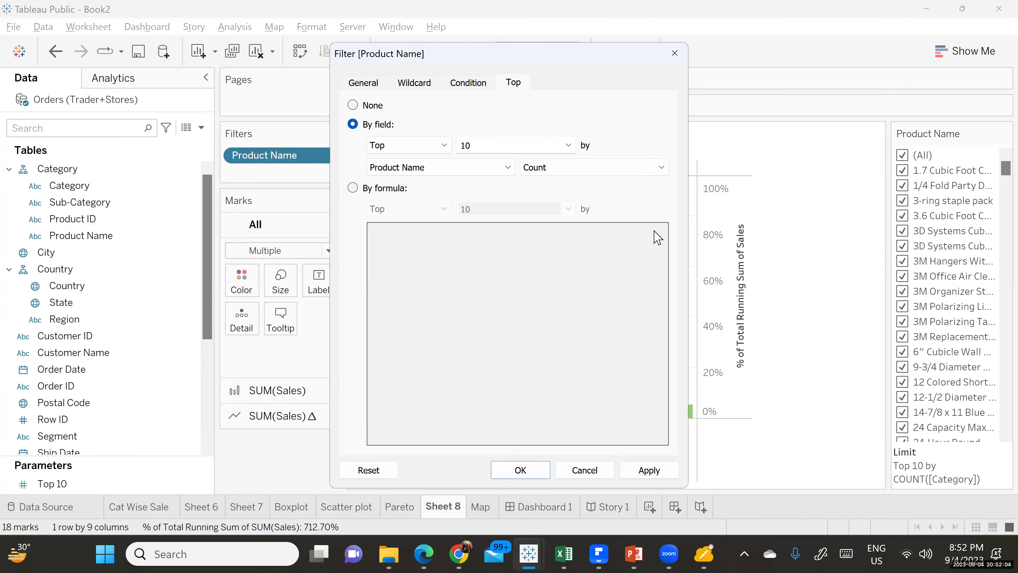
left_click(576, 171)
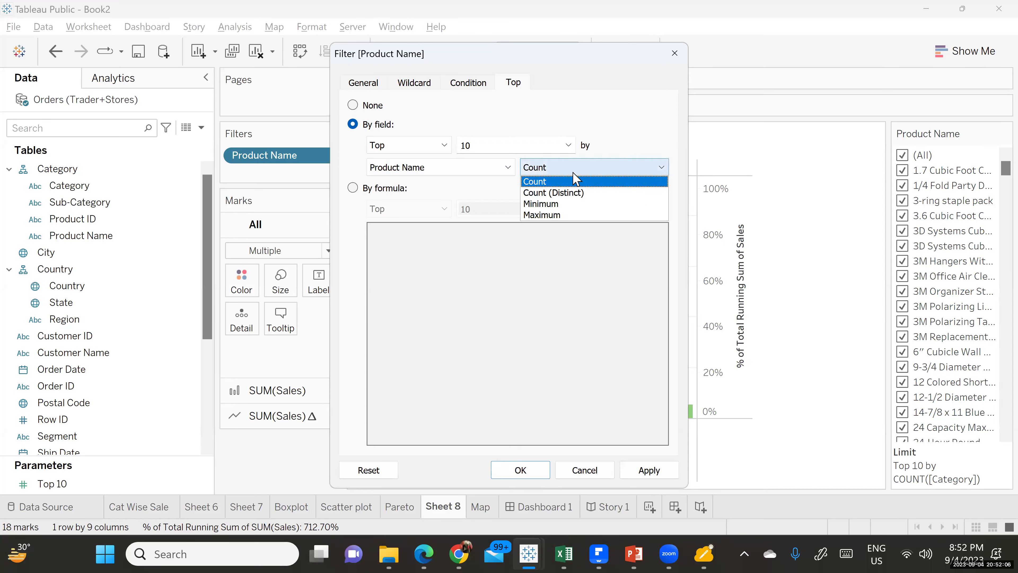
left_click(576, 193)
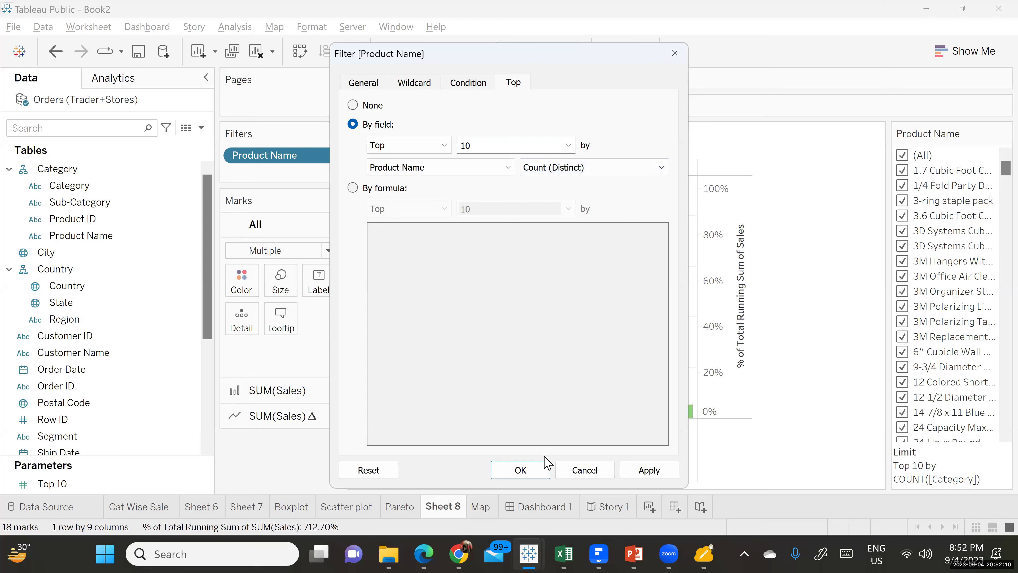
left_click(653, 474)
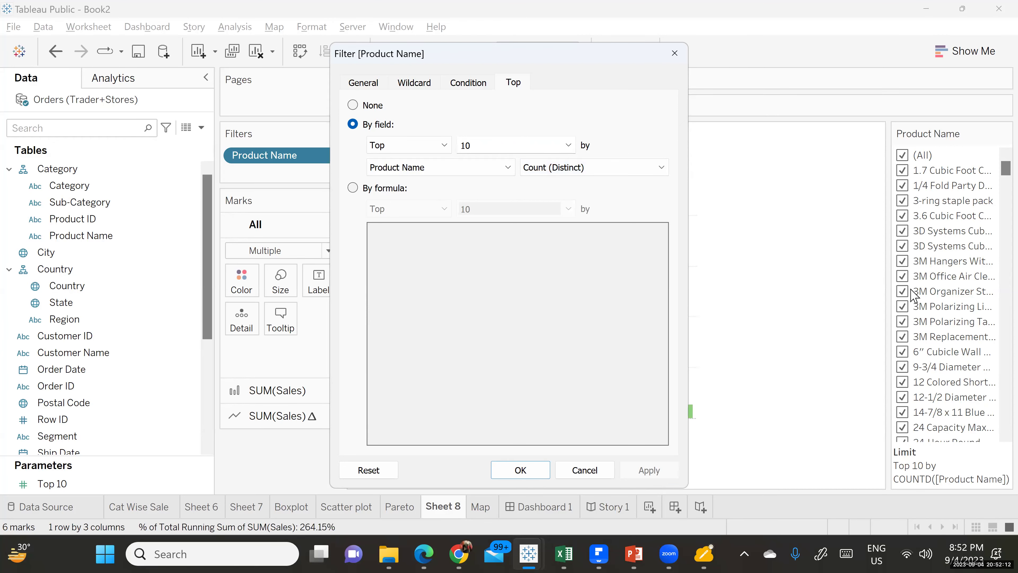
key("Return")
- Restrict the chart to the first two product names in the filter card, and reselect all values
left_click(903, 155)
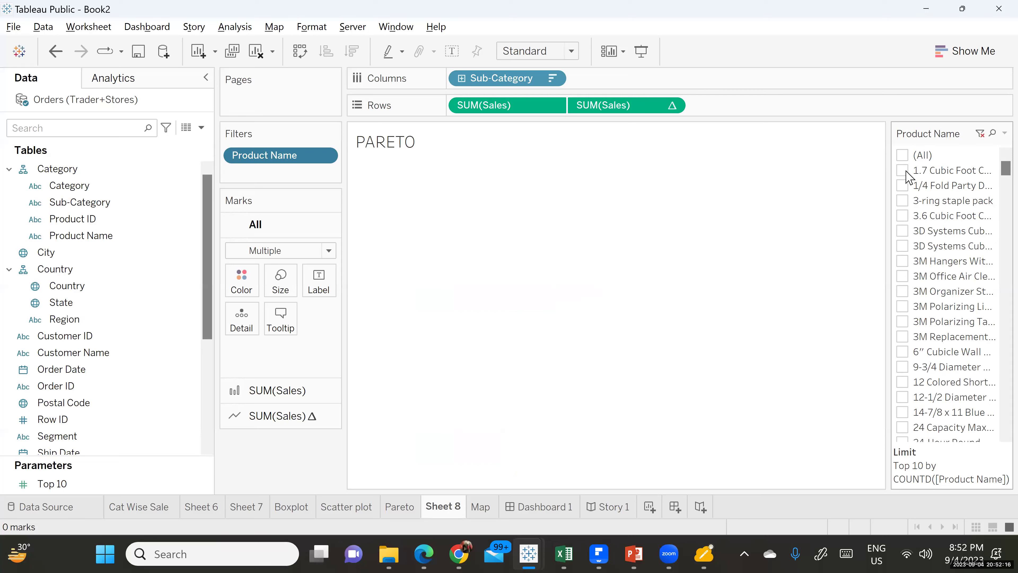
left_click(903, 170)
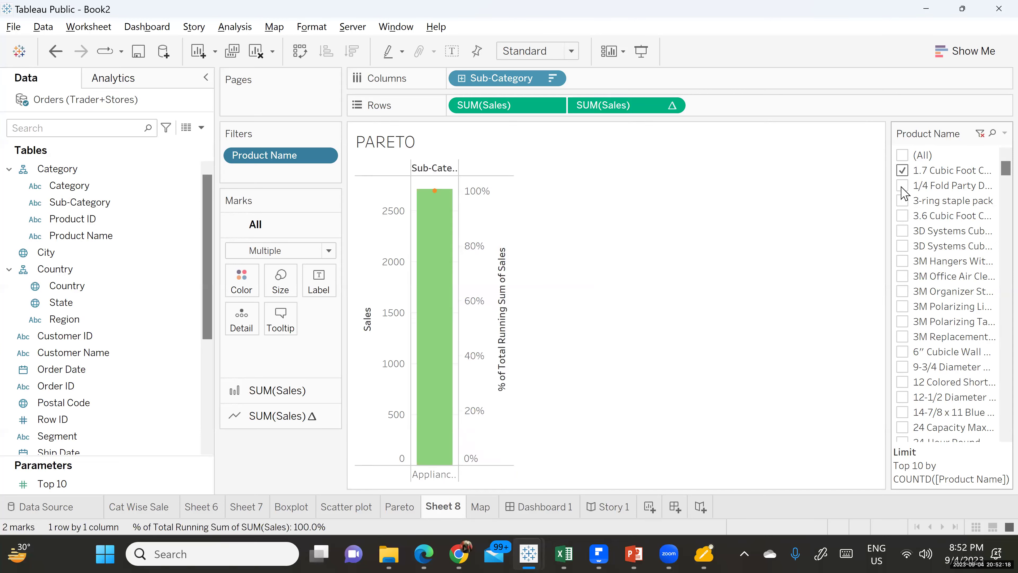
left_click(902, 186)
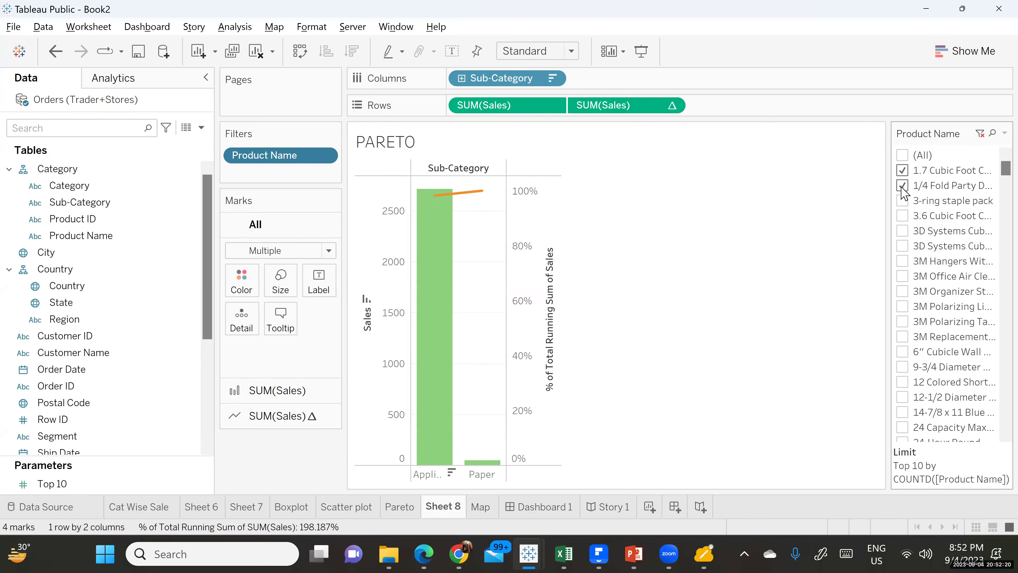
left_click(904, 155)
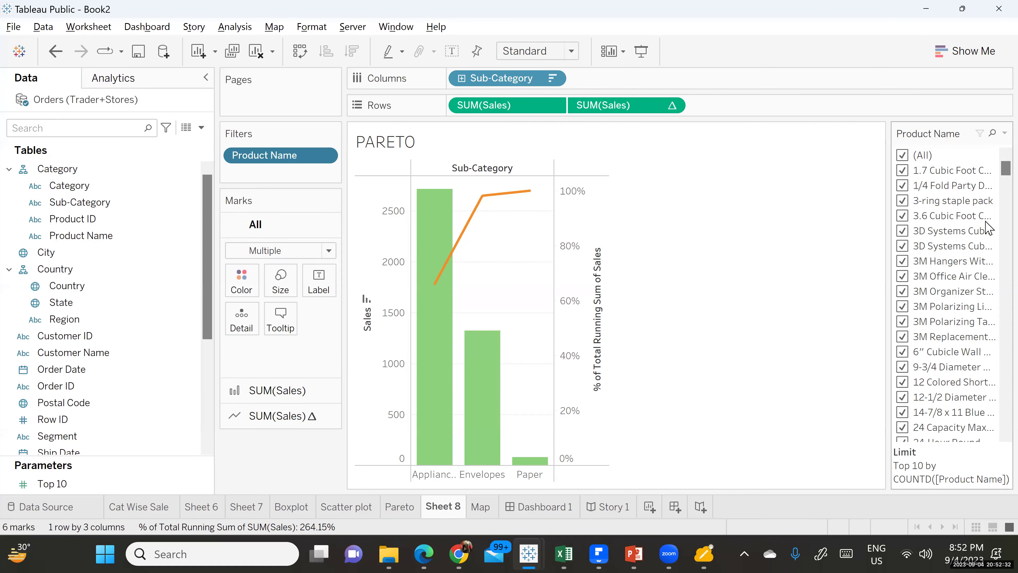
scroll(946, 209, "down", 10)
scroll(958, 229, "up", 10)
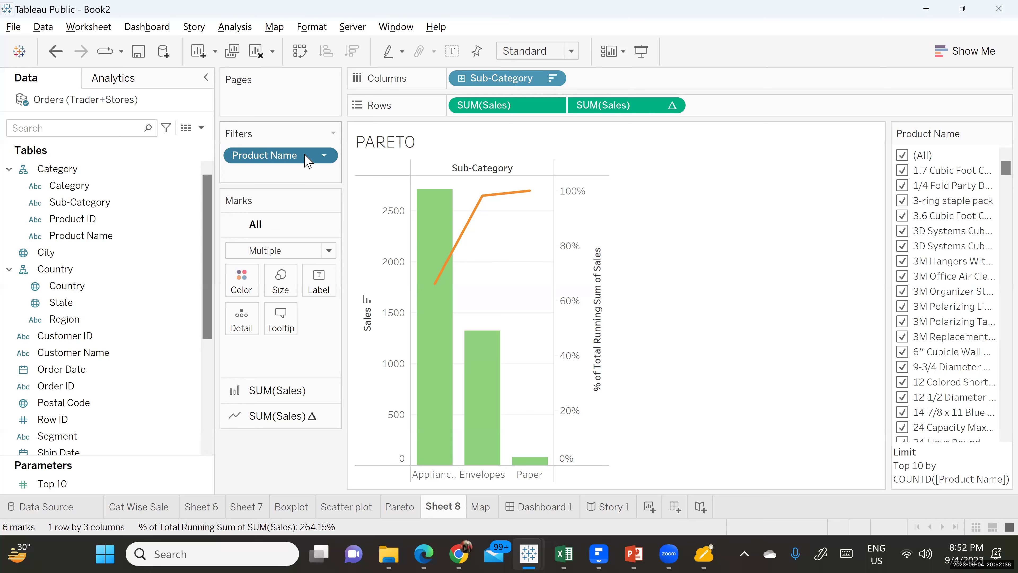
- Reduce the Product Name filter's limit to the top 5
left_click(324, 155)
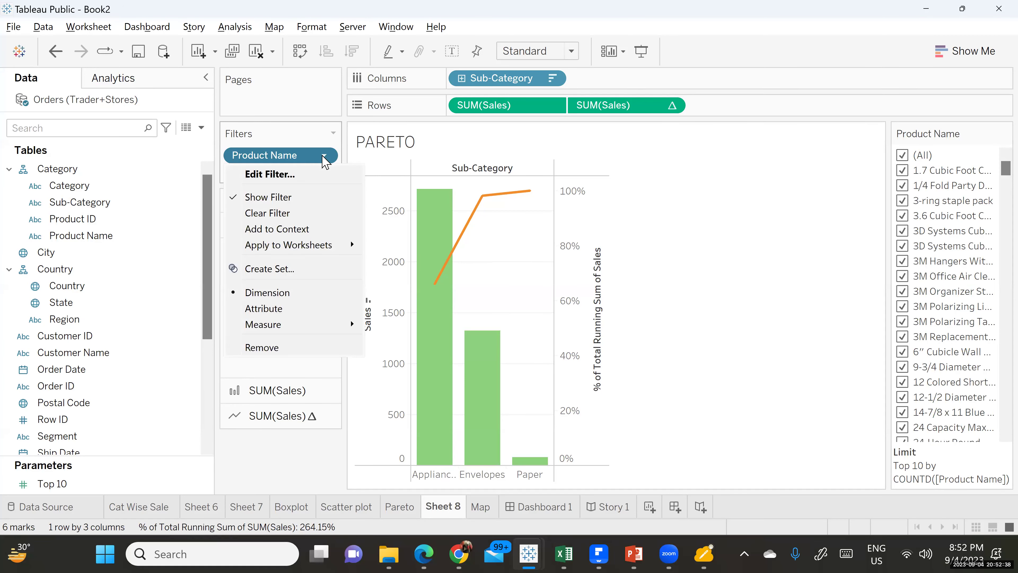
left_click(268, 174)
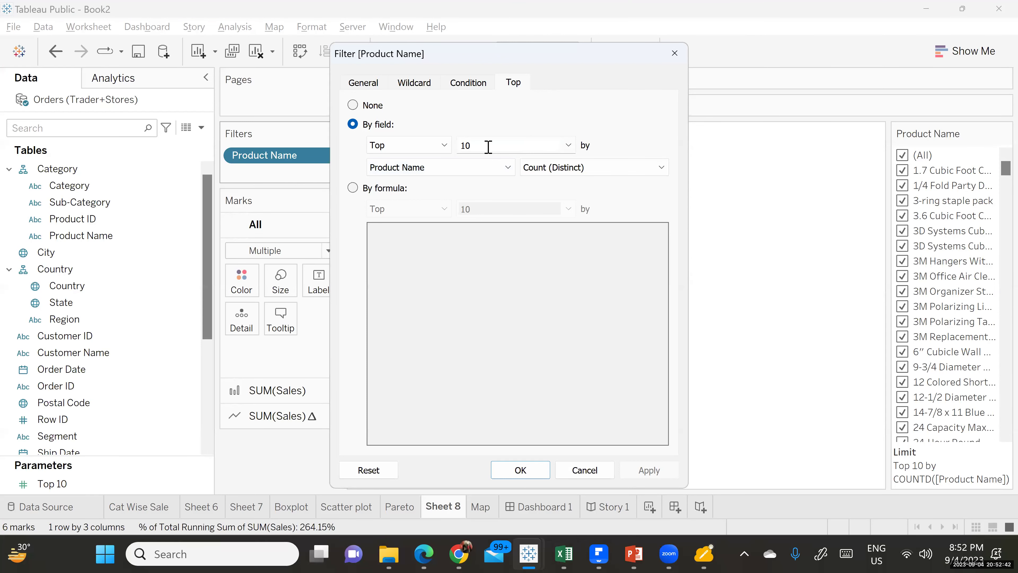
key("BackSpace")
key("BackSpace")
type("5")
left_click(542, 472)
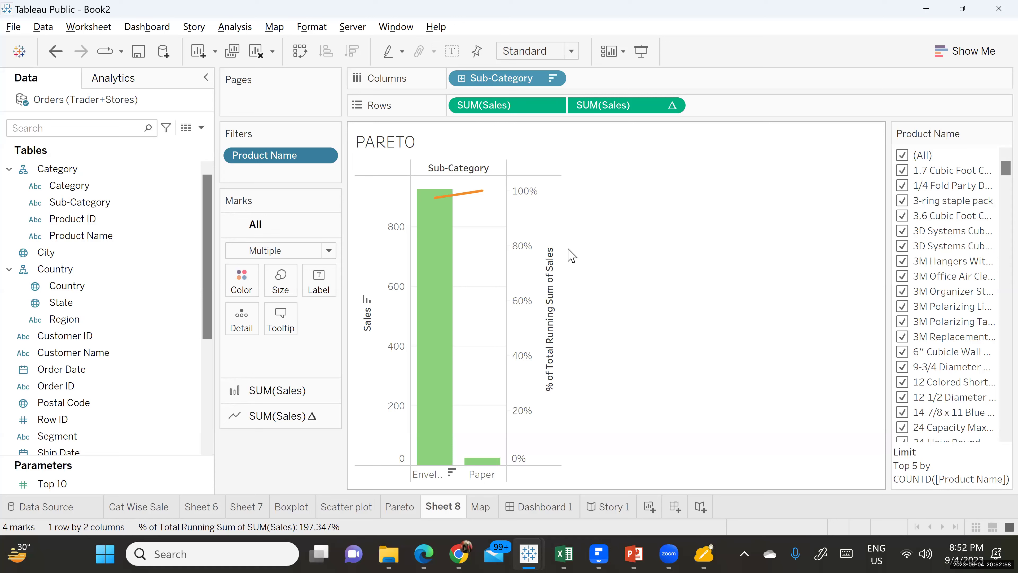
- Open the Boxplot sheet and examine the whisker, hinge and median values of the Corporate and Consumer boxes
left_click(291, 507)
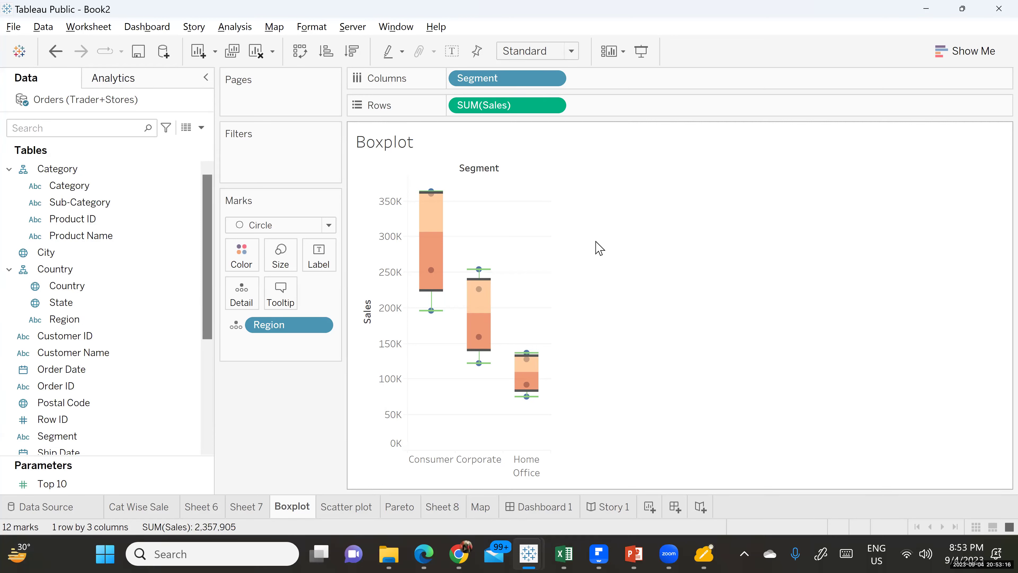
mouse_move(475, 317)
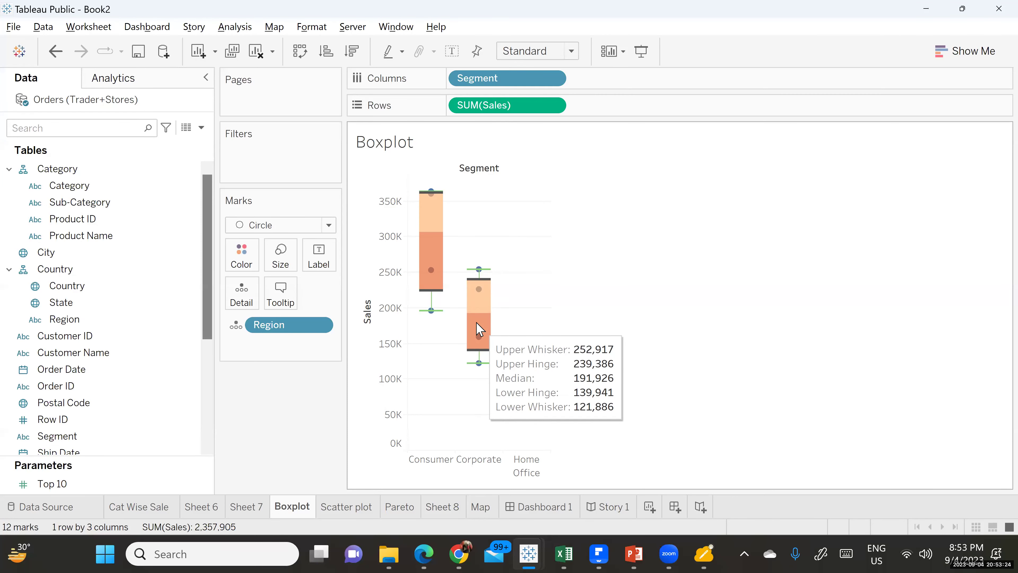
mouse_move(436, 310)
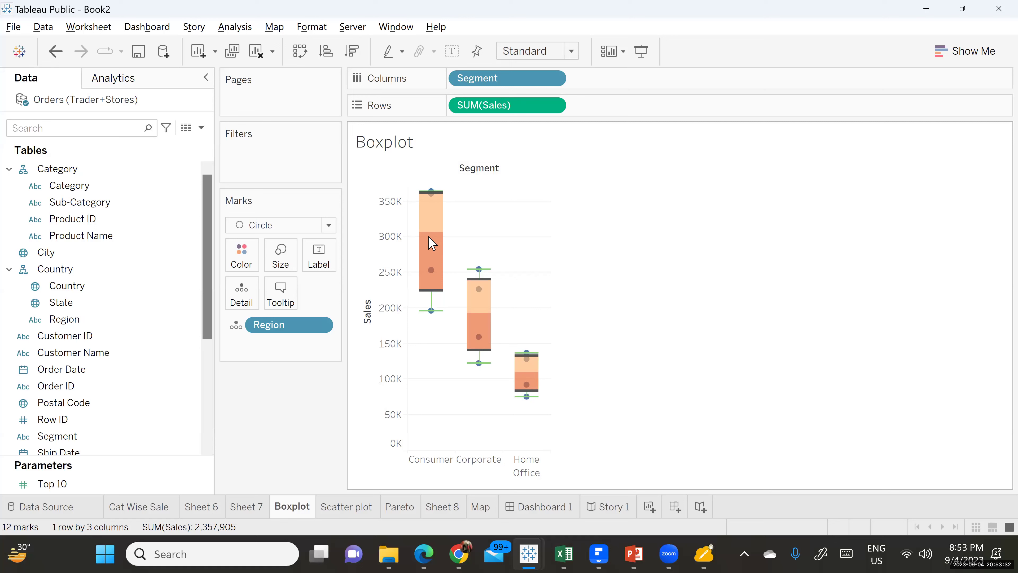
mouse_move(432, 243)
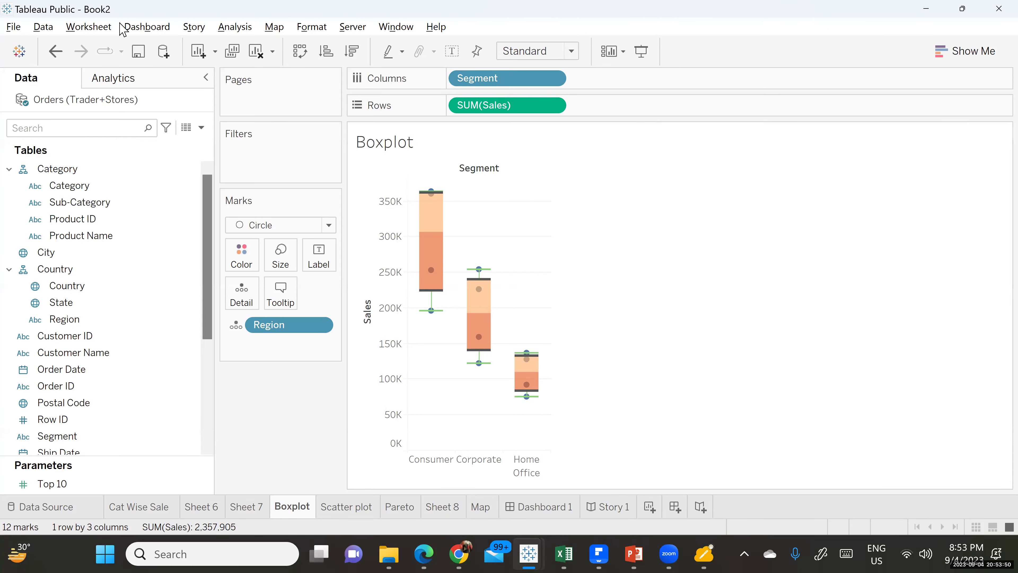
- Add a new worksheet and display the suggested chart types
left_click(90, 26)
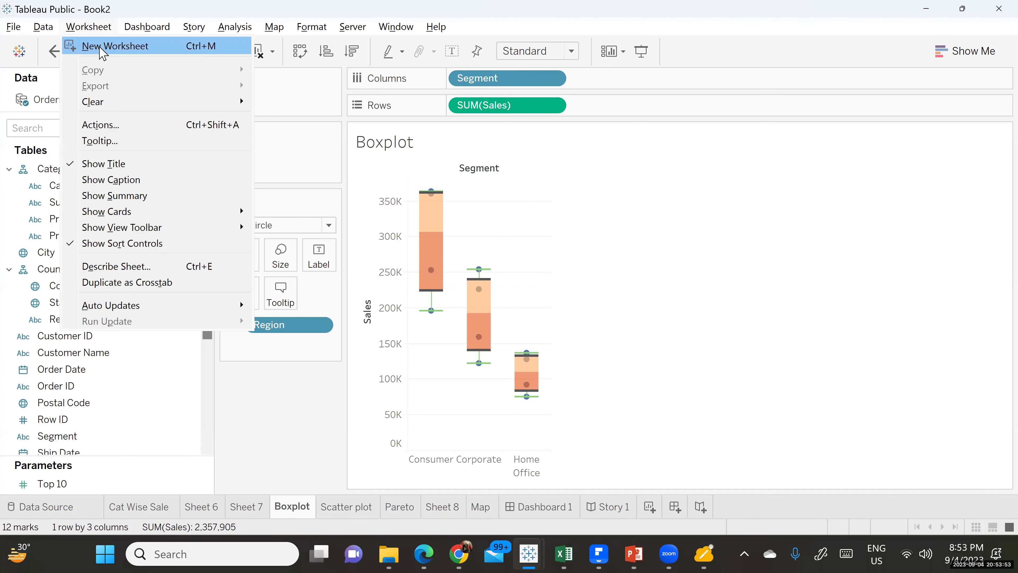
left_click(101, 47)
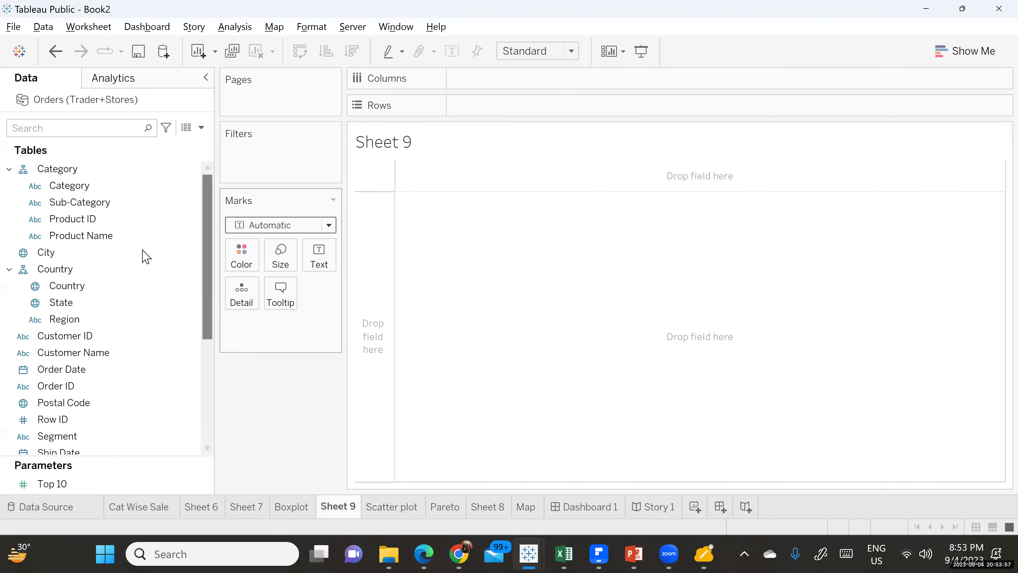
left_click(994, 39)
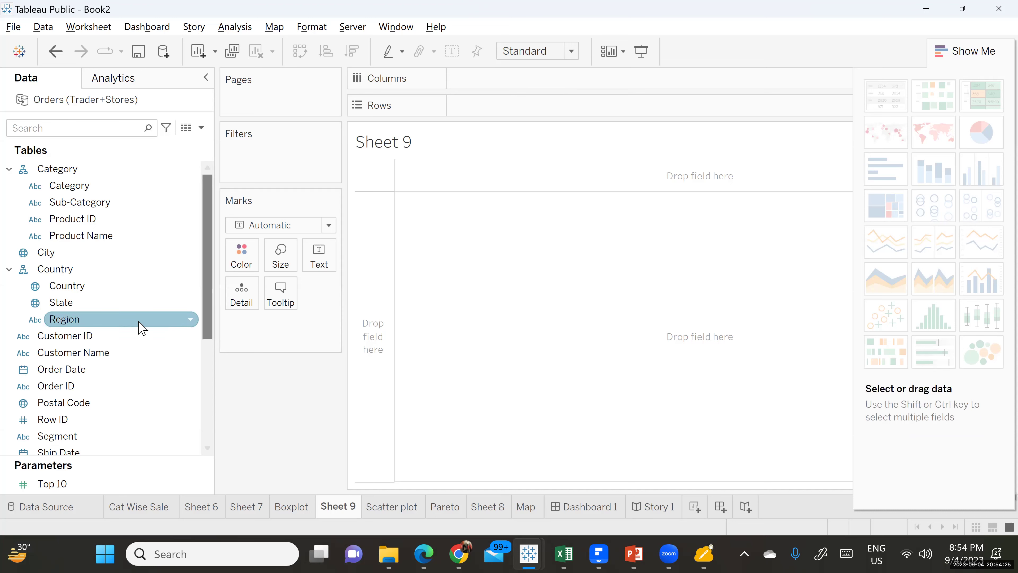
- Create a box-and-whisker plot from the Region and Sales fields using the suggested chart types
scroll(140, 327, "down", 3)
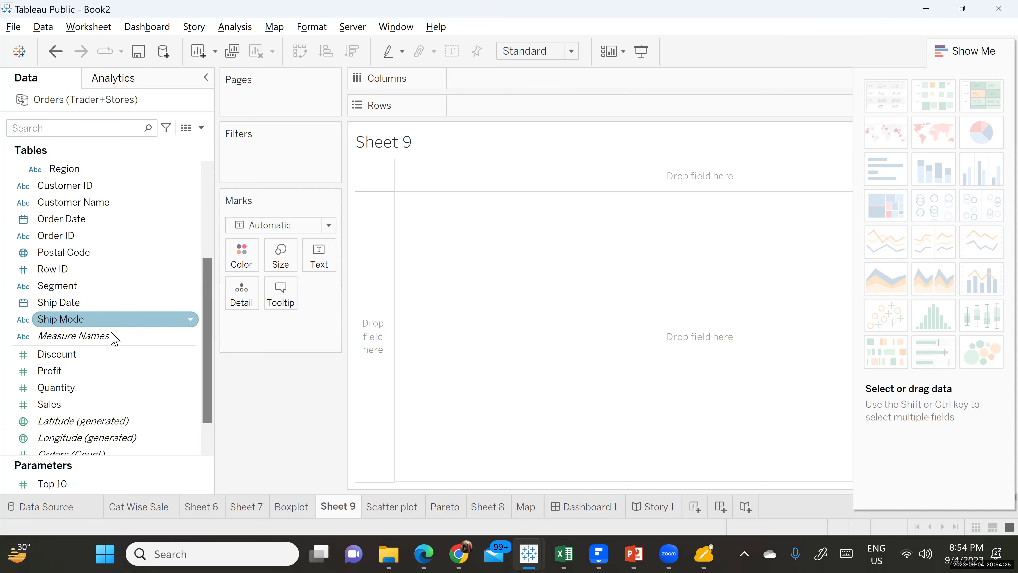
left_click(62, 406)
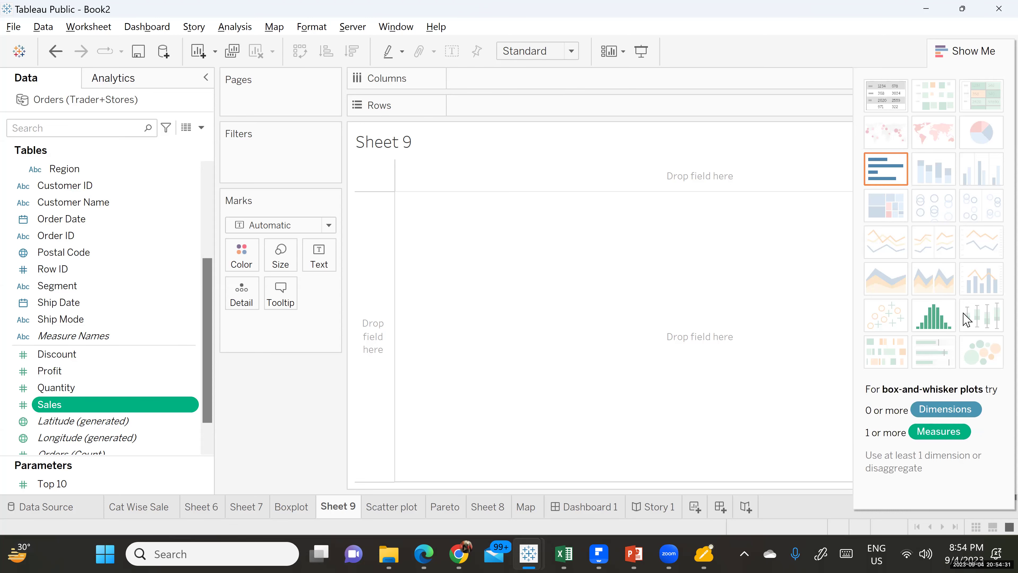
left_click_drag(209, 309, 211, 220)
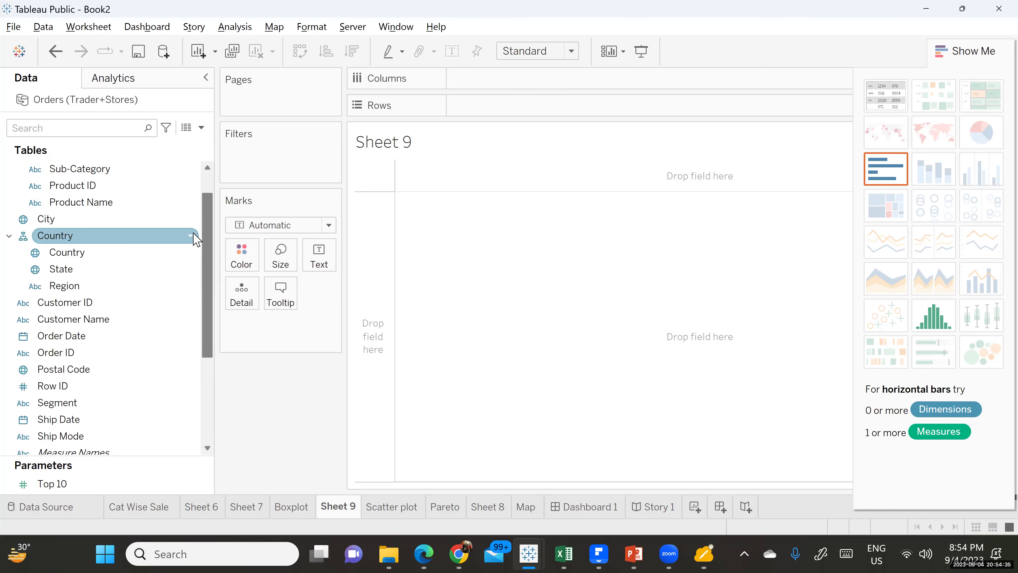
scroll(123, 279, "down", 2)
scroll(125, 227, "up", 2)
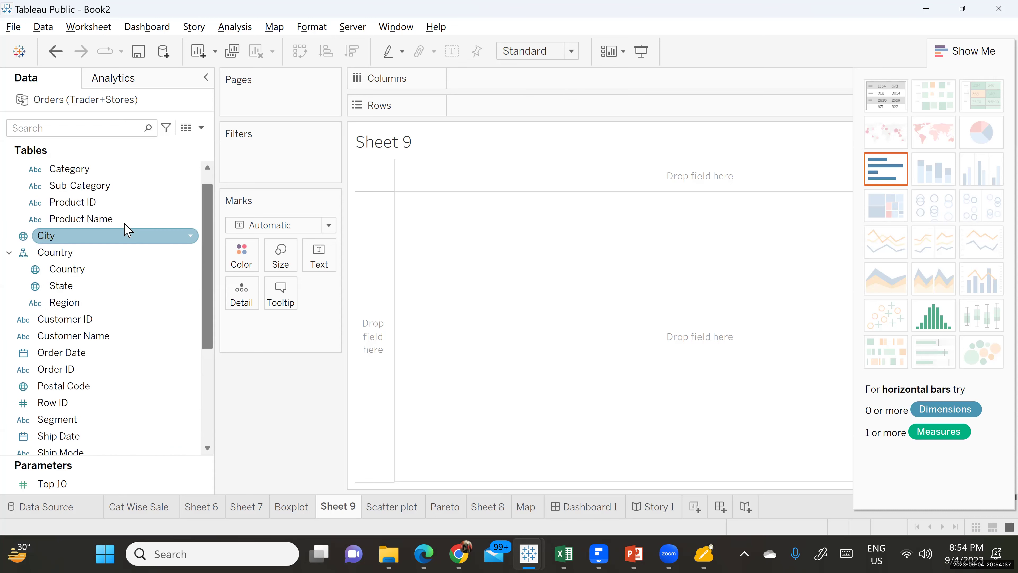
scroll(112, 244, "down", 1)
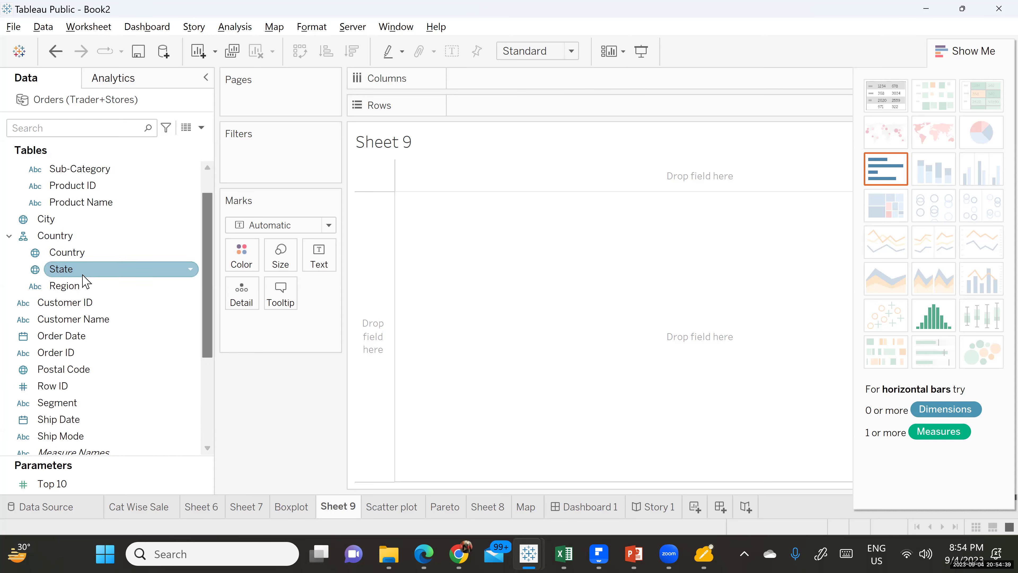
left_click(82, 286)
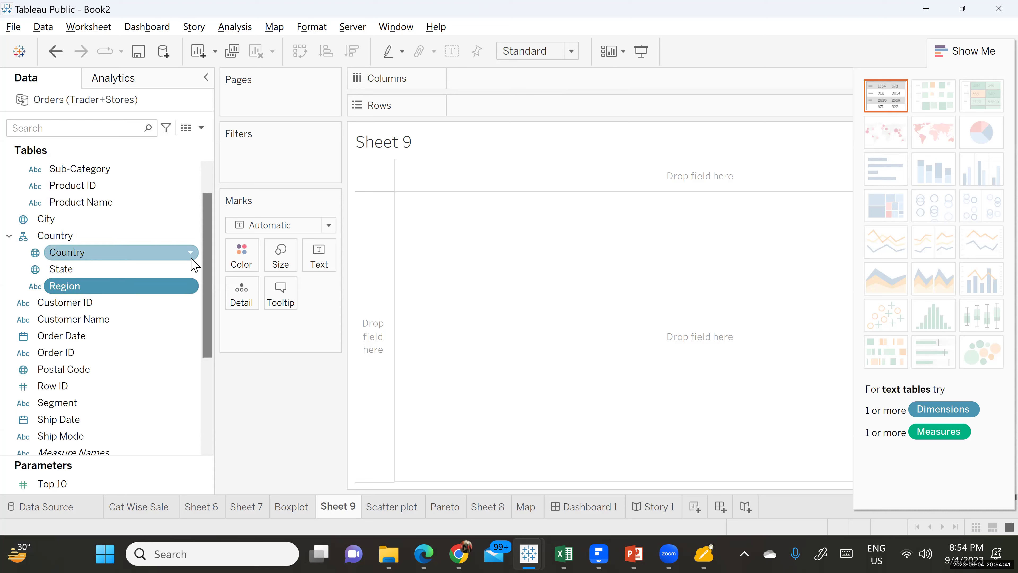
left_click_drag(208, 275, 211, 353)
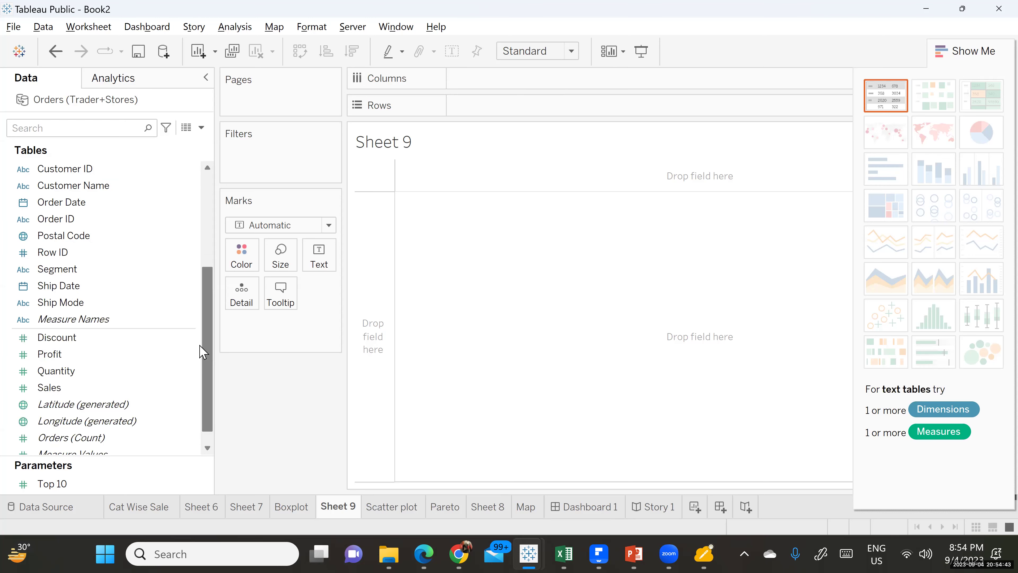
scroll(121, 361, "up", 4)
scroll(112, 329, "down", 3)
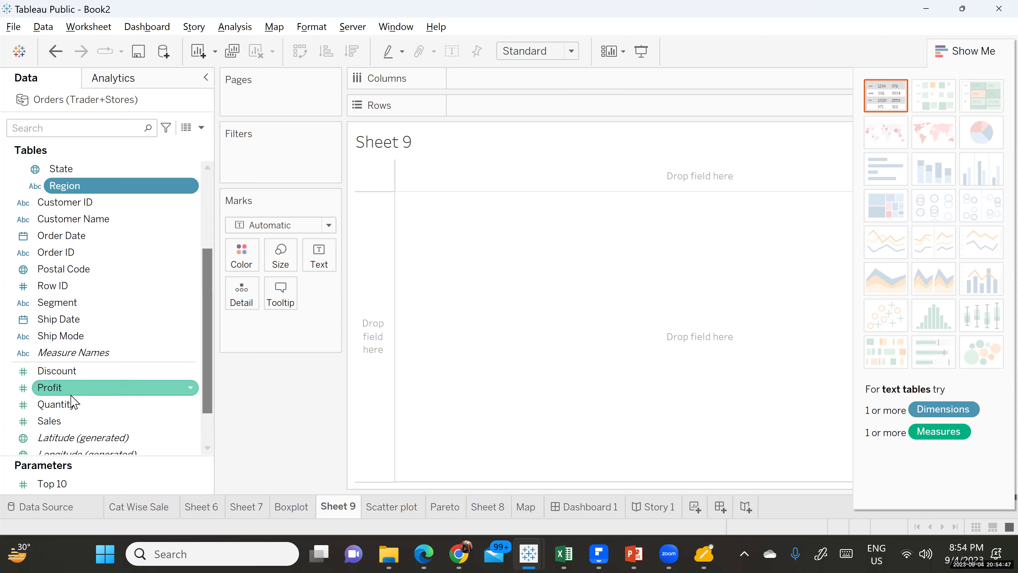
left_click(69, 422, "ctrl")
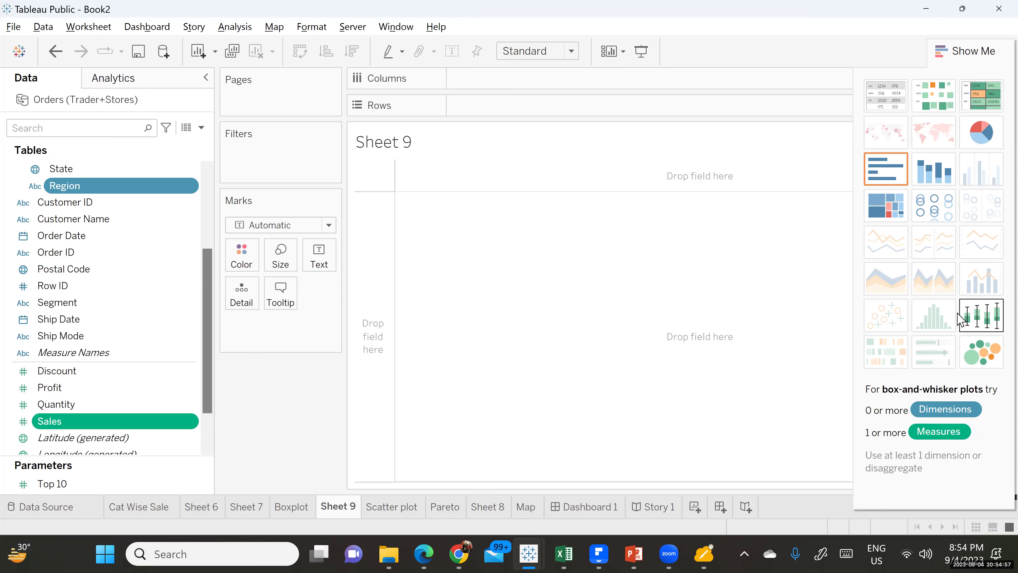
left_click(962, 320)
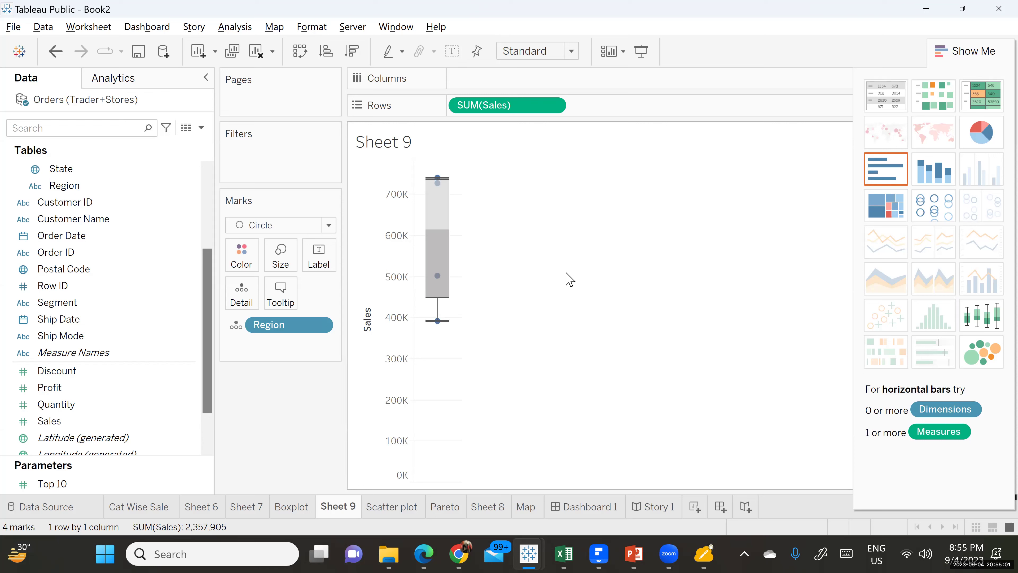
- Examine the box's whisker, hinge and median values, and clear the worksheet
mouse_move(442, 211)
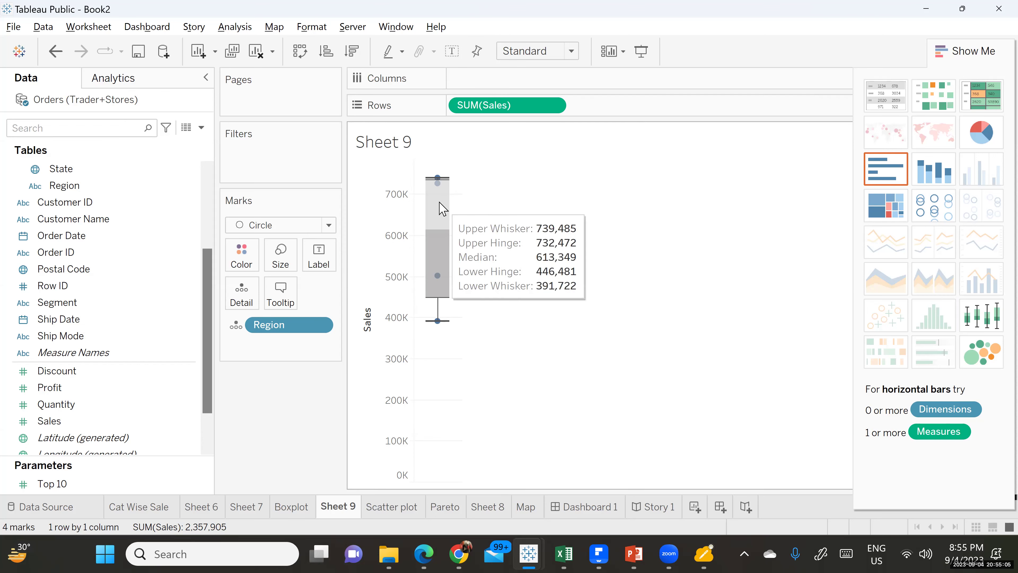
left_click(442, 209)
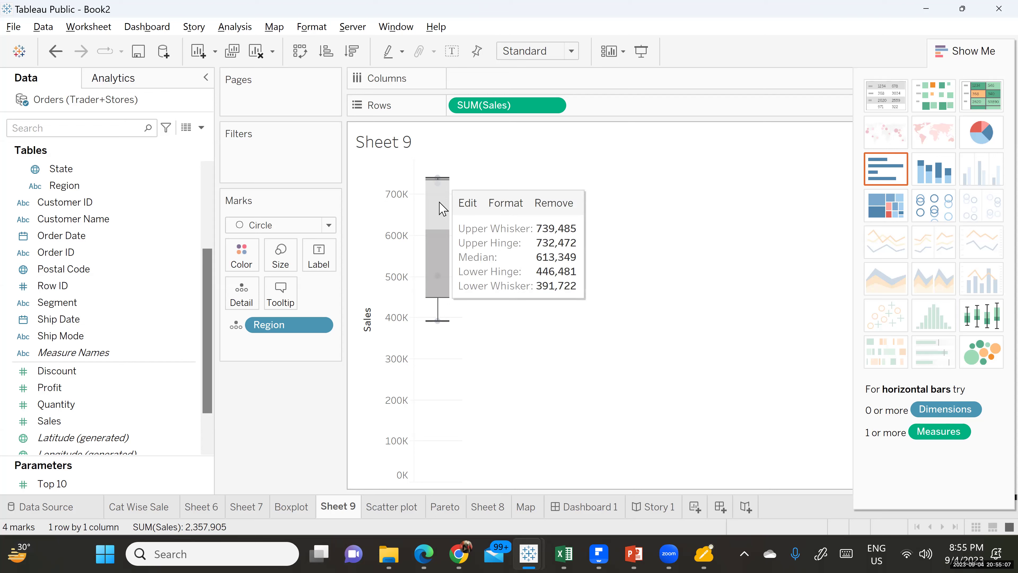
left_click(283, 92)
key("alt+shift+BackSpace")
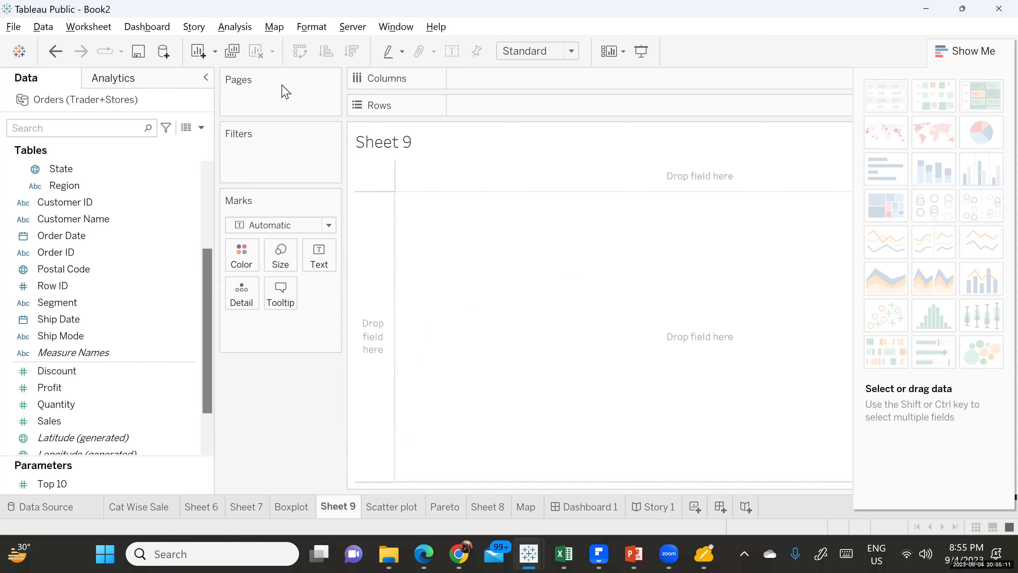
- Consult the Boxplot sheet, and on Sheet 9 add Category to Detail and Sales to Rows
left_click(287, 509)
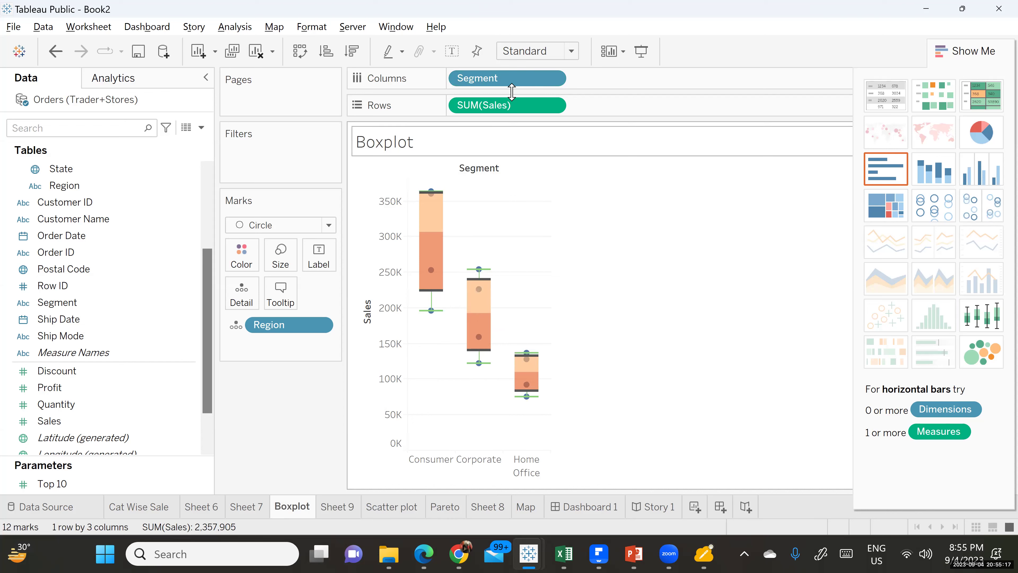
left_click(341, 507)
left_click_drag(211, 296, 212, 192)
left_click(87, 187)
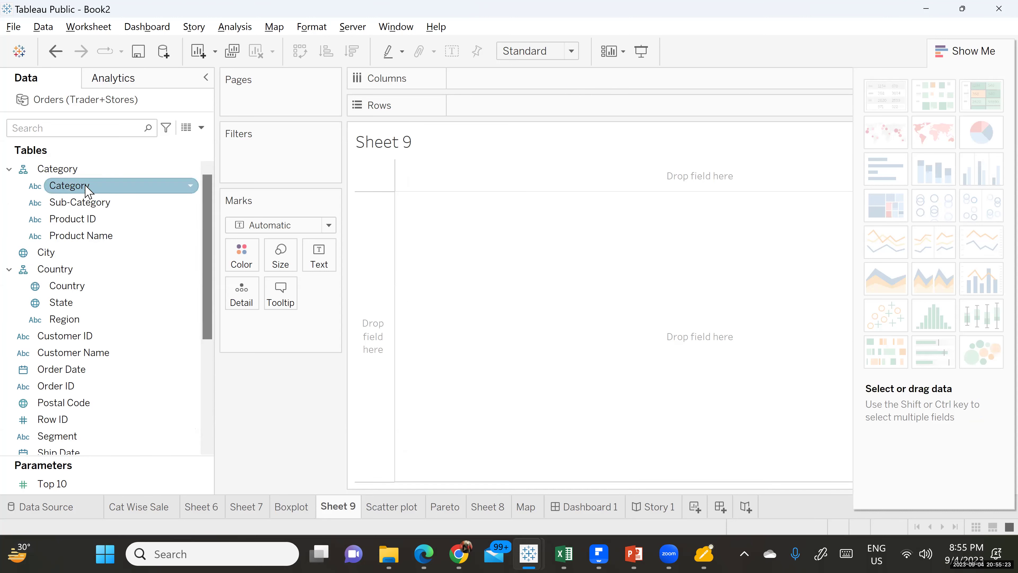
left_click_drag(86, 187, 243, 291)
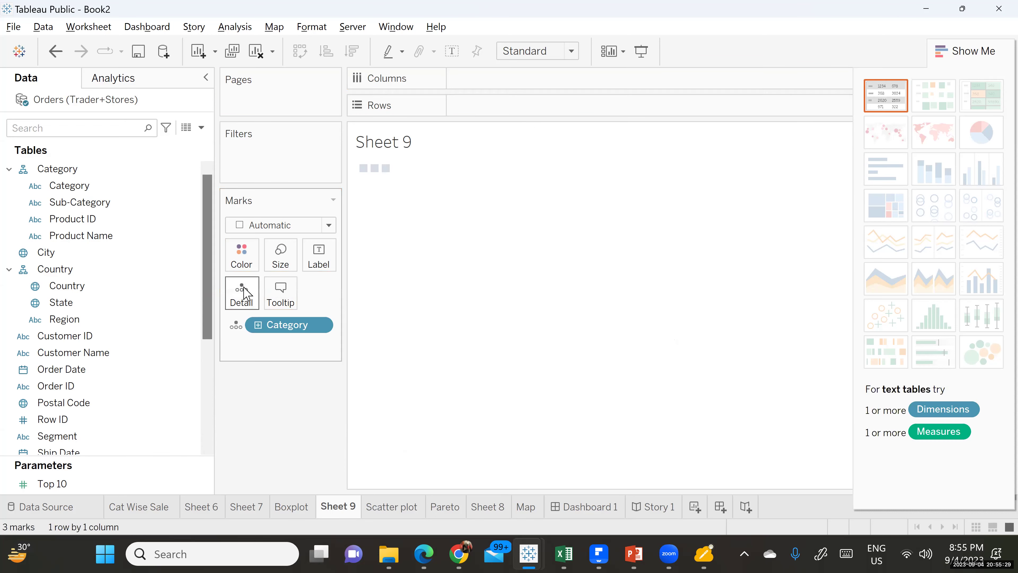
scroll(127, 396, "down", 4)
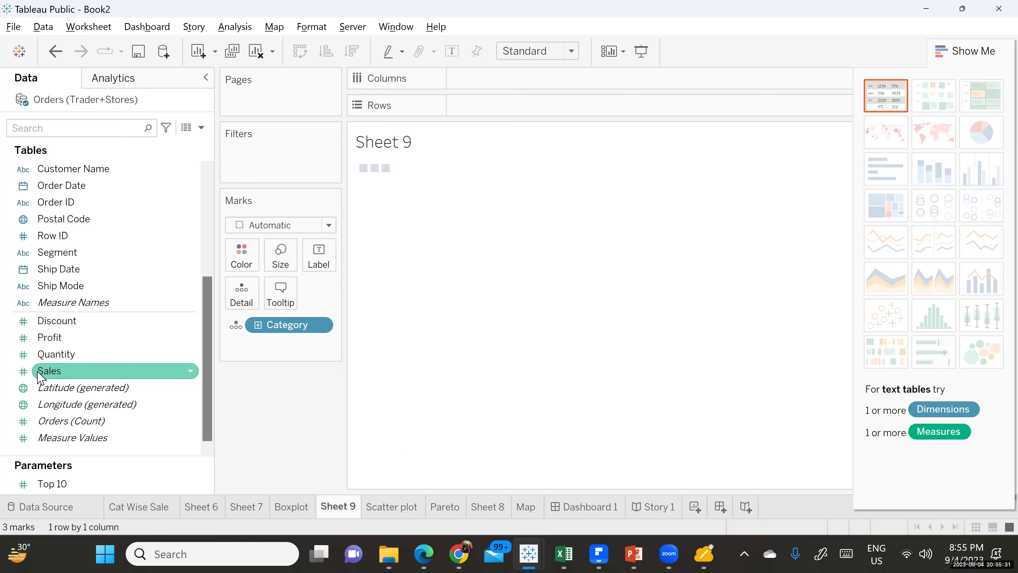
left_click_drag(50, 373, 474, 109)
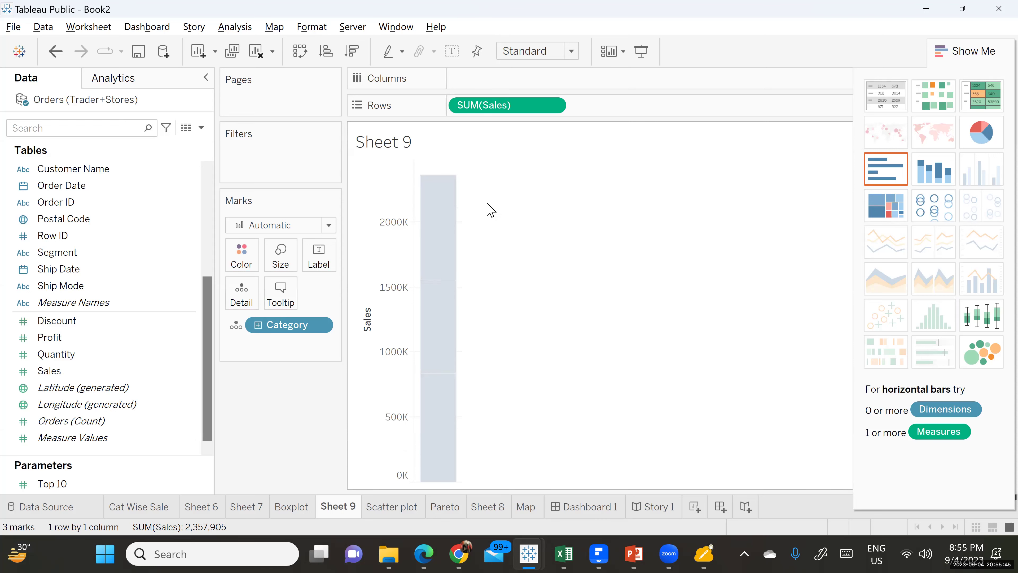
- Set the mark type of the Sales chart to Circle
mouse_move(458, 211)
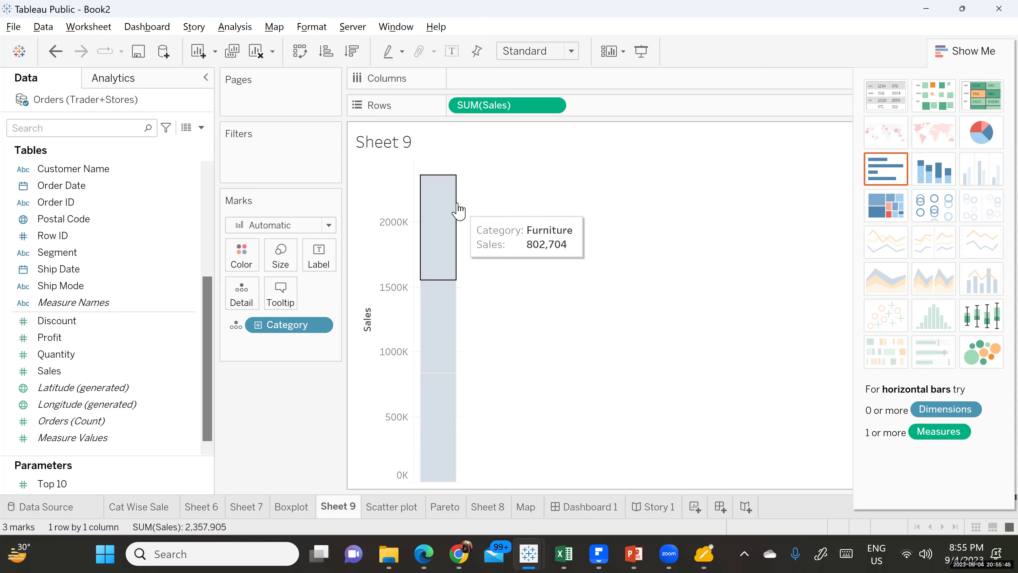
left_click(330, 226)
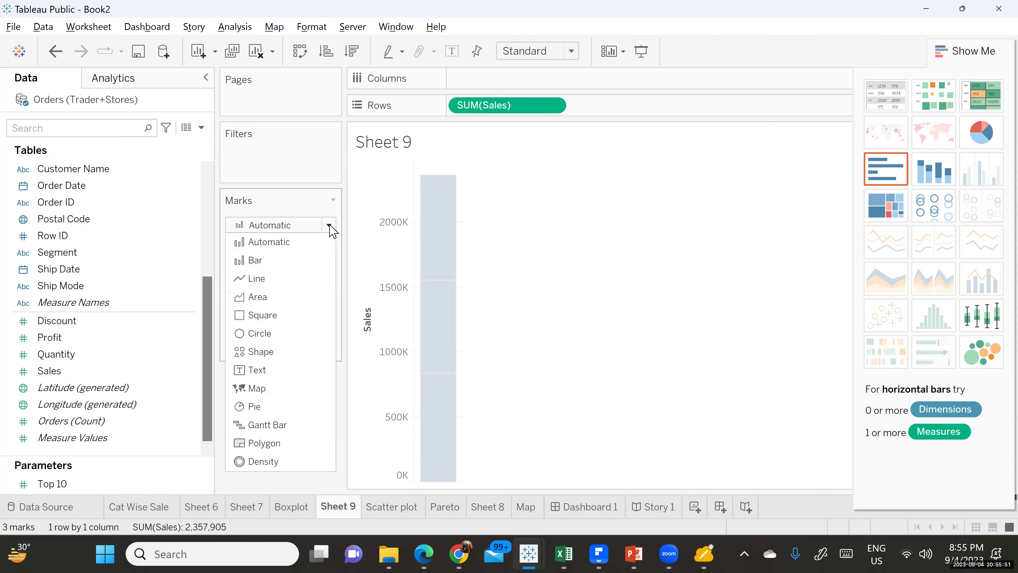
left_click(284, 334)
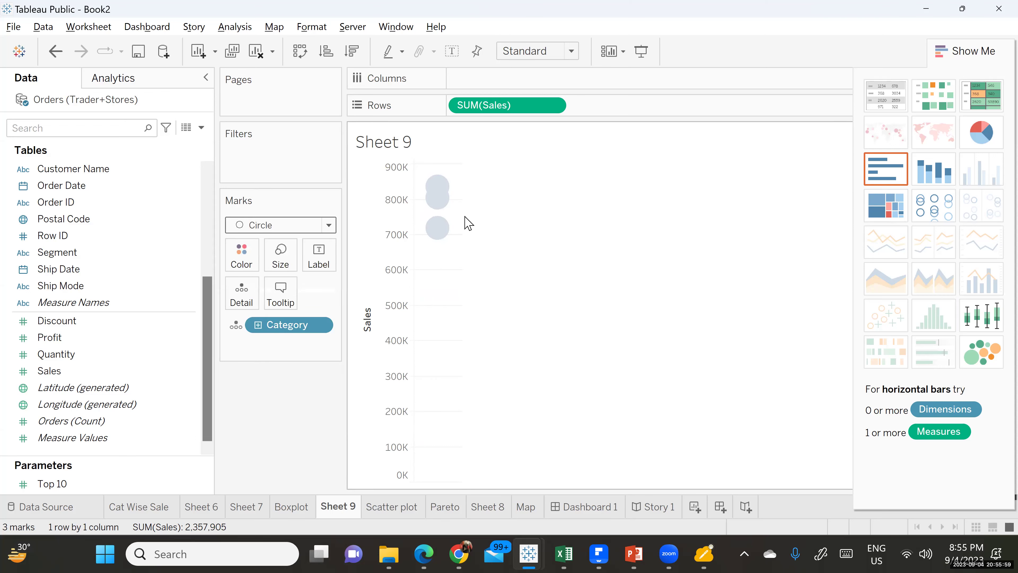
- Using the Boxplot sheet as reference, move Category from Detail to Columns on Sheet 9 and add Region to Detail
left_click(292, 506)
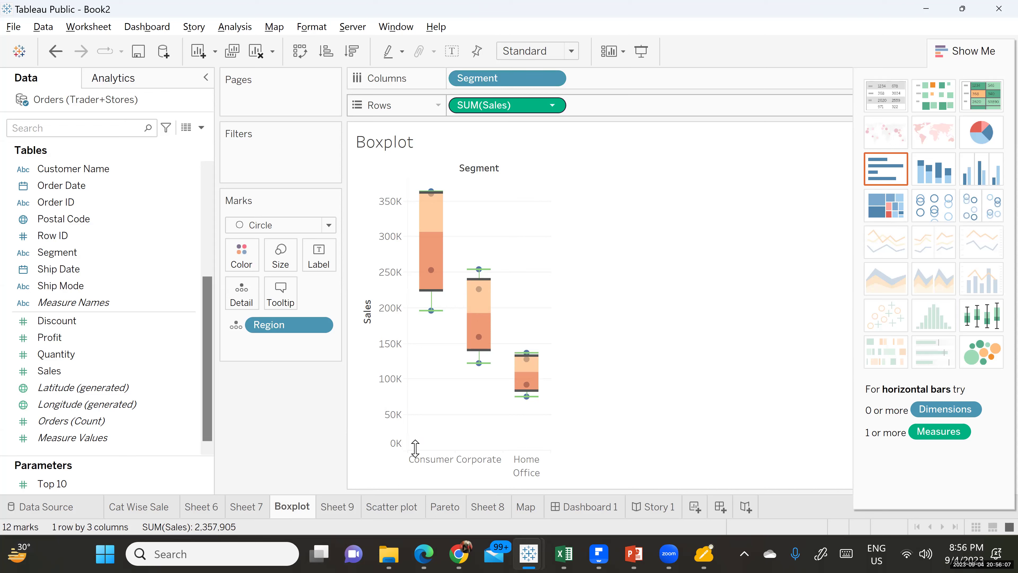
left_click(335, 507)
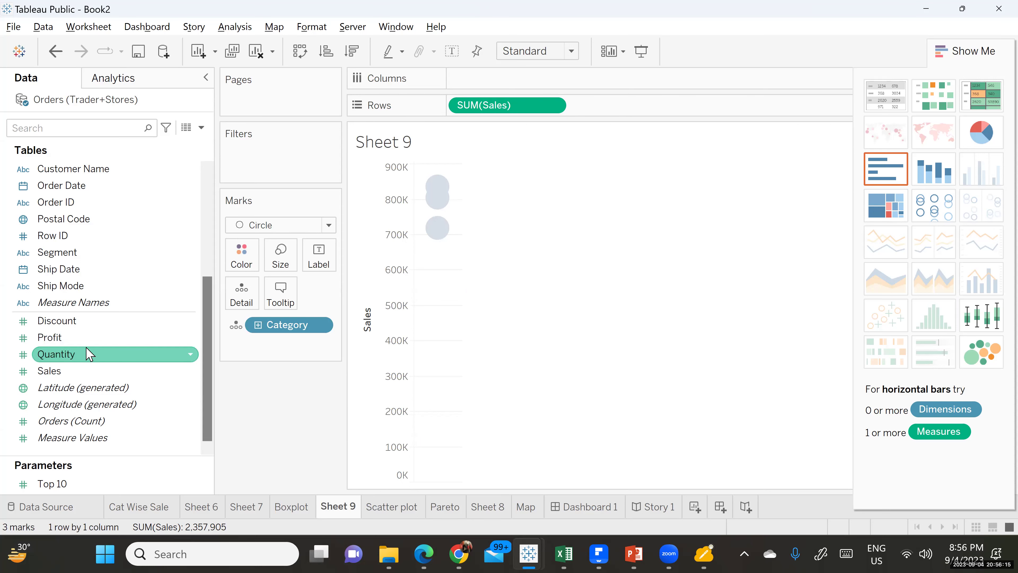
left_click_drag(269, 327, 495, 91)
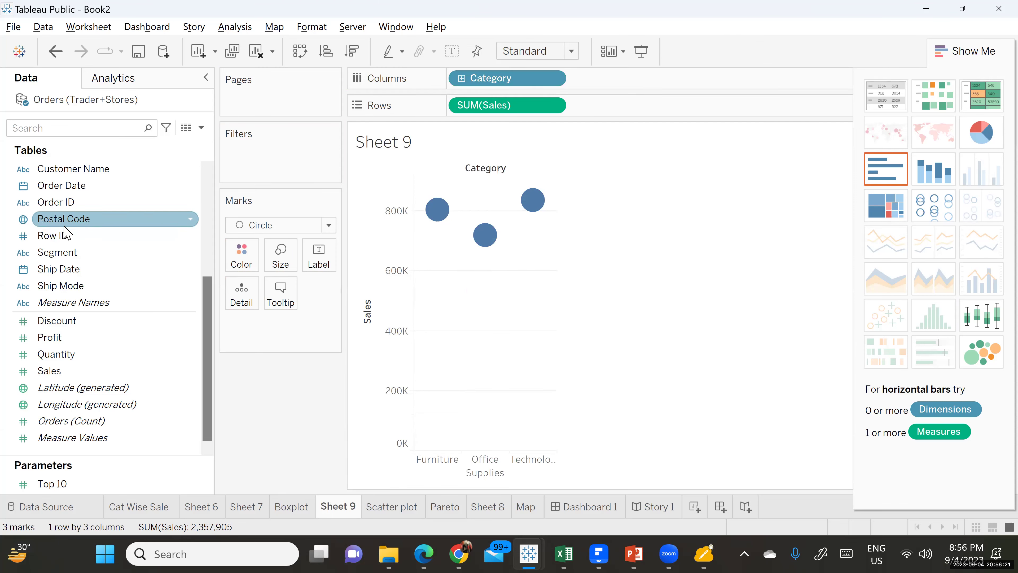
scroll(65, 237, "up", 3)
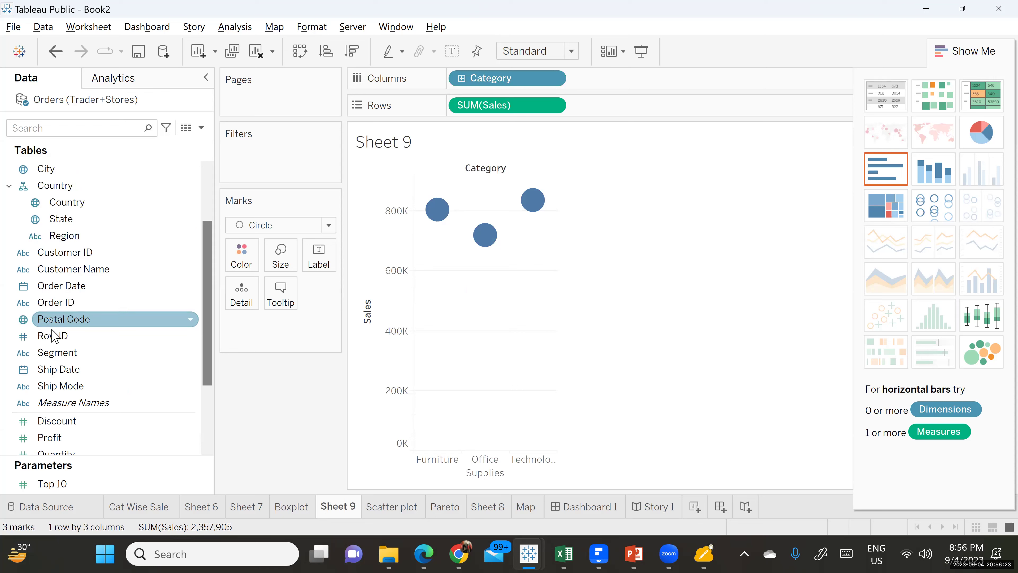
scroll(106, 260, "up", 2)
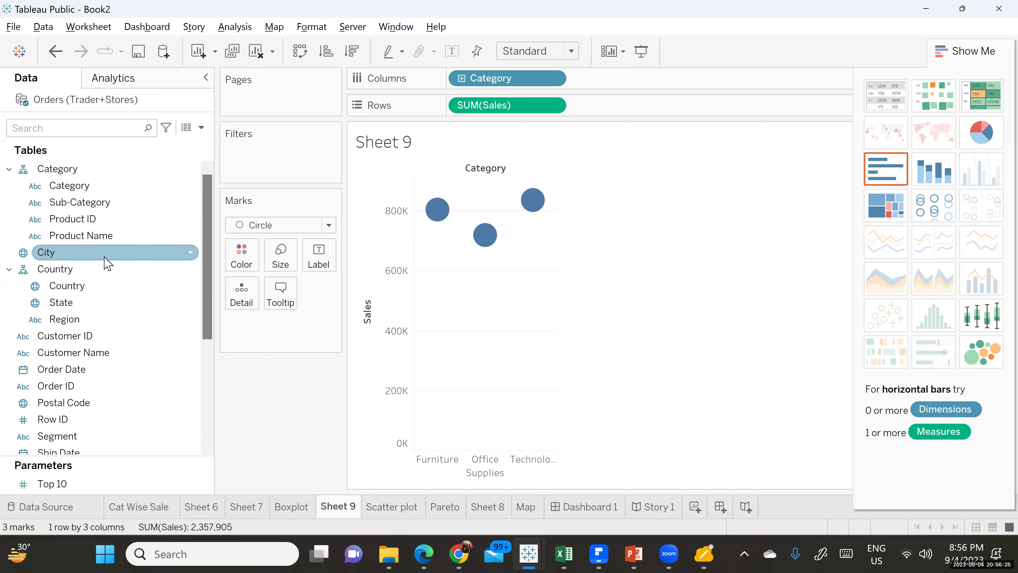
left_click_drag(64, 319, 241, 298)
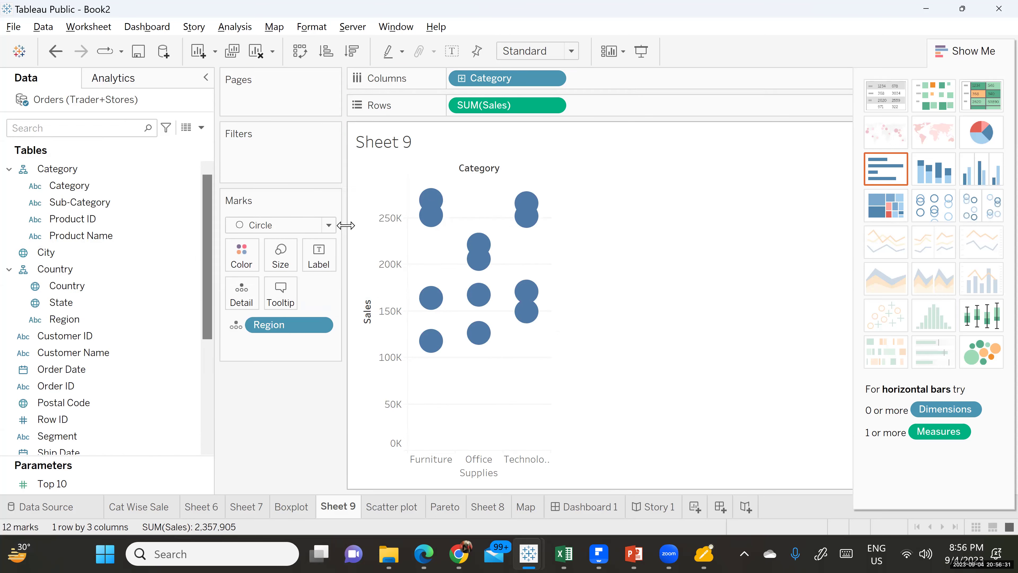
- Set the mark type to Automatic and display the available analytics options
left_click(329, 225)
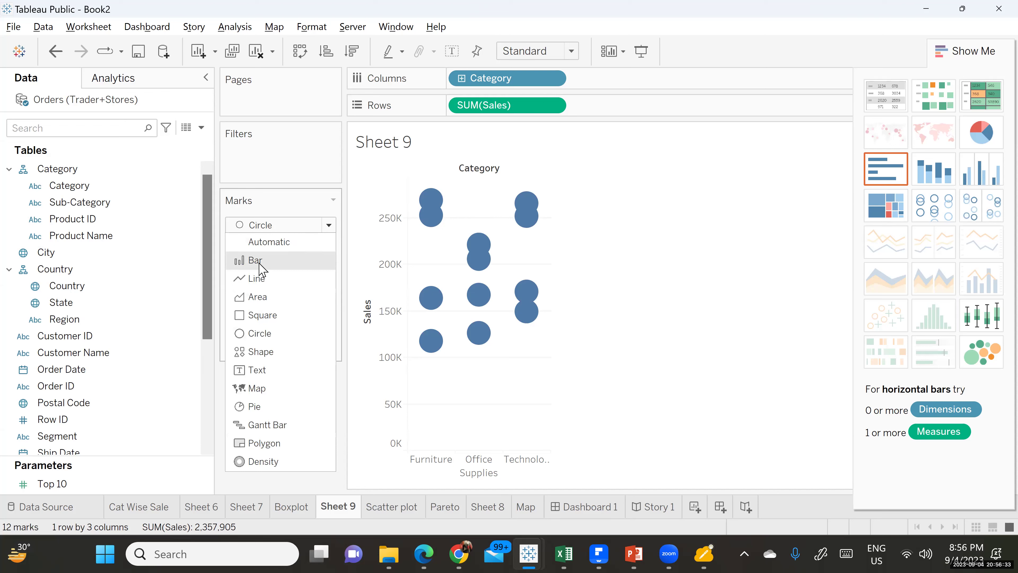
left_click(276, 243)
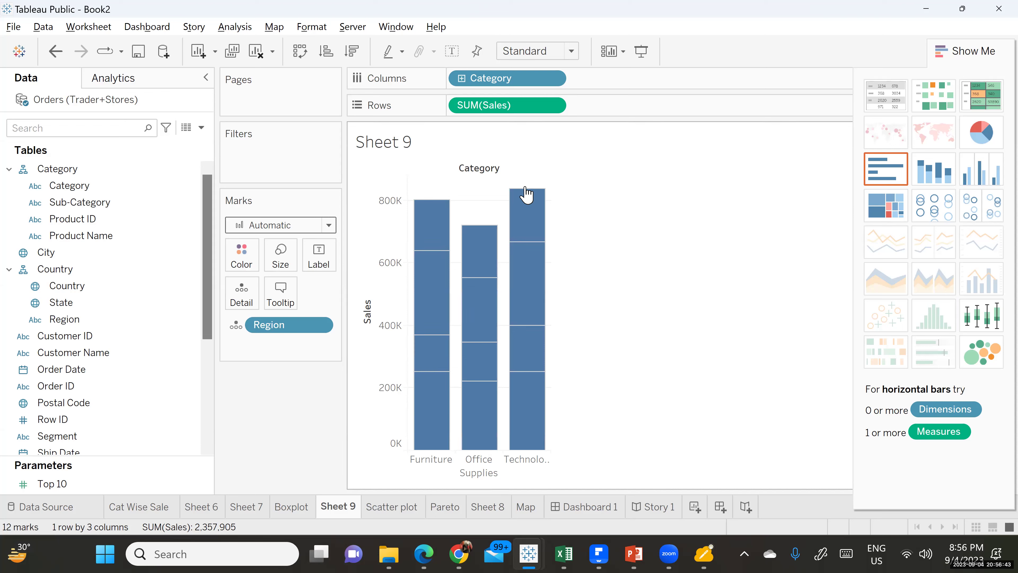
left_click(129, 85)
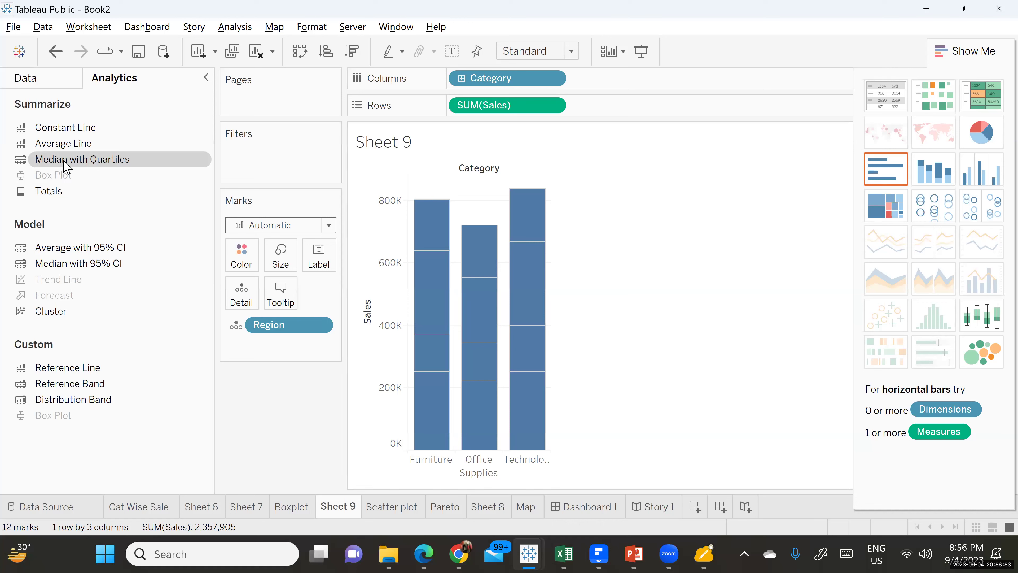
left_click_drag(64, 163, 213, 468)
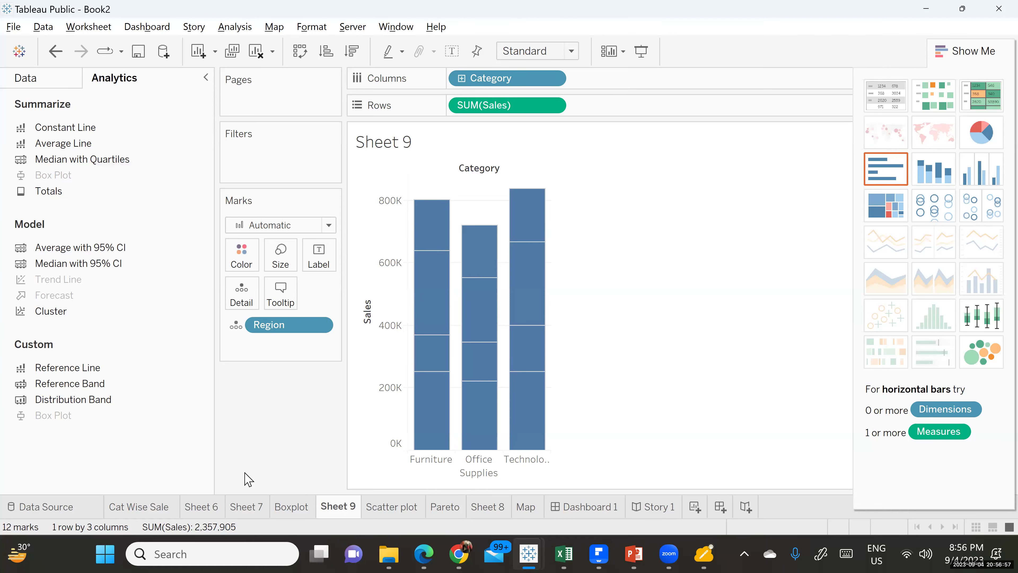
- Review the box plots on the Boxplot sheet, and clear Sheet 9
left_click(291, 513)
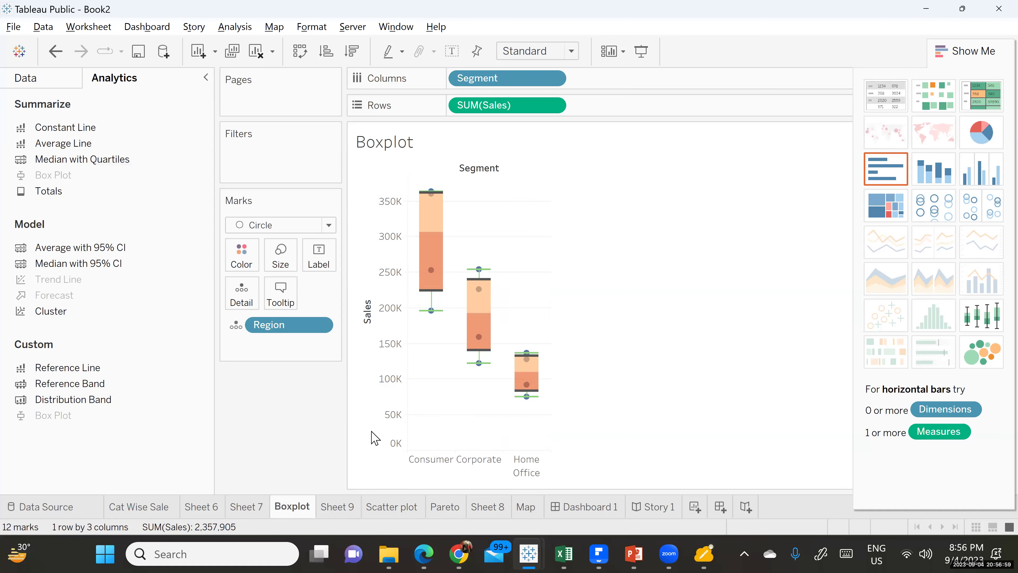
mouse_move(439, 291)
mouse_move(345, 513)
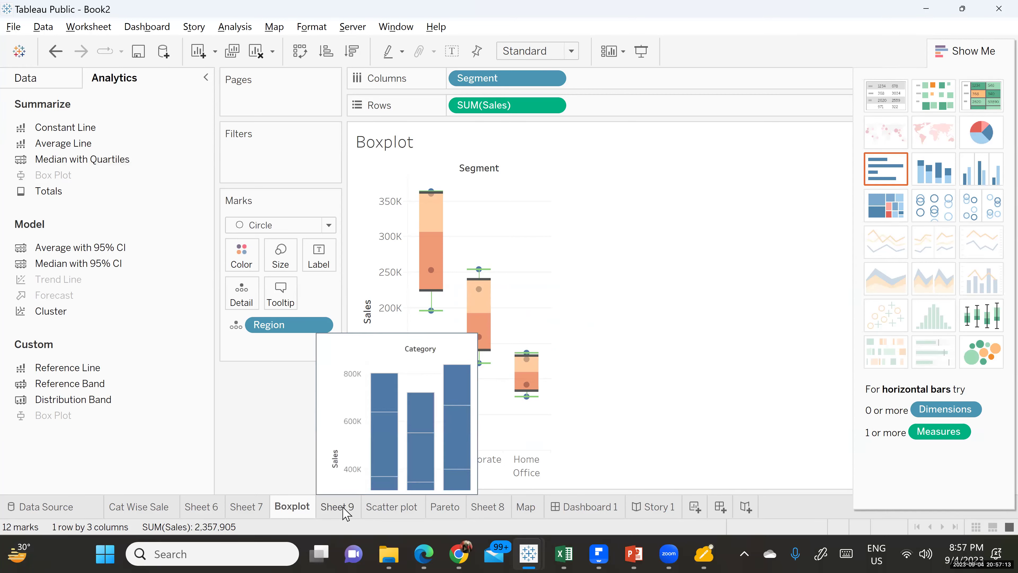
left_click(346, 513)
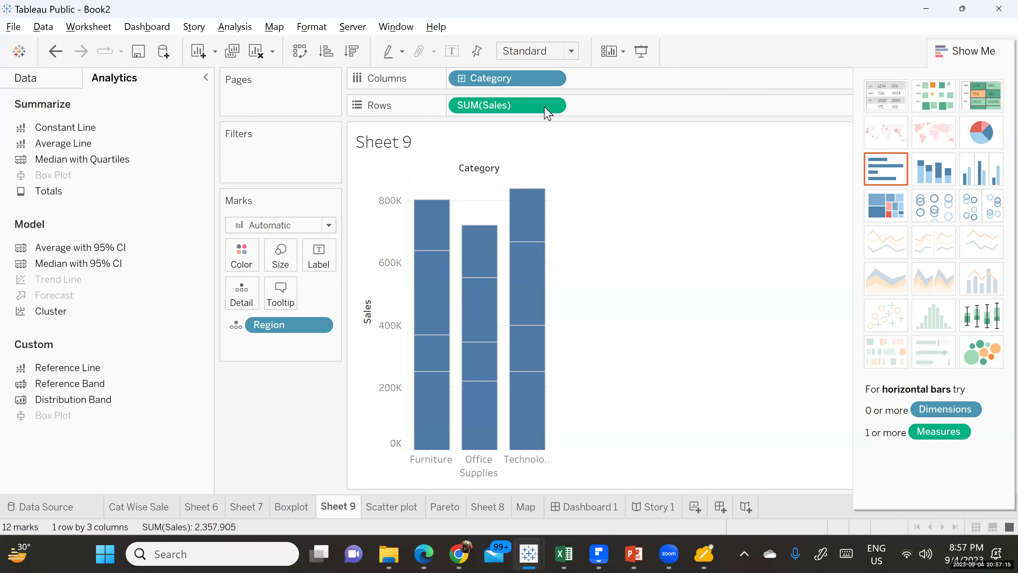
left_click(257, 52)
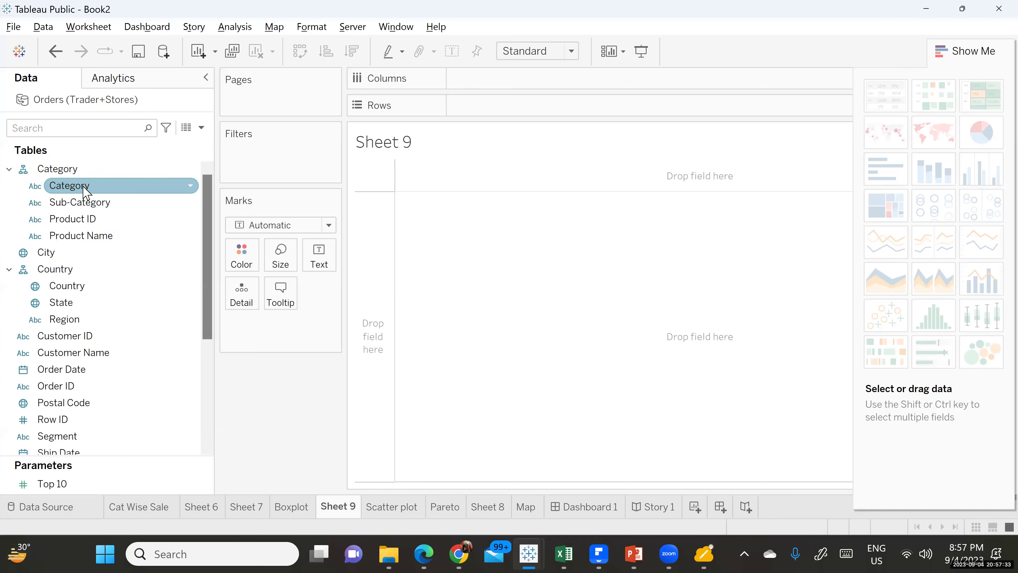
- Create a box-and-whisker plot of Sales with Segment as detail on Sheet 9, and split it by Region on Columns
left_click(67, 437)
left_click_drag(208, 311, 207, 405)
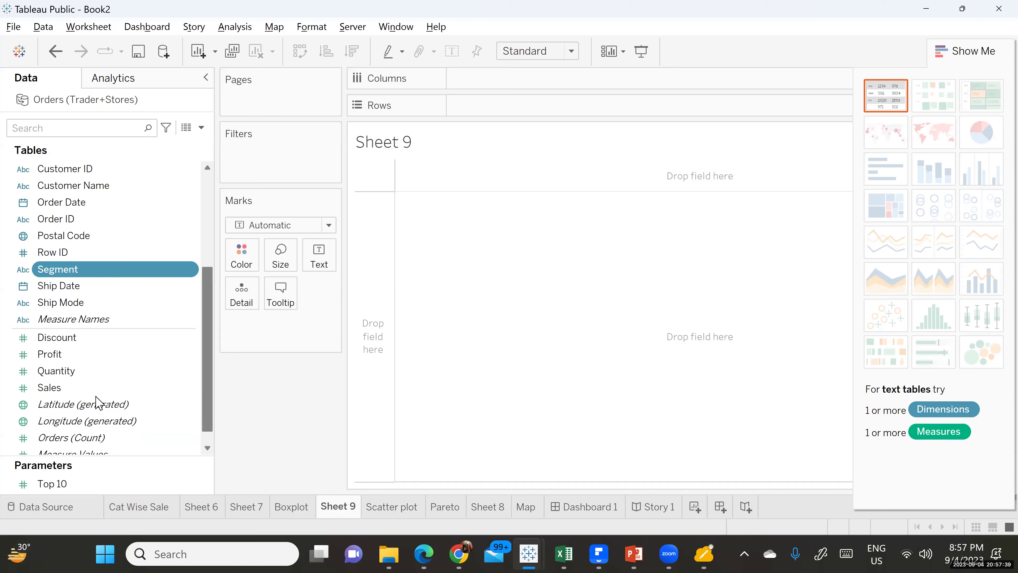
left_click(55, 387, "ctrl")
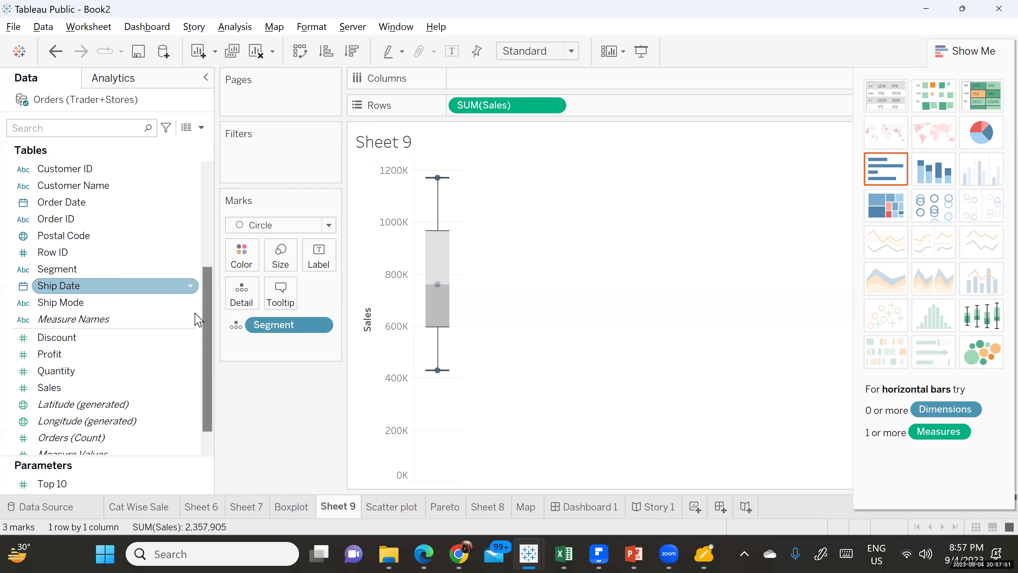
scroll(212, 265, "up", 3)
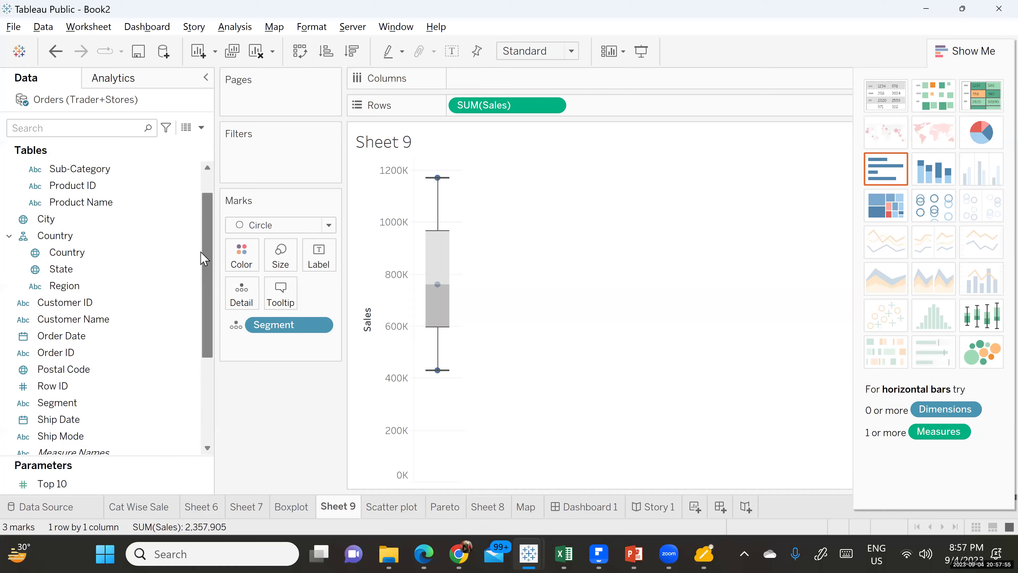
scroll(204, 260, "down", 1)
left_click_drag(102, 272, 513, 89)
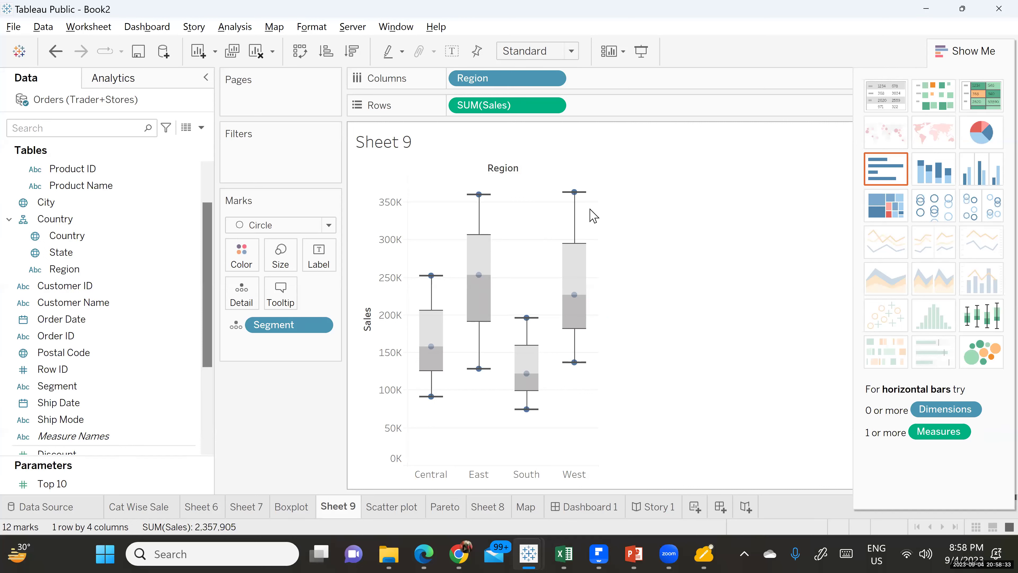
- Format the box-and-whisker plots on Sheet 9 with an Orange fill
mouse_move(582, 266)
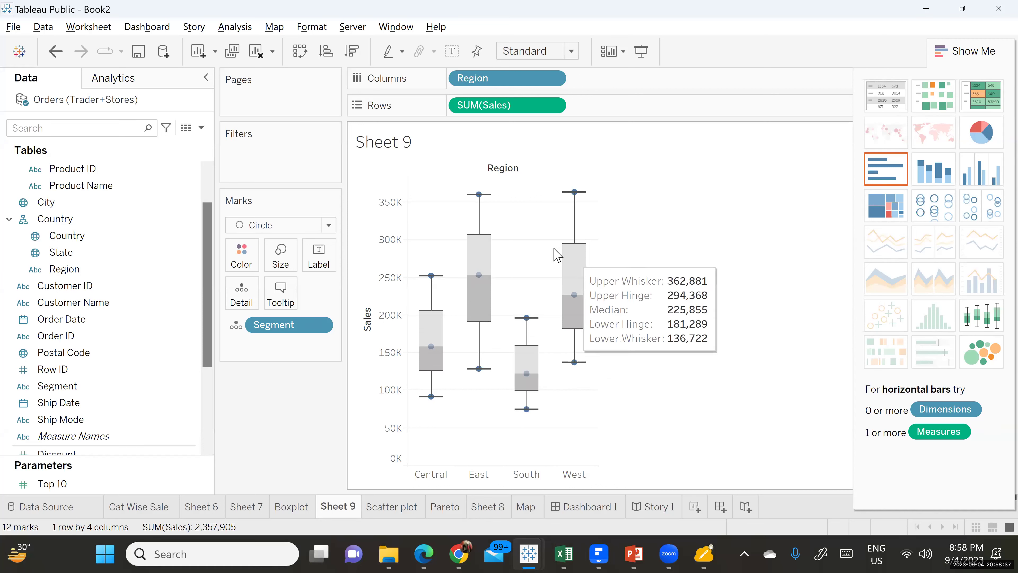
right_click(570, 255)
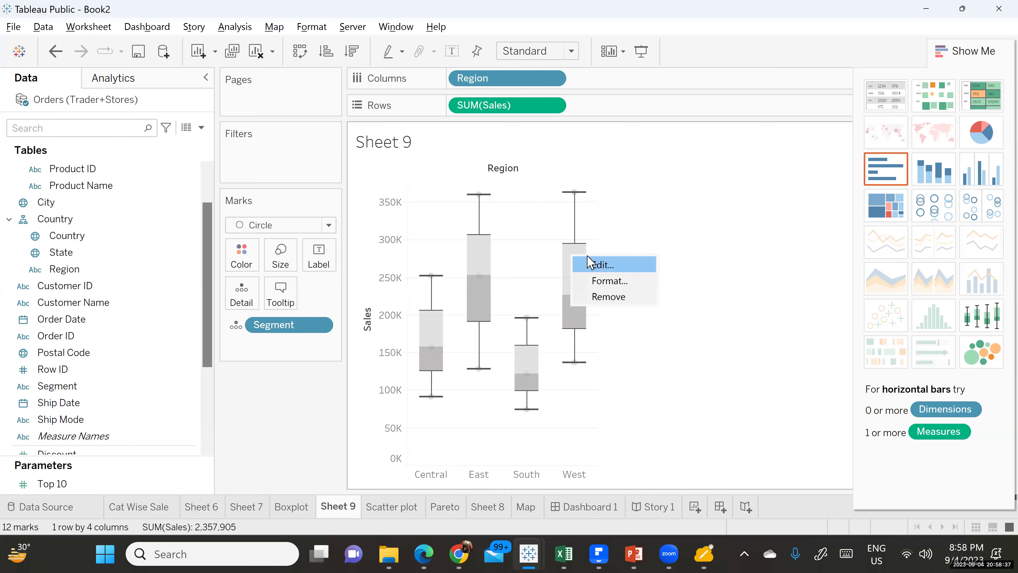
left_click(608, 281)
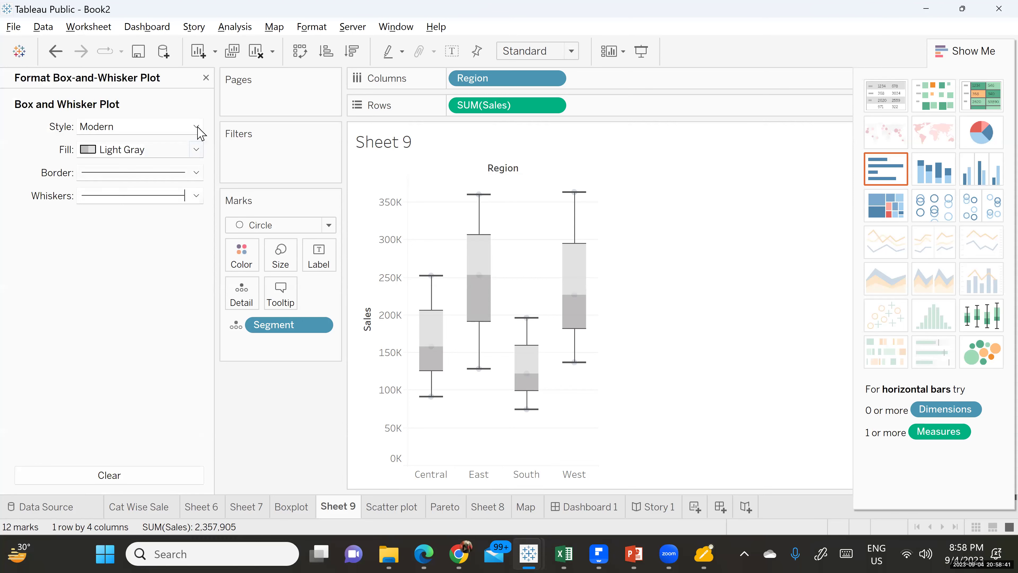
left_click(197, 149)
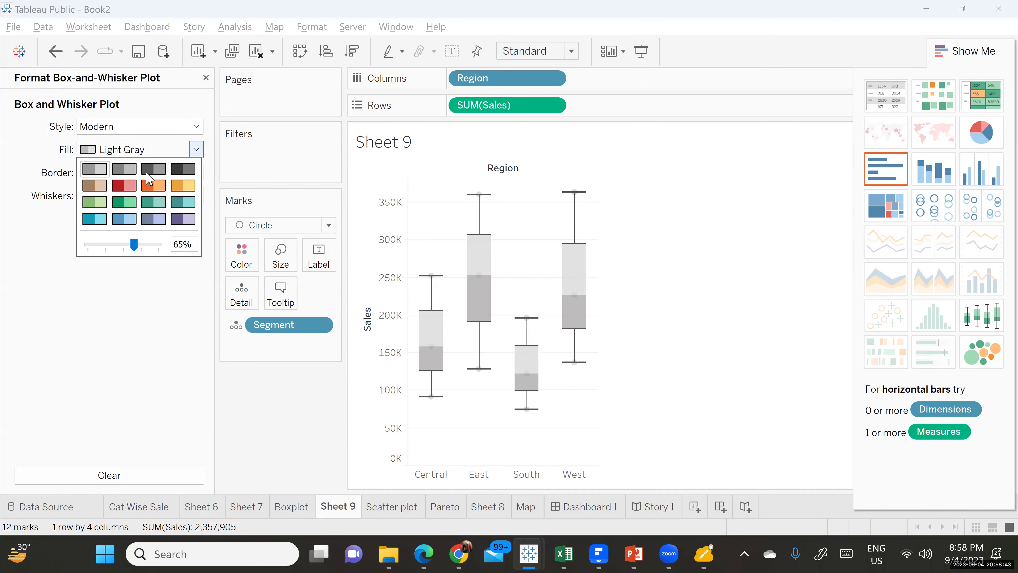
left_click(154, 186)
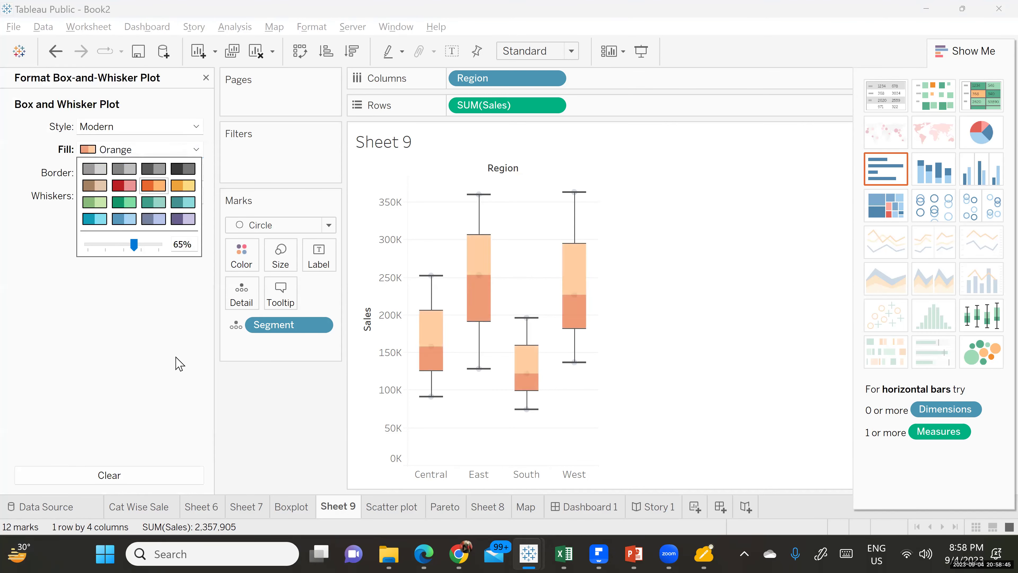
left_click(762, 292)
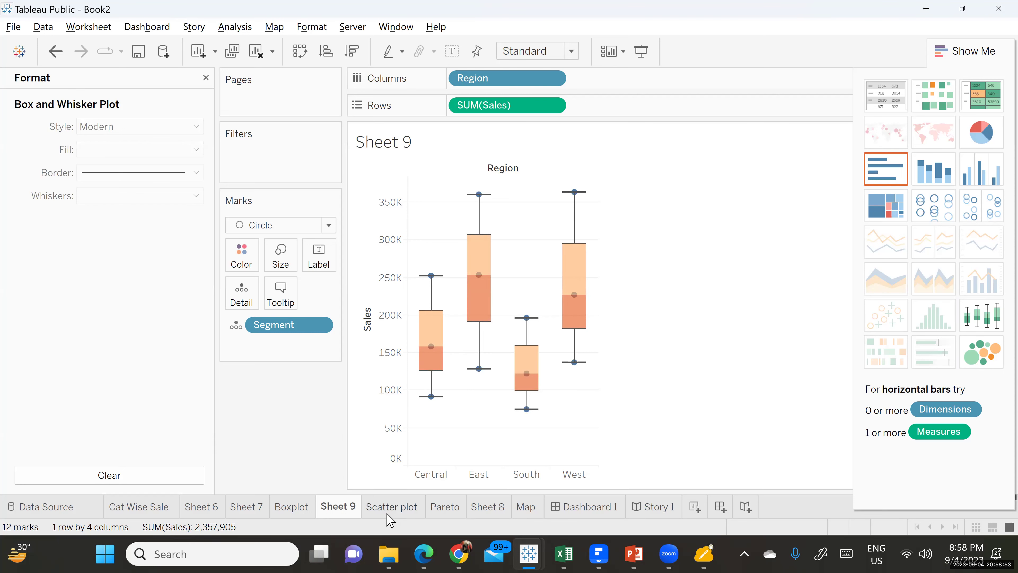
- Review the Scatter plot sheet and the Orders data in Excel's Trader+Stores workbook, and return to Book2 in Tableau
left_click(393, 507)
mouse_move(675, 264)
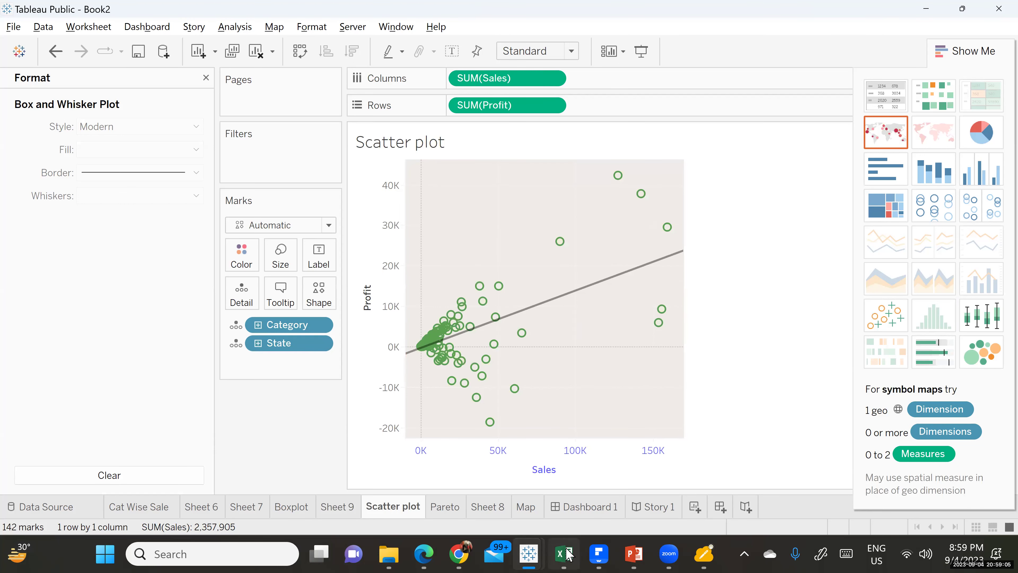
mouse_move(569, 555)
left_click(588, 500)
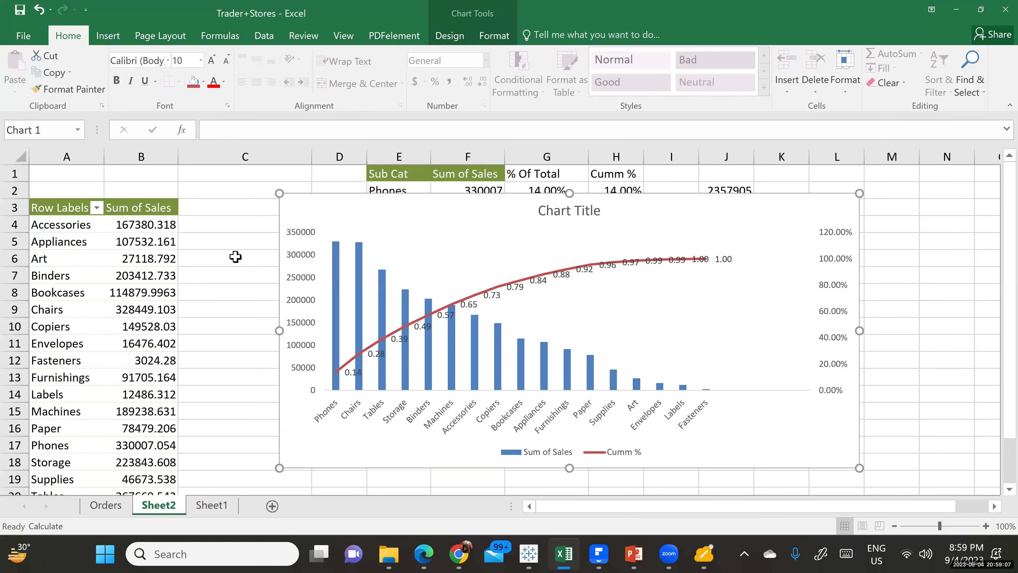
left_click(125, 505)
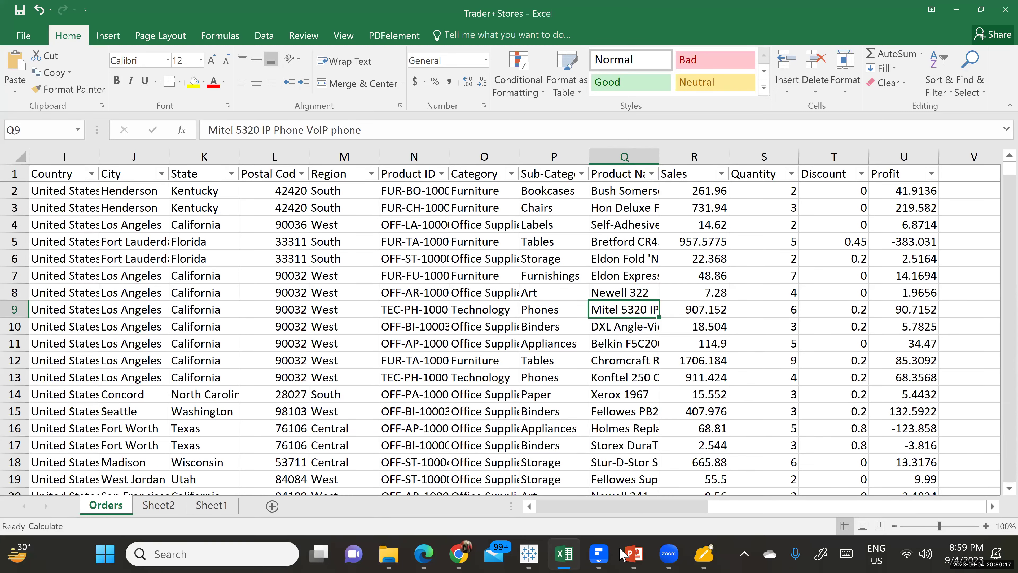
mouse_move(535, 555)
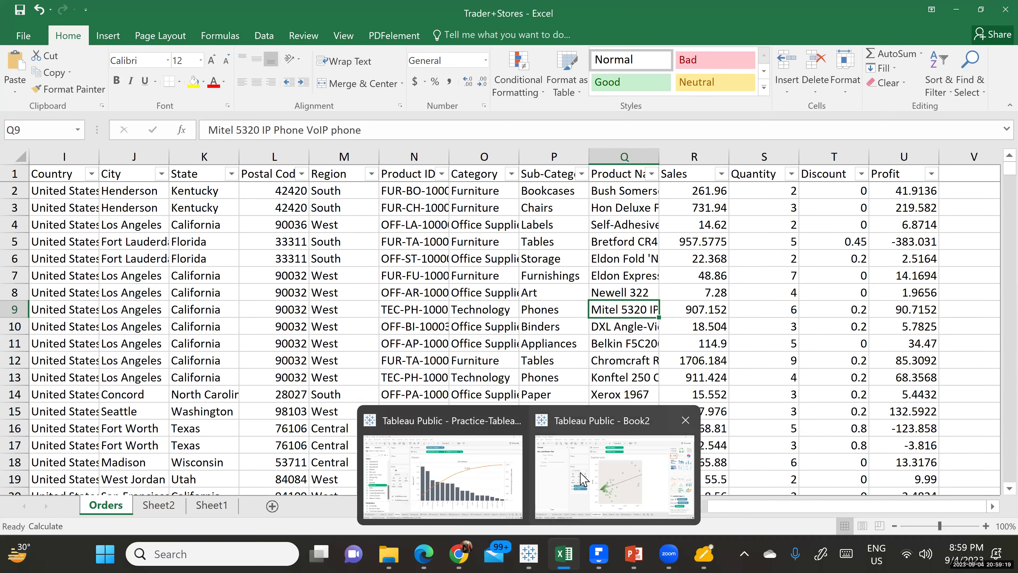
left_click(587, 479)
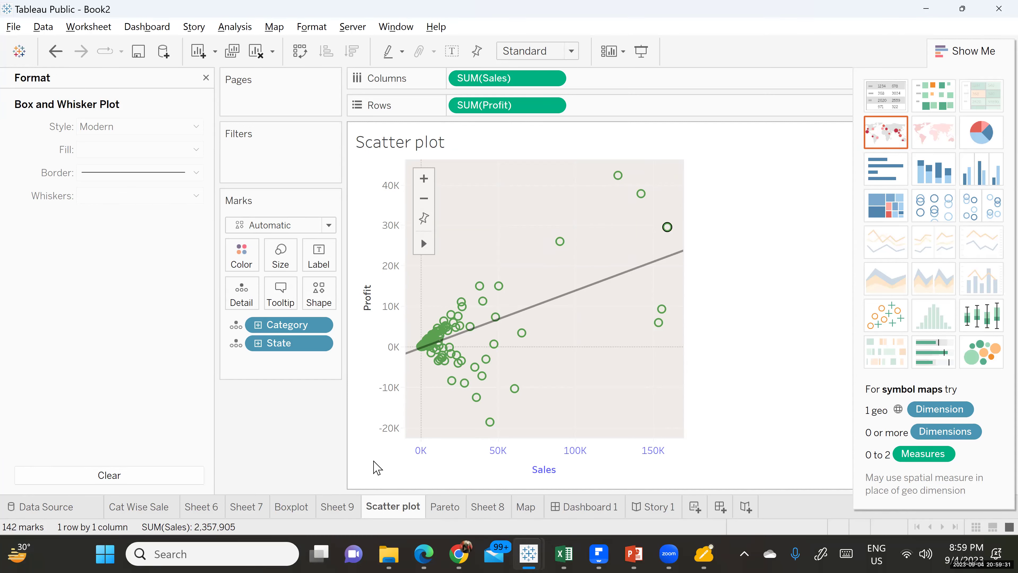
- Add a new worksheet and plot Sales on Columns against Profit on Rows
left_click(88, 27)
key("Escape")
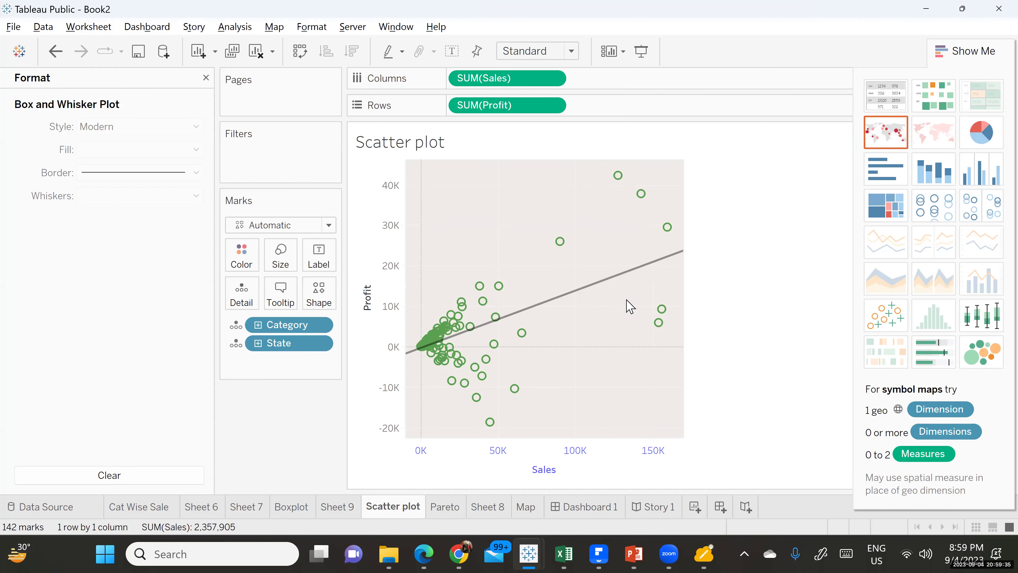
key("ctrl+m")
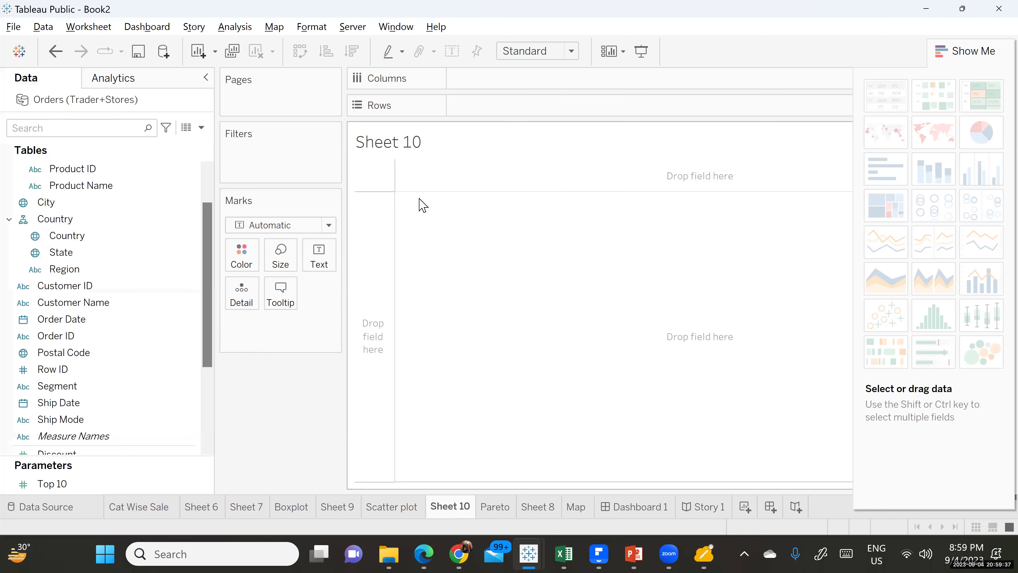
scroll(128, 321, "down", 5)
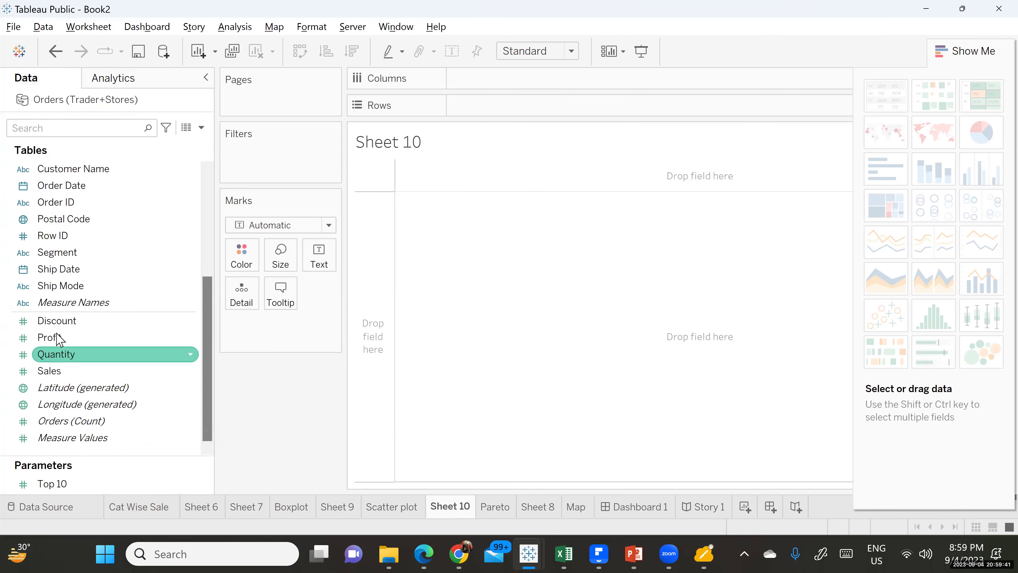
left_click_drag(56, 371, 486, 77)
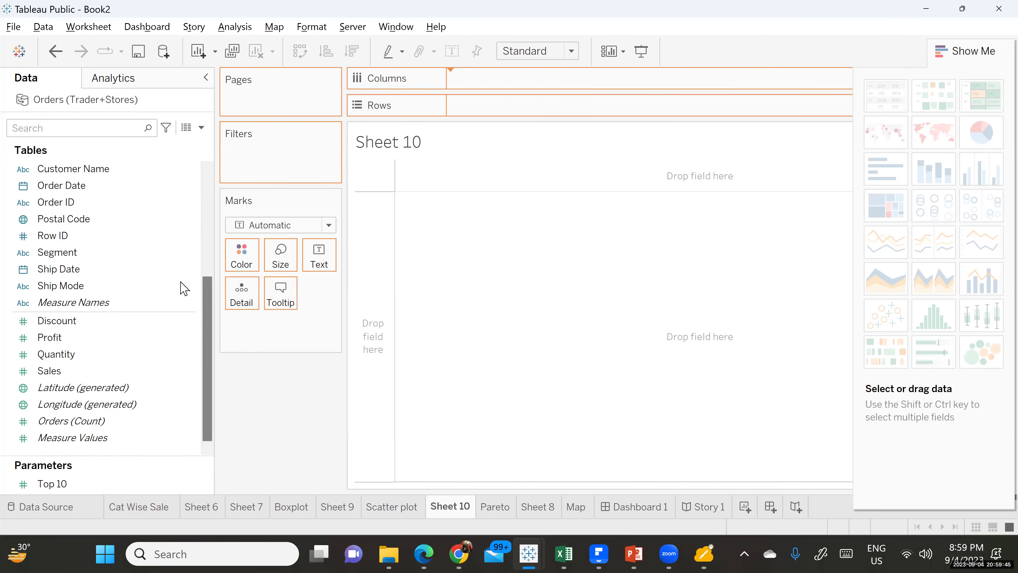
left_click_drag(45, 345, 464, 112)
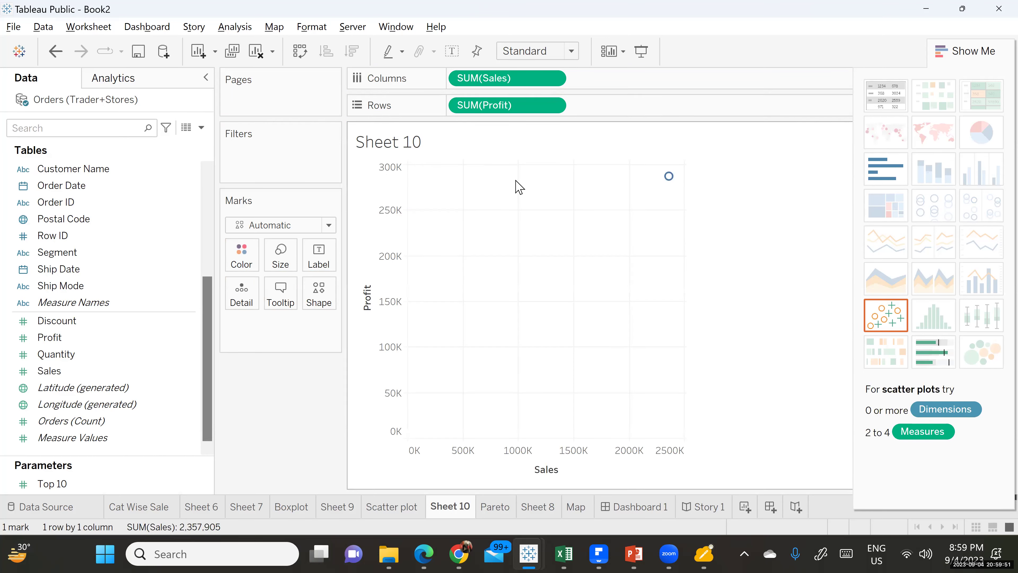
- On the Scatter plot sheet, expand the State and Category hierarchies to add Region and Sub-Category as detail
left_click(385, 508)
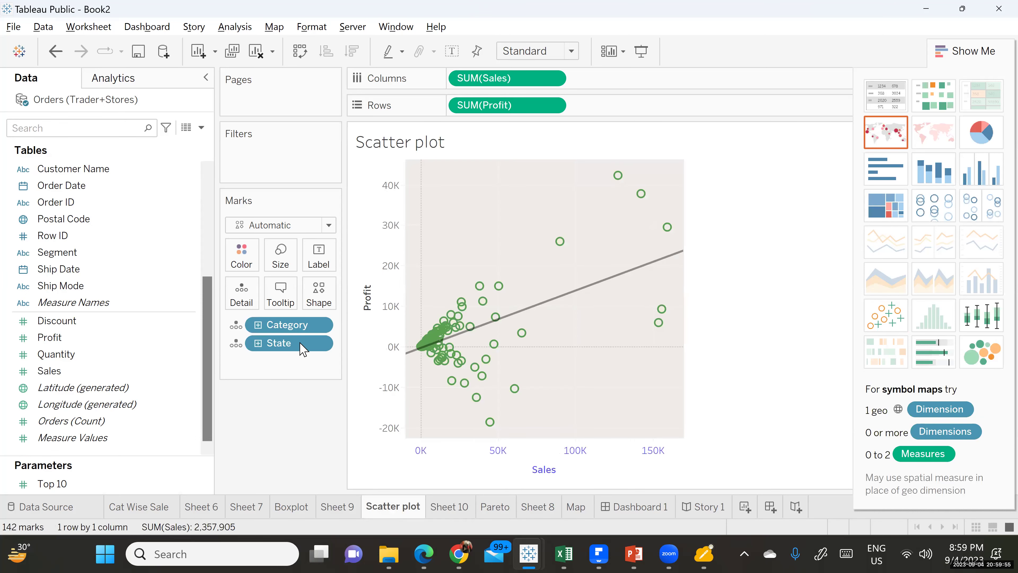
left_click(295, 325)
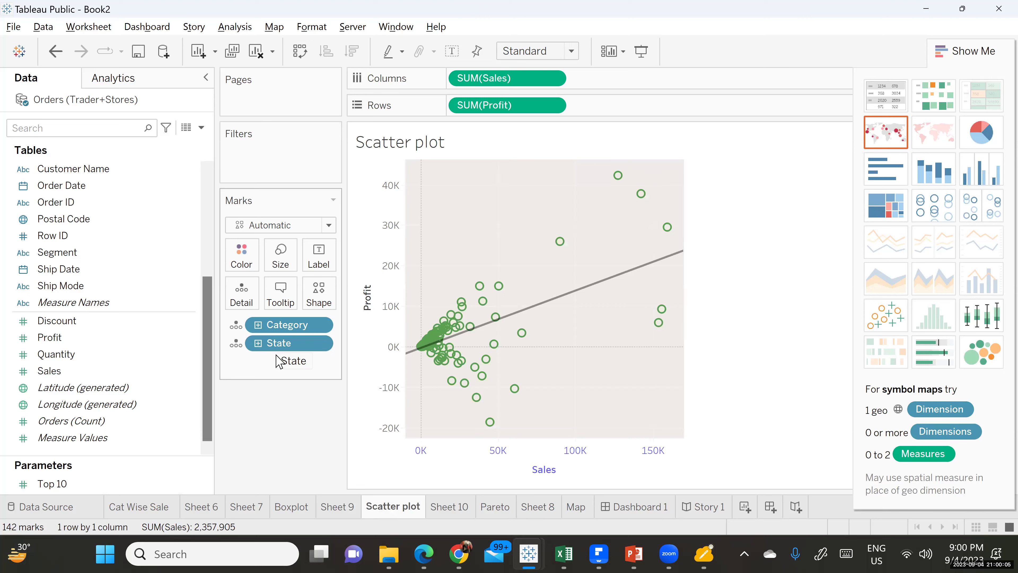
left_click(257, 344)
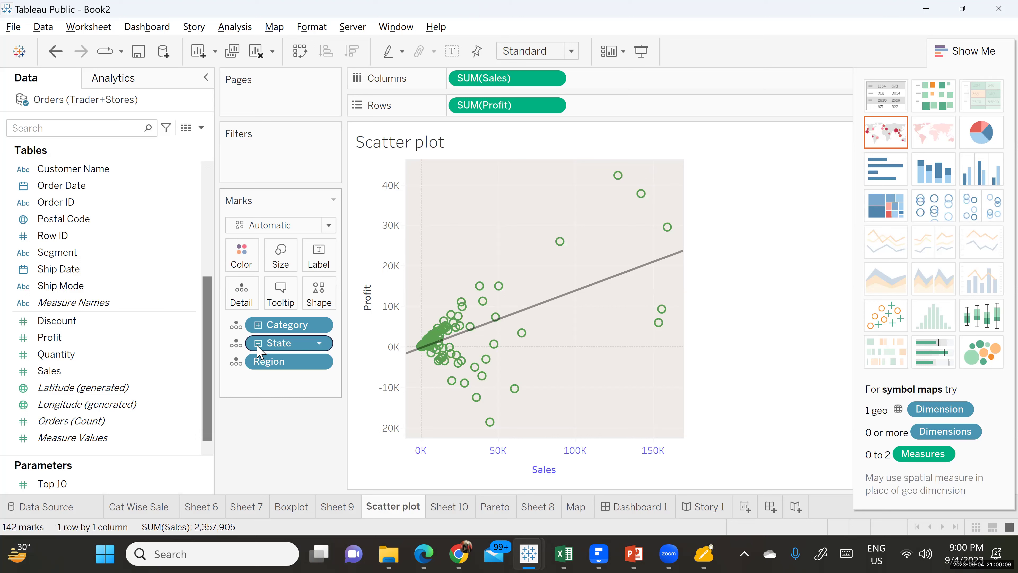
left_click(259, 325)
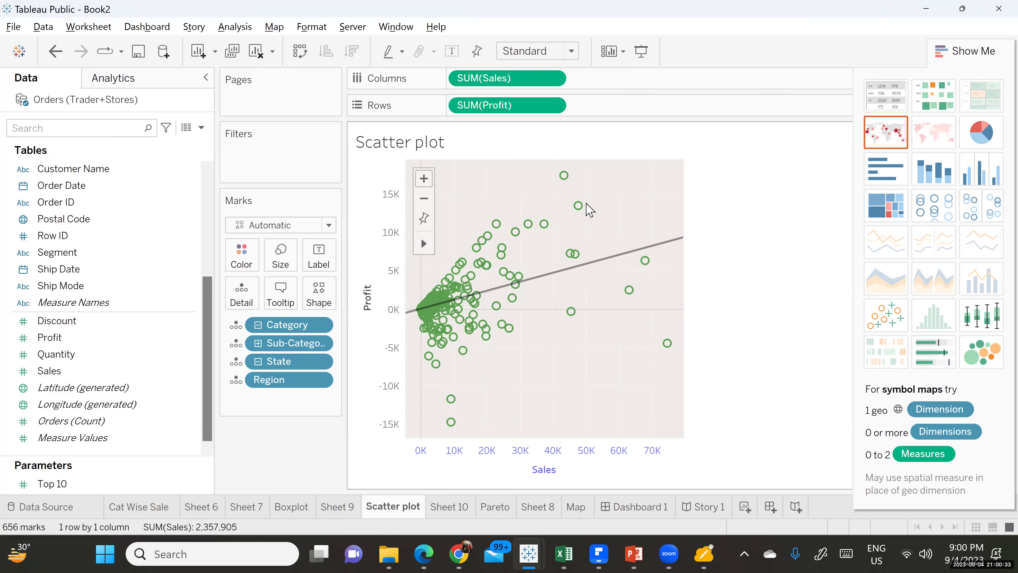
- Hide the trend line on the scatter plot, and show it again
mouse_move(629, 253)
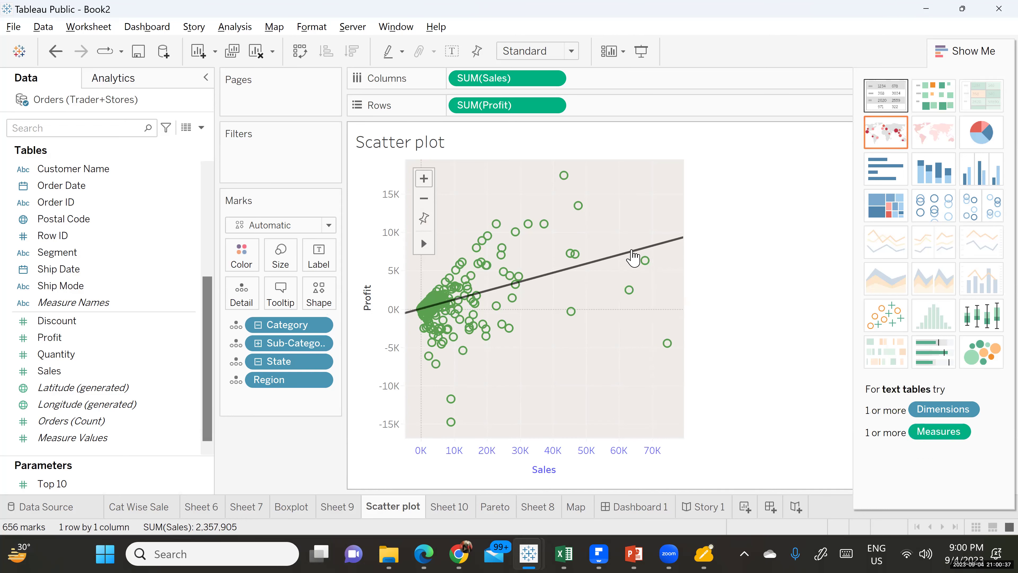
right_click(631, 328)
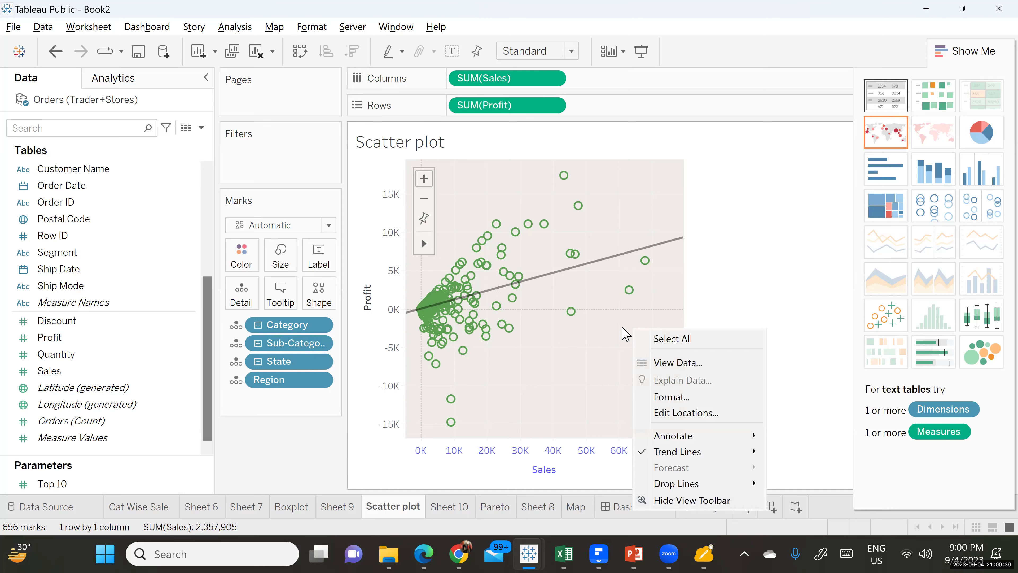
mouse_move(663, 457)
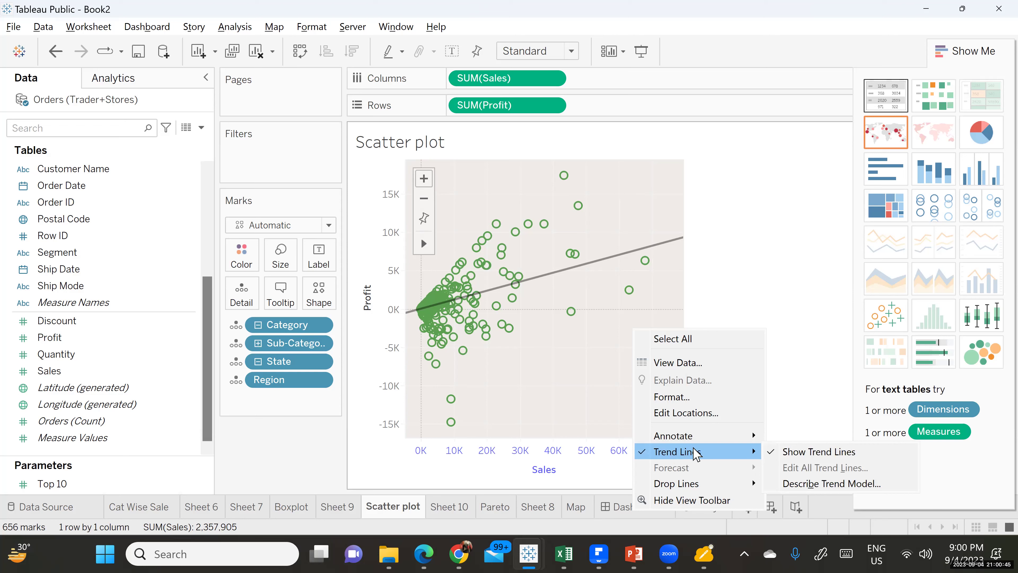
left_click(785, 453)
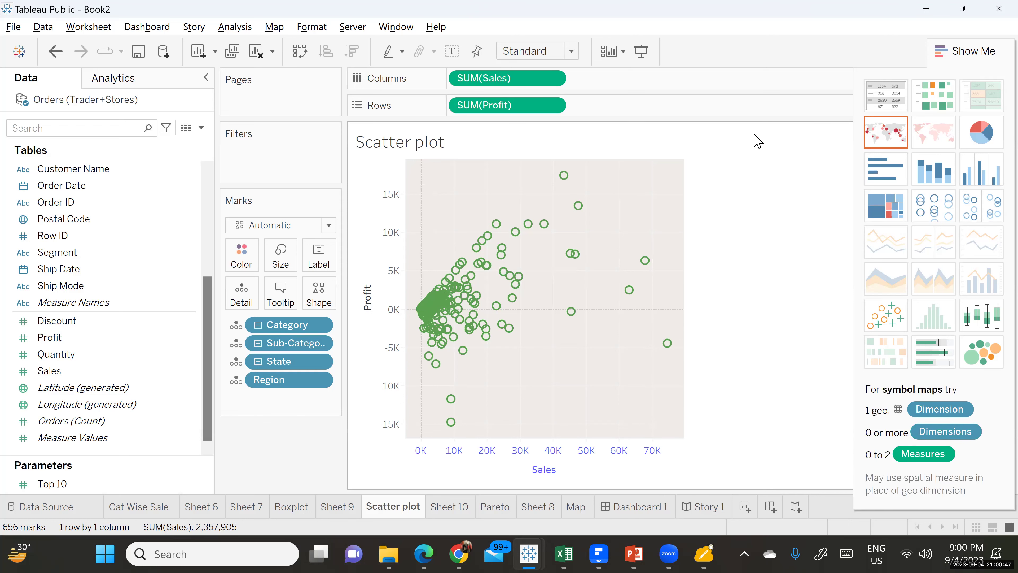
mouse_move(542, 226)
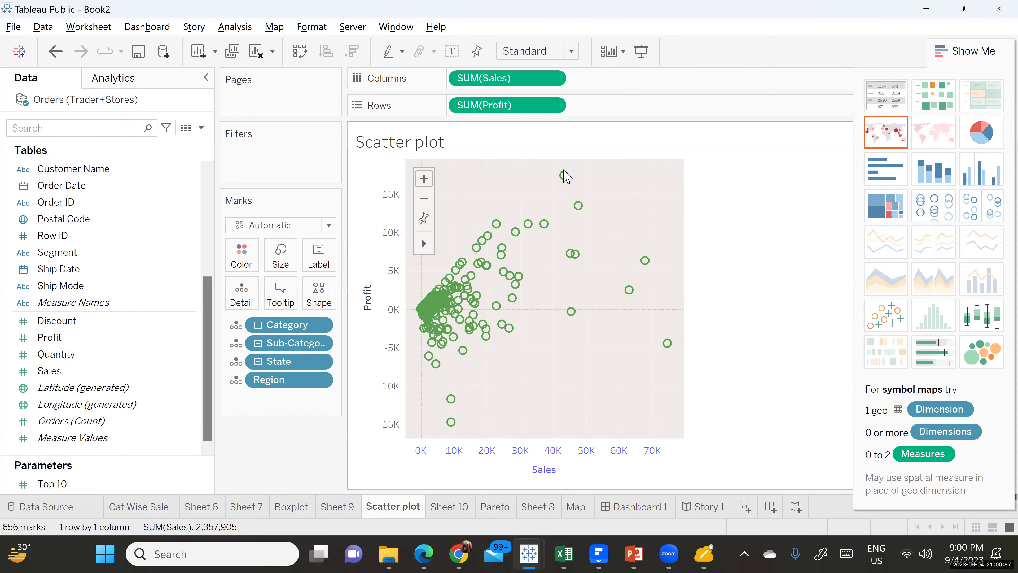
right_click(521, 257)
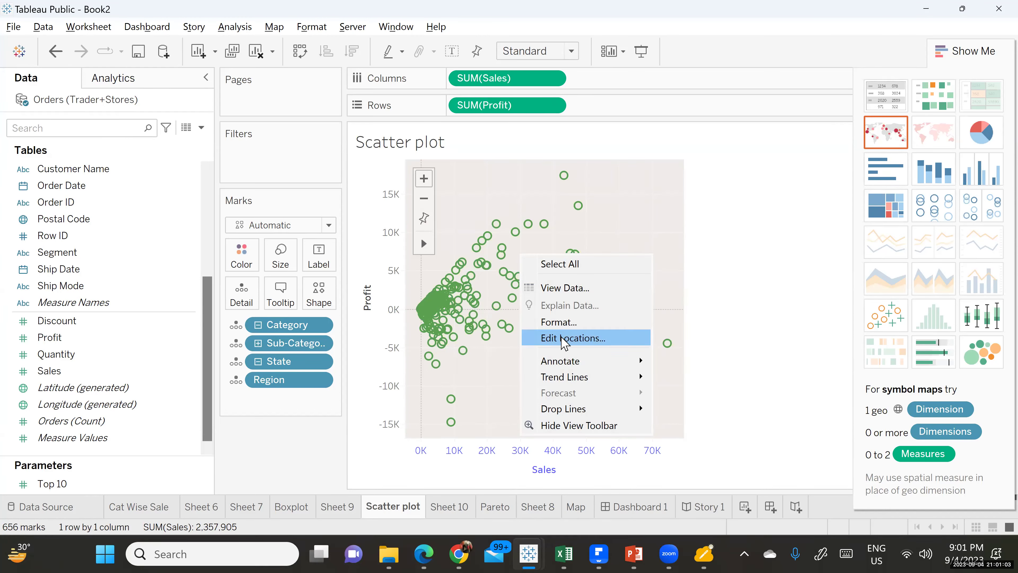
mouse_move(597, 381)
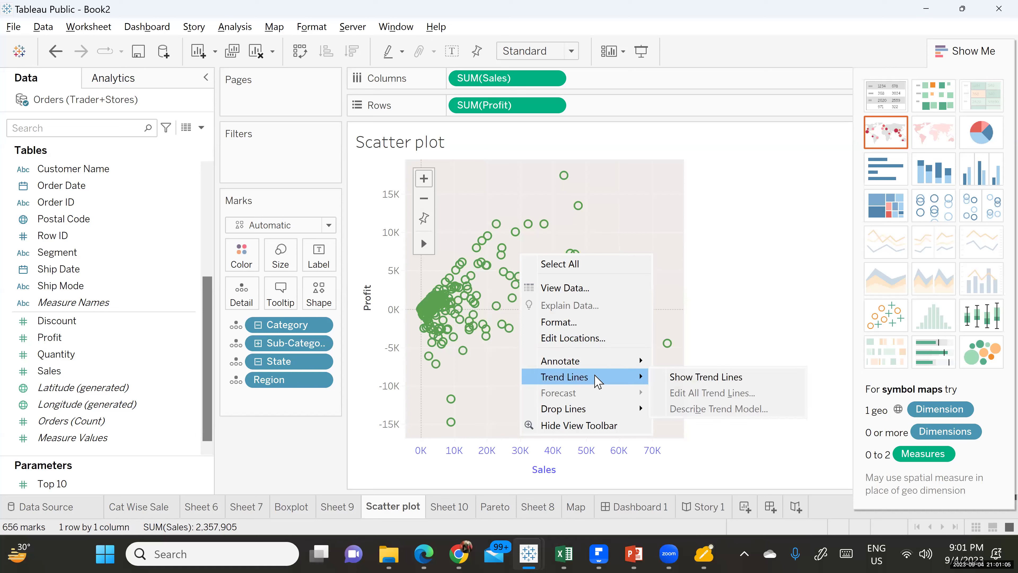
left_click(672, 384)
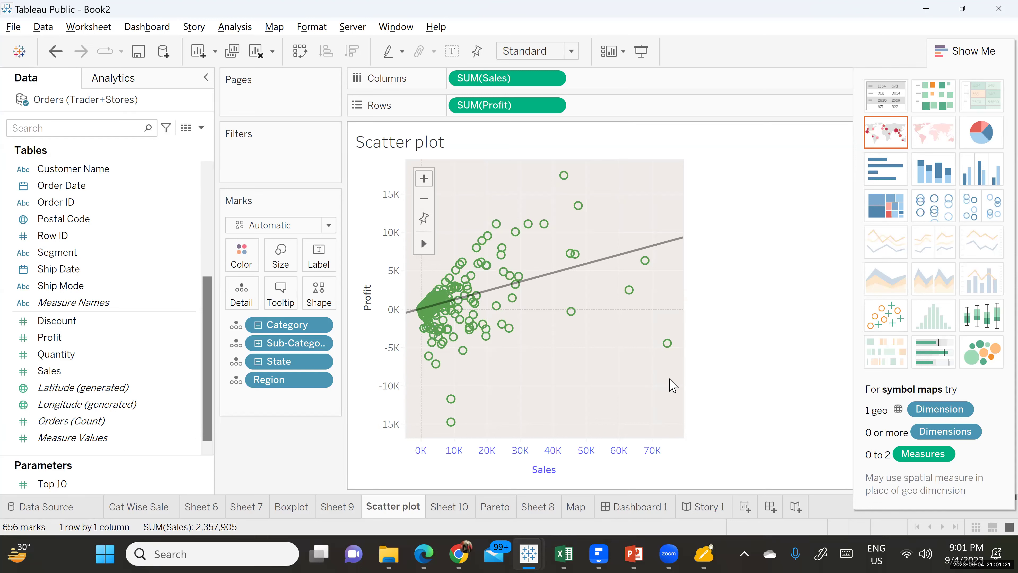
- Examine the marks around the scatter plot's trend line, and switch to the whiteboard with the Pareto chart notes
mouse_move(637, 250)
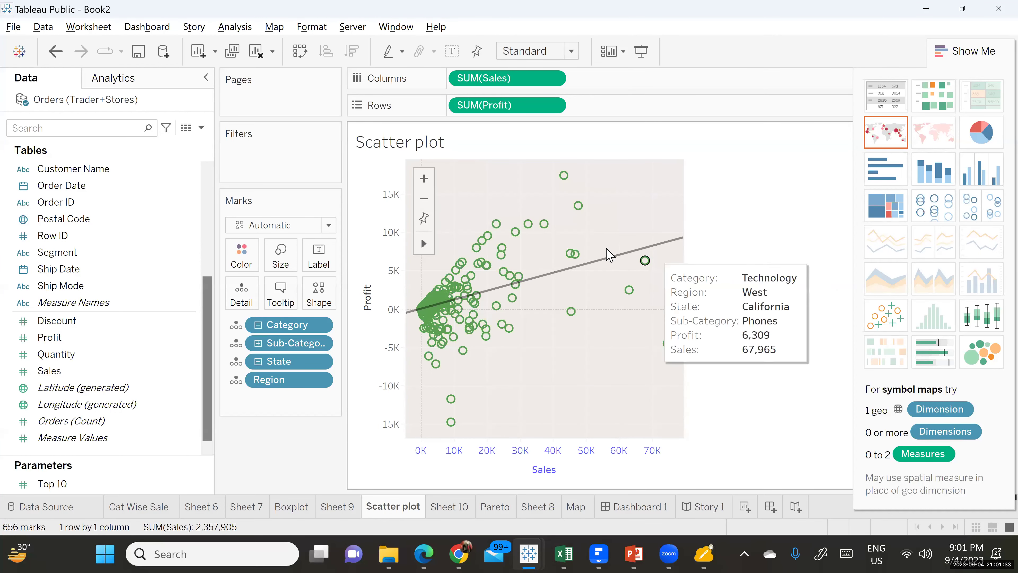
mouse_move(608, 260)
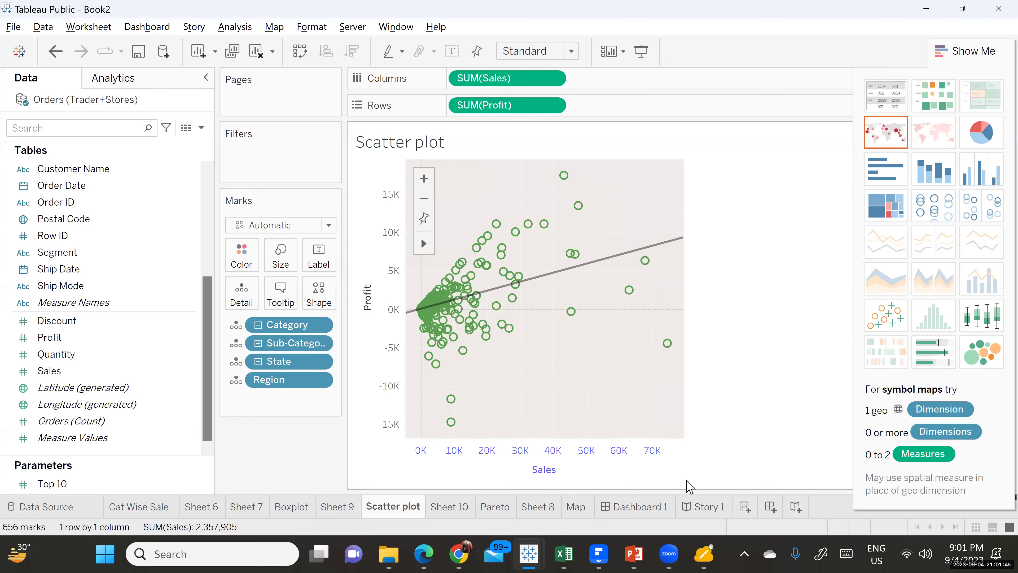
mouse_move(704, 554)
left_click(718, 451)
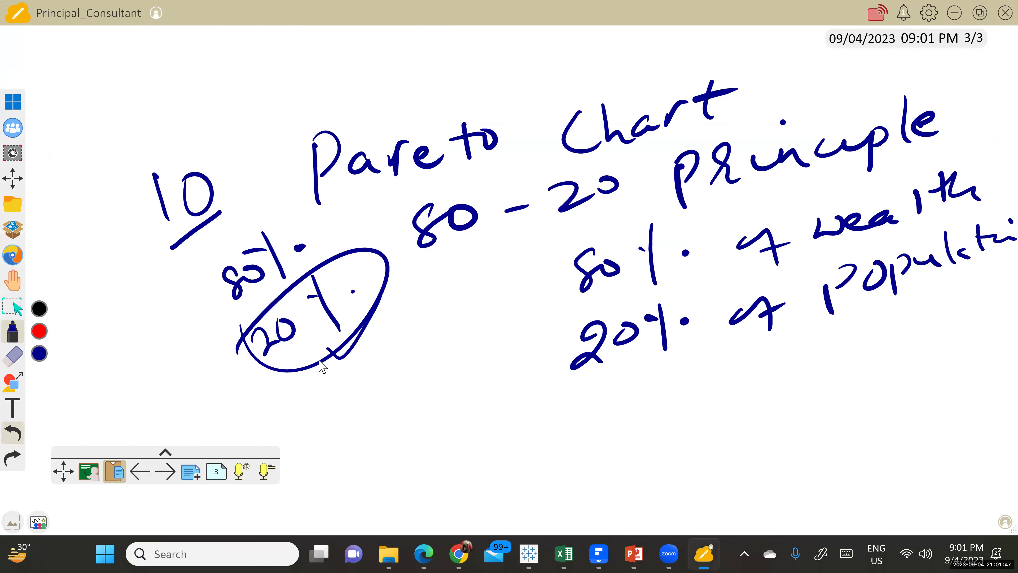
- Add a blank whiteboard page, draw a large D on it, and handwrite a short two-line note beside the letter
left_click(191, 472)
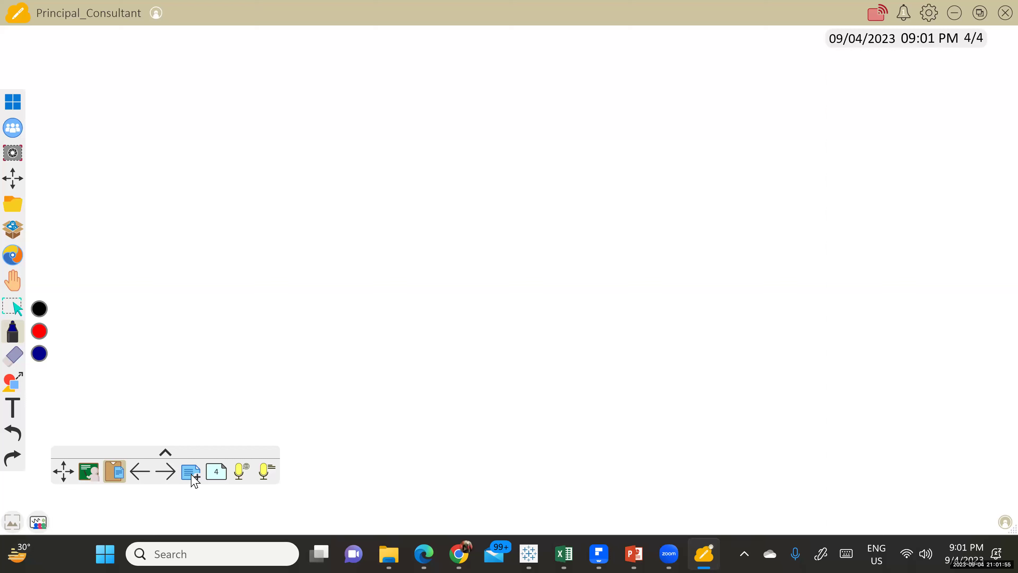
mouse_move(225, 98)
left_mouse_down()
mouse_move(225, 159)
mouse_move(223, 152)
left_mouse_up()
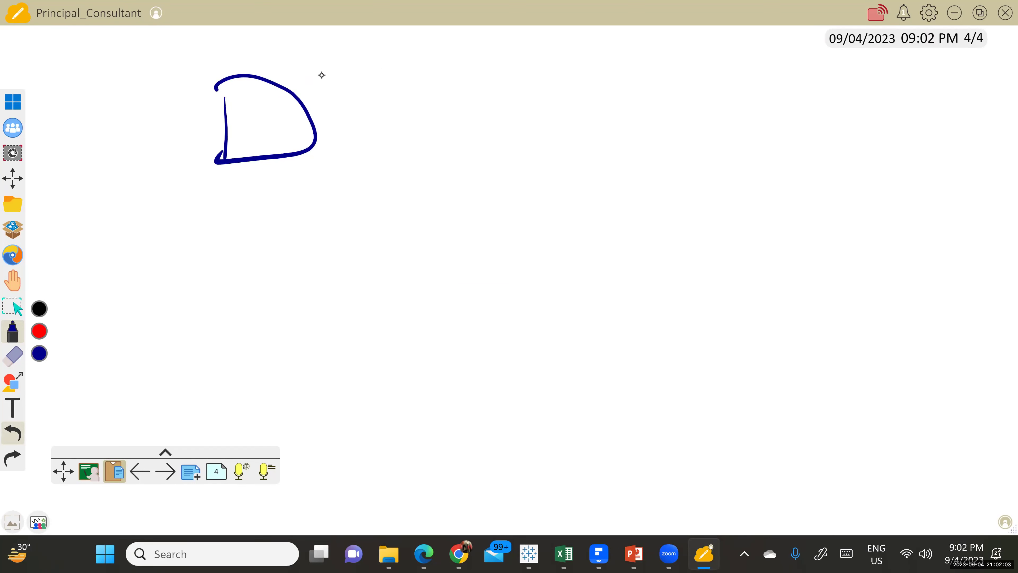
left_click_drag(376, 60, 387, 68)
left_click_drag(394, 68, 485, 53)
left_click(510, 45)
mouse_move(420, 92)
left_mouse_down()
mouse_move(405, 126)
mouse_move(548, 79)
left_mouse_up()
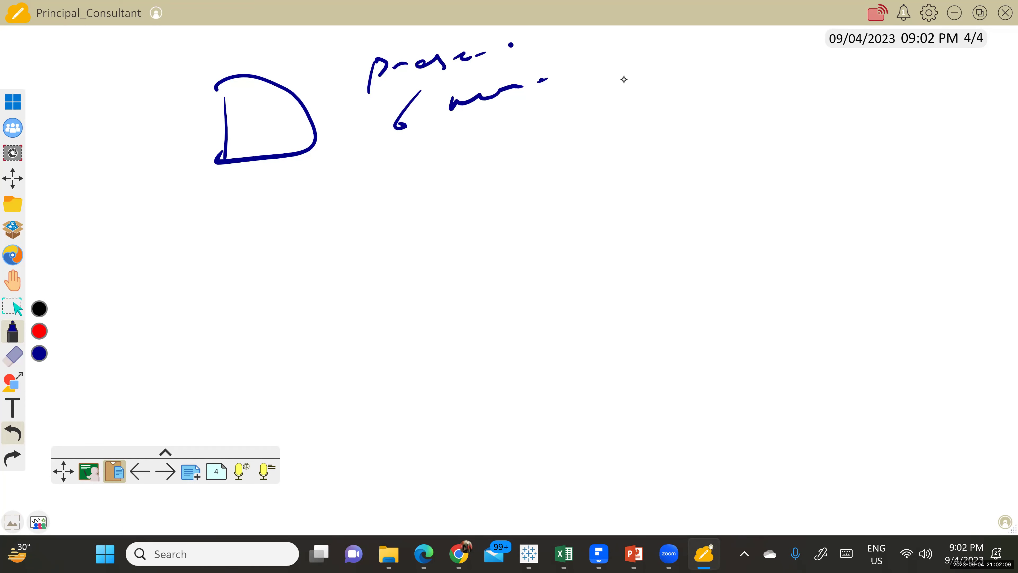
- Draw short vertical strokes beside the note, write "log" and "Pareto", and circle the word "Analysis"
mouse_move(615, 65)
left_mouse_down()
mouse_move(614, 132)
mouse_move(654, 103)
left_mouse_up()
left_click_drag(727, 61, 735, 92)
left_click_drag(752, 67, 761, 94)
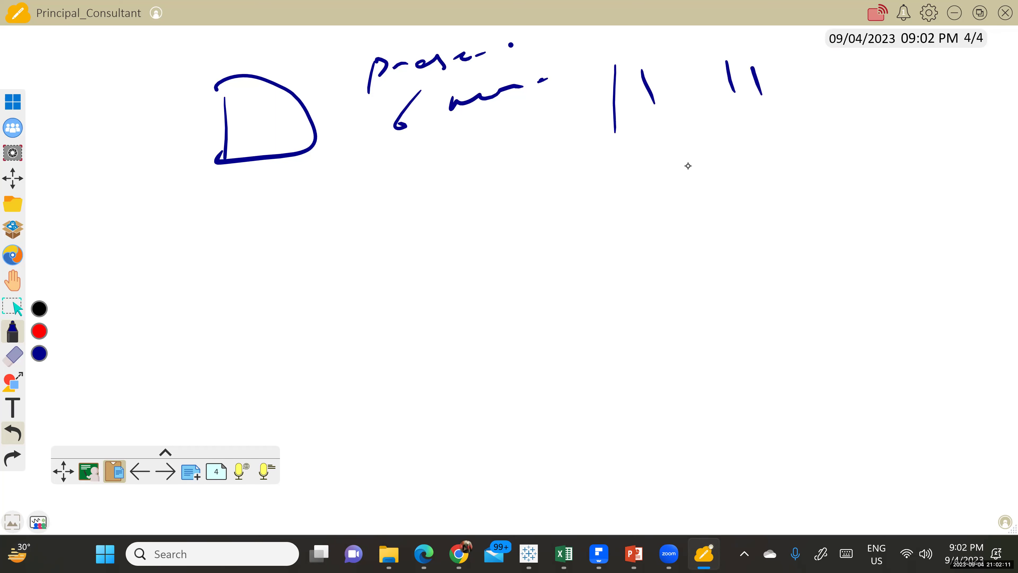
mouse_move(710, 128)
left_mouse_down()
mouse_move(754, 140)
mouse_move(766, 165)
left_mouse_up()
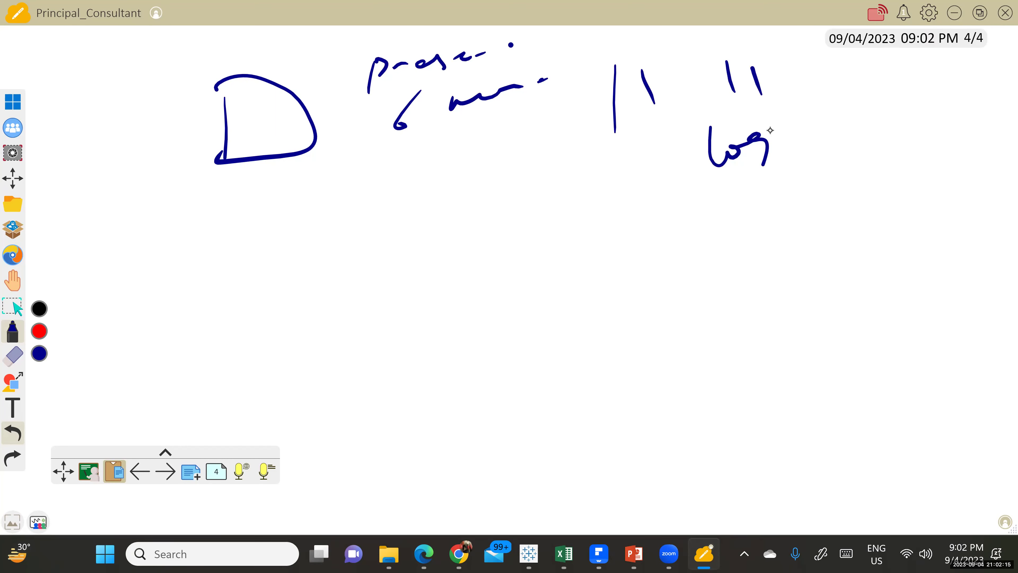
mouse_move(831, 125)
left_mouse_down()
mouse_move(930, 112)
mouse_move(932, 93)
mouse_move(958, 91)
left_mouse_up()
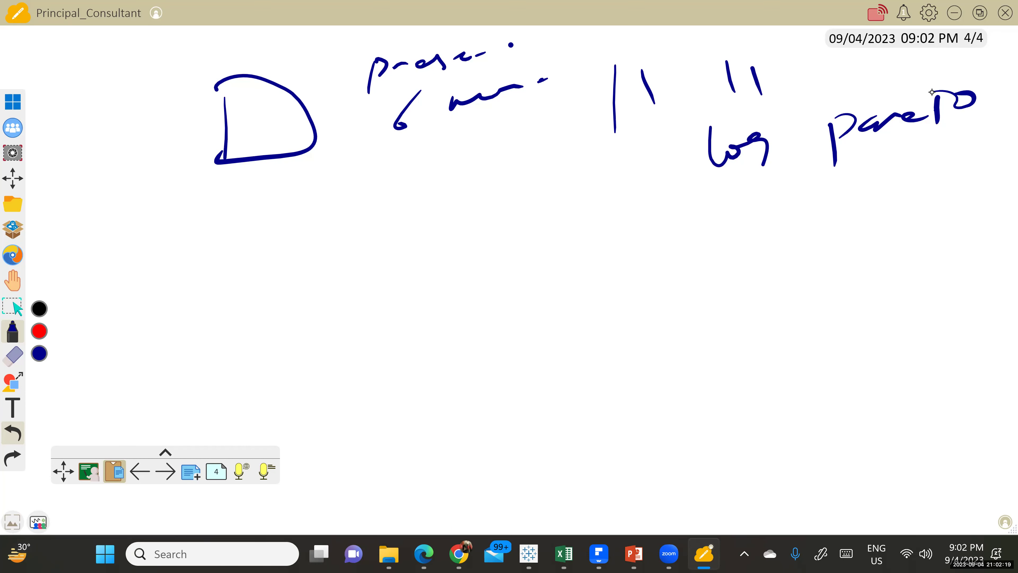
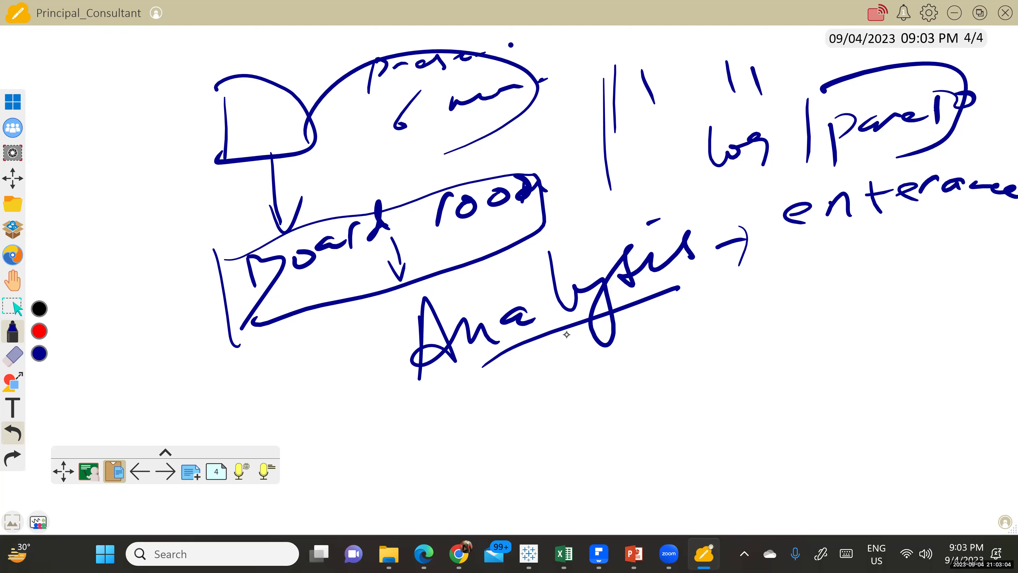
mouse_move(485, 358)
left_mouse_down()
mouse_move(659, 318)
mouse_move(699, 257)
mouse_move(582, 231)
mouse_move(400, 356)
mouse_move(451, 381)
mouse_move(519, 325)
left_mouse_up()
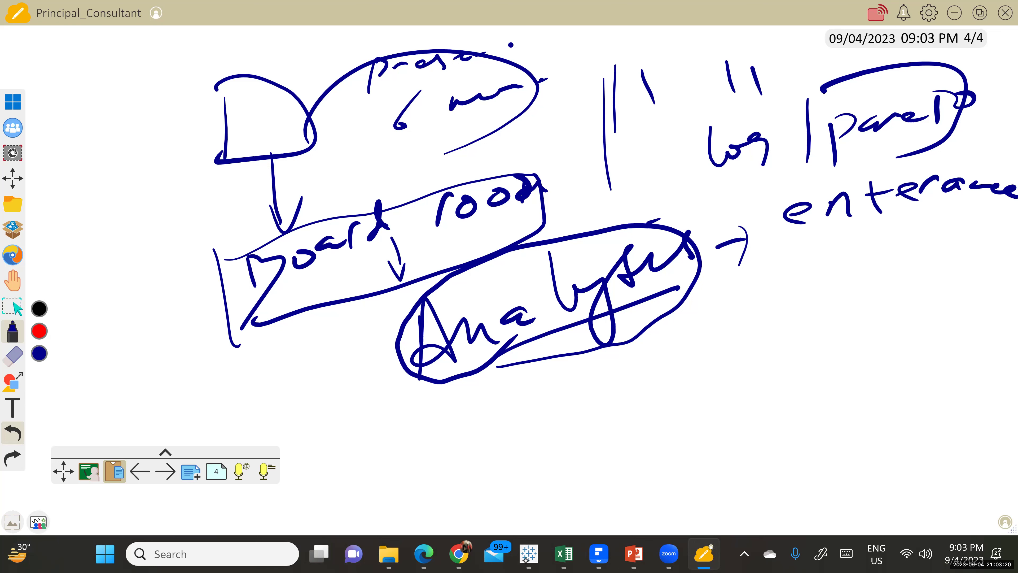
- Switch to the Tableau workbook Book2 and open Dashboard 1
mouse_move(529, 555)
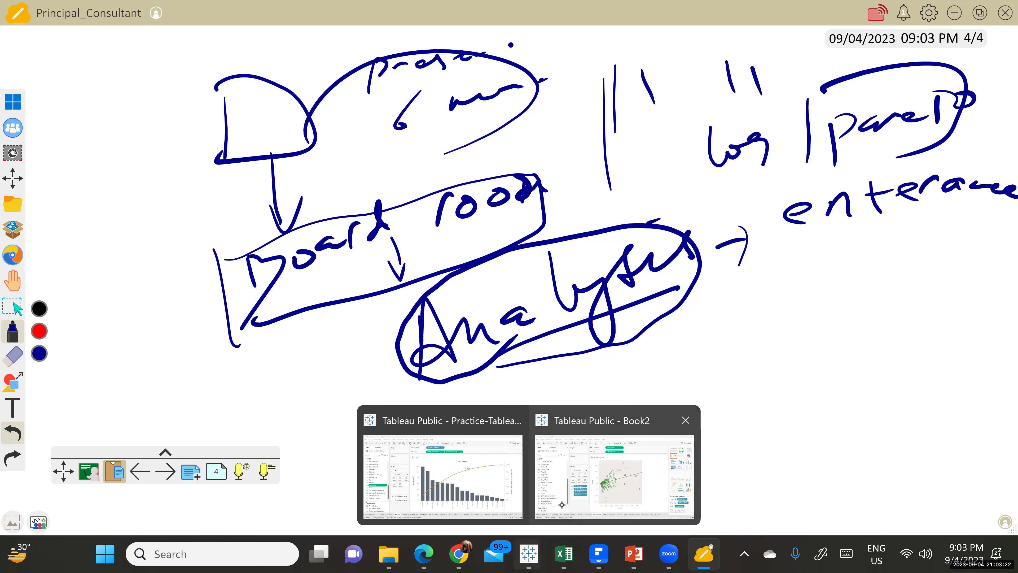
left_click(561, 504)
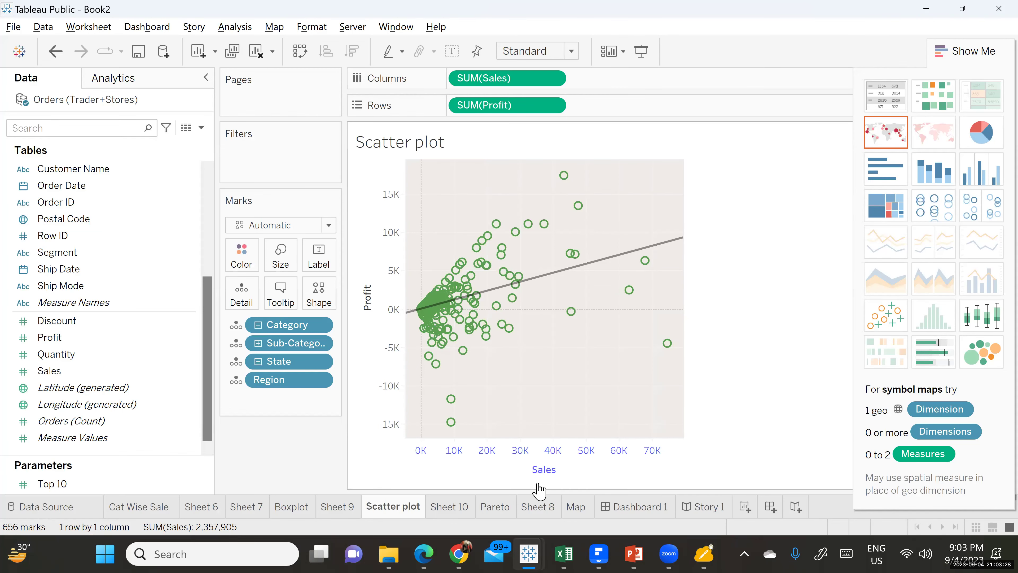
left_click(641, 508)
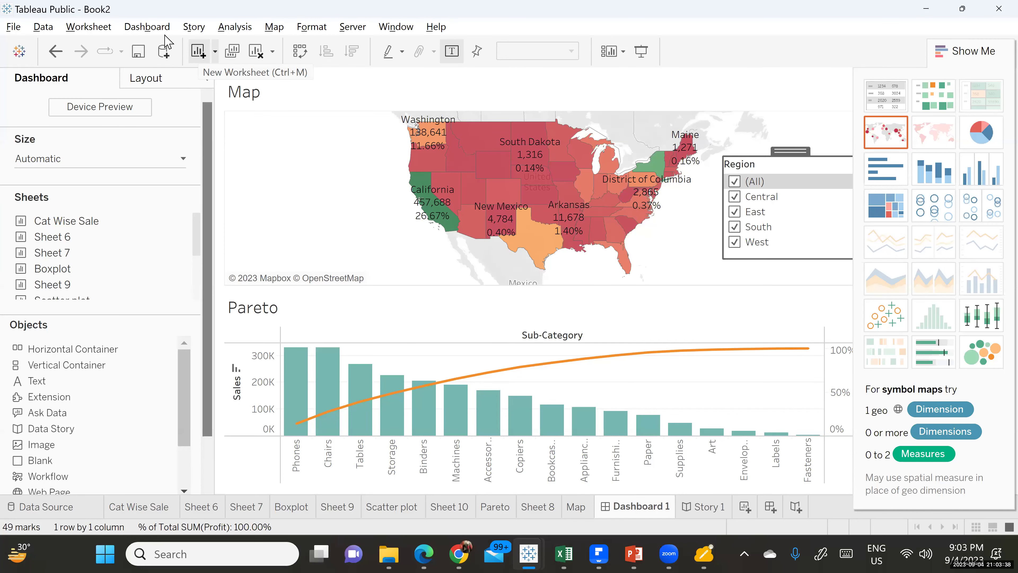
- Create a new dashboard and set its size to Automatic
left_click(147, 27)
left_click(163, 52)
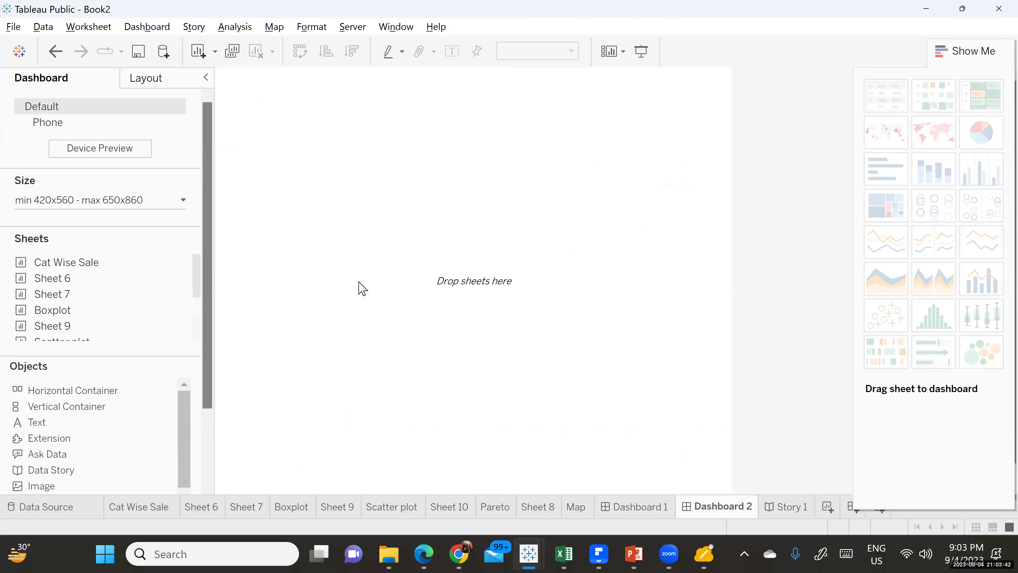
left_click(183, 200)
left_click(109, 231)
left_click(82, 255)
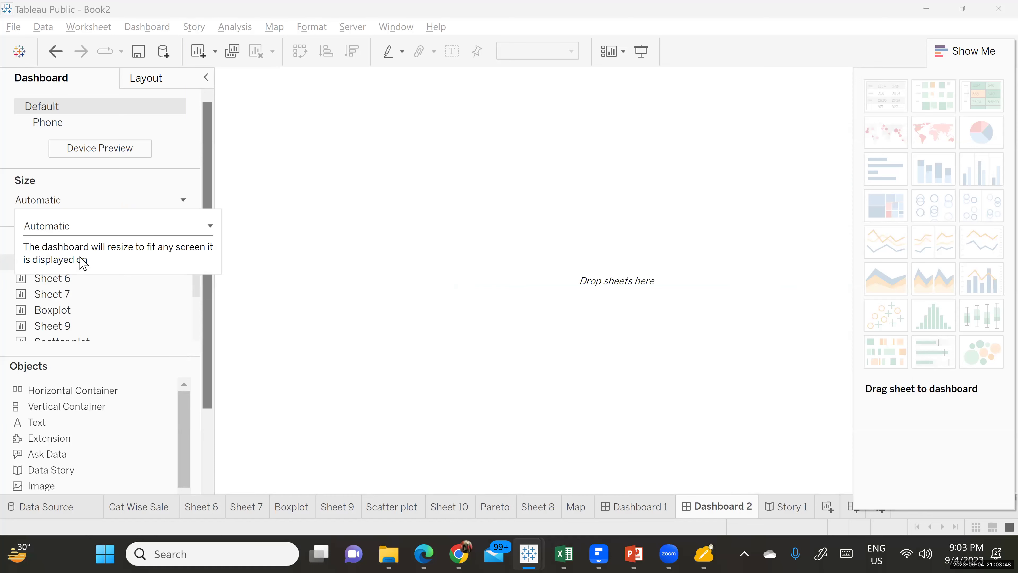
left_click(293, 263)
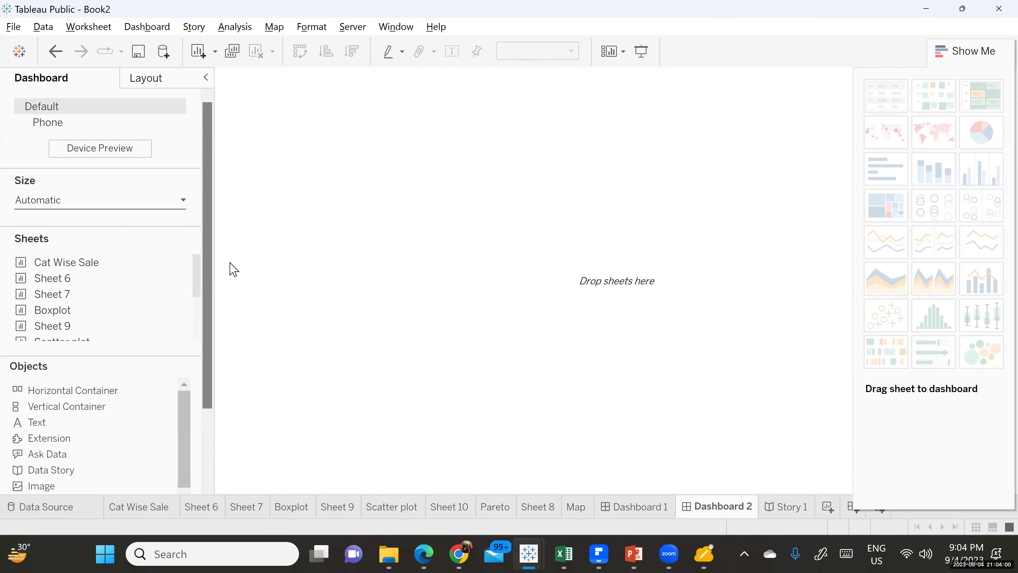
- Place the Map sheet on the empty dashboard
left_click_drag(198, 282, 207, 317)
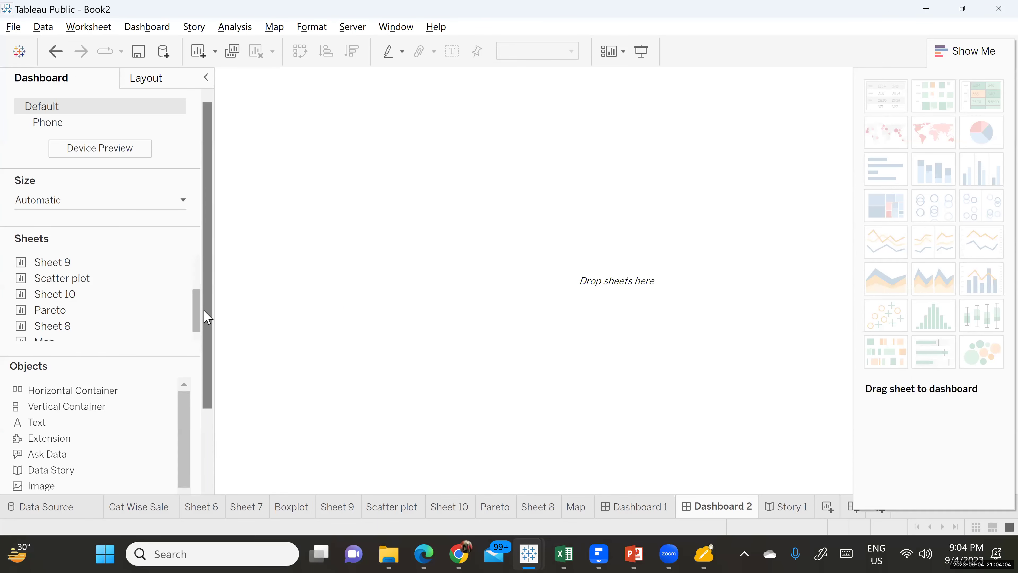
scroll(198, 323, "down", 1)
mouse_move(68, 340)
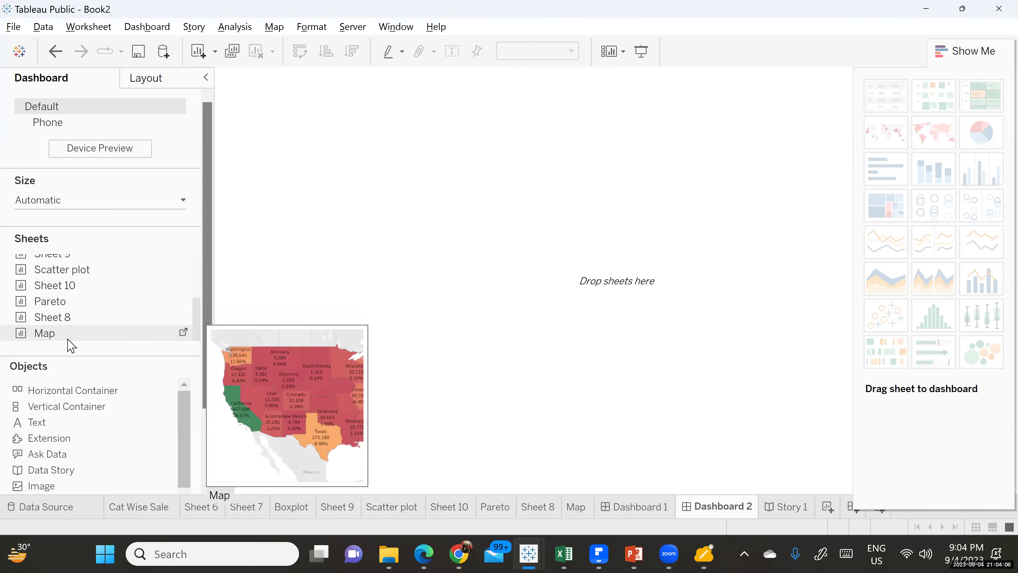
left_click_drag(52, 338, 315, 140)
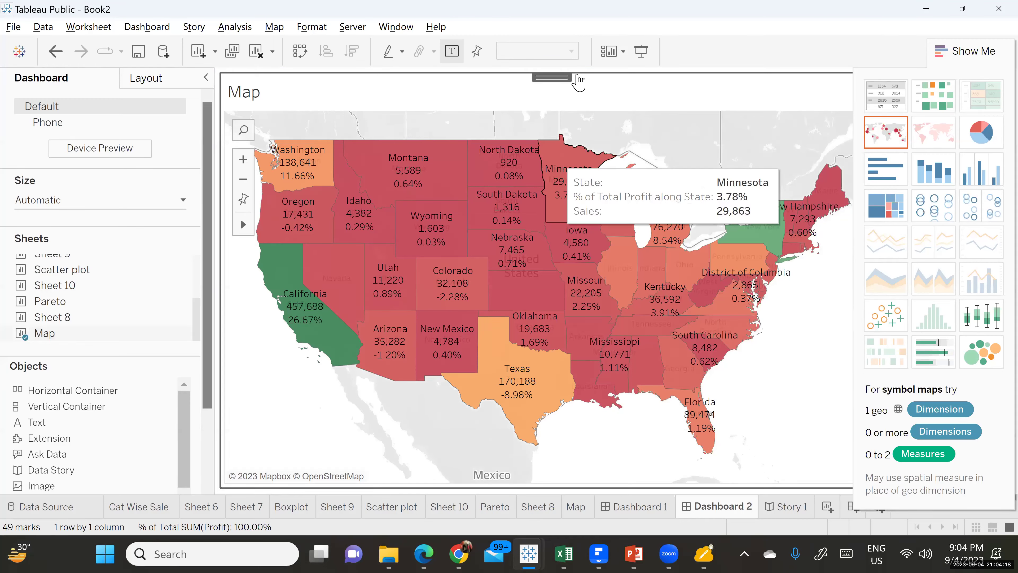
left_click(574, 192)
left_click(839, 326)
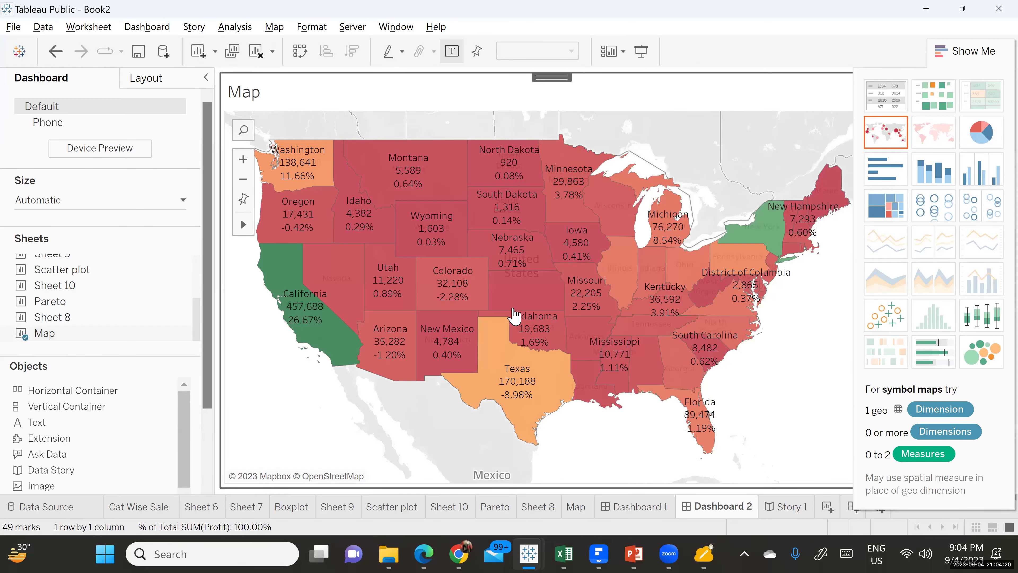
- Place the Pareto sheet side by side with the map, and hide the Show Me chart suggestions
mouse_move(64, 307)
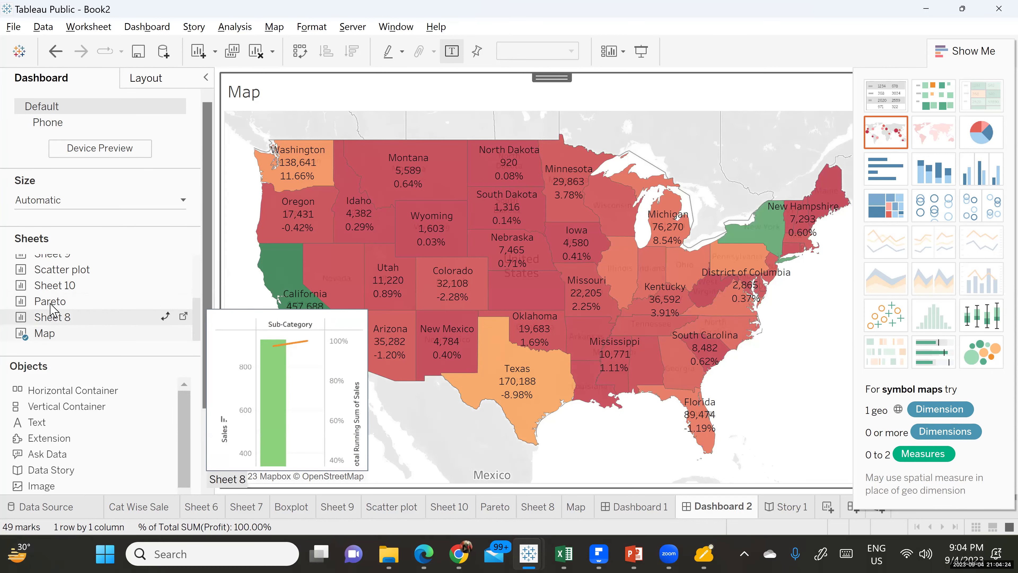
mouse_move(54, 310)
left_mouse_down()
mouse_move(157, 296)
mouse_move(582, 324)
left_mouse_up()
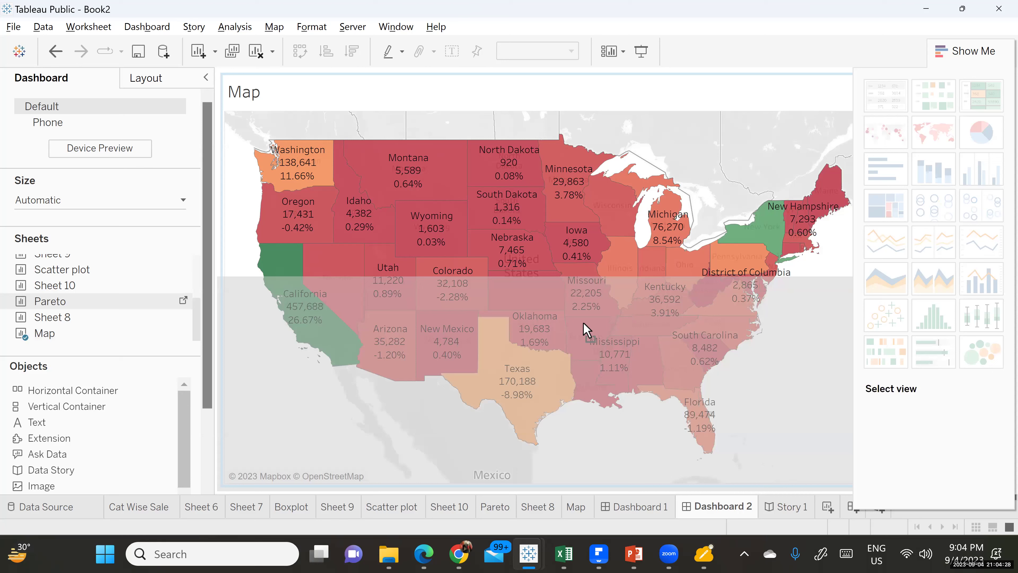
mouse_move(584, 323)
left_mouse_down()
mouse_move(700, 208)
mouse_move(297, 233)
mouse_move(655, 250)
mouse_move(696, 241)
left_mouse_up()
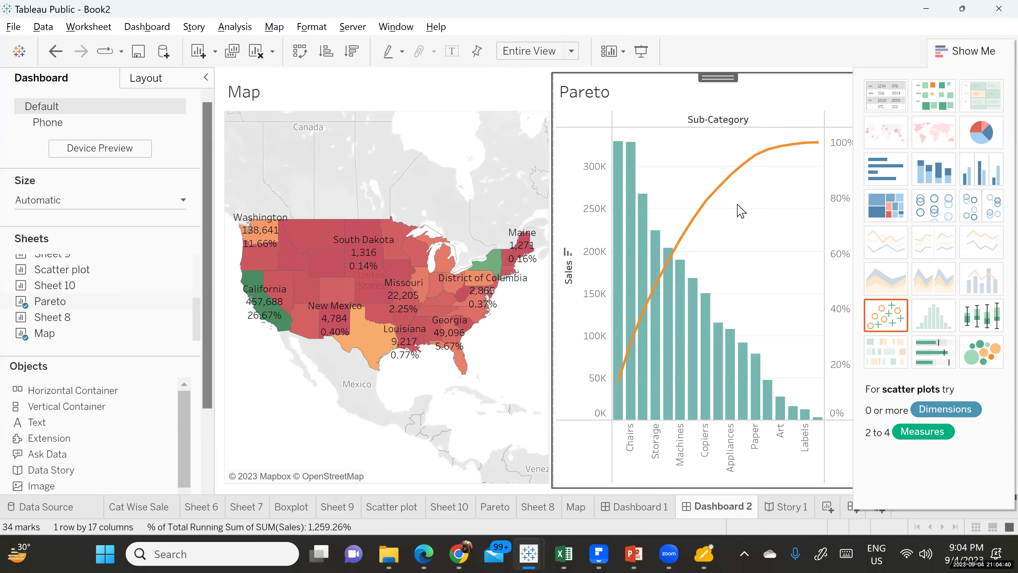
left_click(987, 56)
- Look through the Sales color legend's options, and try to move the legend lower on the dashboard
left_click(986, 98)
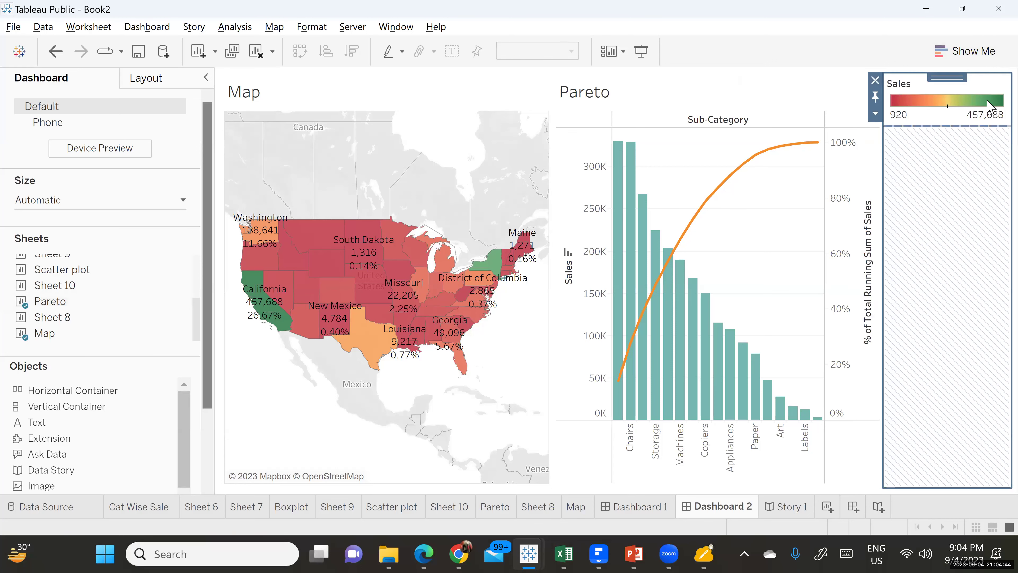
left_click(875, 113)
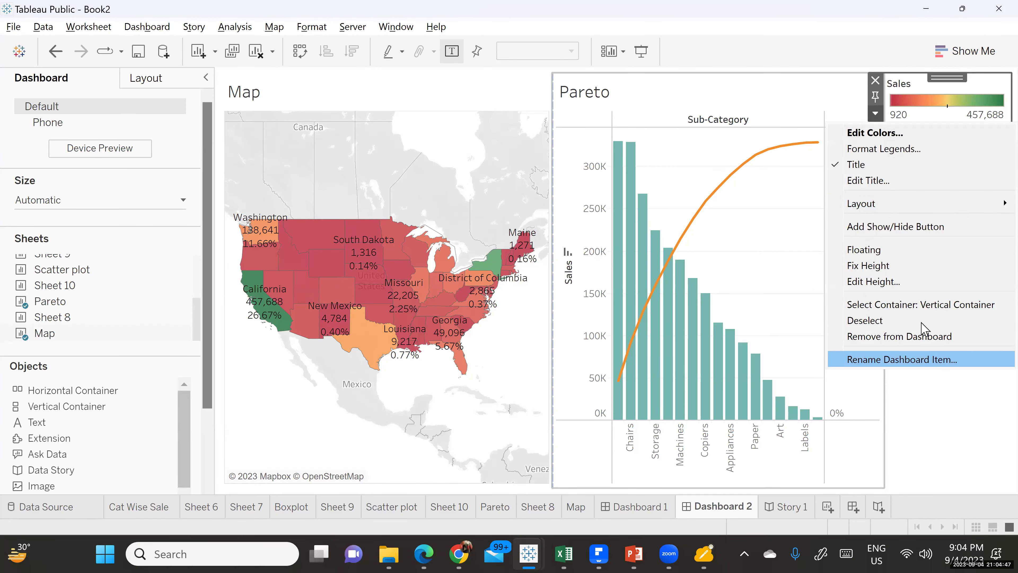
left_click(981, 382)
left_click(991, 91)
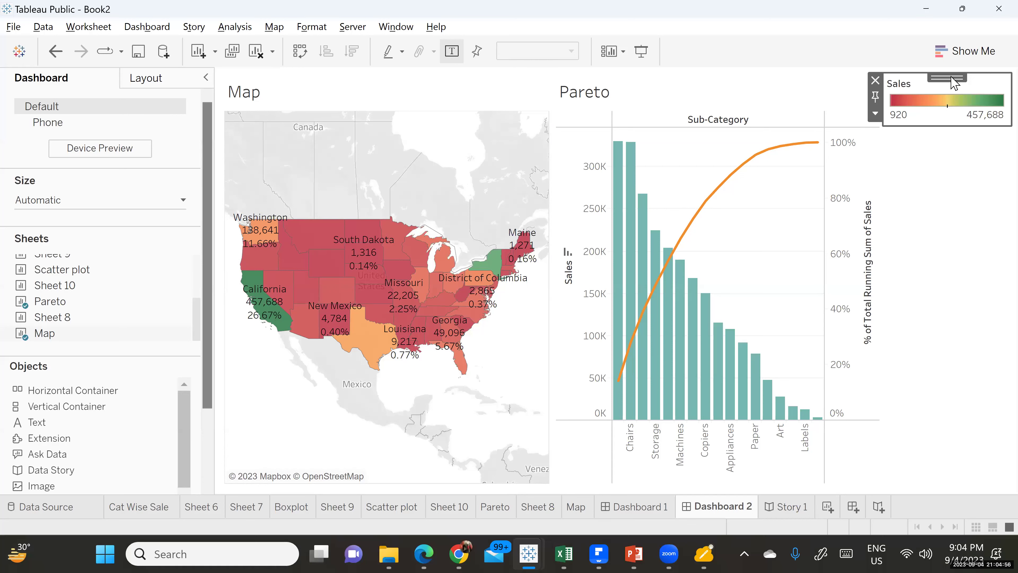
left_click_drag(947, 77, 984, 194)
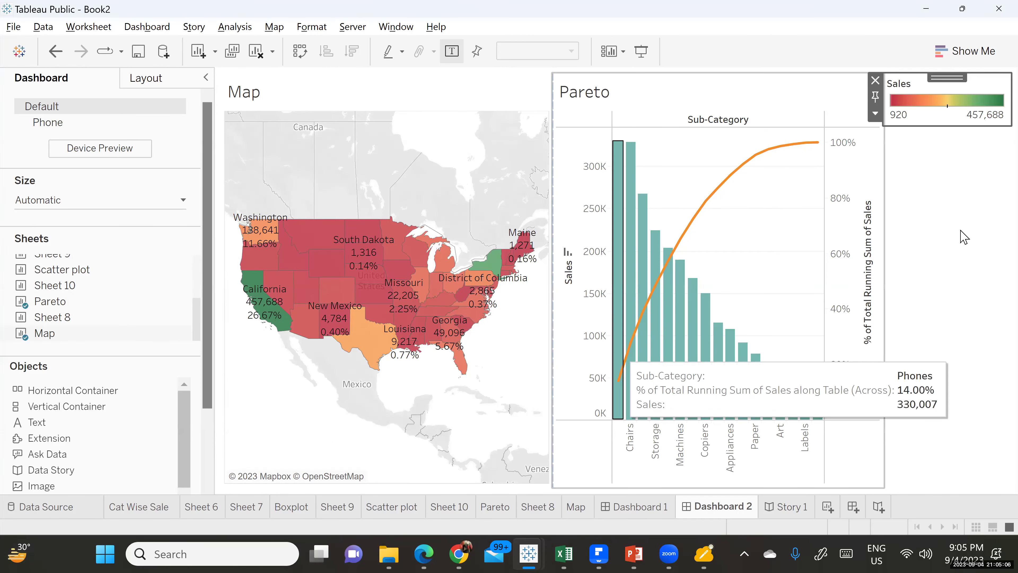
left_click(963, 241)
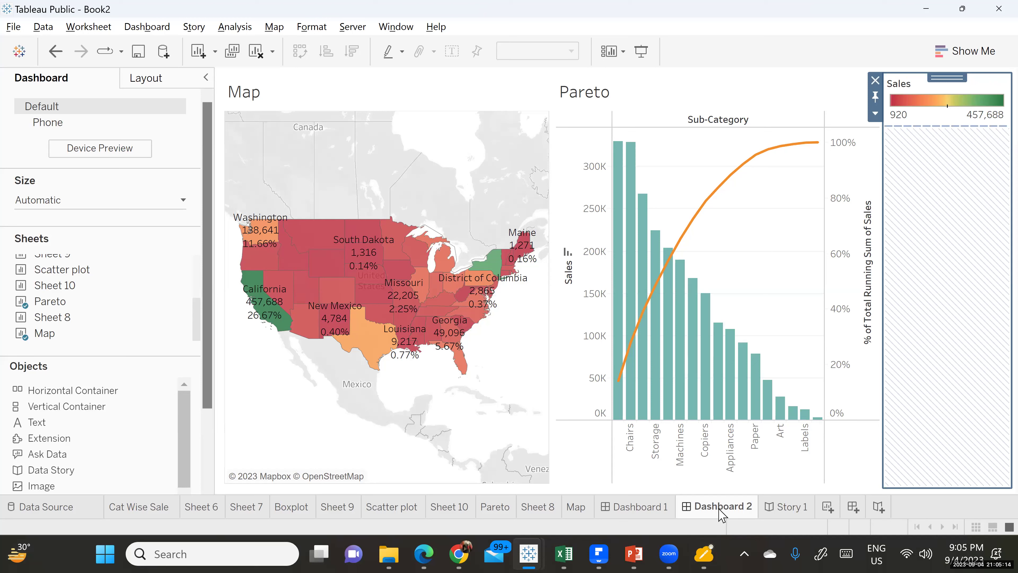
- Create another new dashboard in the workbook
mouse_move(675, 308)
left_click(147, 27)
left_click(185, 51)
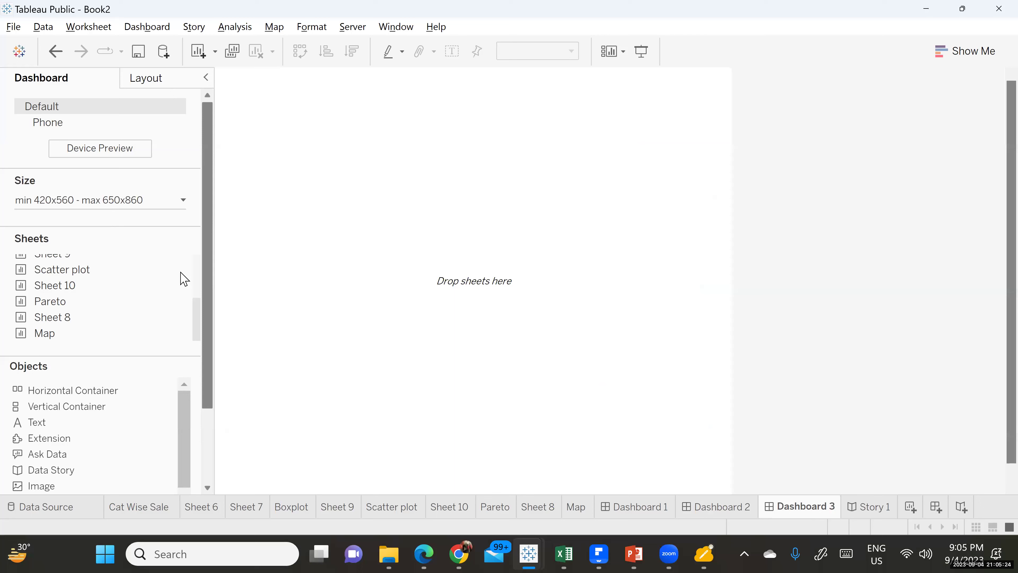
- Place the Cat Wise Sale sheet on the new dashboard, with the Boxplot sheet to its right
mouse_move(184, 306)
left_click_drag(196, 307, 207, 258)
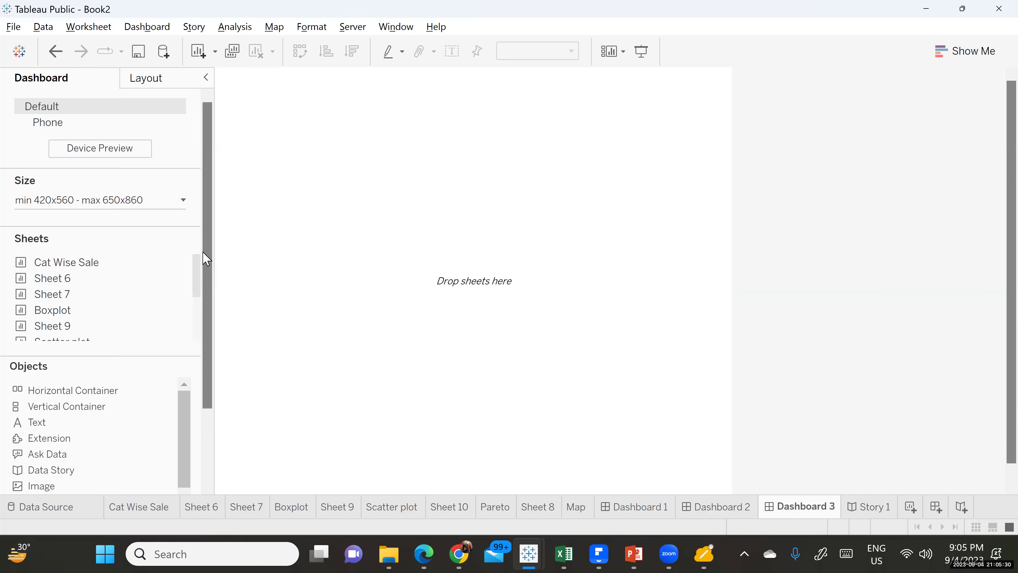
mouse_move(70, 265)
left_click_drag(70, 265, 327, 193)
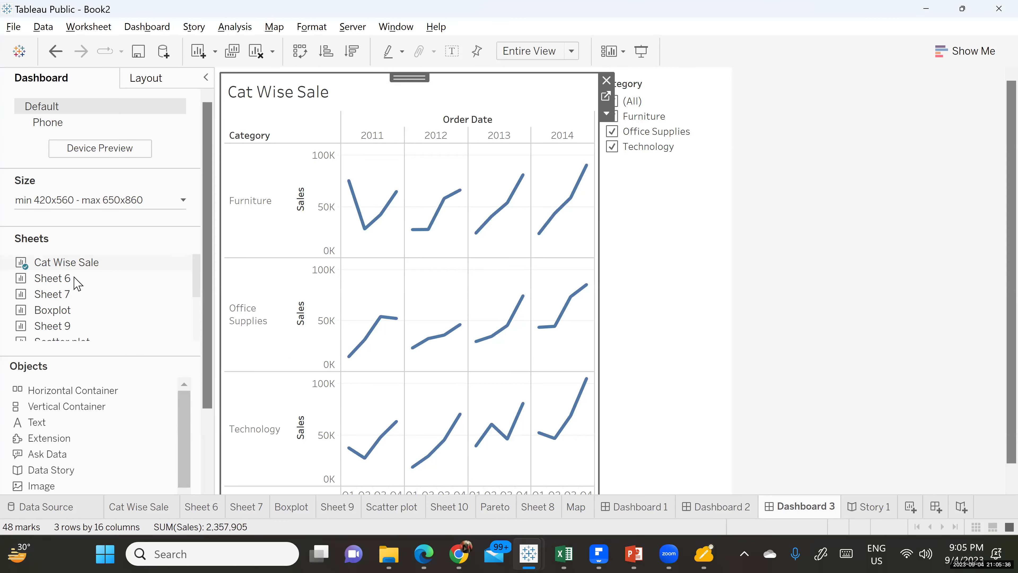
mouse_move(57, 316)
mouse_move(56, 315)
left_mouse_down()
mouse_move(302, 307)
mouse_move(575, 345)
mouse_move(624, 343)
mouse_move(560, 365)
left_mouse_up()
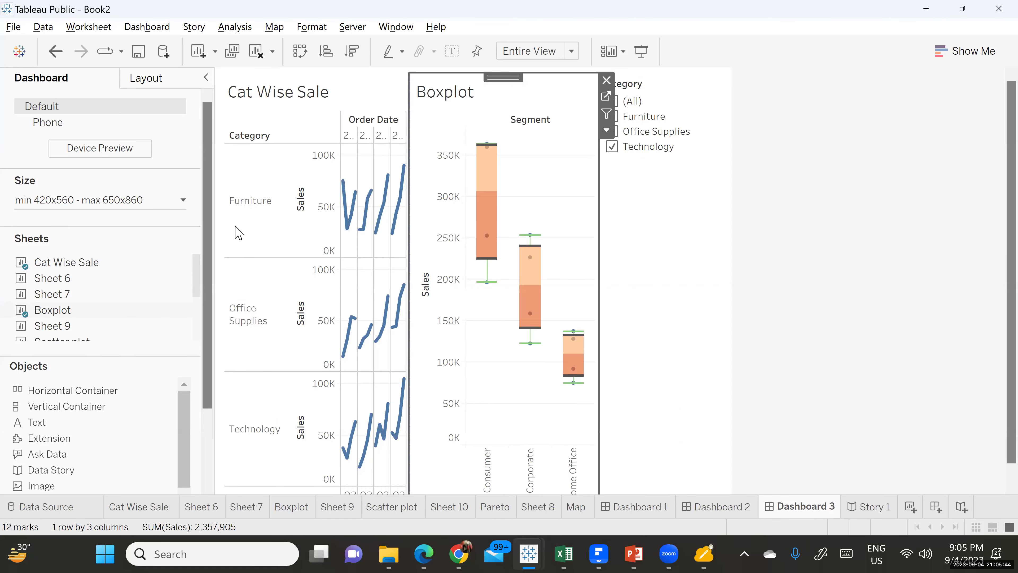
- Change the size of the Cat Wise Sale and Boxplot dashboard from a range to Automatic
left_click(132, 201)
left_click(93, 230)
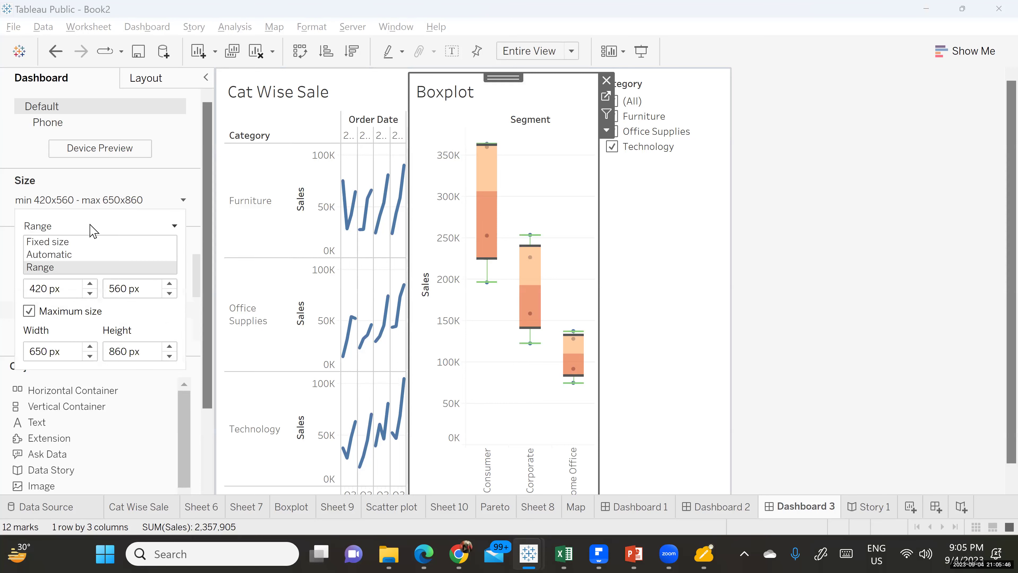
left_click(76, 255)
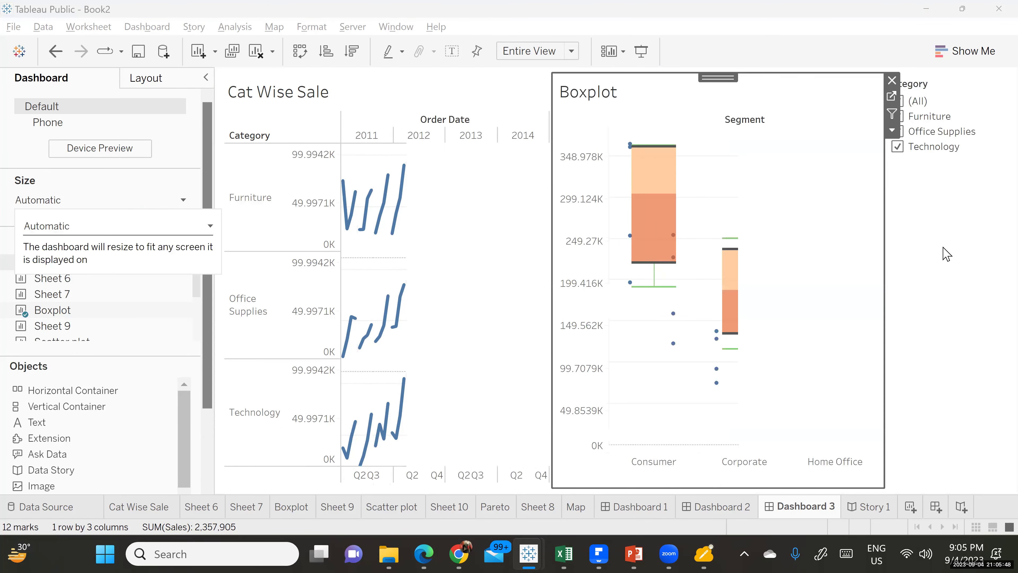
left_click(643, 148)
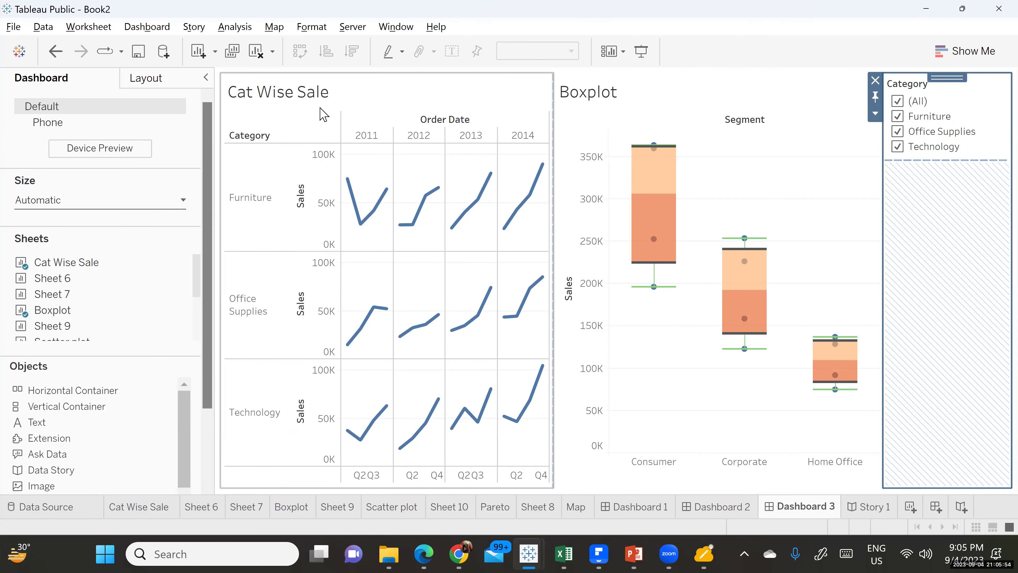
- Try to change the text colour of the Cat Wise Sale title on Dashboard 3 to blue
left_click(304, 98)
double_click(304, 98)
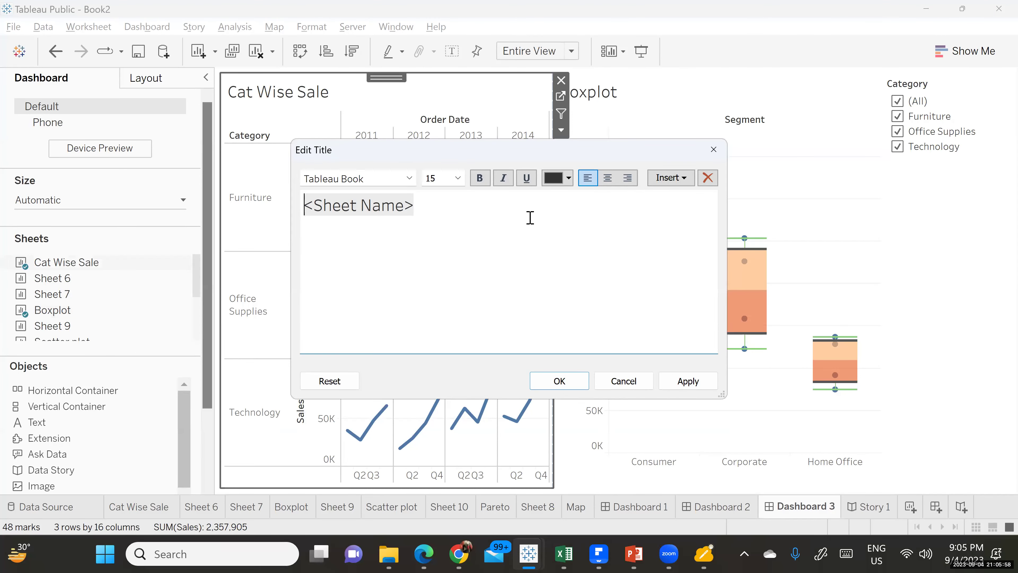
left_click(569, 178)
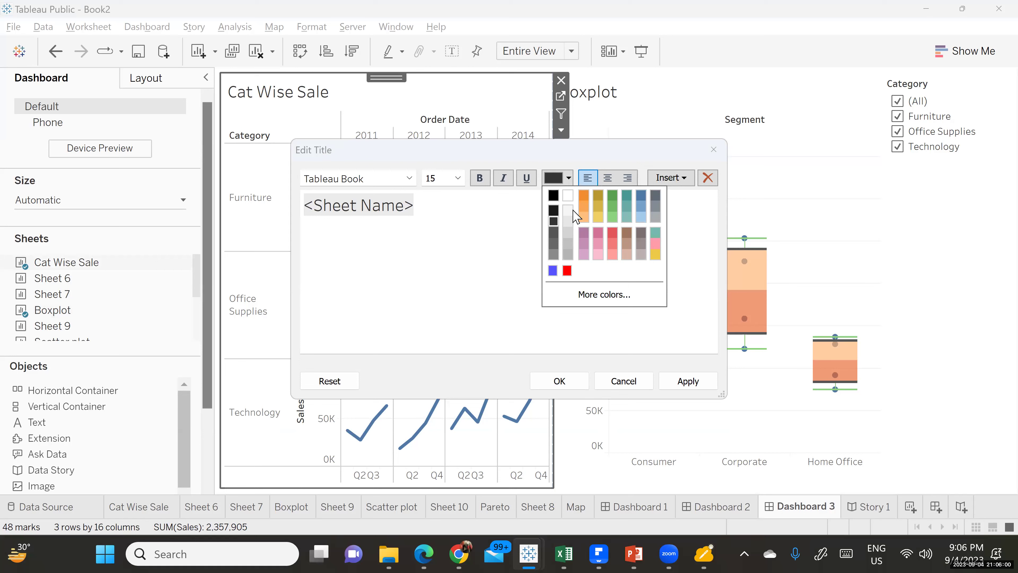
left_click(550, 268)
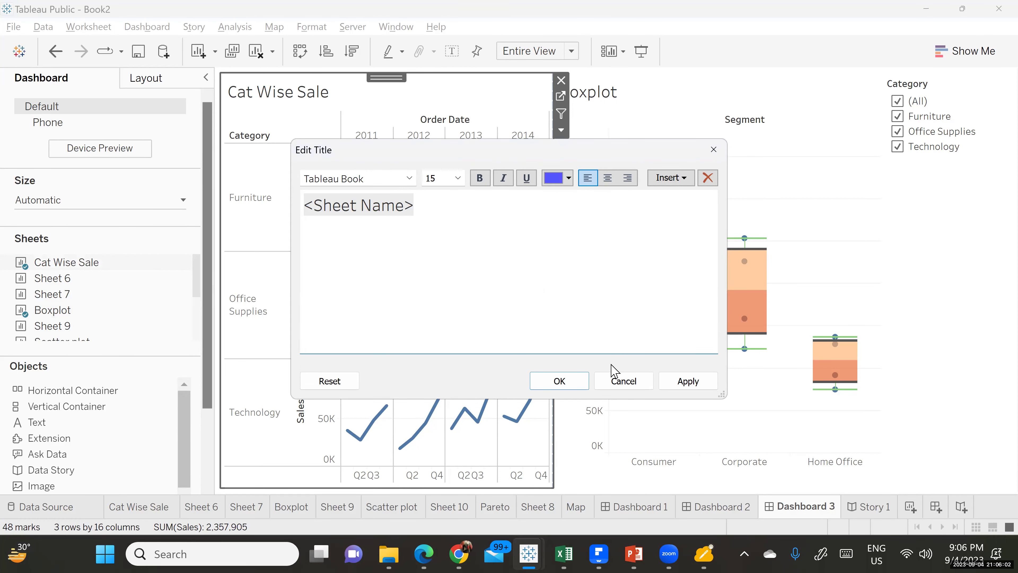
left_click(690, 383)
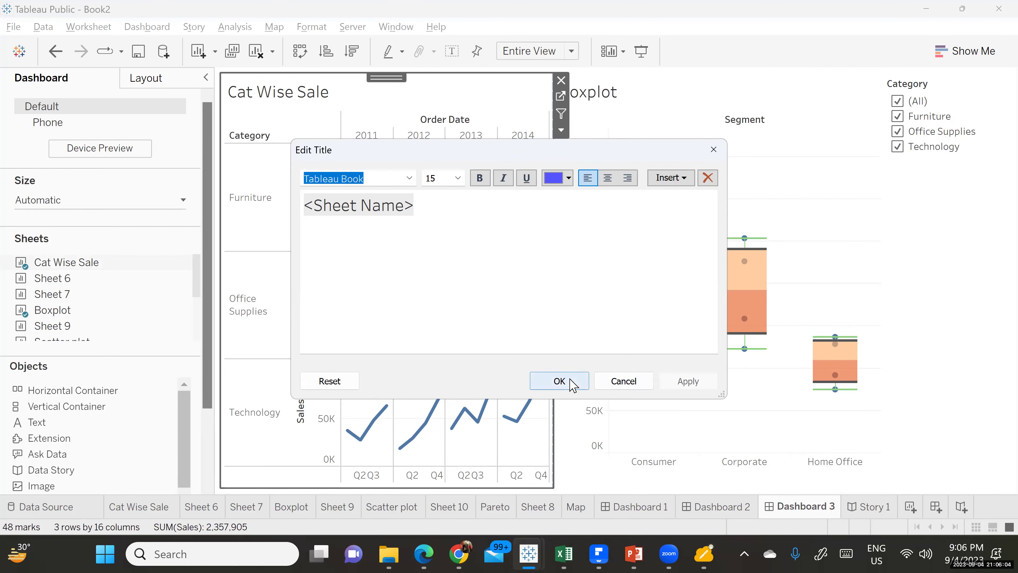
left_click(577, 382)
left_click(928, 291)
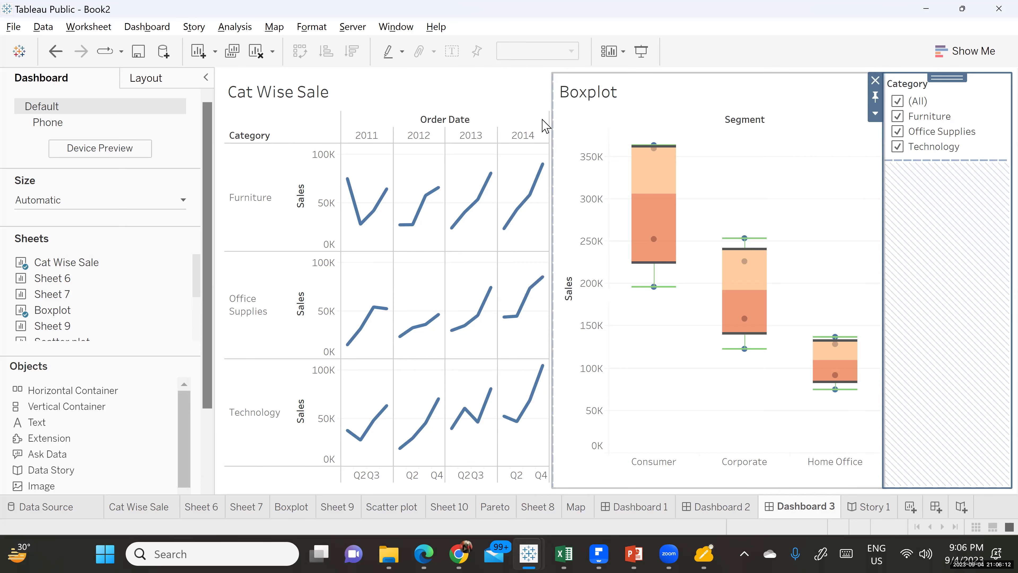
- Go from the dashboard to the Cat Wise Sale worksheet and add a Region filter with all regions selected
left_click(546, 91)
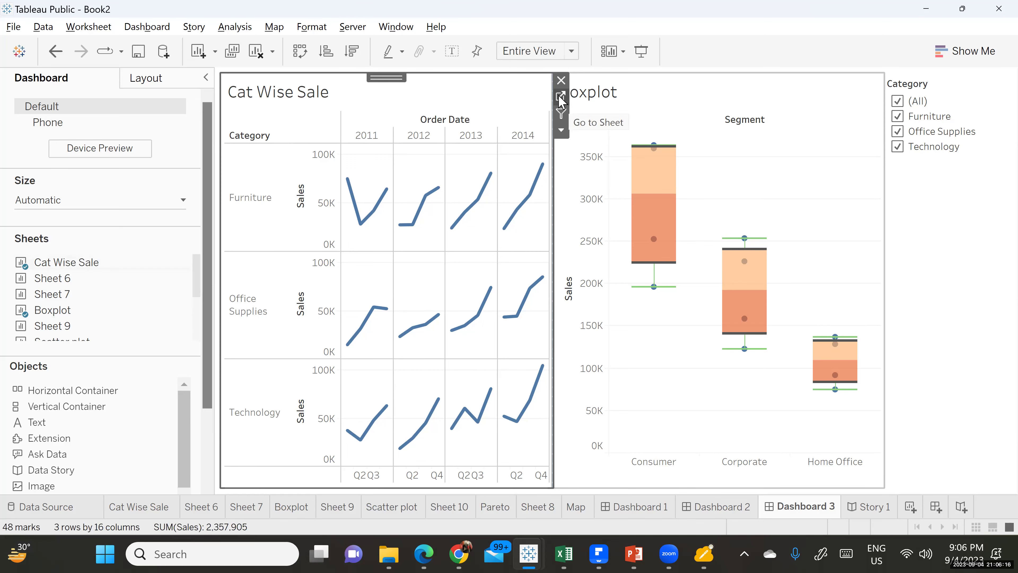
left_click(561, 97)
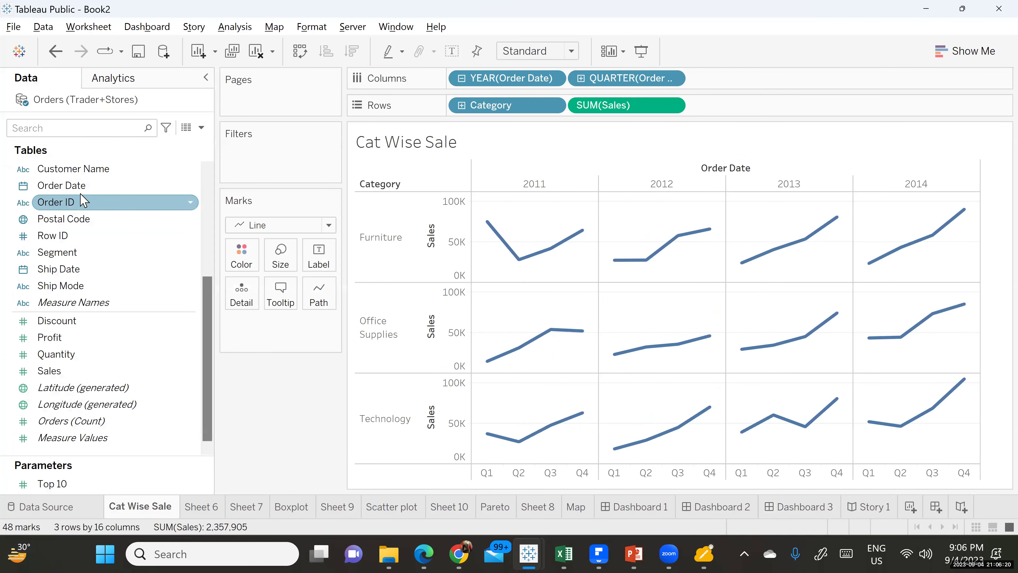
scroll(80, 213, "up", 4)
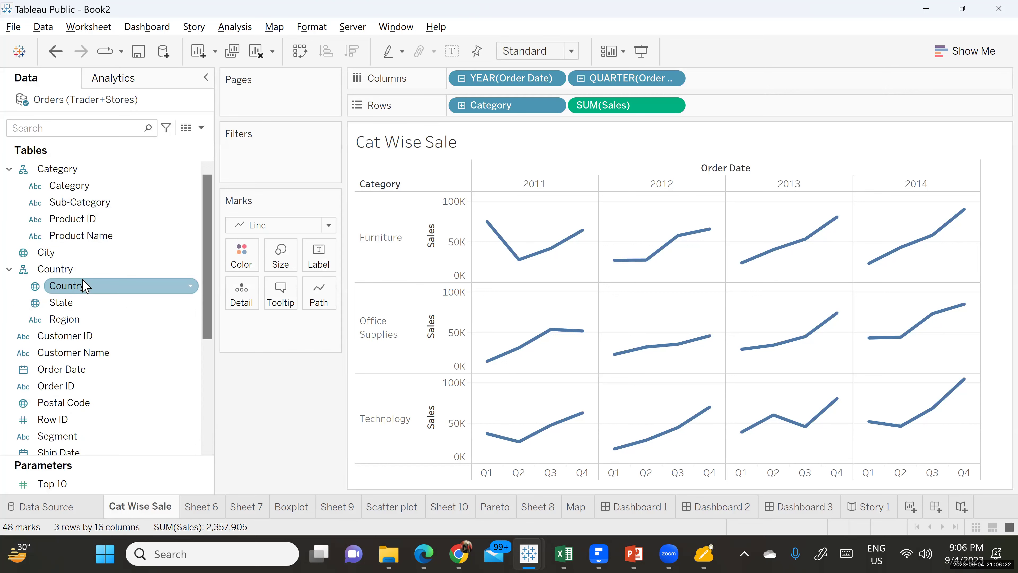
left_click_drag(77, 316, 260, 161)
left_click(535, 113)
left_click(649, 471)
left_click(517, 472)
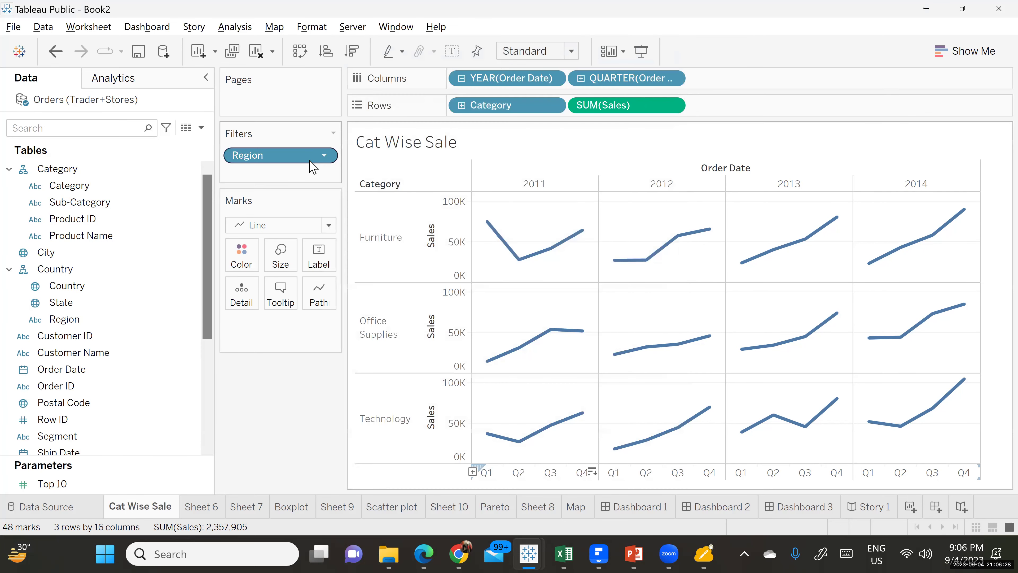
- Show the Region filter beside the chart and apply it to all worksheets using this data source
left_click(325, 160)
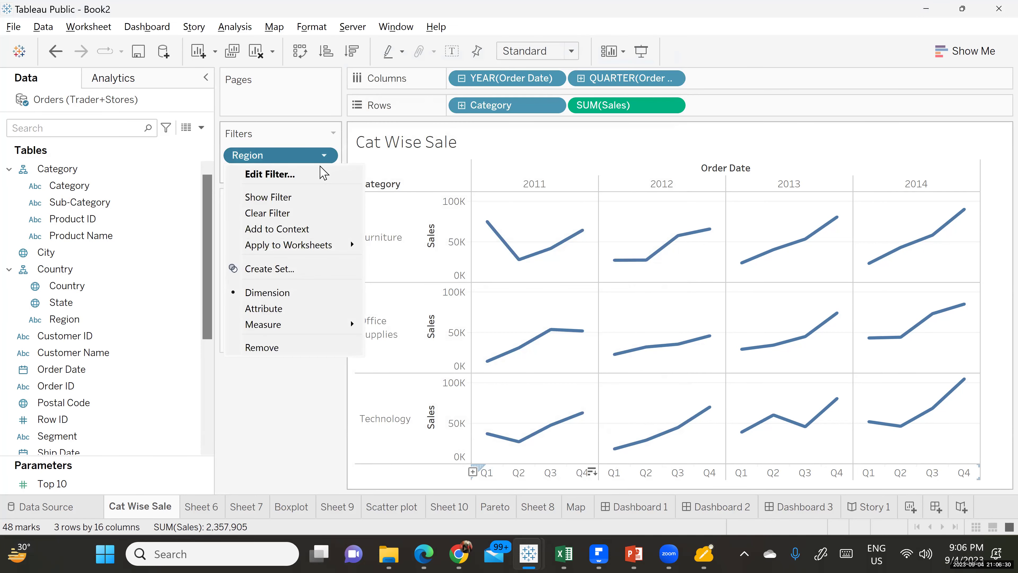
left_click(300, 196)
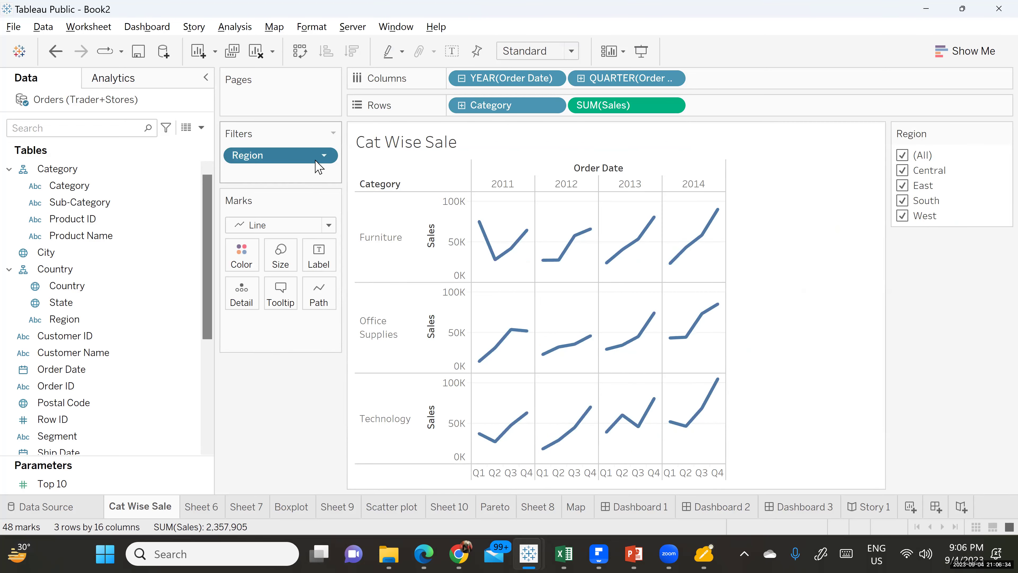
left_click(323, 156)
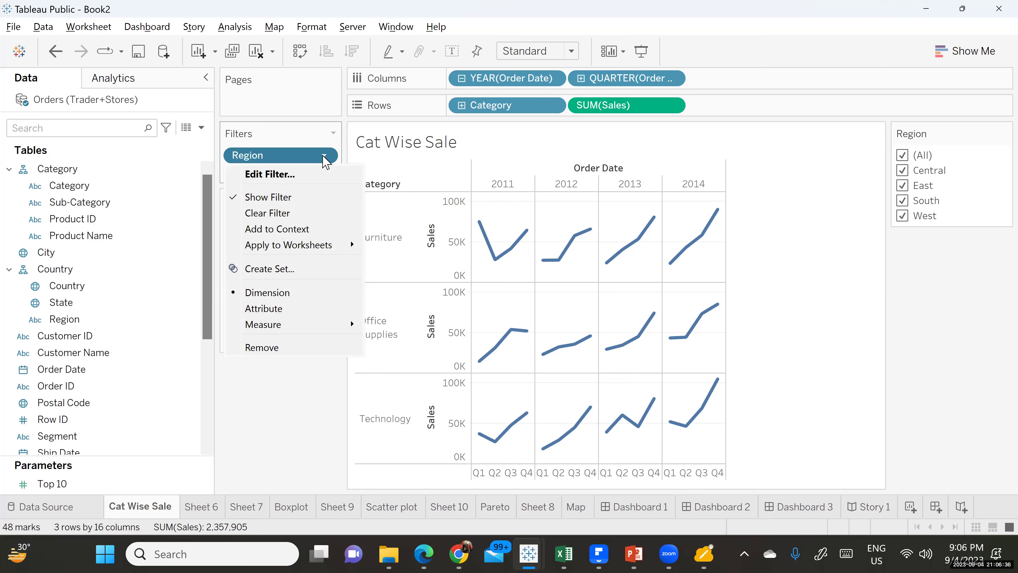
mouse_move(298, 251)
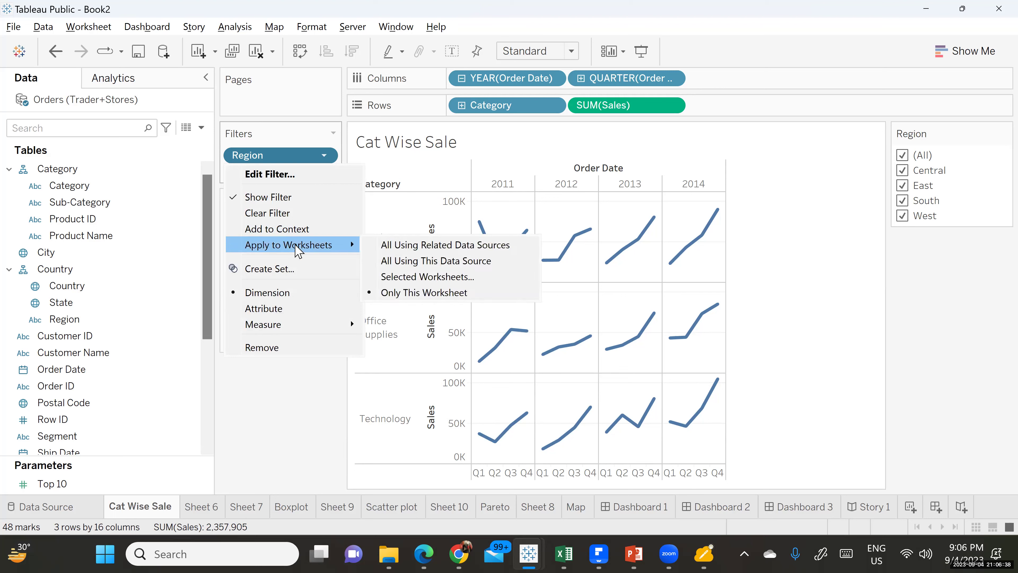
left_click(431, 261)
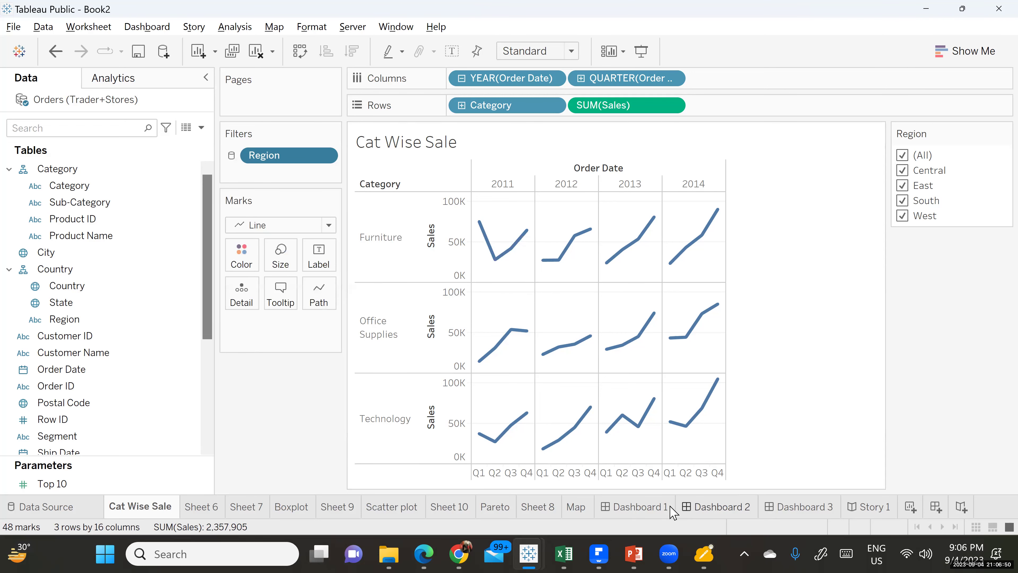
- Look through Dashboard 1, Dashboard 2 and Dashboard 3
left_click(651, 508)
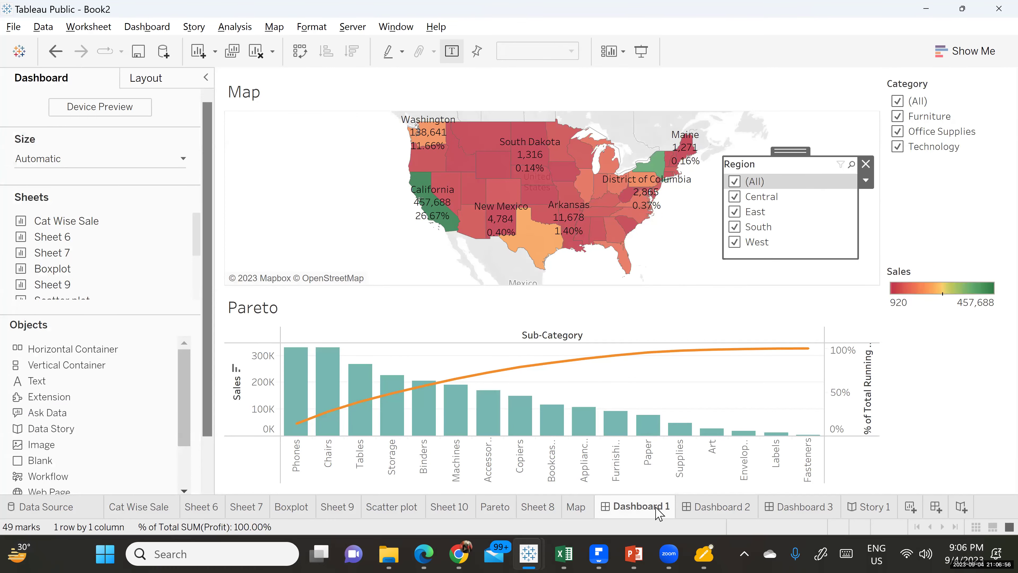
left_click(705, 506)
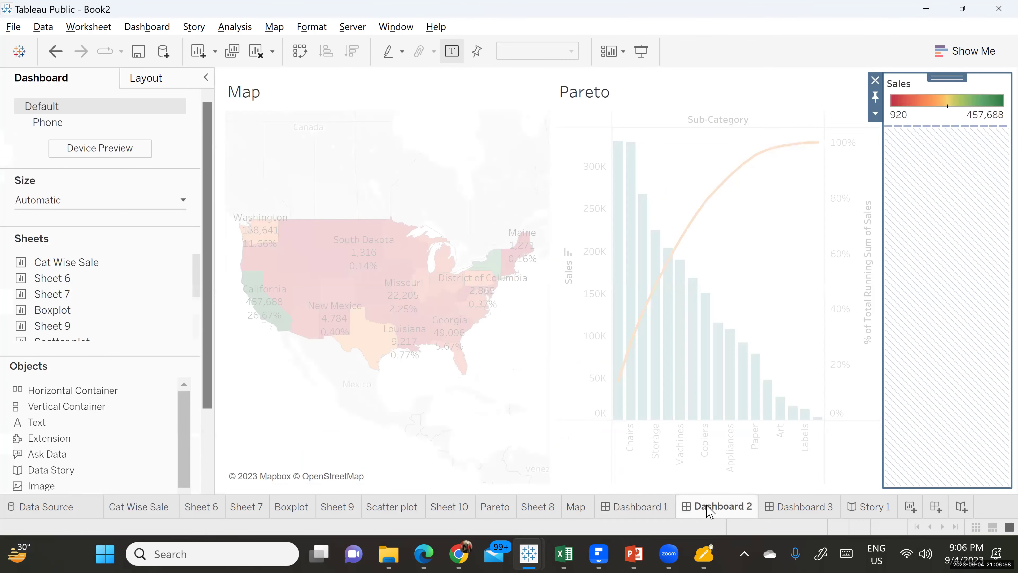
left_click(800, 506)
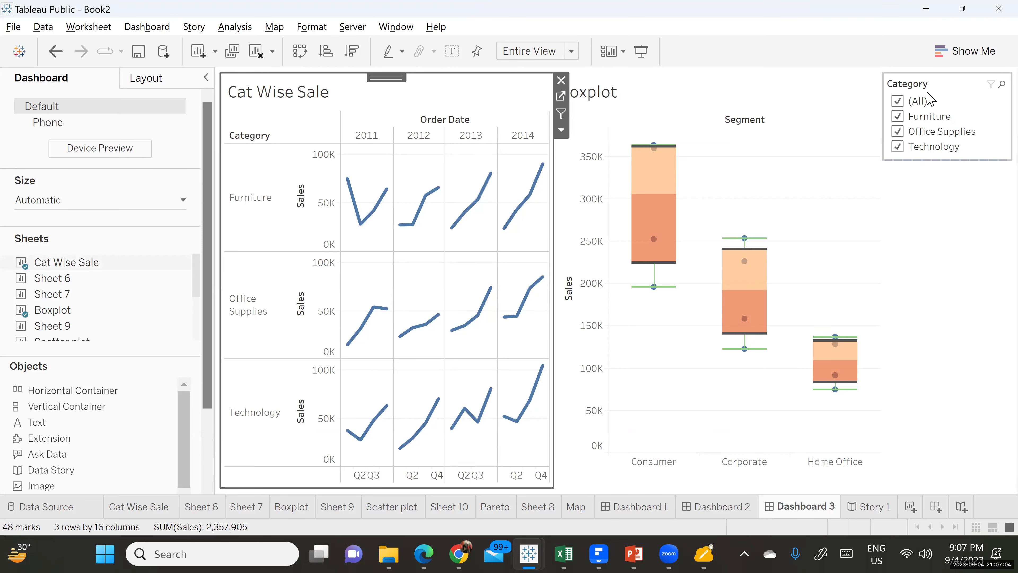
- Limit the Category filter on Dashboard 3 to Furniture only
left_click(904, 102)
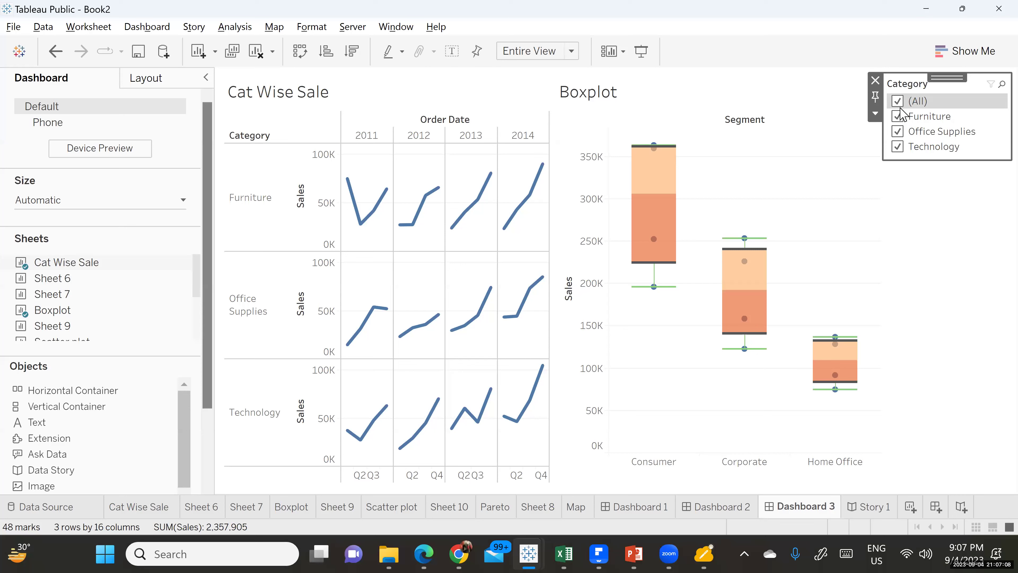
left_click(901, 104)
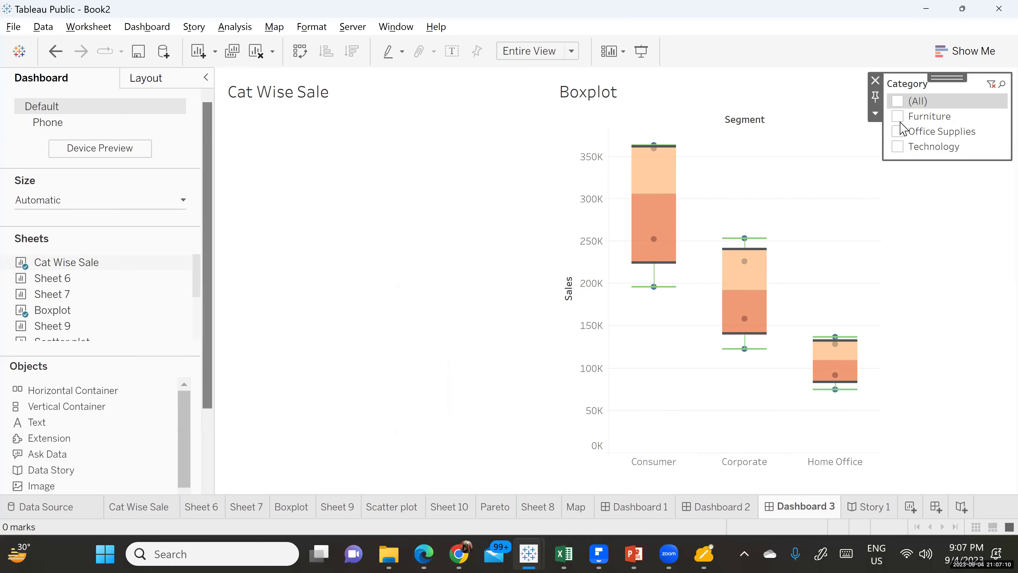
left_click(902, 122)
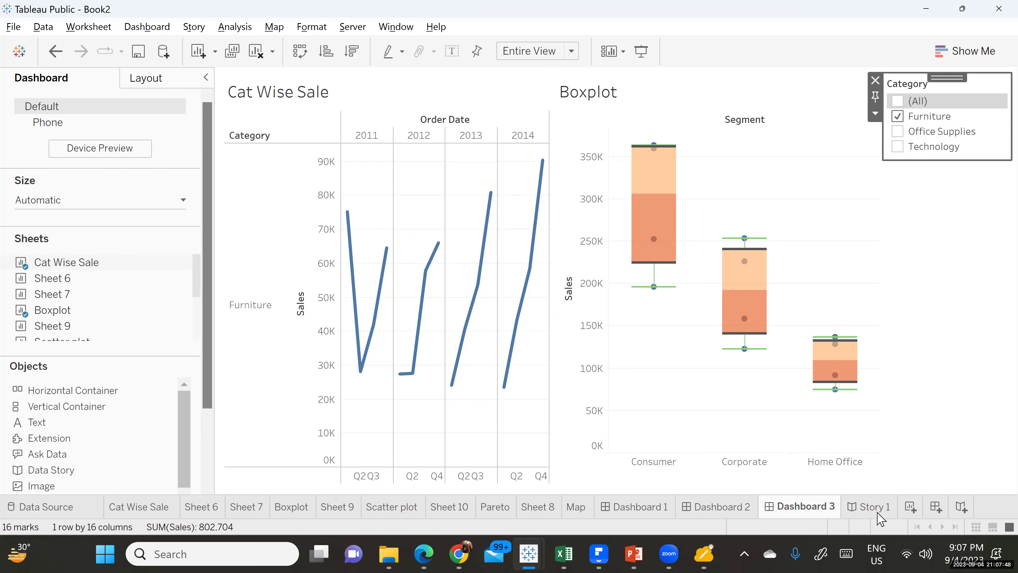
- Open Story 1 and look over its list of sheets and dashboards, the caption box and the map
left_click(869, 507)
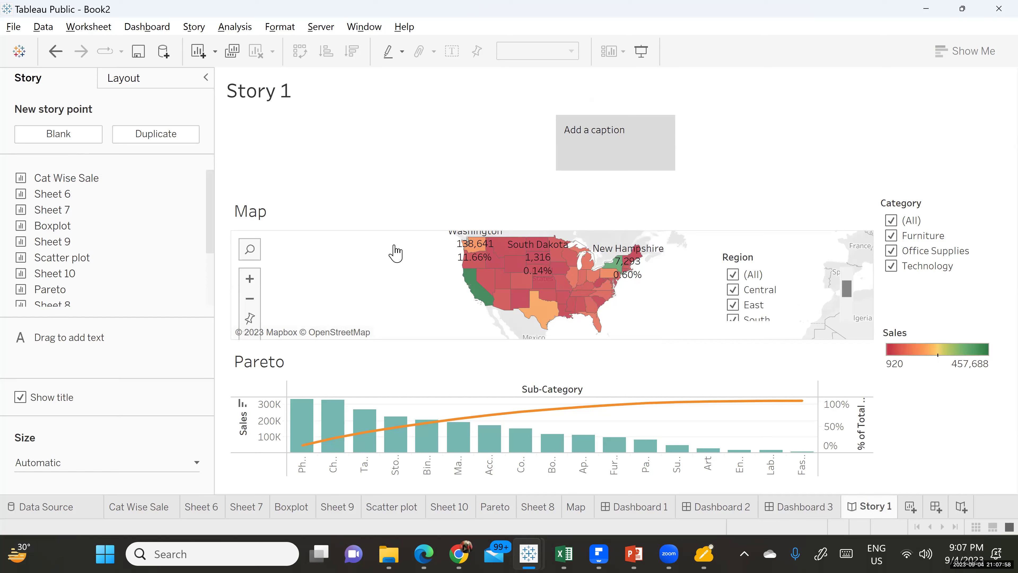
scroll(80, 281, "down", 3)
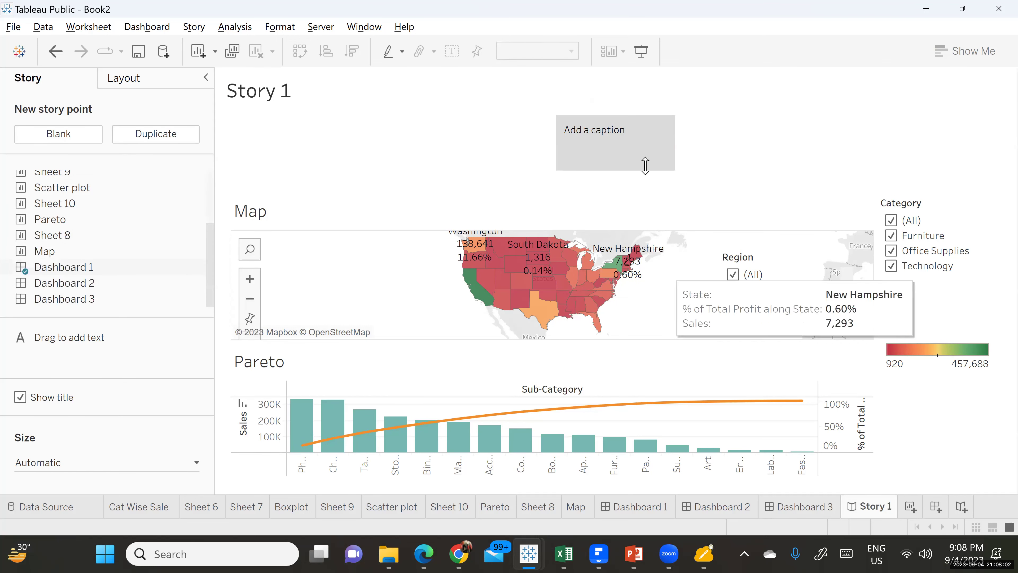
double_click(625, 129)
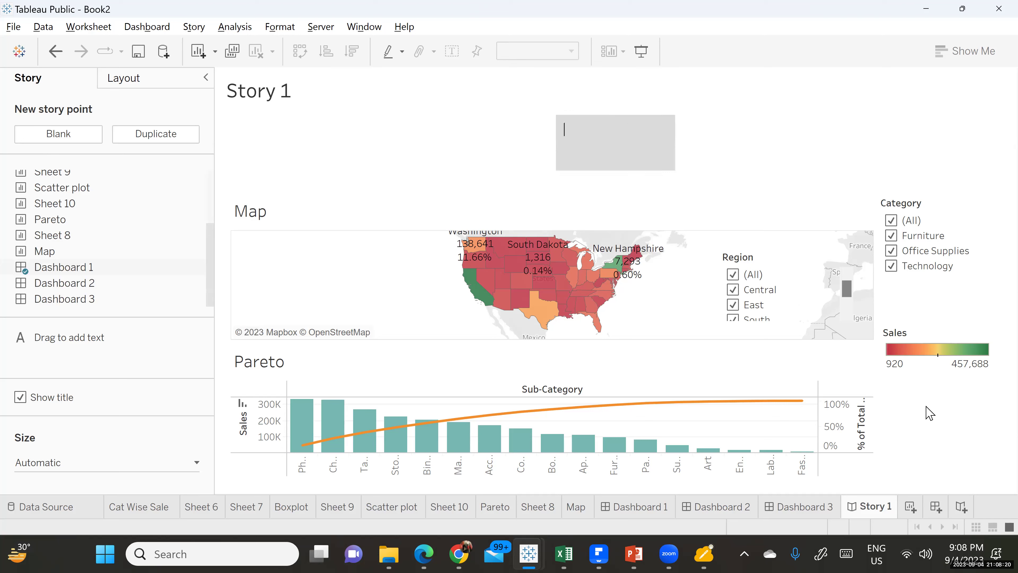
scroll(507, 290, "up", 2)
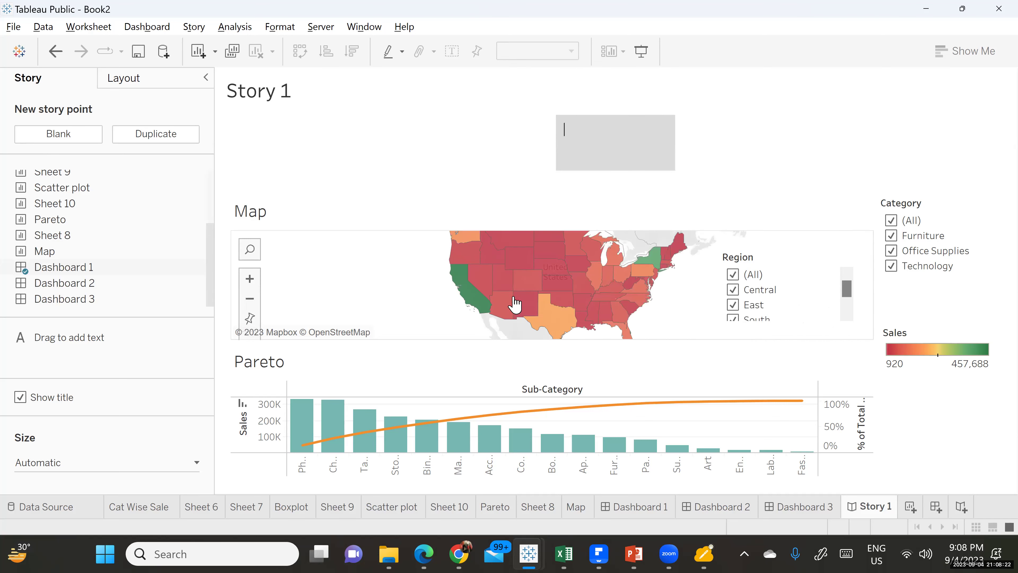
scroll(515, 304, "up", 1)
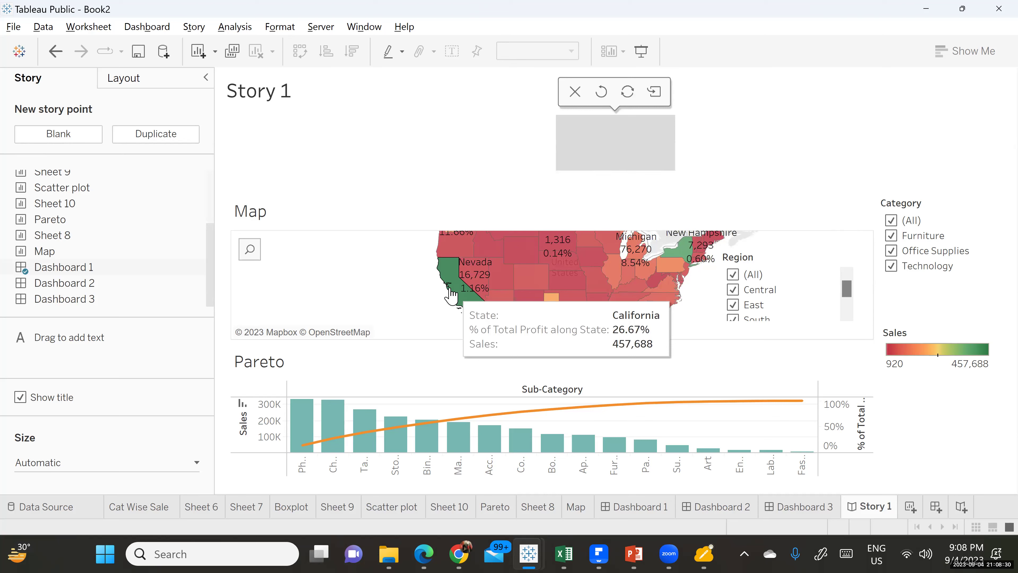
scroll(498, 266, "up", 1)
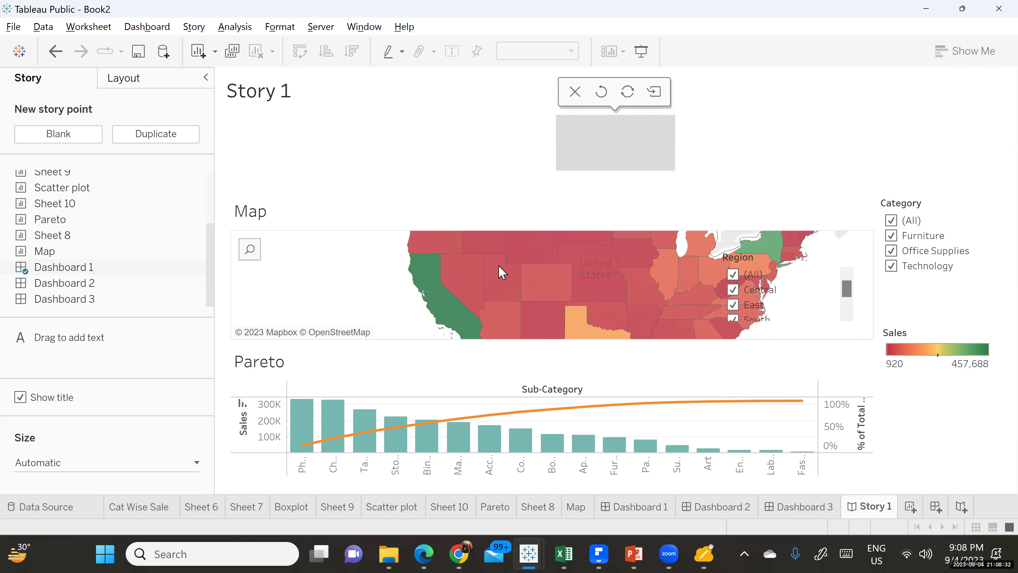
scroll(499, 265, "down", 3)
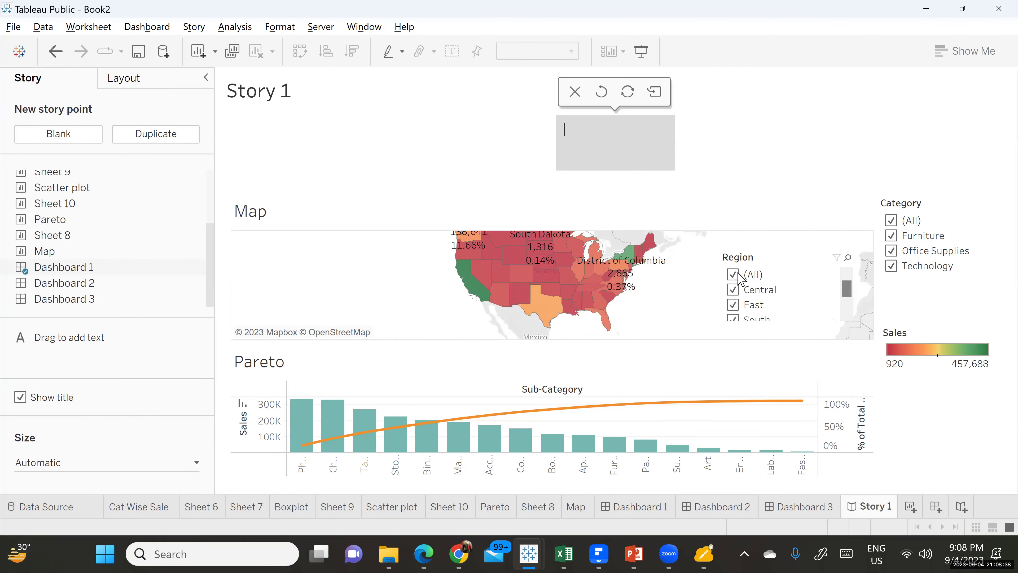
- Limit the Region filter in the Story 1 story point to Central only
left_click(733, 275)
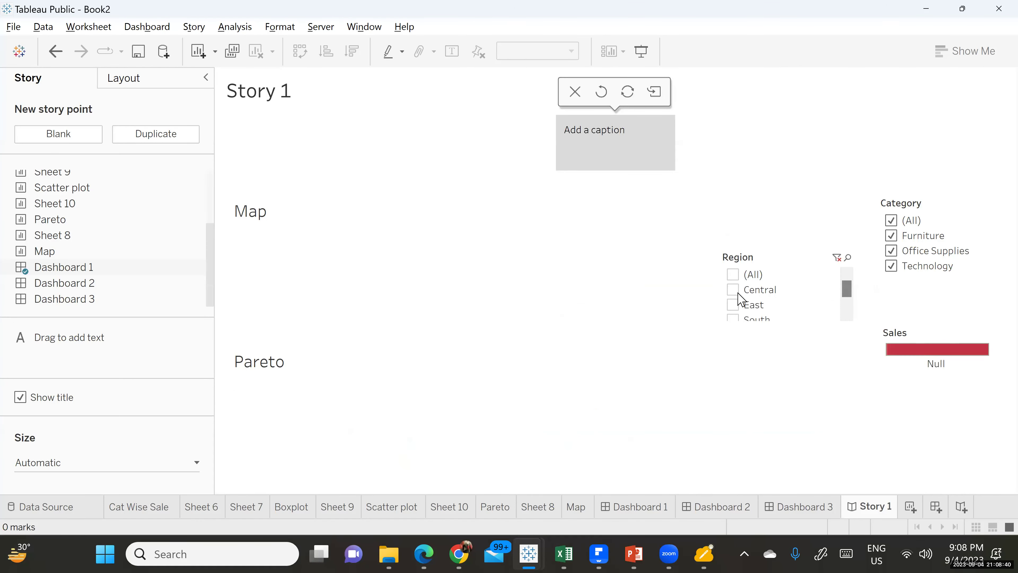
left_click(734, 289)
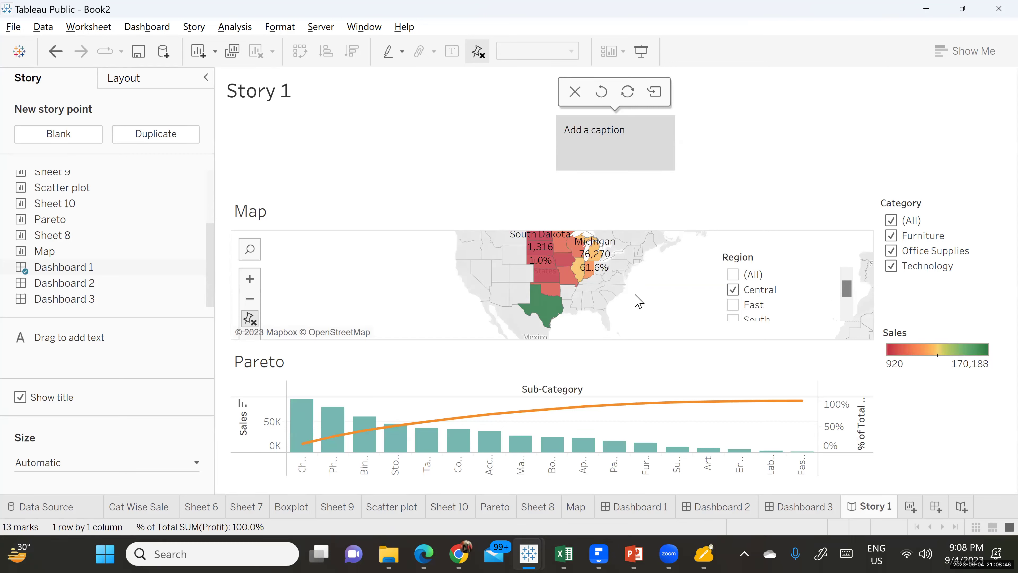
mouse_move(561, 317)
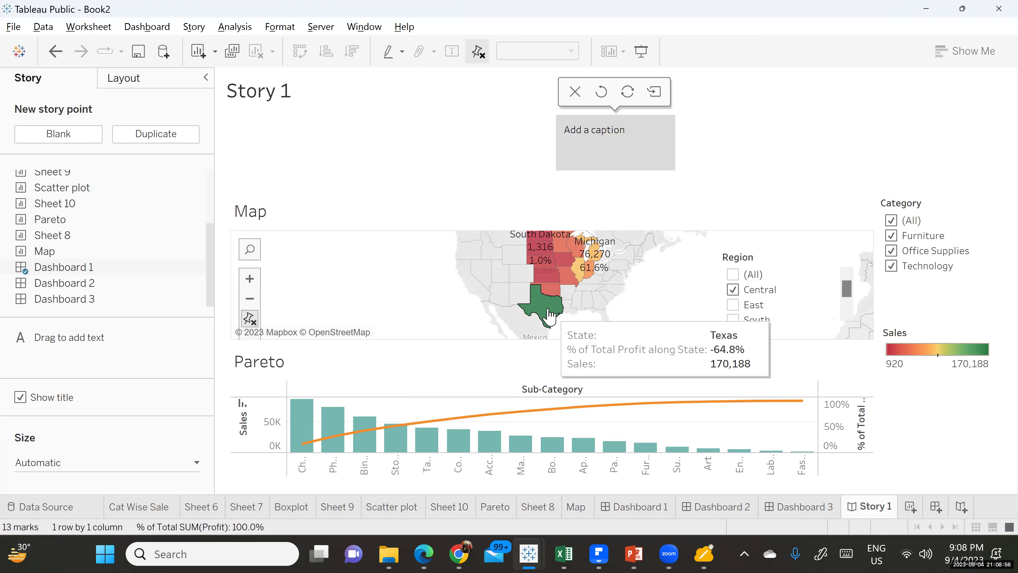
- Add a text box reading "tHANKS" to the story point and place it over the empty west side of the map
left_click(623, 127)
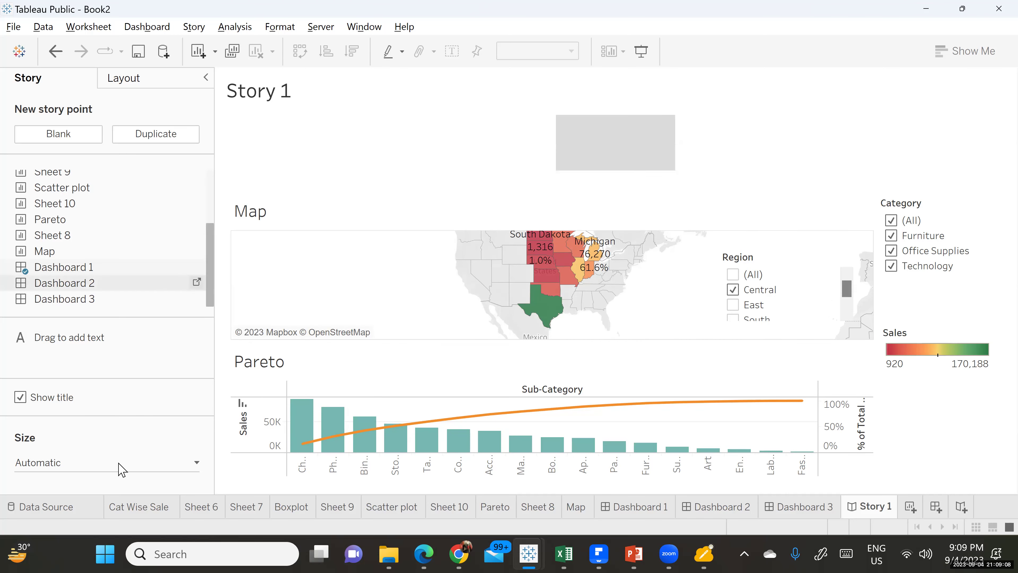
scroll(157, 261, "up", 2)
scroll(159, 289, "down", 2)
scroll(126, 253, "up", 1)
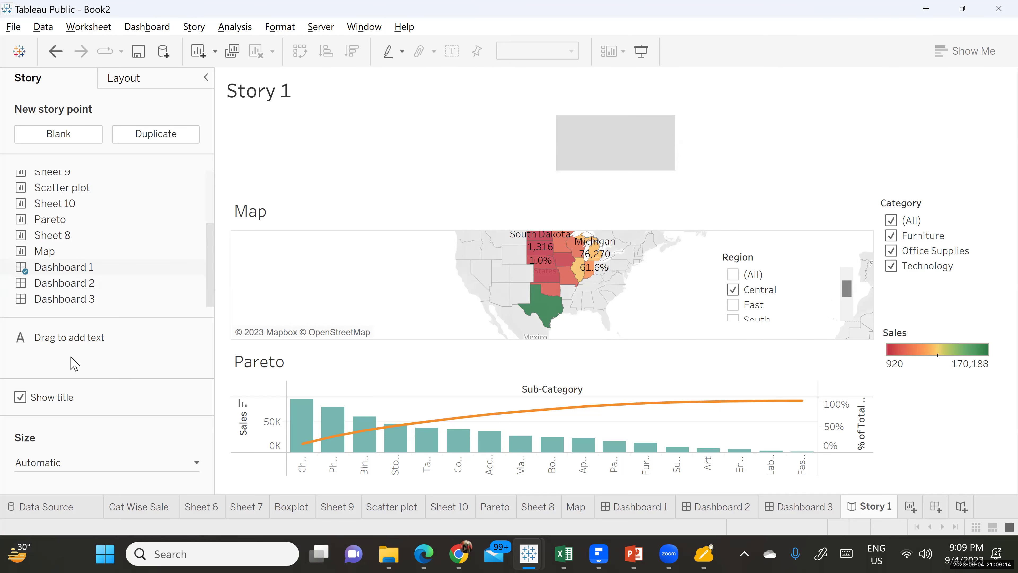
left_click_drag(103, 344, 336, 216)
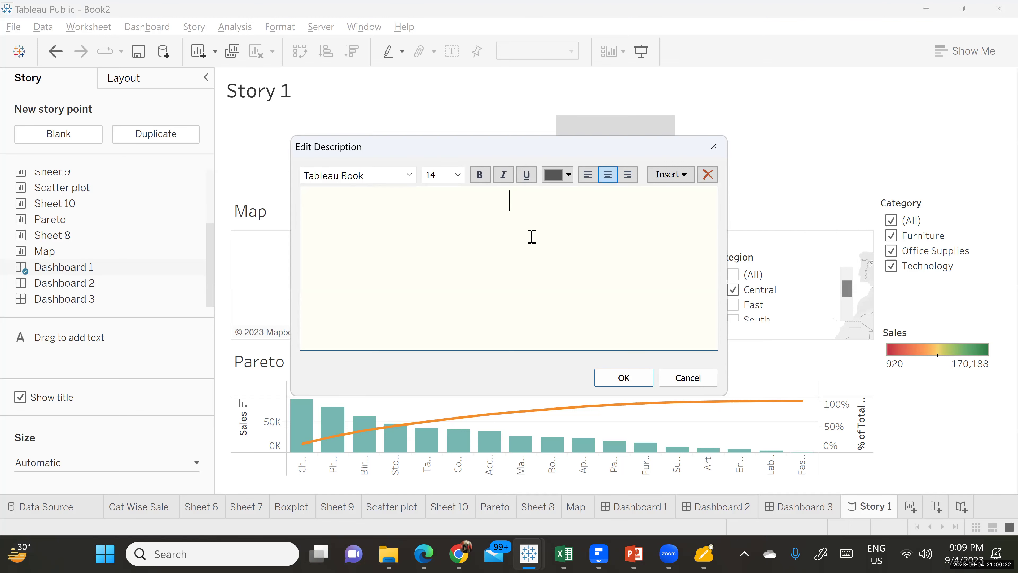
type("tHANKS")
left_click(626, 378)
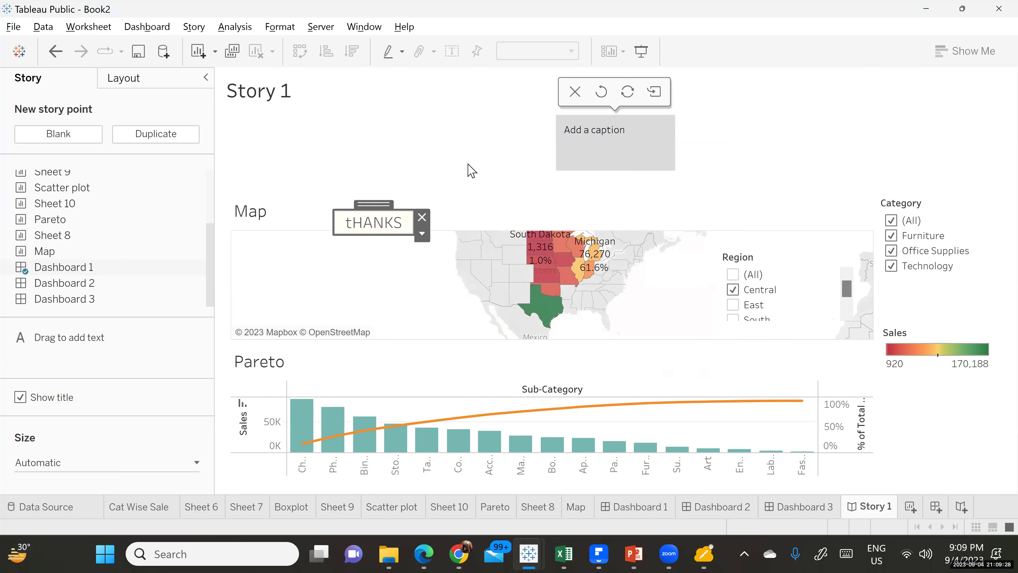
left_click_drag(384, 207, 297, 259)
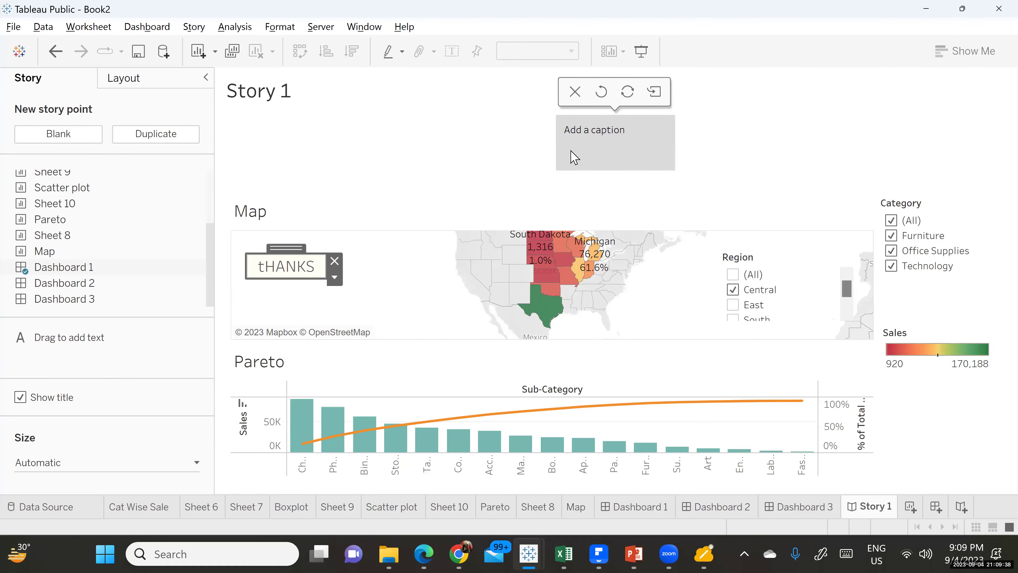
- Caption the story point "Sales in USA"
left_click(613, 148)
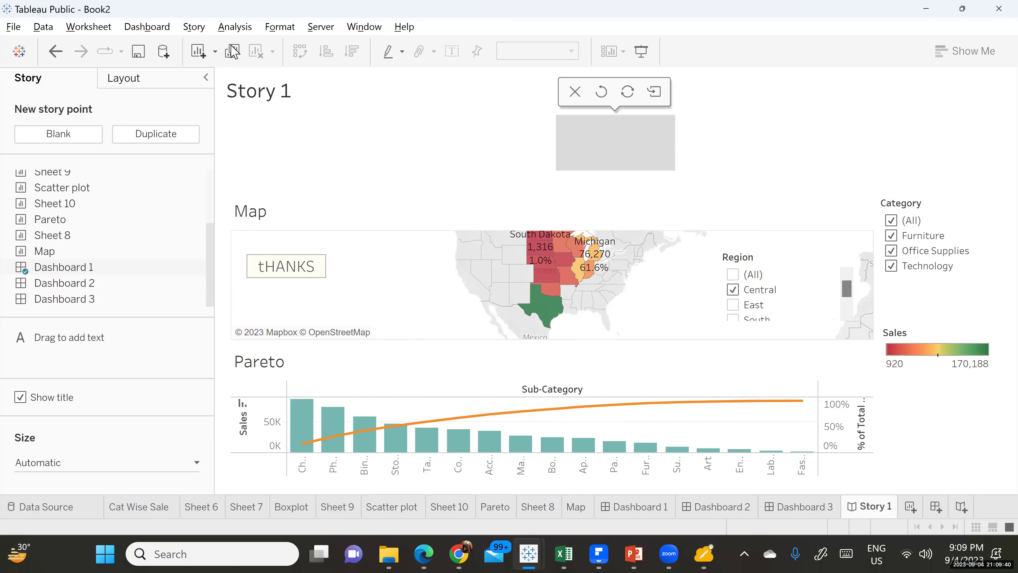
left_click(197, 29)
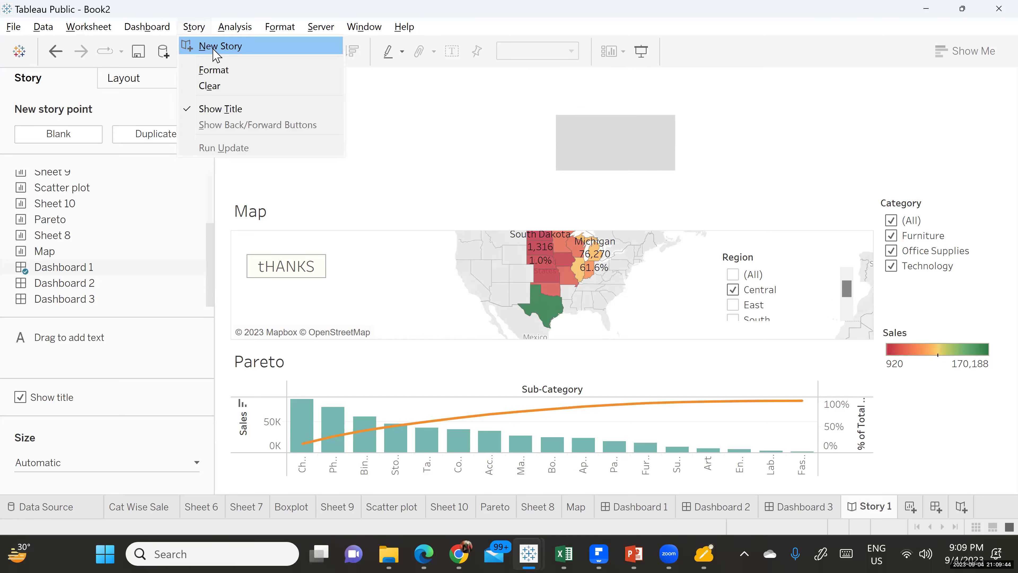
left_click(571, 130)
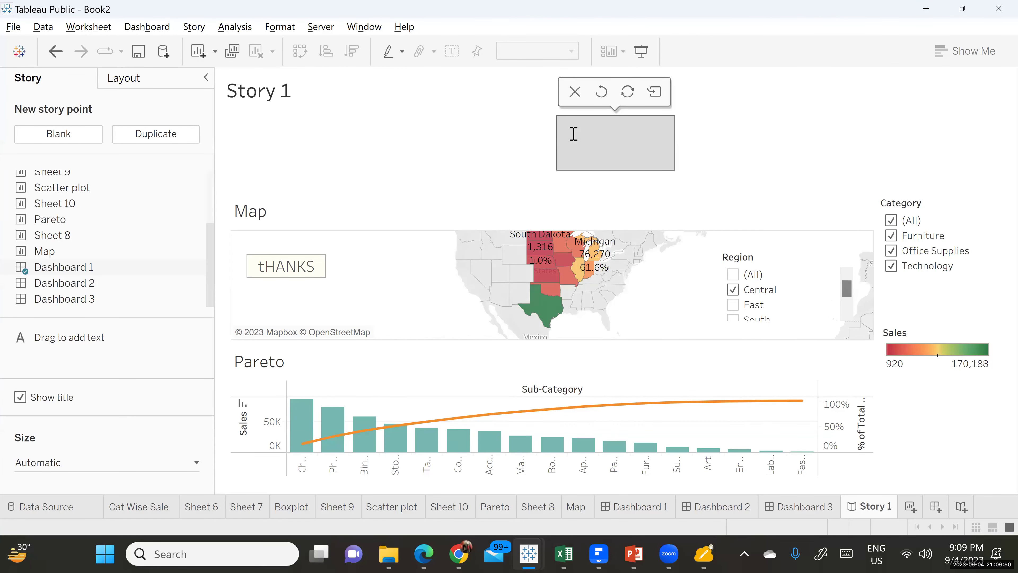
type("Sales in USA")
triple_click(573, 134)
left_click(764, 128)
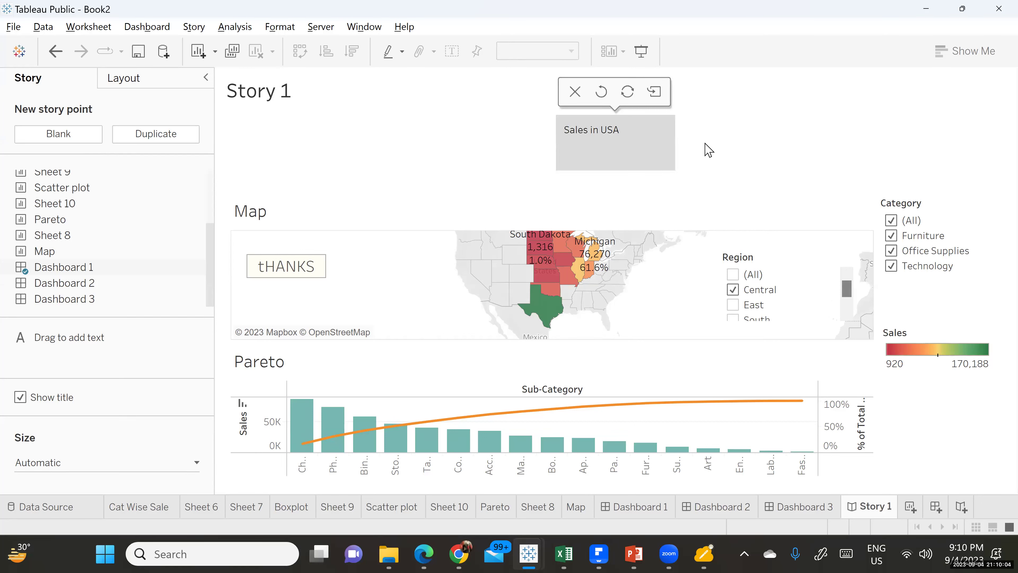
left_click(639, 139)
left_click(643, 157)
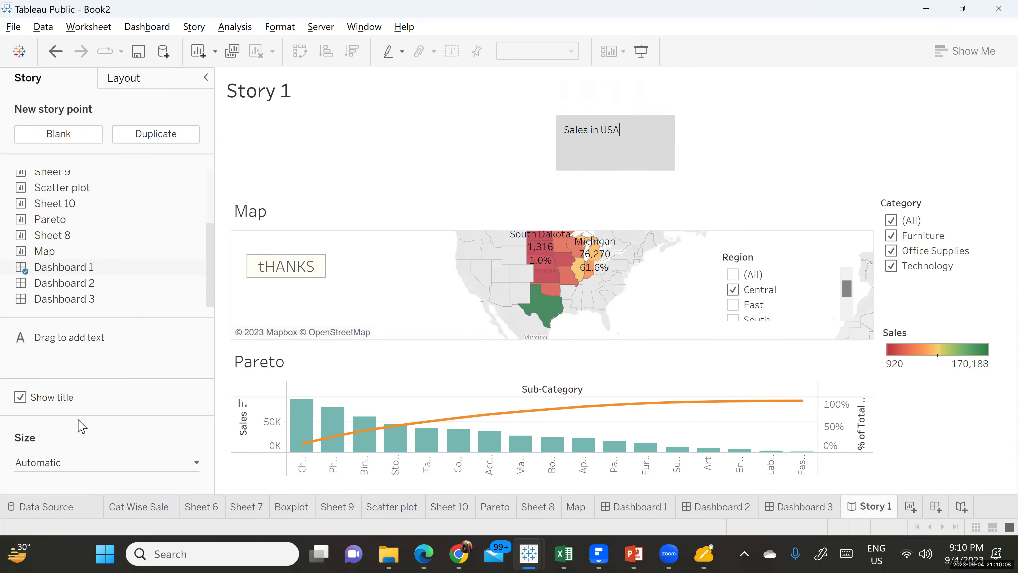
- Hide the title of Story 1, show it again, and look over the list of available sheets
left_click(20, 397)
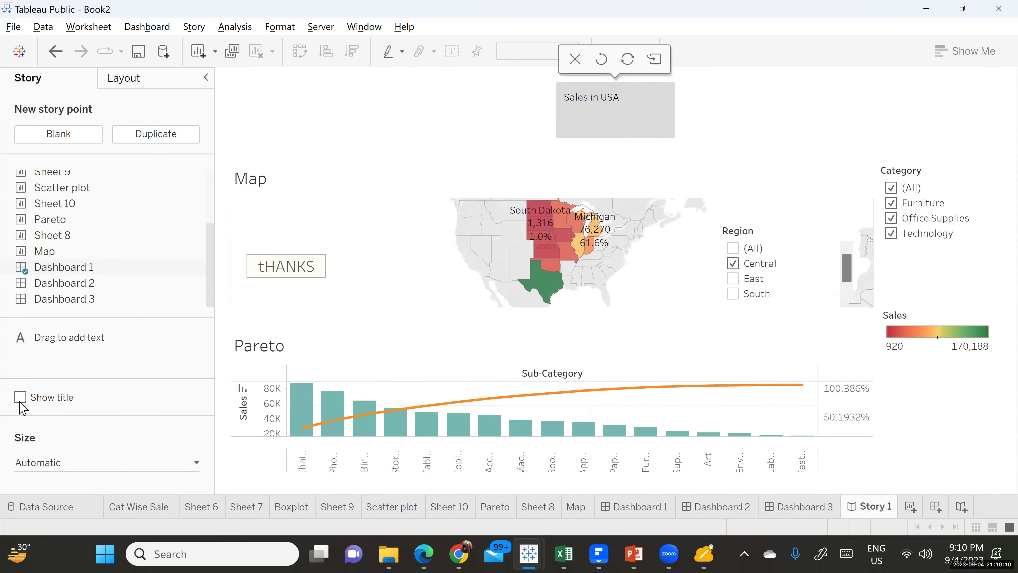
left_click(20, 397)
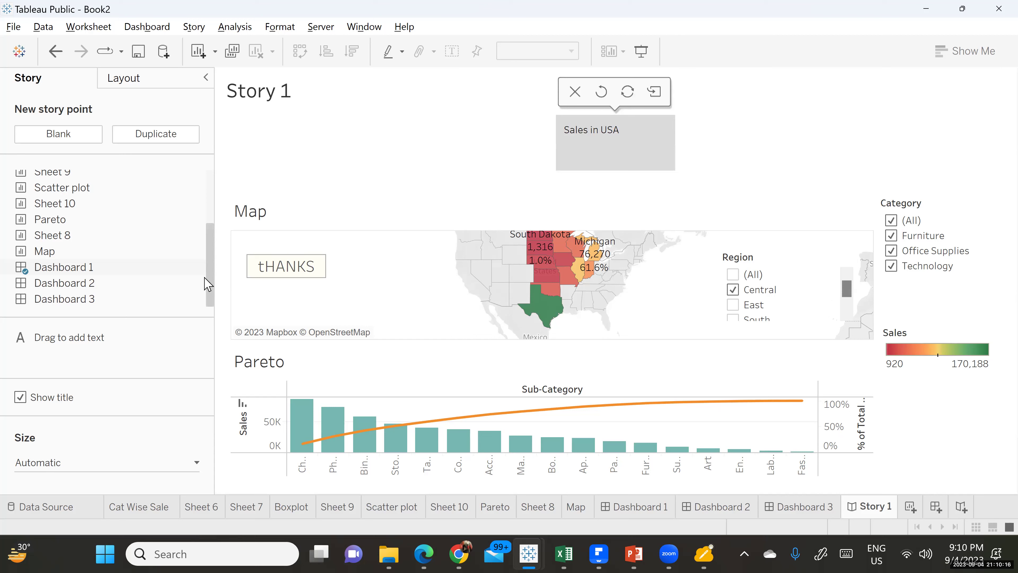
scroll(211, 241, "up", 3)
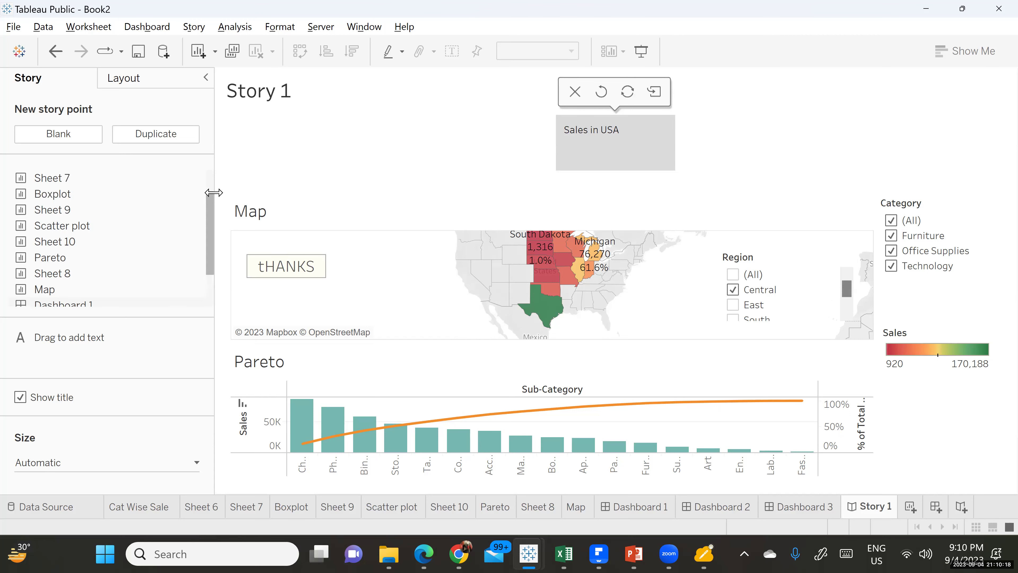
scroll(212, 193, "up", 1)
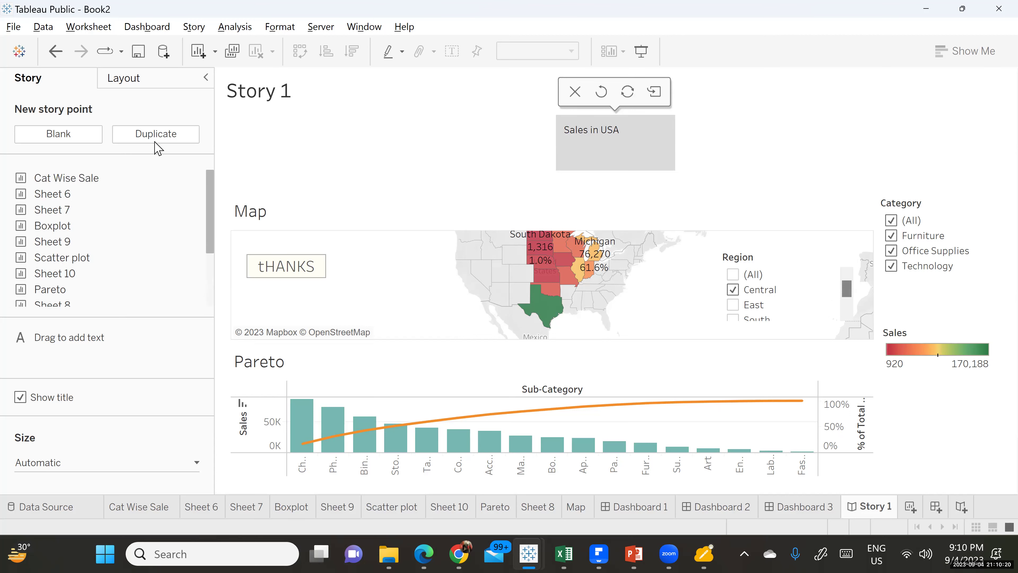
- Try the Numbers, Dots and Arrows only navigator styles for the story, restore Caption boxes, and return to the story's sheet list
left_click(123, 82)
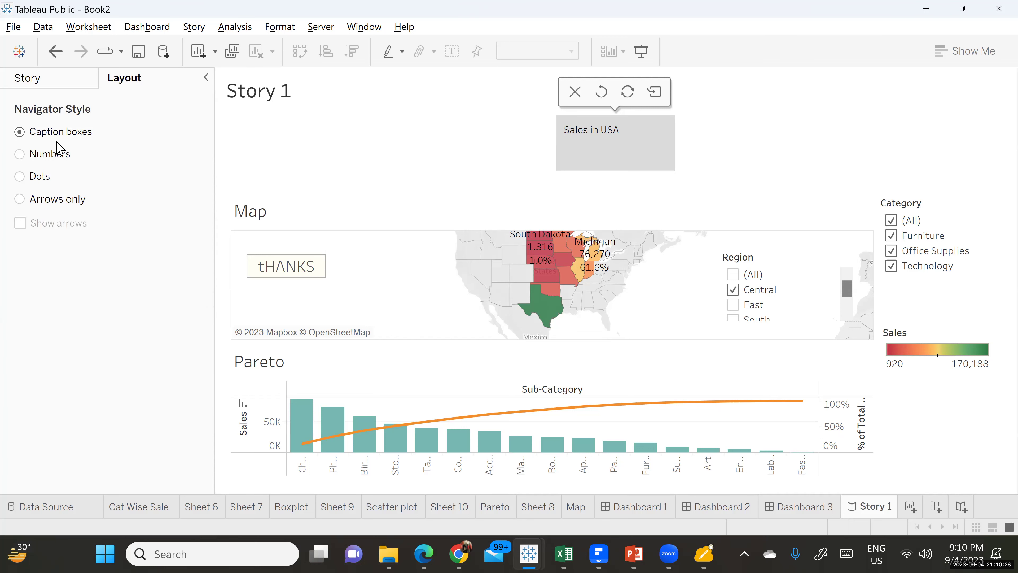
left_click(48, 155)
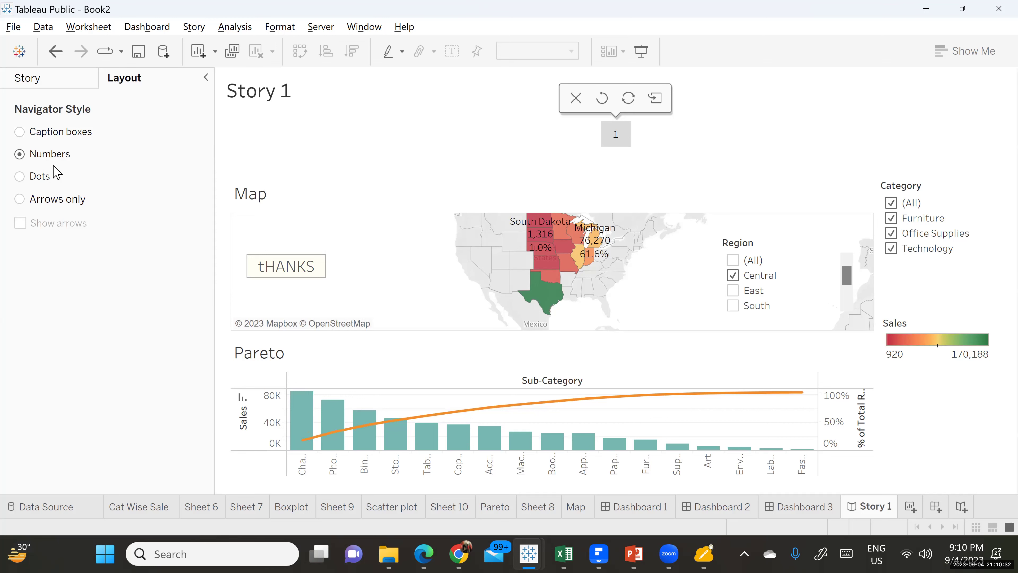
left_click(39, 178)
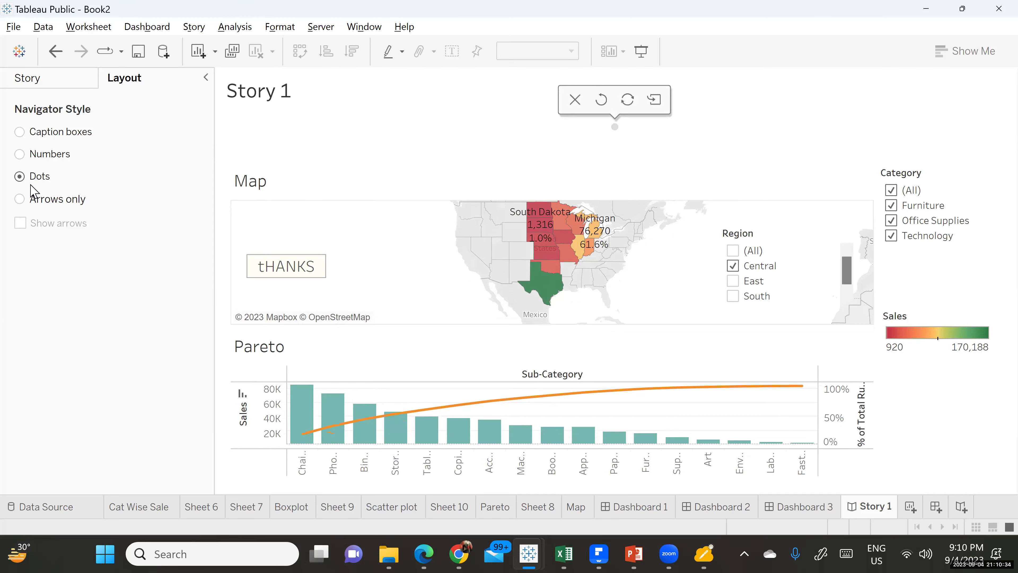
left_click(33, 199)
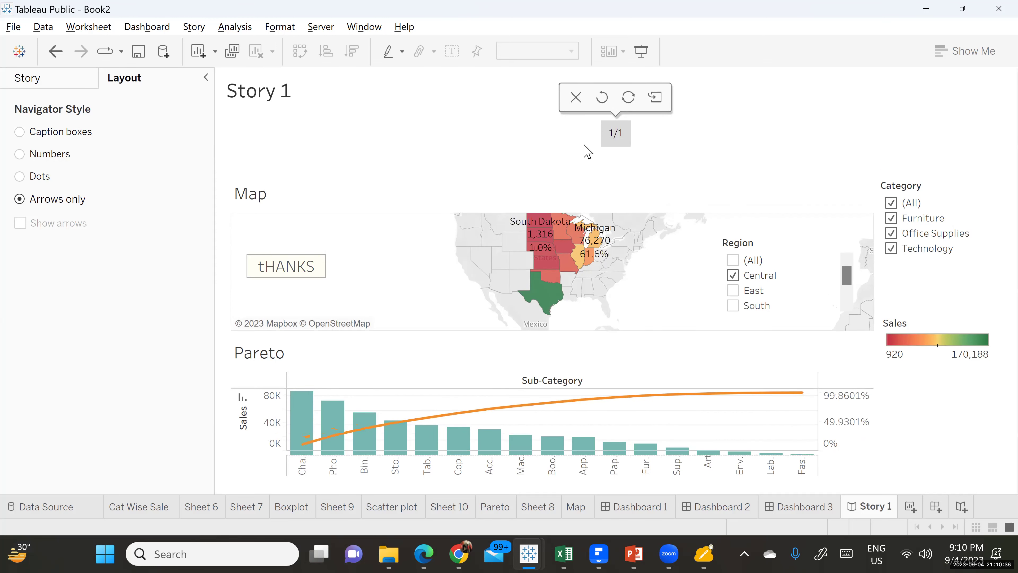
left_click(50, 133)
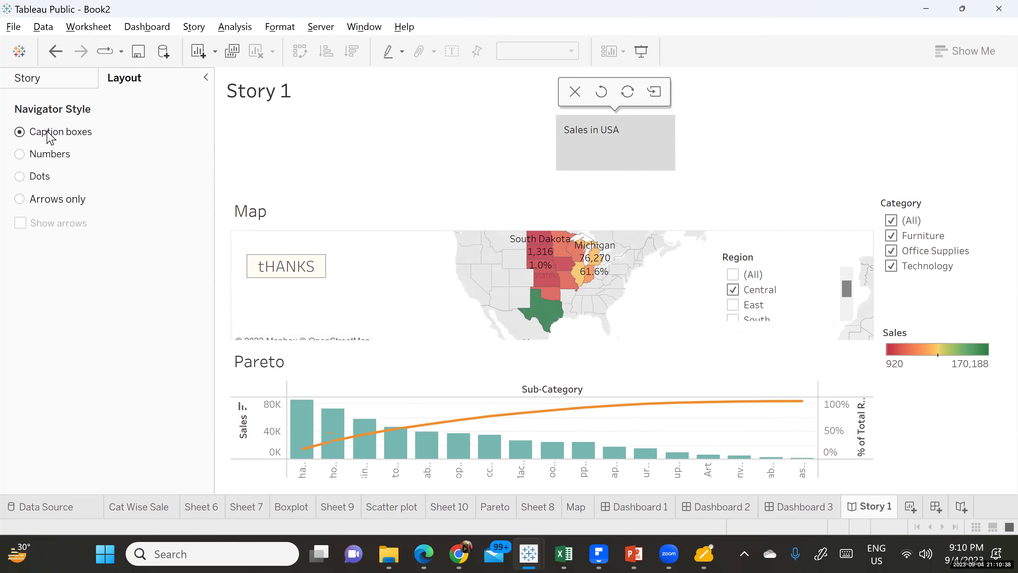
left_click(591, 136)
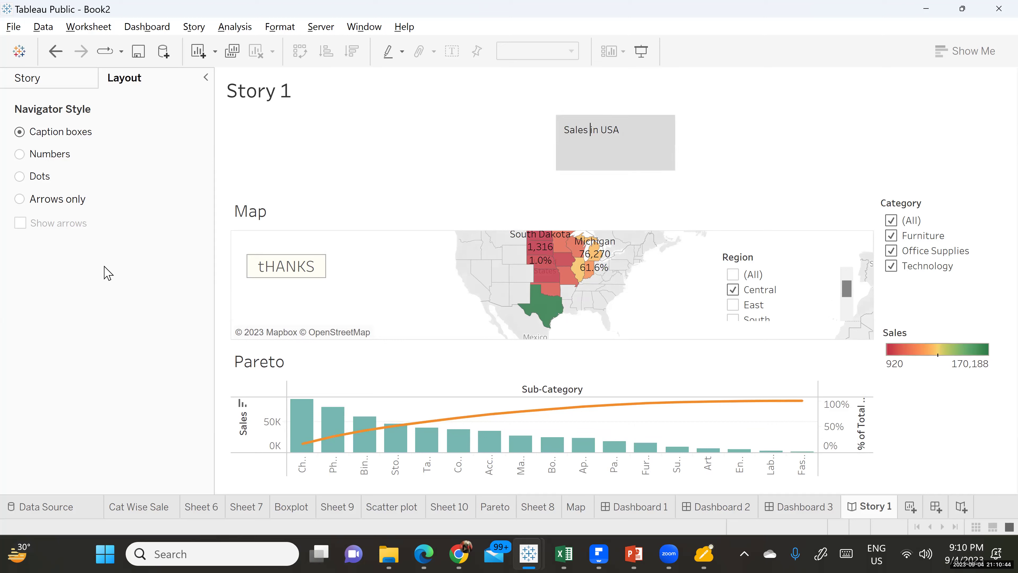
left_click(48, 77)
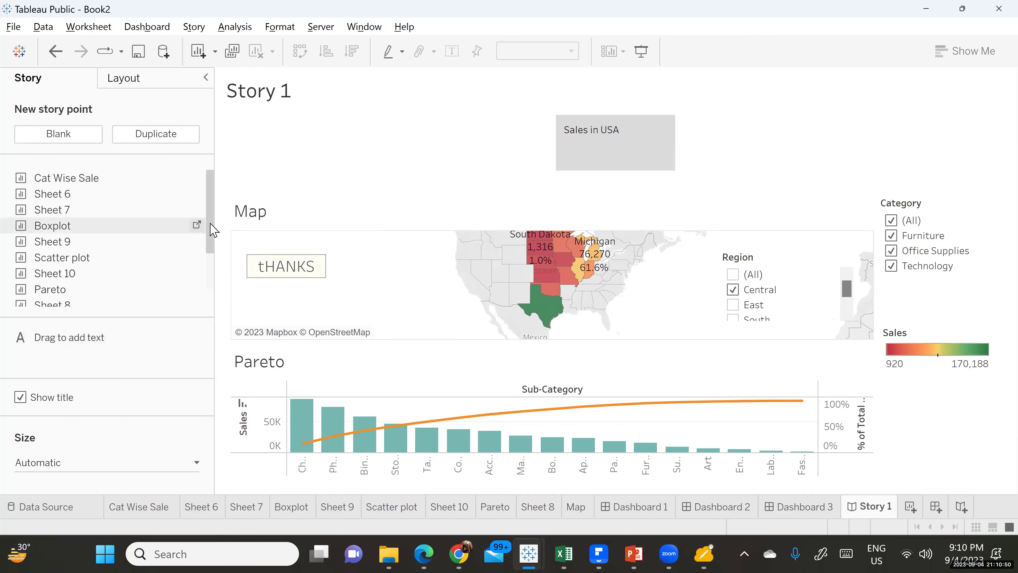
left_click_drag(211, 224, 211, 297)
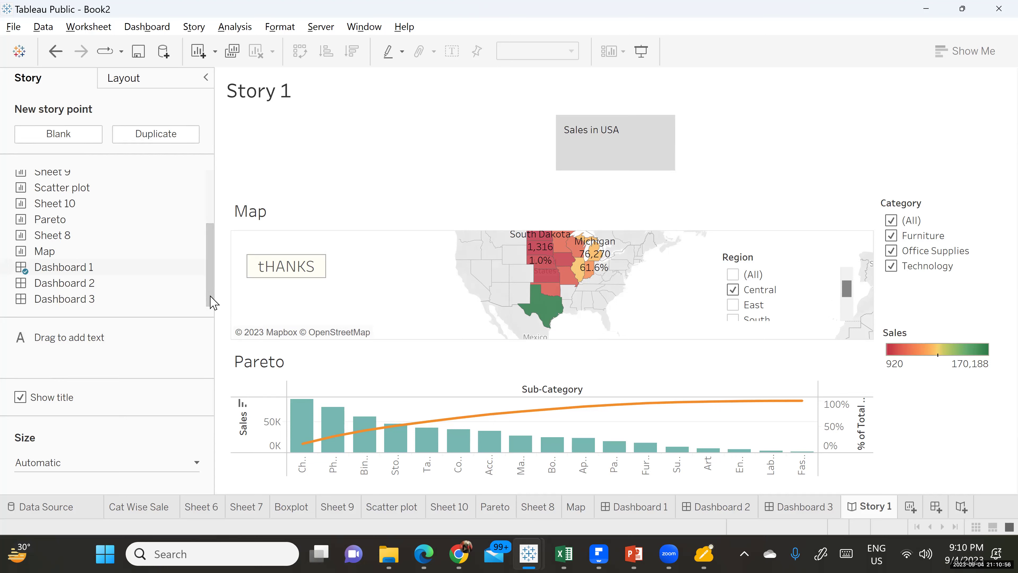
left_click_drag(215, 303, 215, 303)
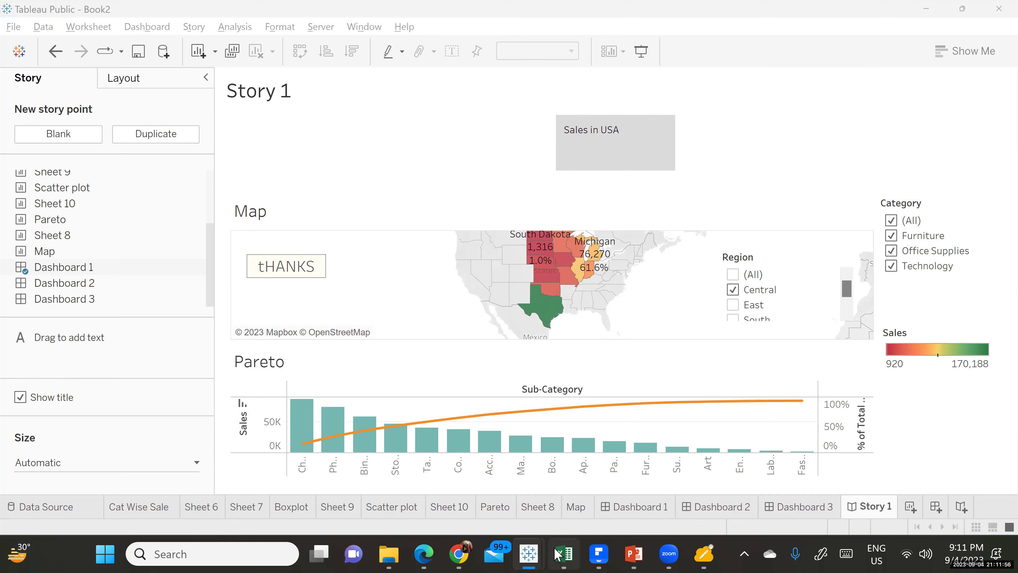
- Switch to Excel and look over the Orders sheet of the Trader+Stores workbook
mouse_move(564, 553)
left_click(574, 506)
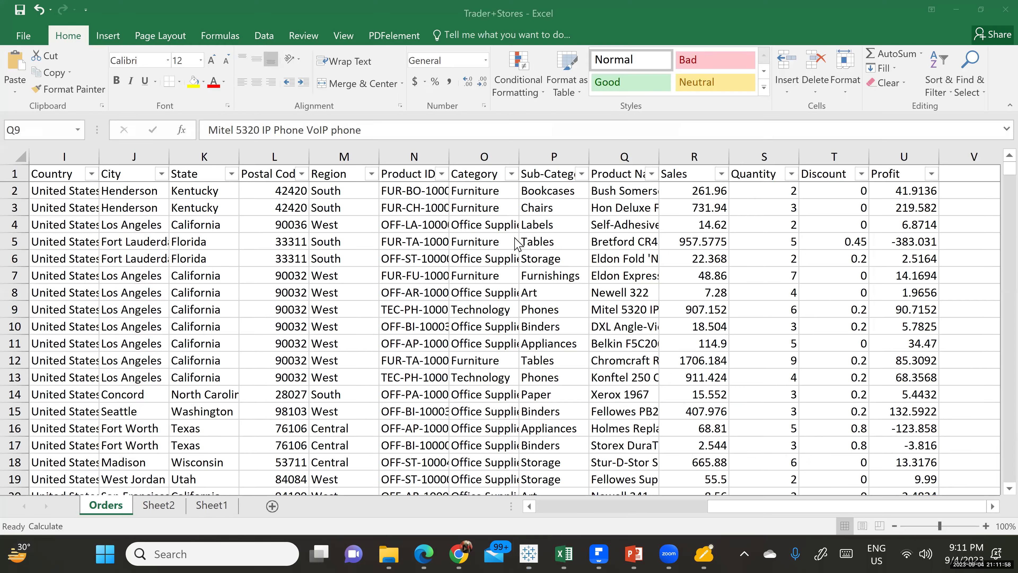
left_click(526, 257)
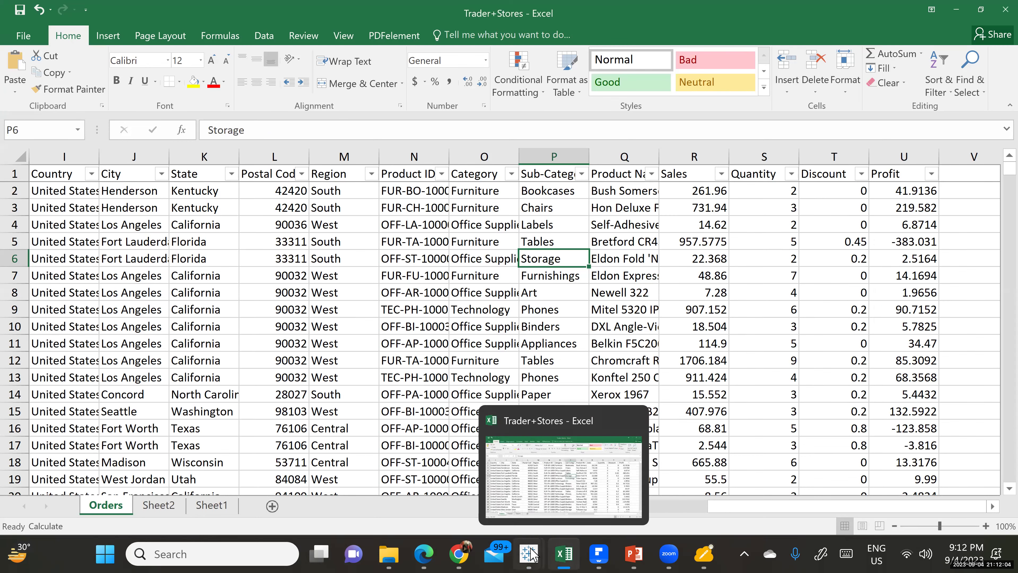
- Switch back to Tableau Public and refresh the Orders (Trader+Stores) data source, agreeing to replace the data
mouse_move(529, 553)
left_click(562, 474)
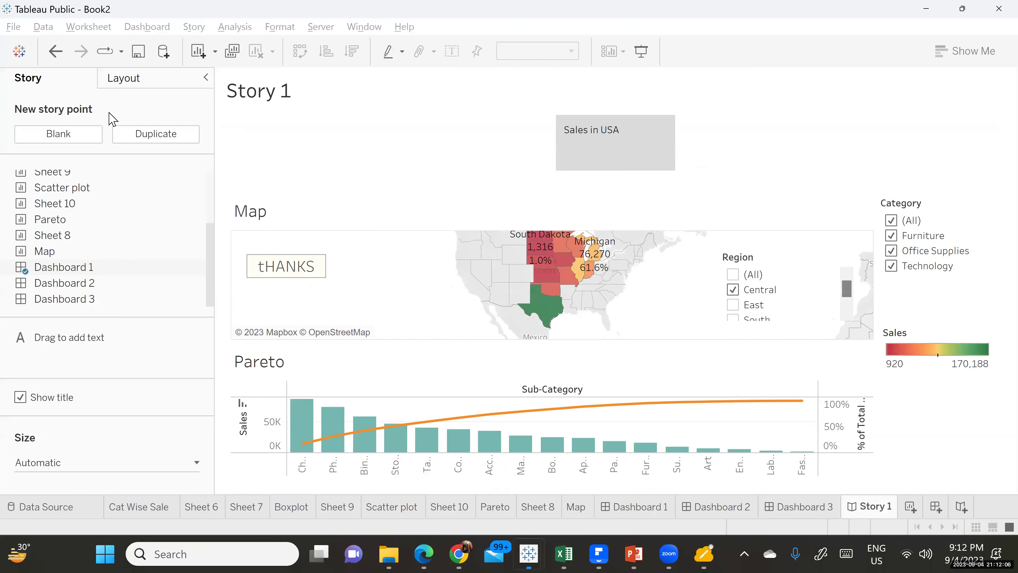
left_click(43, 28)
mouse_move(98, 80)
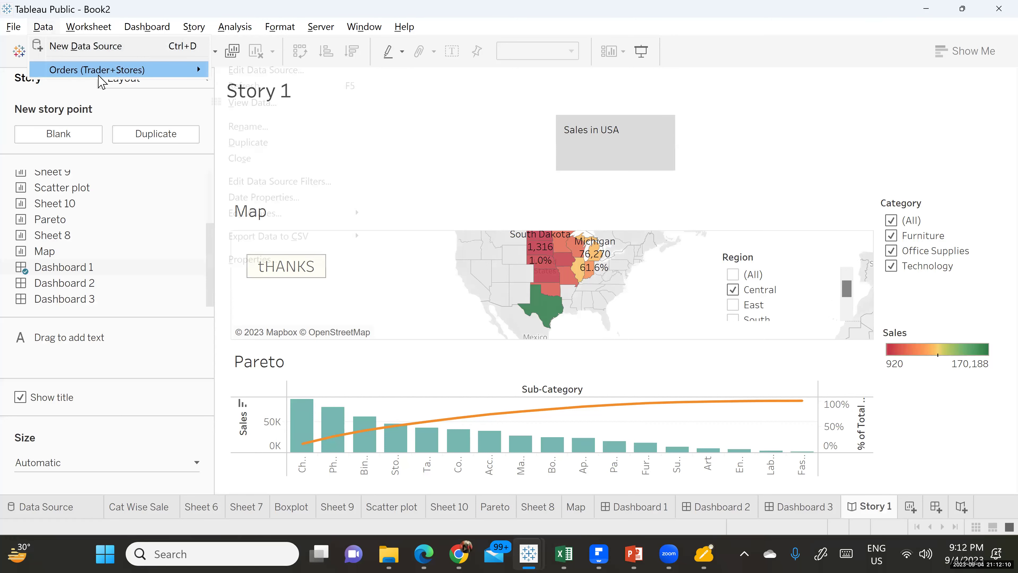
left_click(269, 91)
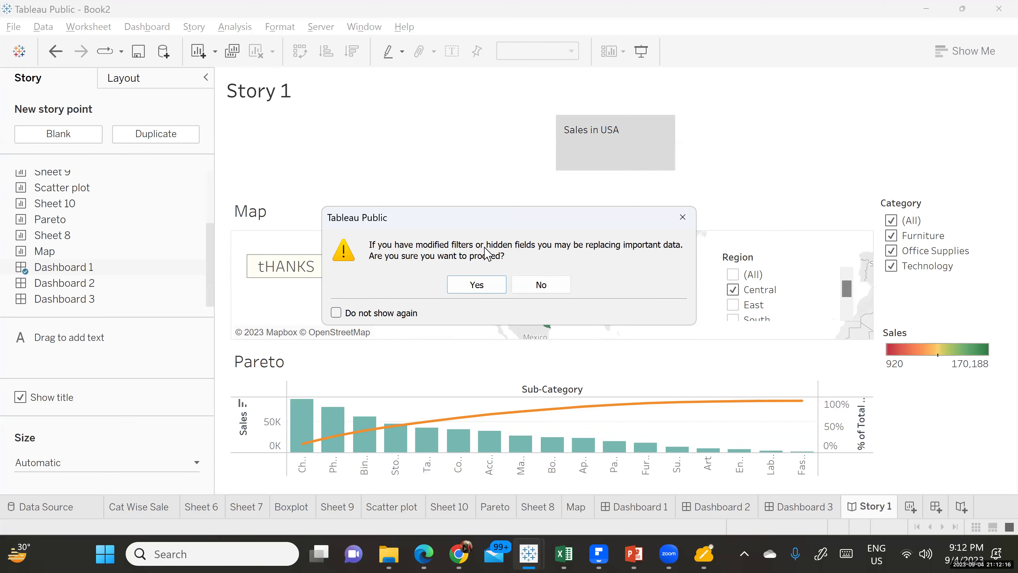
left_click(481, 290)
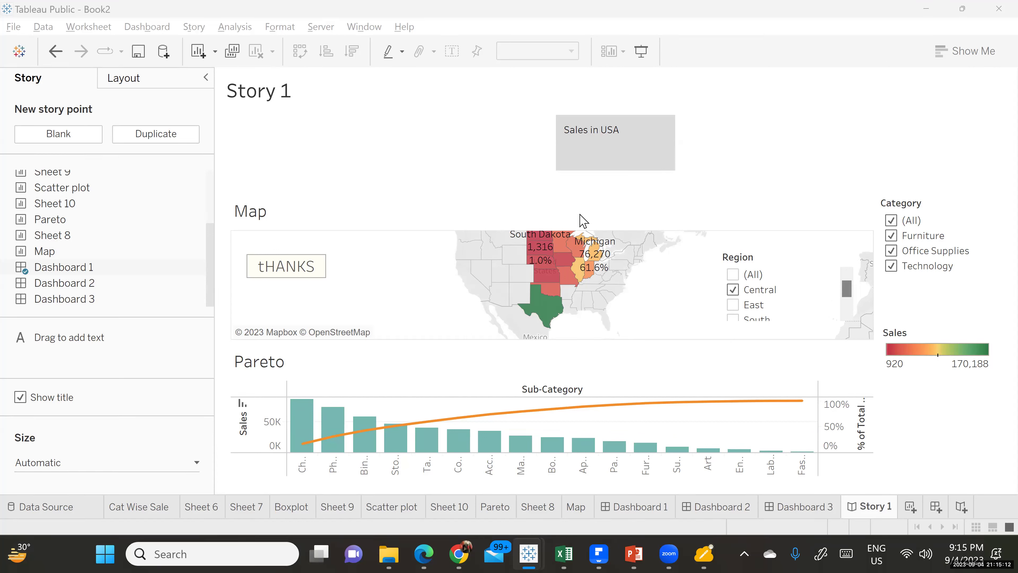
- Look over the map, Pareto chart and Region filter on Dashboard 1, and return to Story 1
mouse_move(624, 161)
left_click(827, 175)
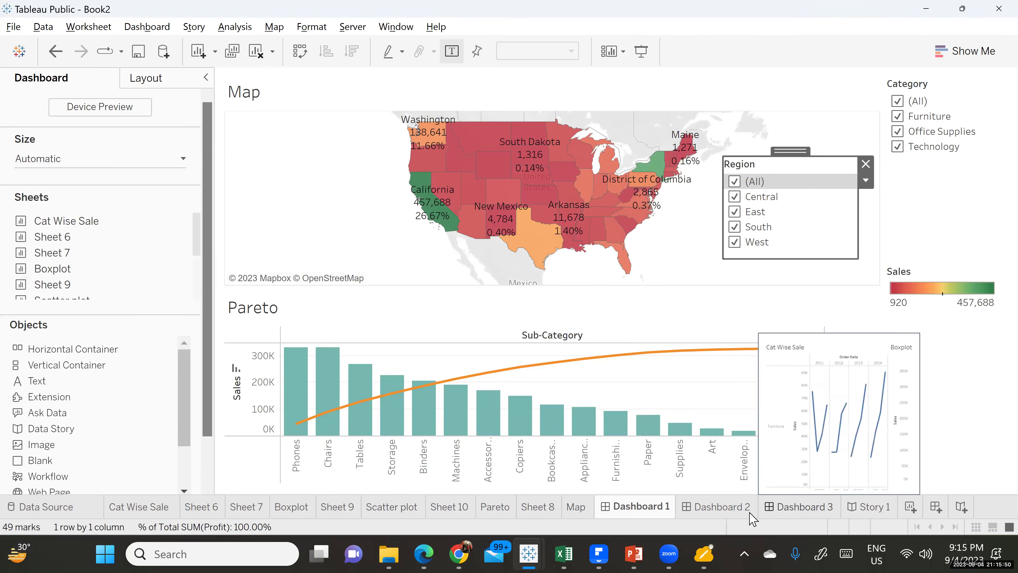
left_click(868, 507)
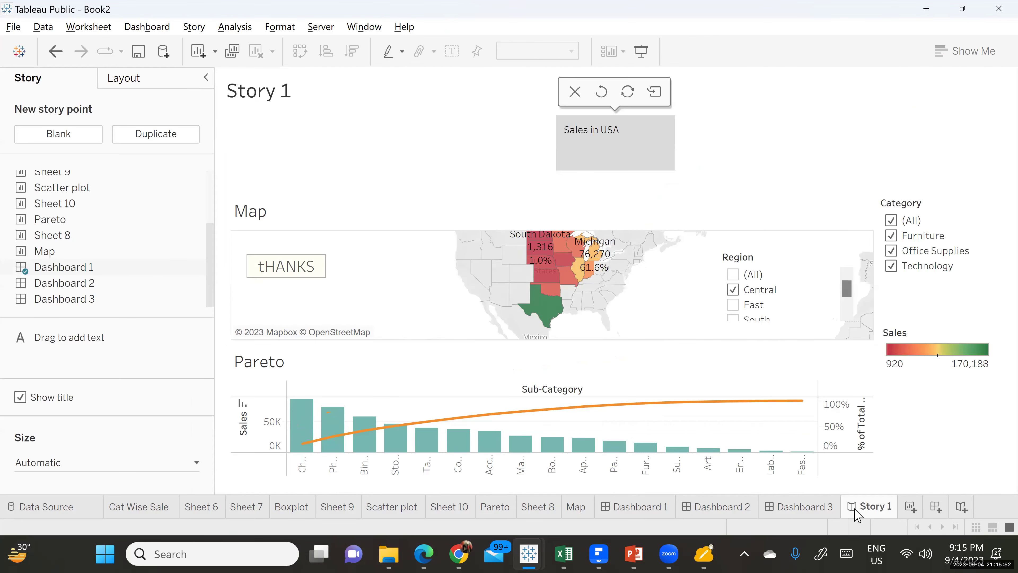